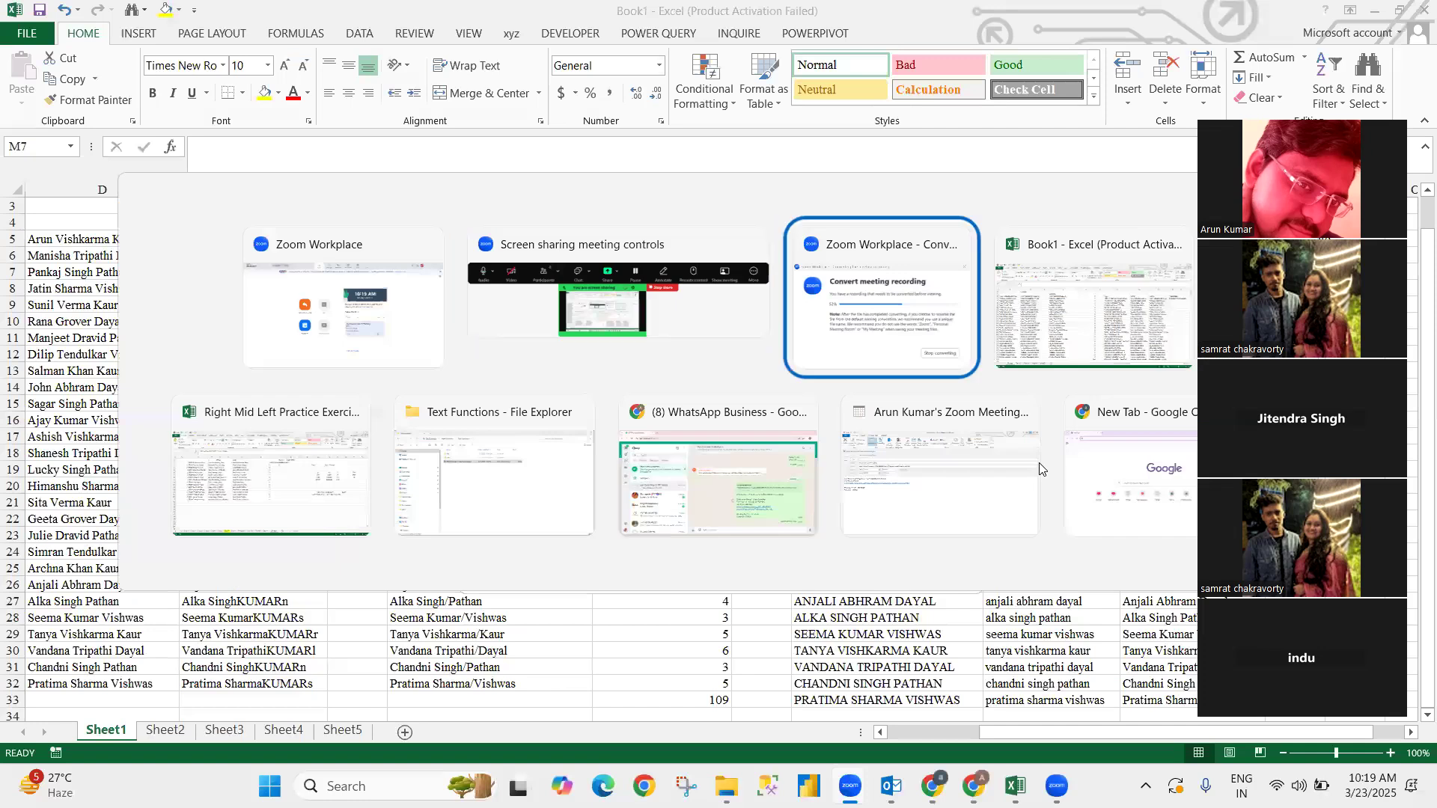
{"action": "key", "text": "alt+Tab"}
{"action": "key", "text": "alt+Tab"}
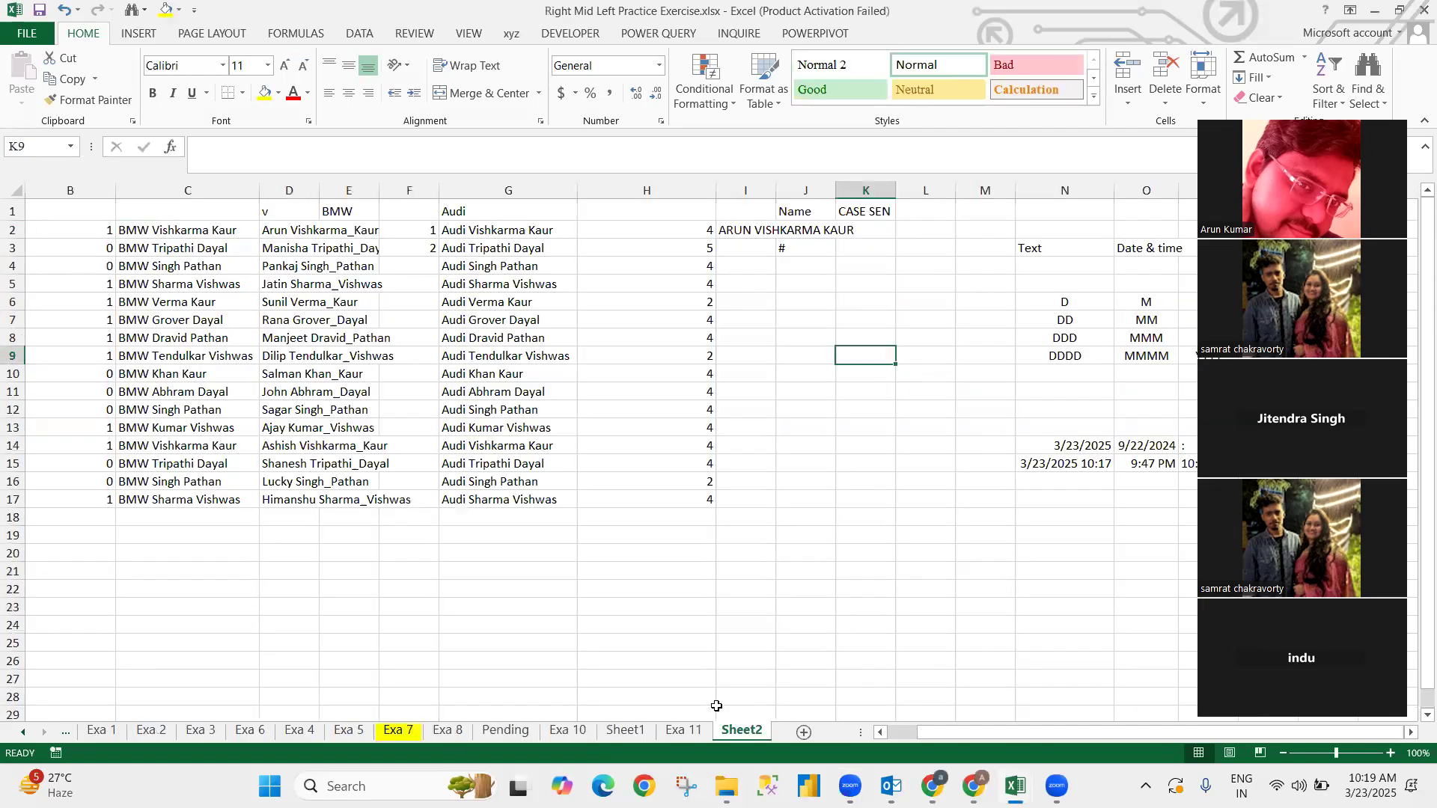
- Bring the Book1 workbook back to the front
{"action": "key", "text": "alt+Tab"}
{"action": "key", "text": "alt+Tab"}
{"action": "key", "text": "Right"}
{"action": "key", "text": "Down"}
{"action": "key", "text": "Left"}
{"action": "key", "text": "Left"}
{"action": "key", "text": "Left"}
{"action": "key", "text": "Left"}
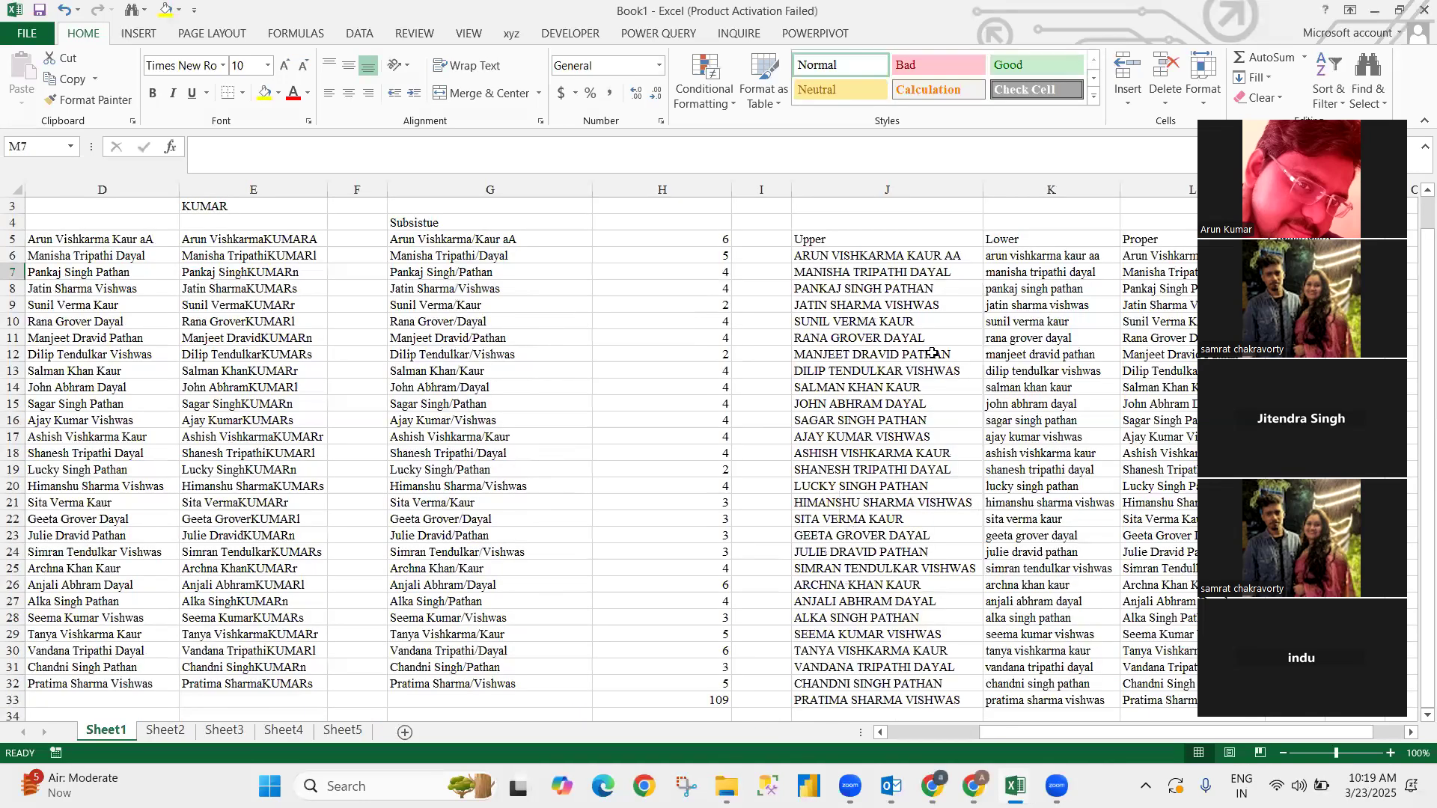
{"action": "left_click", "coordinate": [1022, 256]}
- Change the M6 formula to =CONCATENATE(D6&" "&H6) so a space separates name and number
{"action": "key", "text": "Right"}
{"action": "key", "text": "Right"}
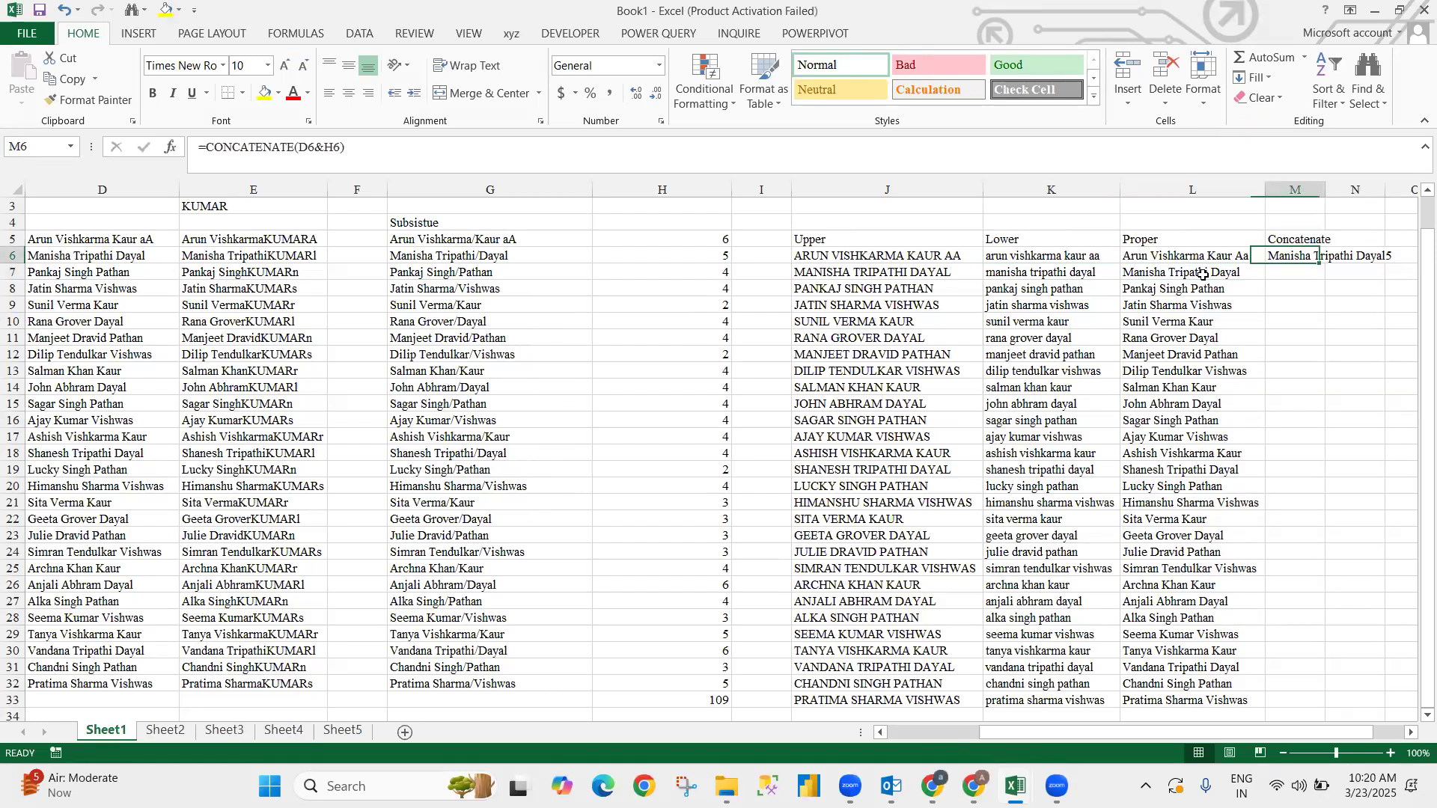
{"action": "scroll", "coordinate": [1203, 274], "scroll_direction": "right", "scroll_amount": 1}
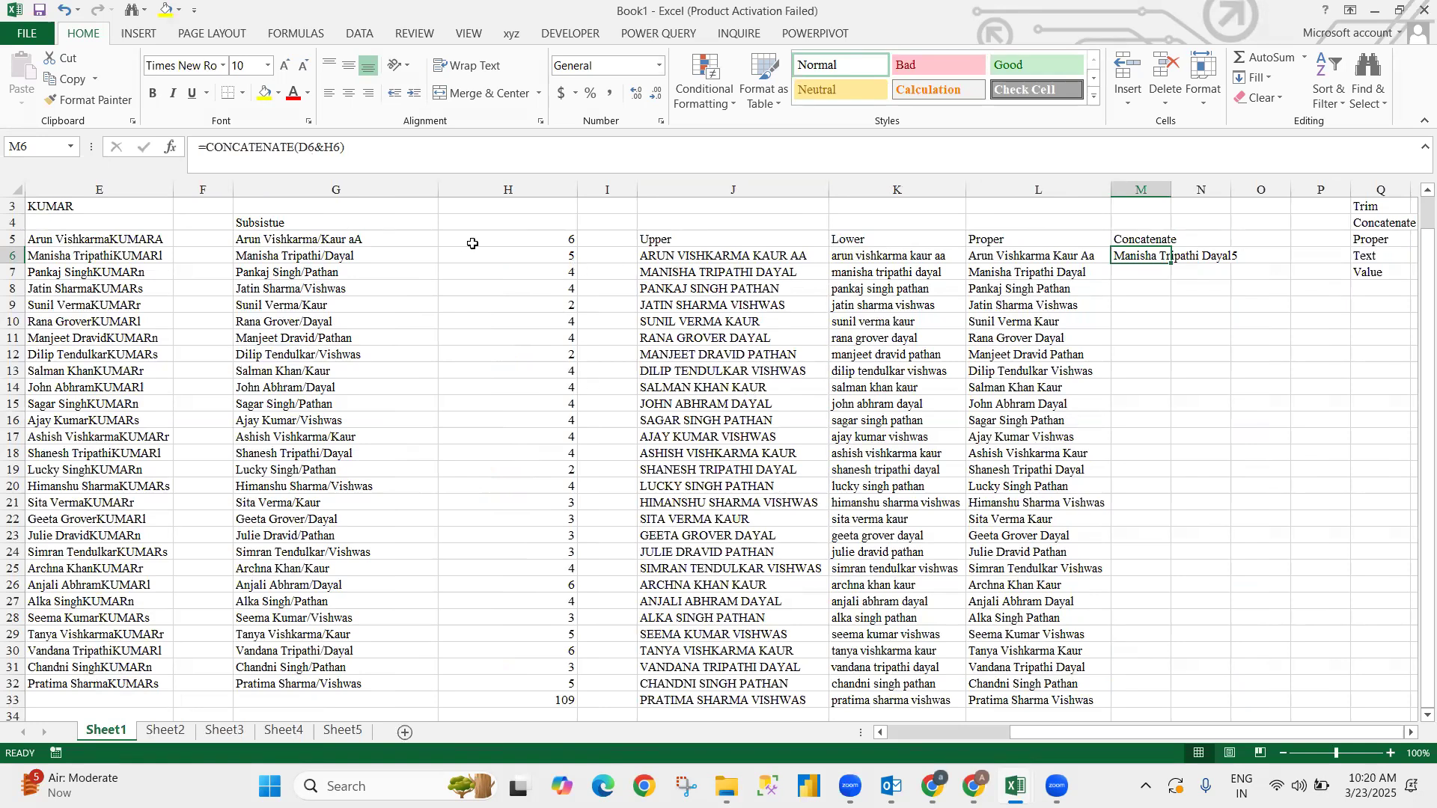
{"action": "left_click", "coordinate": [322, 150]}
{"action": "type", "text": "\" \""}
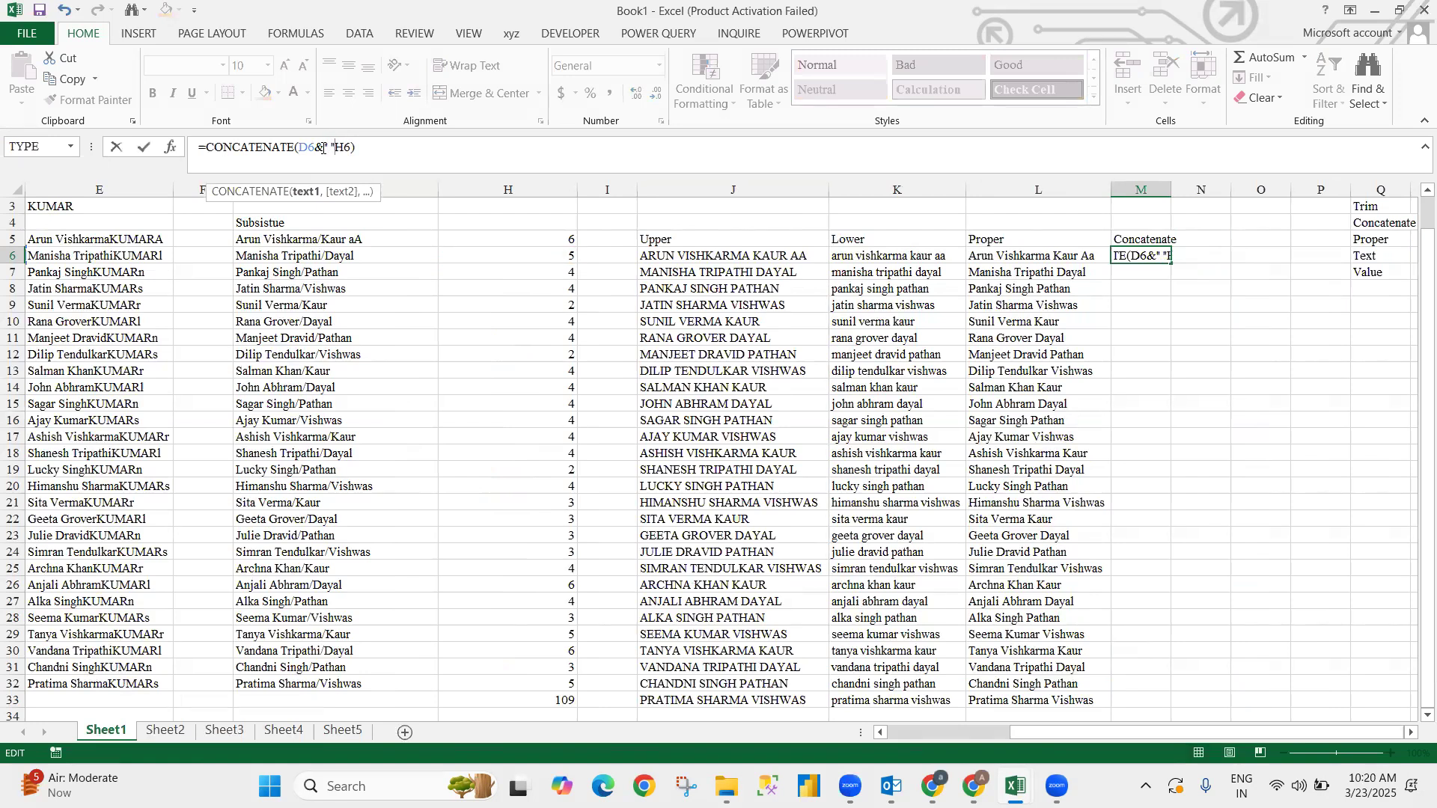
{"action": "type", "text": "&"}
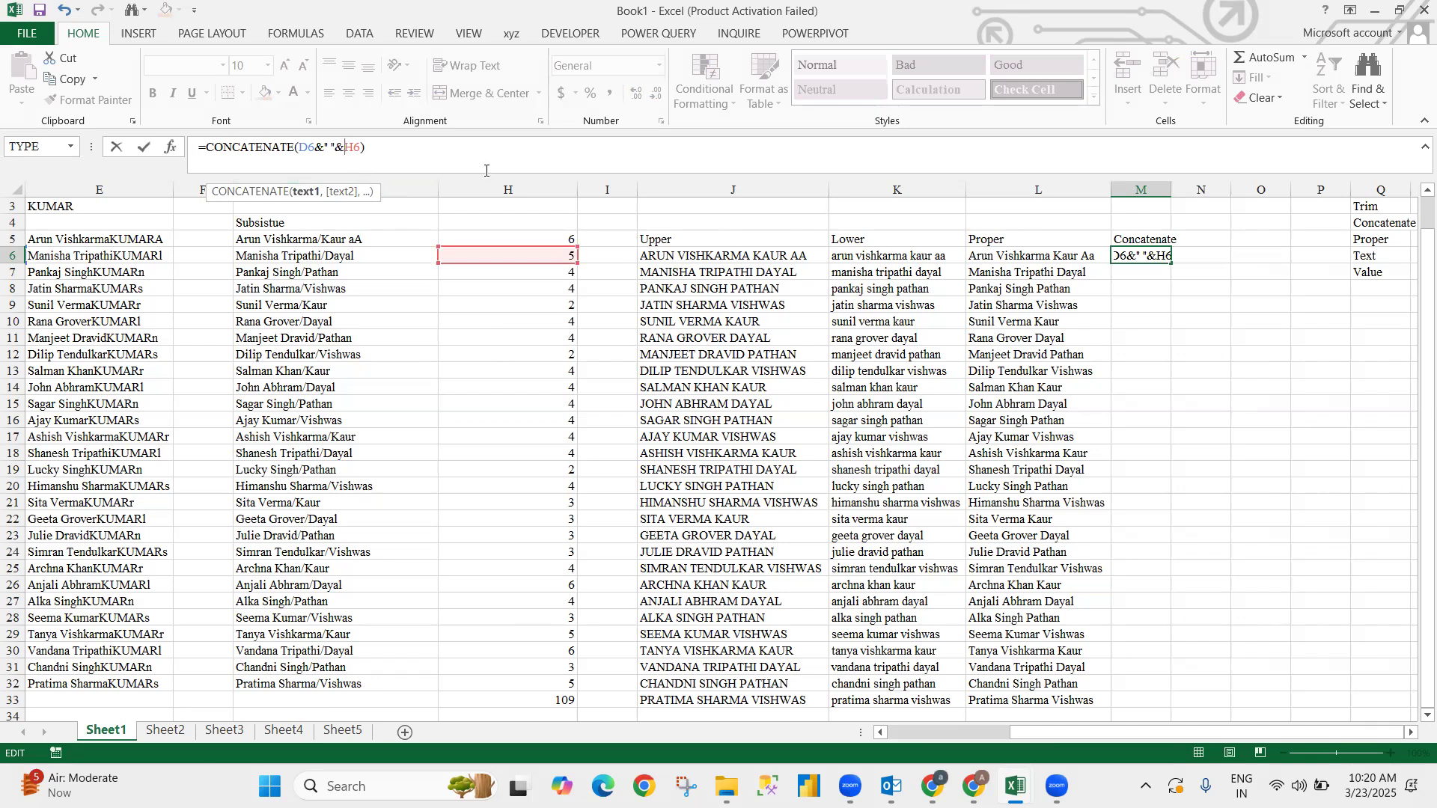
{"action": "key", "text": "Return"}
- Fill the M6 concatenate formula down through M33
{"action": "key", "text": "Up"}
{"action": "key", "text": "Left"}
{"action": "key", "text": "ctrl+Down"}
{"action": "key", "text": "Right"}
{"action": "key", "text": "ctrl+shift+Up"}
{"action": "key", "text": "ctrl+d"}
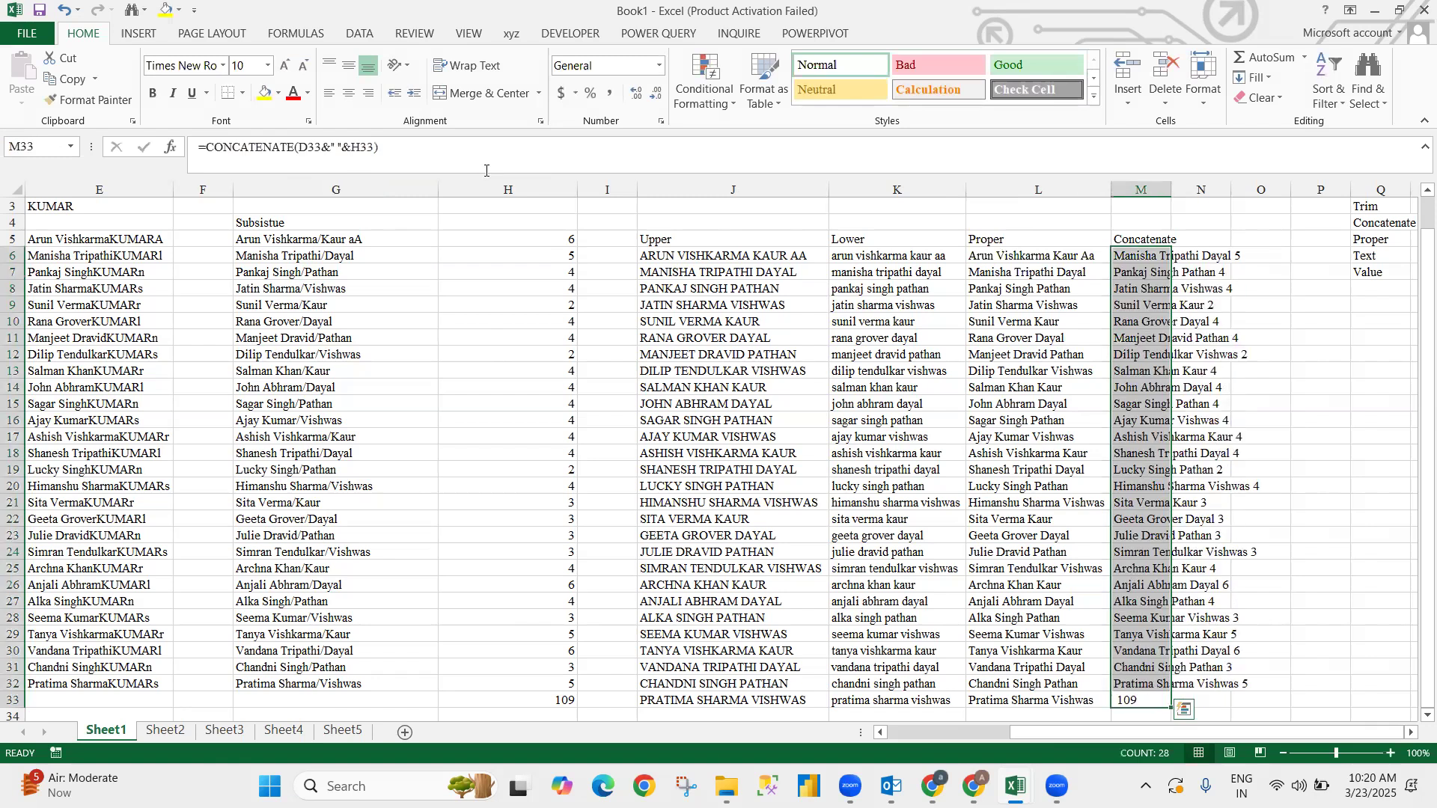
{"action": "key", "text": "Up"}
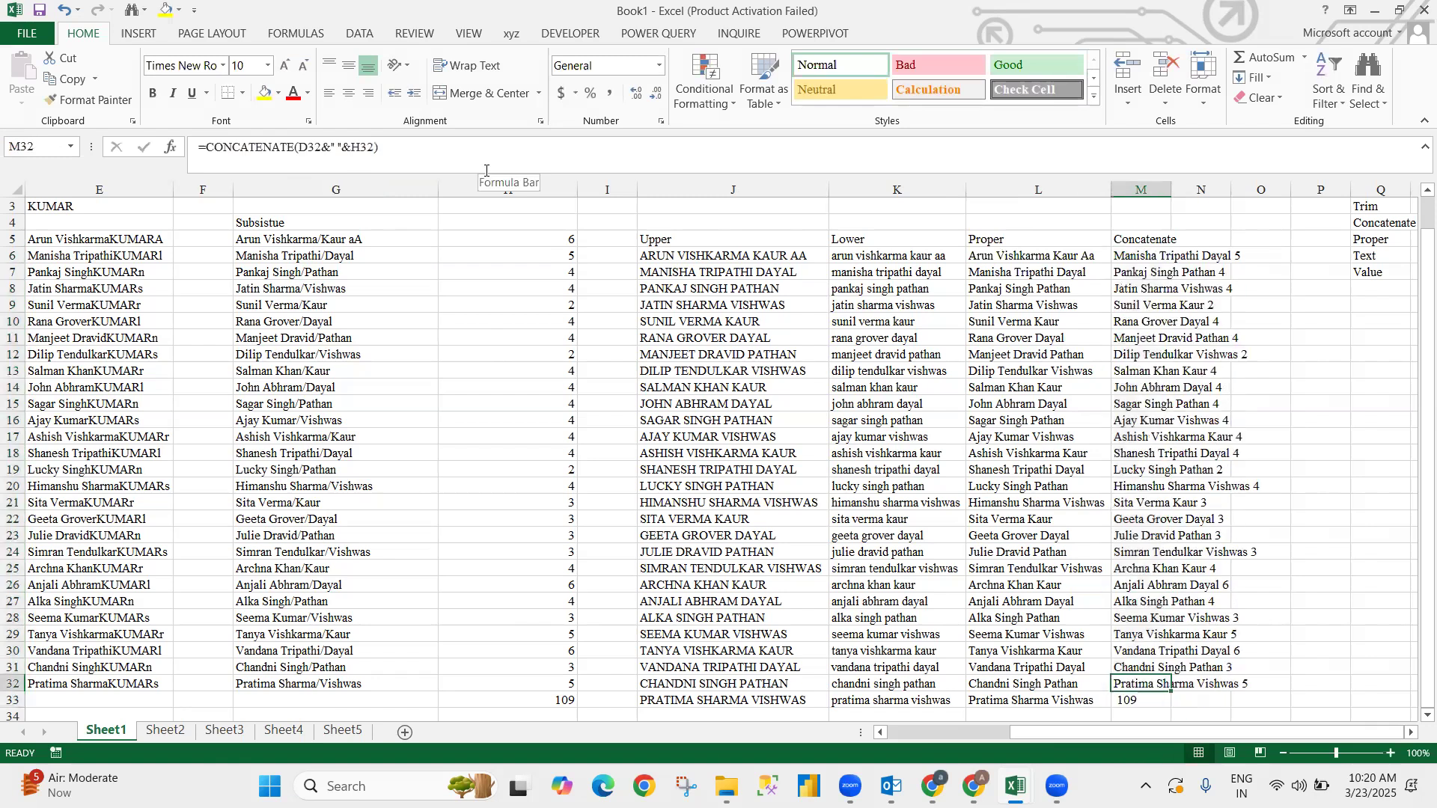
- Insert extra spaces before aA in the D5 name
{"action": "key", "text": "ctrl+Up"}
{"action": "key", "text": "Up"}
{"action": "key", "text": "Right"}
{"action": "key", "text": "Down"}
{"action": "key", "text": "Left"}
{"action": "key", "text": "Right"}
{"action": "key", "text": "Right"}
{"action": "key", "text": "Left"}
{"action": "key", "text": "Left"}
{"action": "key", "text": "Left"}
{"action": "key", "text": "Left"}
{"action": "key", "text": "Left"}
{"action": "key", "text": "Left"}
{"action": "key", "text": "Left"}
{"action": "key", "text": "Left"}
{"action": "key", "text": "Left"}
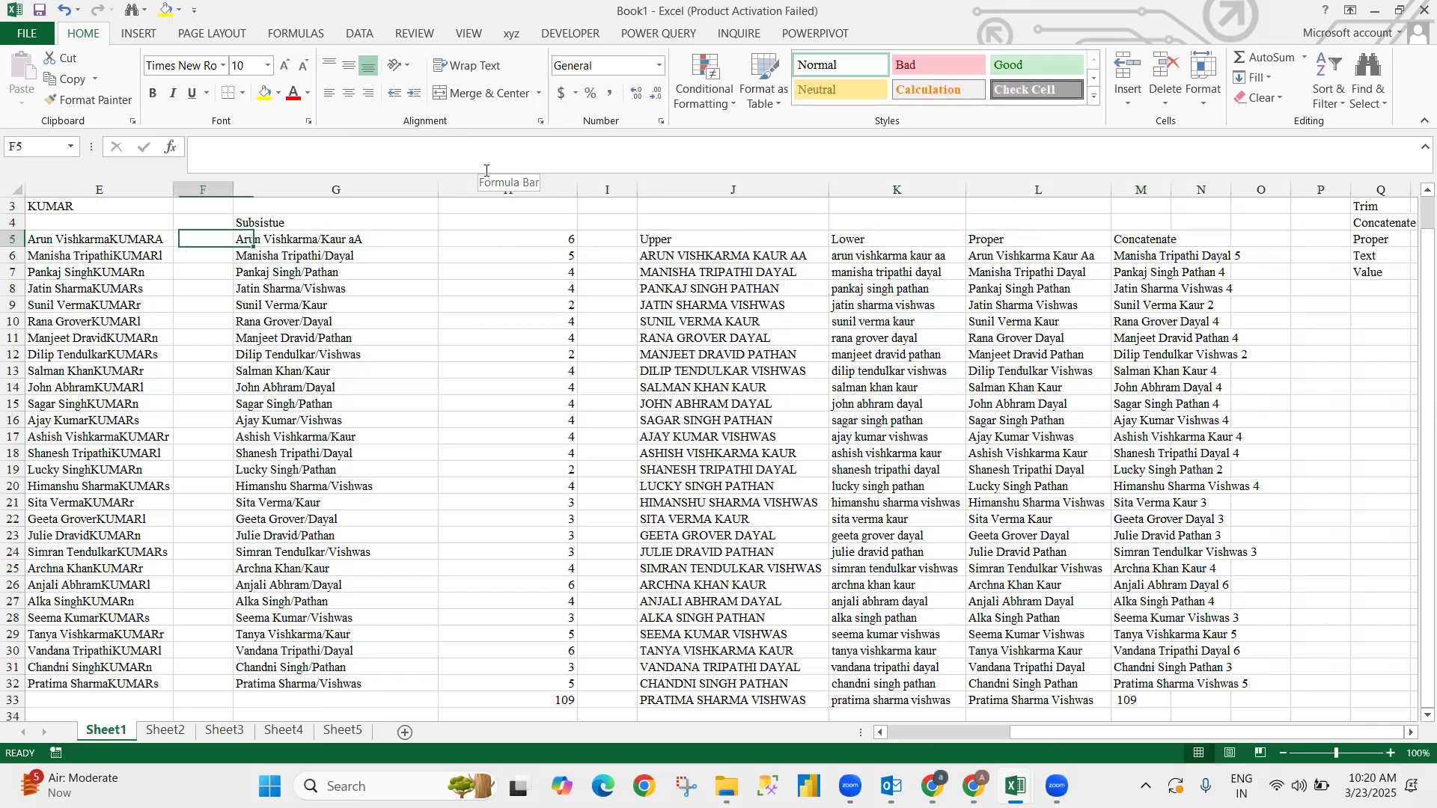
{"action": "key", "text": "Left"}
{"action": "key", "text": "Left"}
{"action": "key", "text": "Left"}
{"action": "key", "text": "Left"}
{"action": "key", "text": "Right"}
{"action": "key", "text": "Right"}
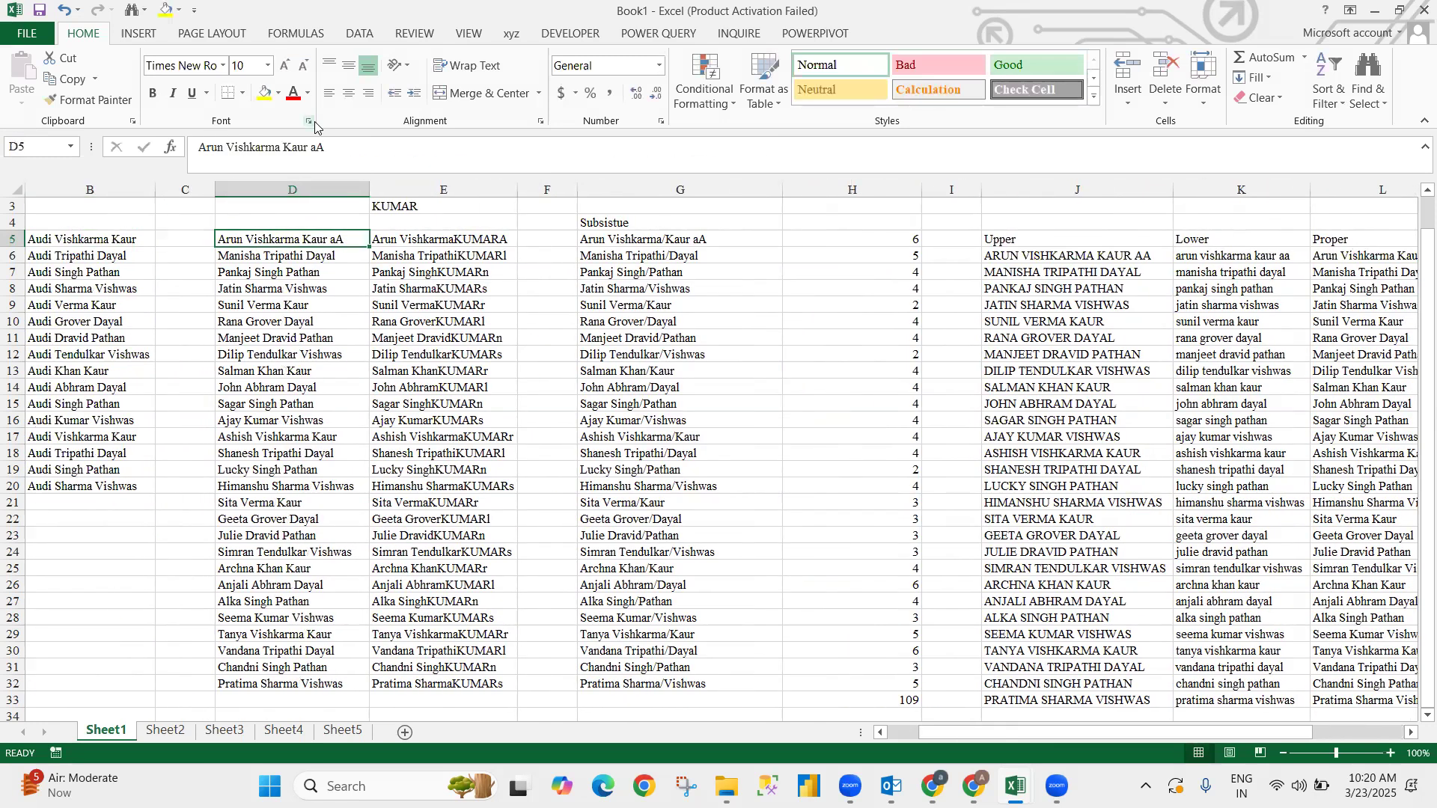
{"action": "key", "text": "F2"}
{"action": "key", "text": "Left"}
{"action": "key", "text": "Left"}
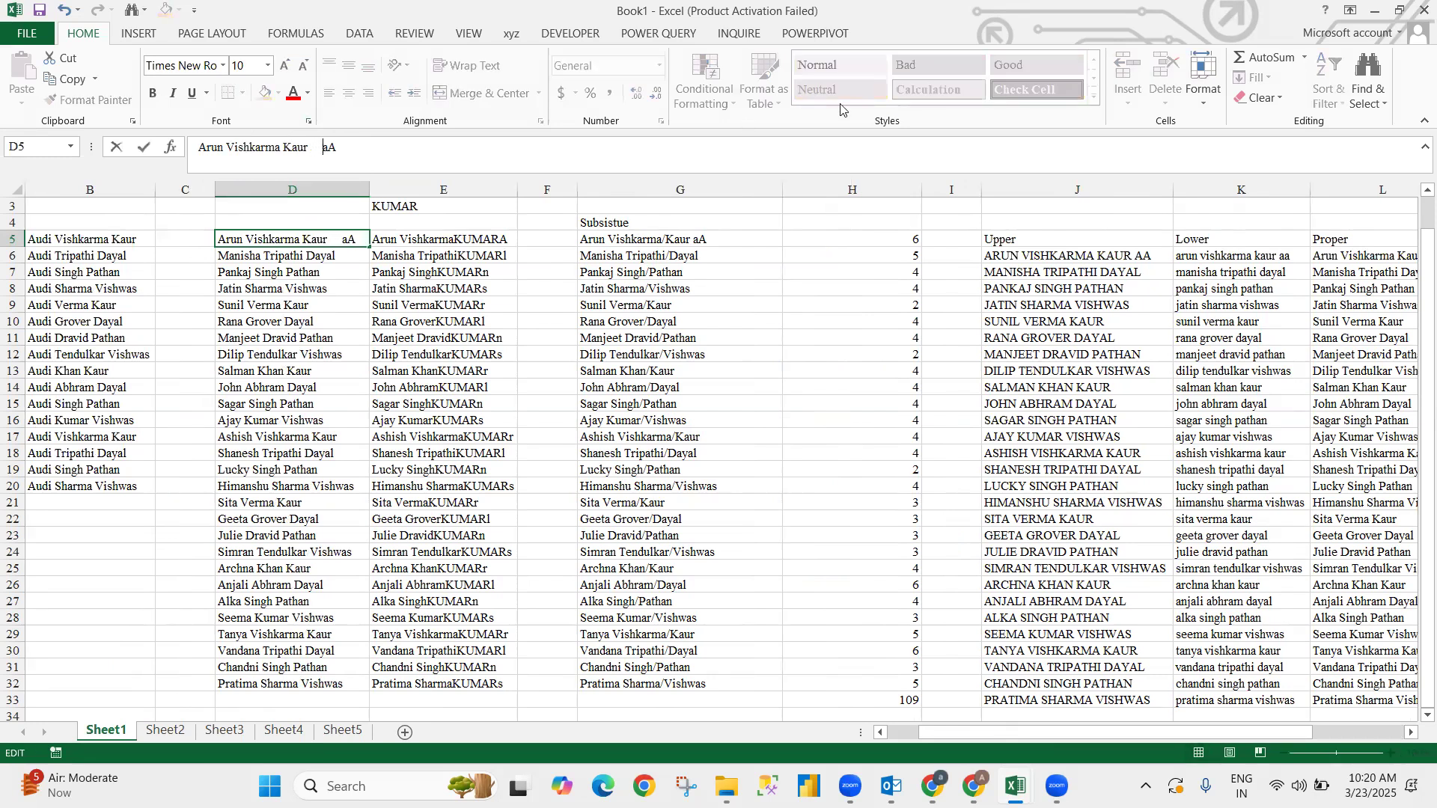
{"action": "key", "text": "Return"}
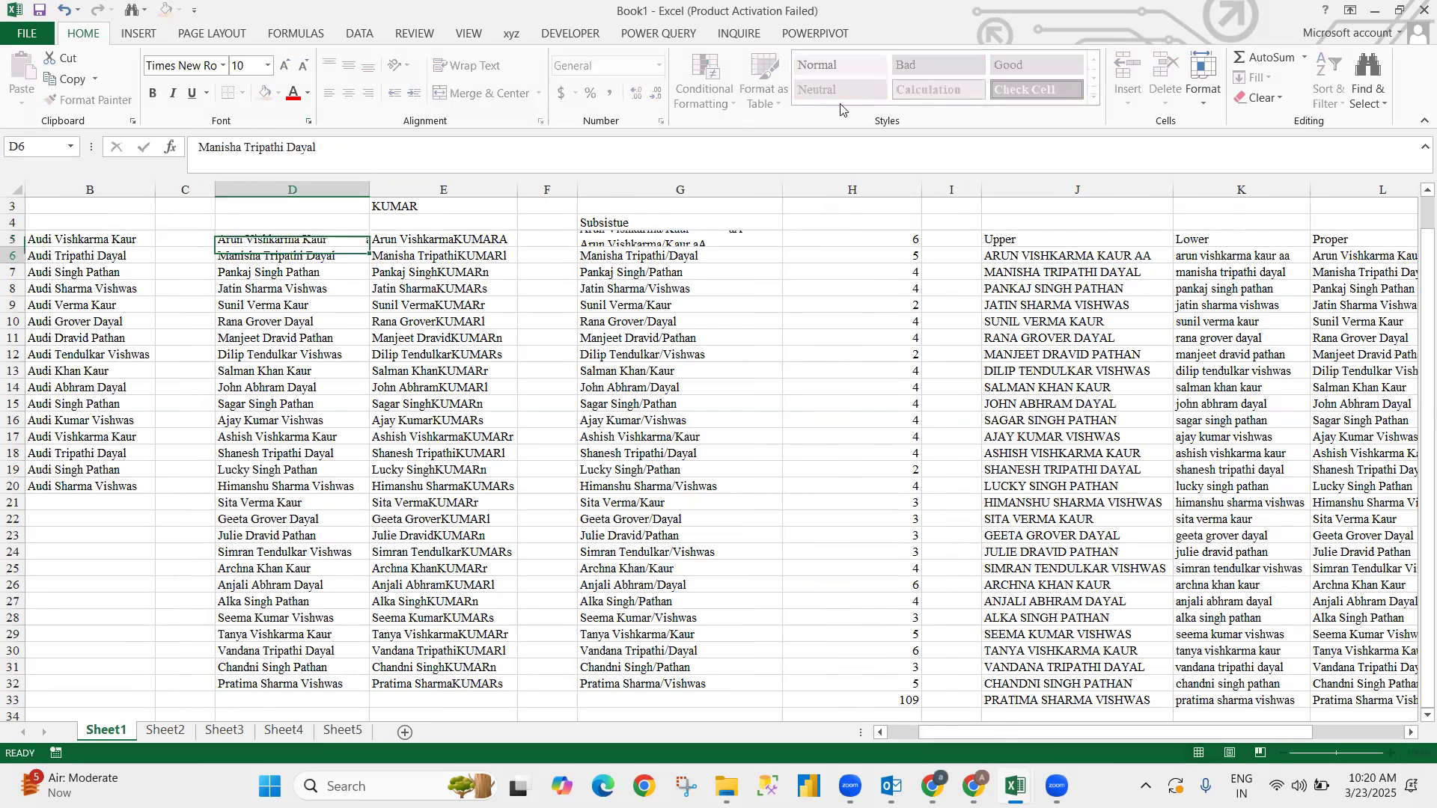
{"action": "key", "text": "Up"}
- AutoFit column D to its contents
{"action": "key", "text": "alt"}
{"action": "key", "text": "h"}
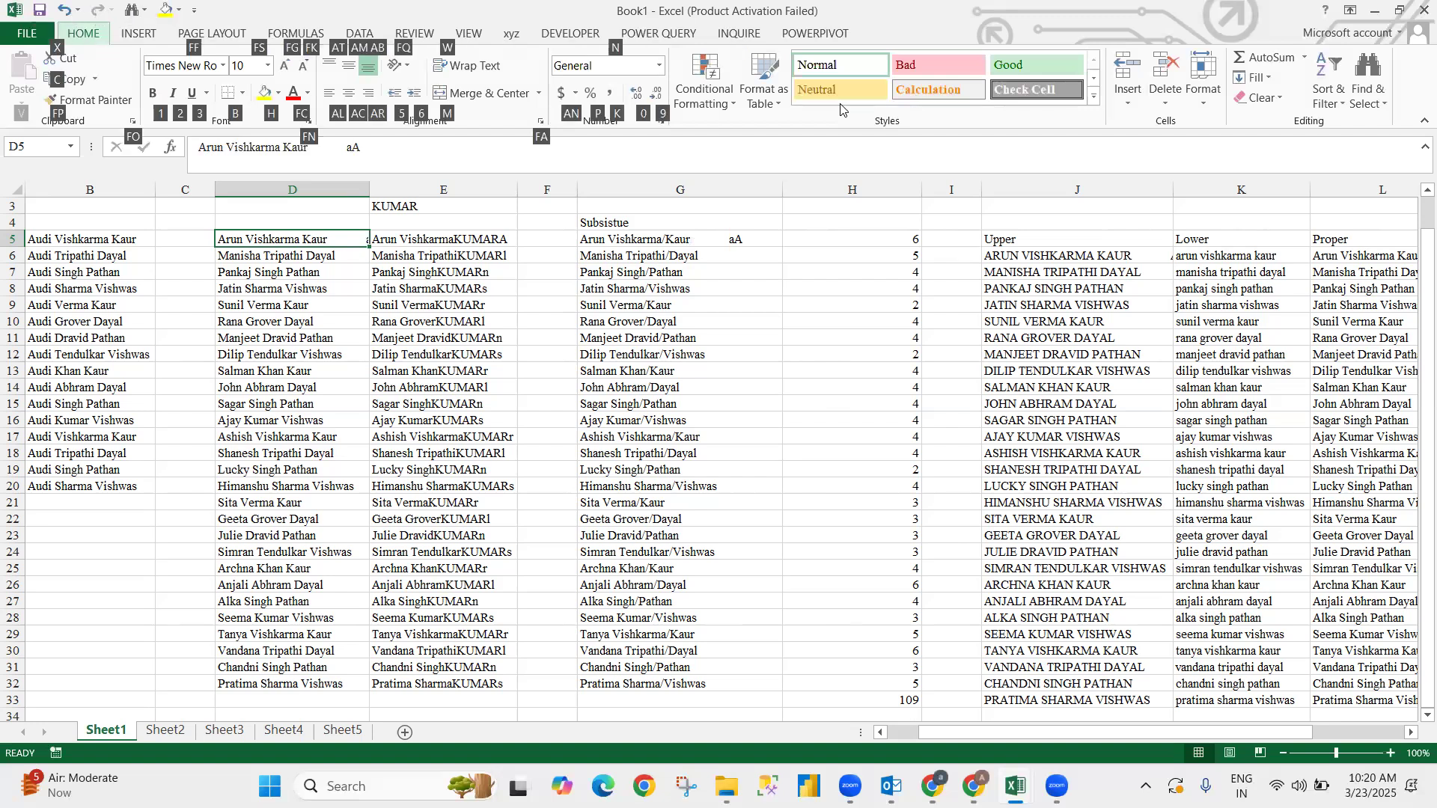
{"action": "key", "text": "o"}
{"action": "key", "text": "i"}
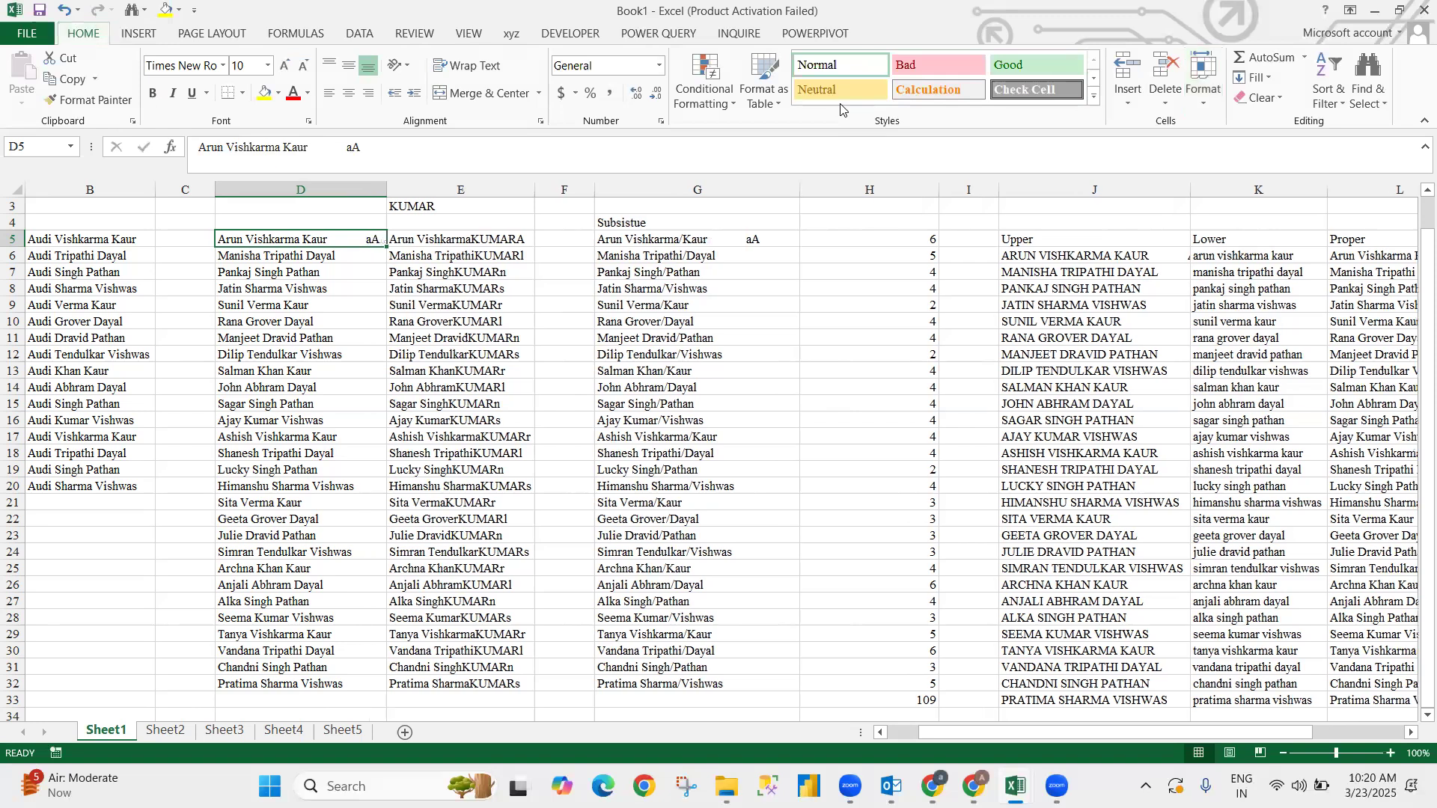
- Select the Concatenate column down to row 33 and AutoFit column M
{"action": "key", "text": "Right"}
{"action": "key", "text": "Right"}
{"action": "key", "text": "Right"}
{"action": "key", "text": "Right"}
{"action": "key", "text": "Right"}
{"action": "key", "text": "Right"}
{"action": "key", "text": "Right"}
{"action": "key", "text": "Right"}
{"action": "key", "text": "Right"}
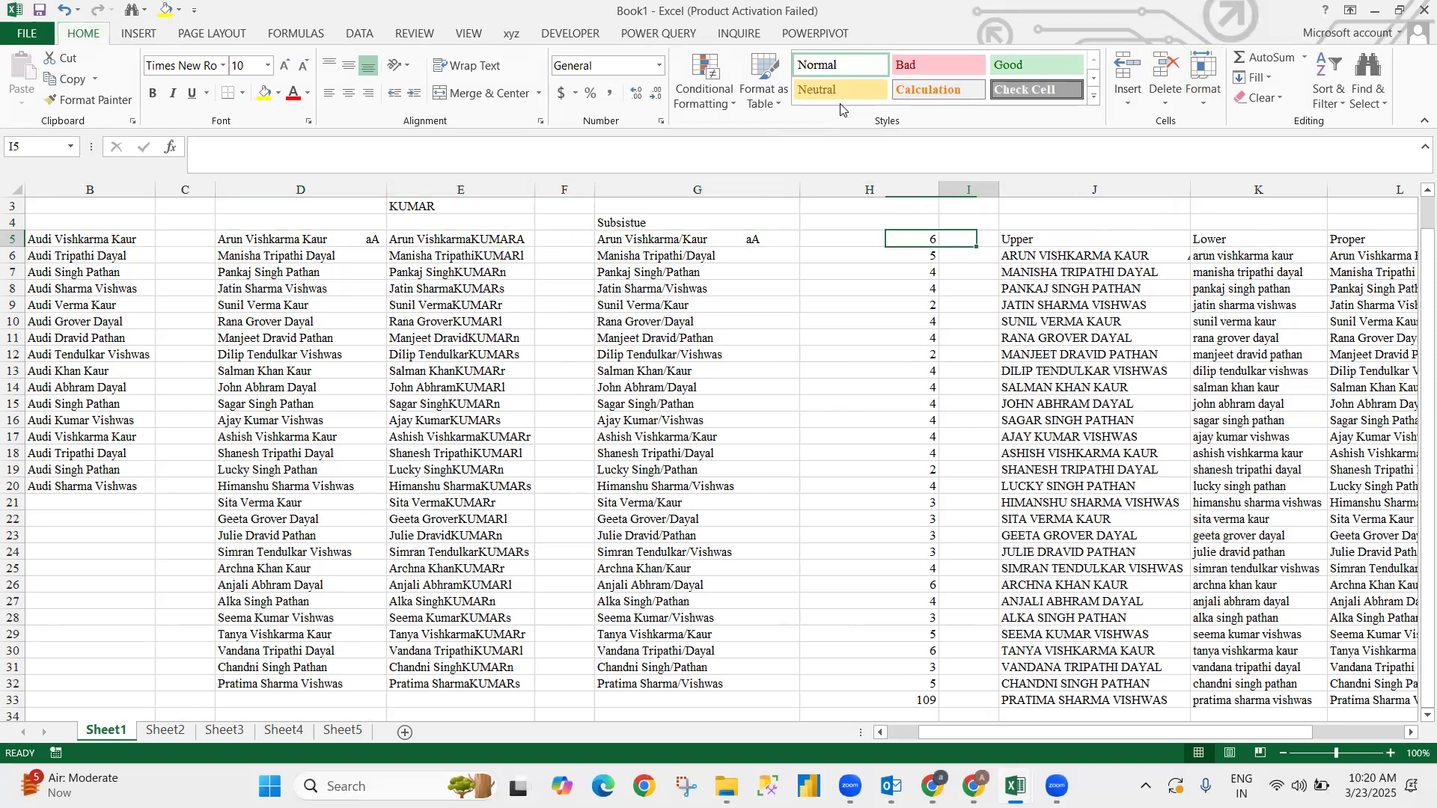
{"action": "key", "text": "Right"}
{"action": "key", "text": "Right"}
{"action": "key", "text": "Right"}
{"action": "key", "text": "Left"}
{"action": "key", "text": "Left"}
{"action": "key", "text": "Left"}
{"action": "key", "text": "ctrl+shift+Down"}
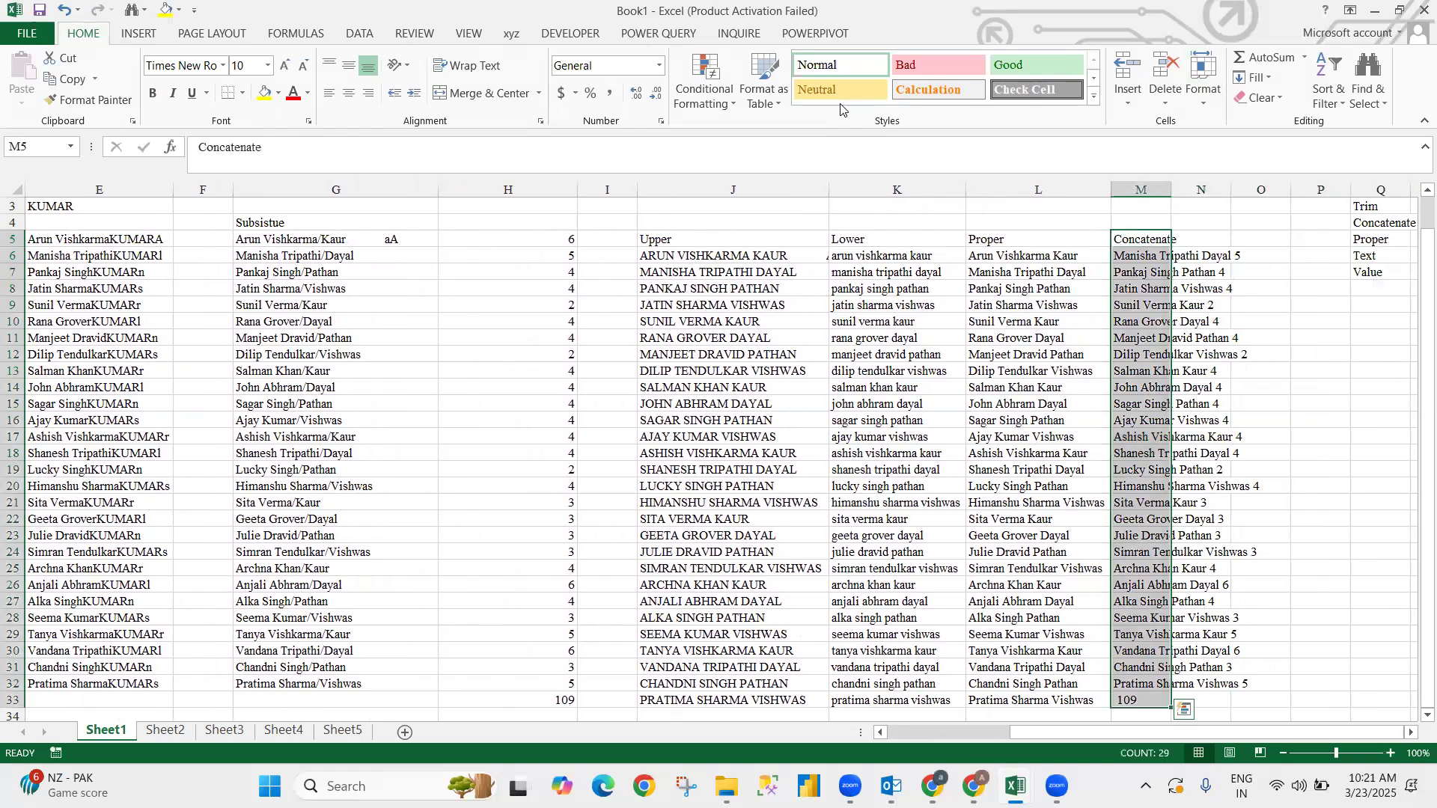
{"action": "key", "text": "alt"}
{"action": "key", "text": "h"}
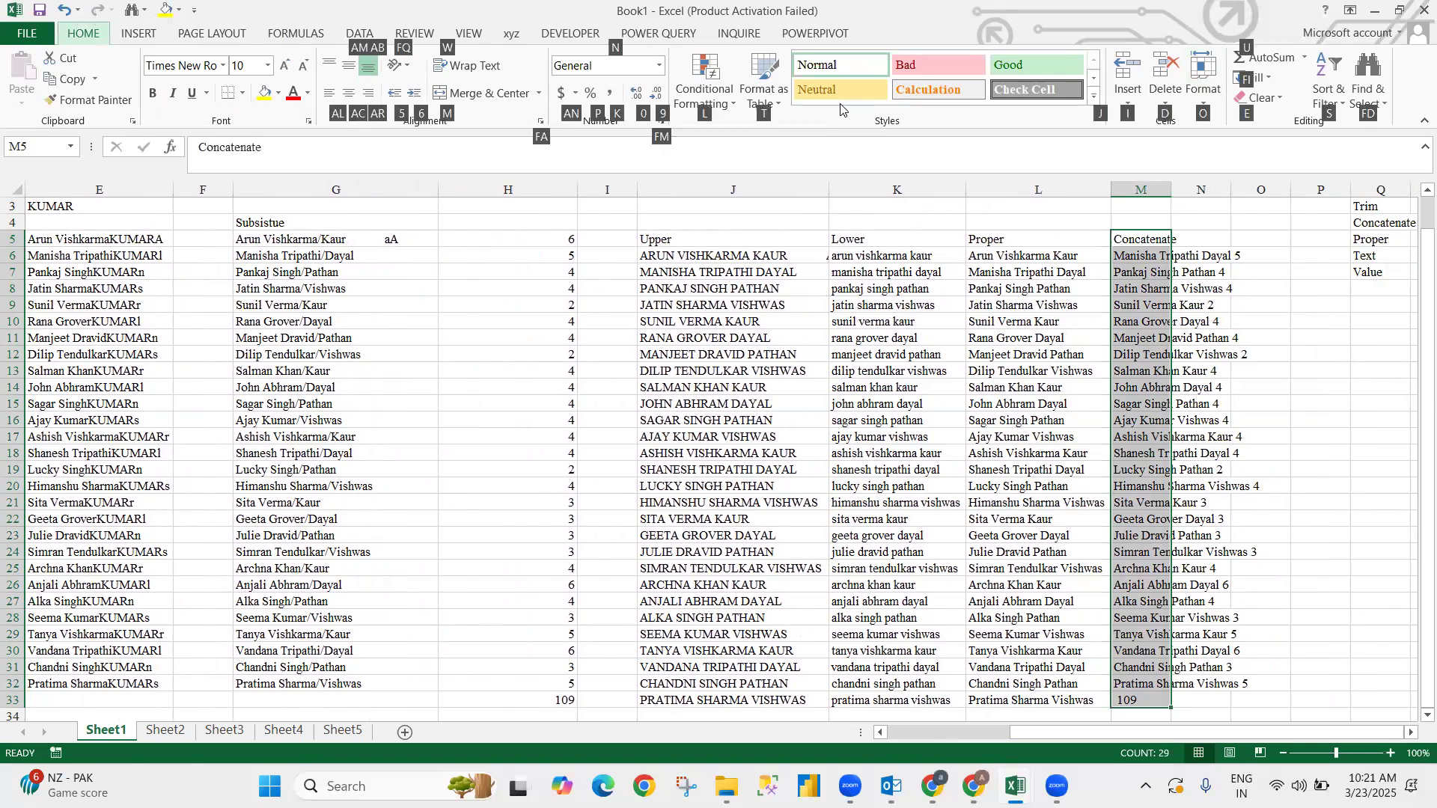
{"action": "key", "text": "o"}
{"action": "key", "text": "i"}
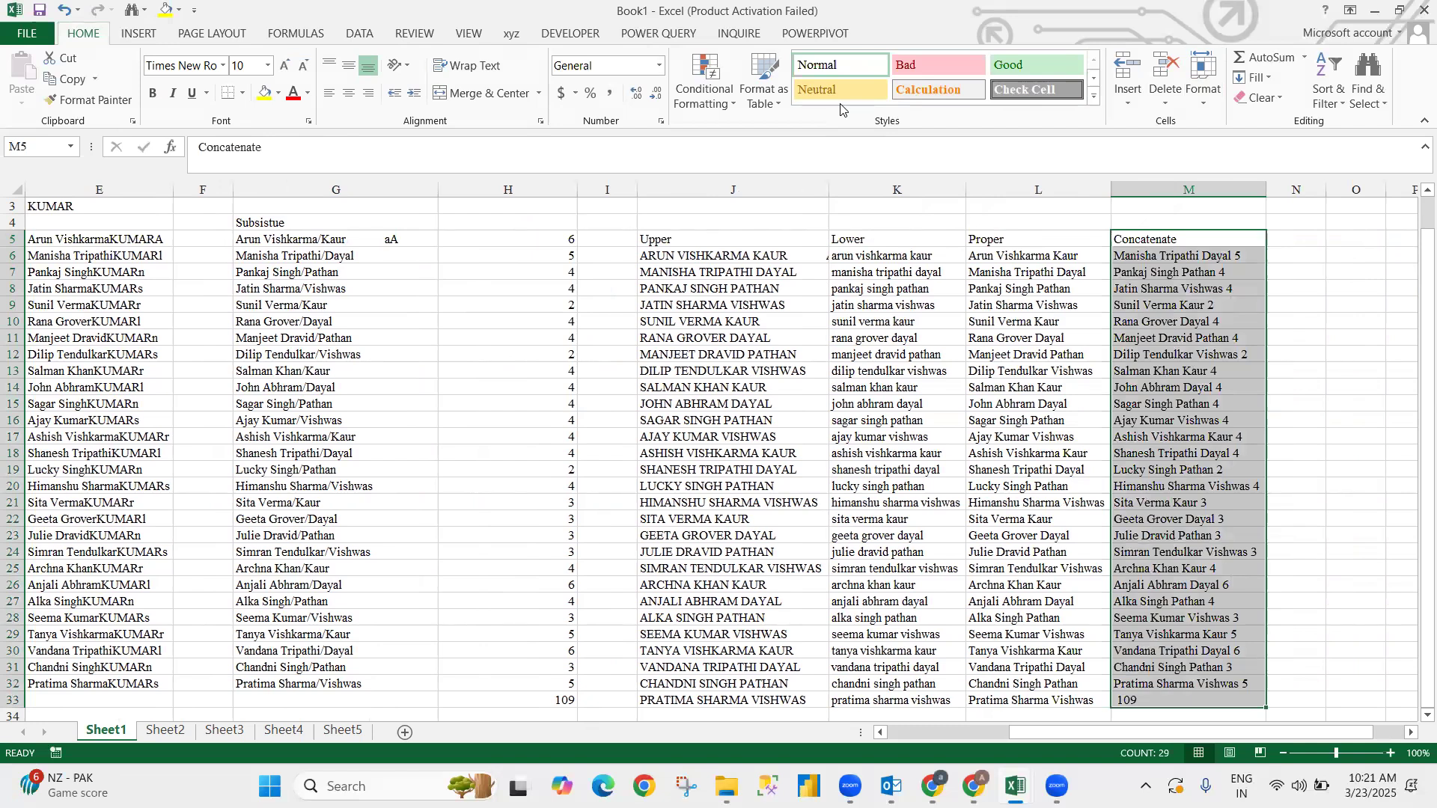
{"action": "key", "text": "Right"}
- Enter =TRIM(D5) in N5
{"action": "type", "text": "="}
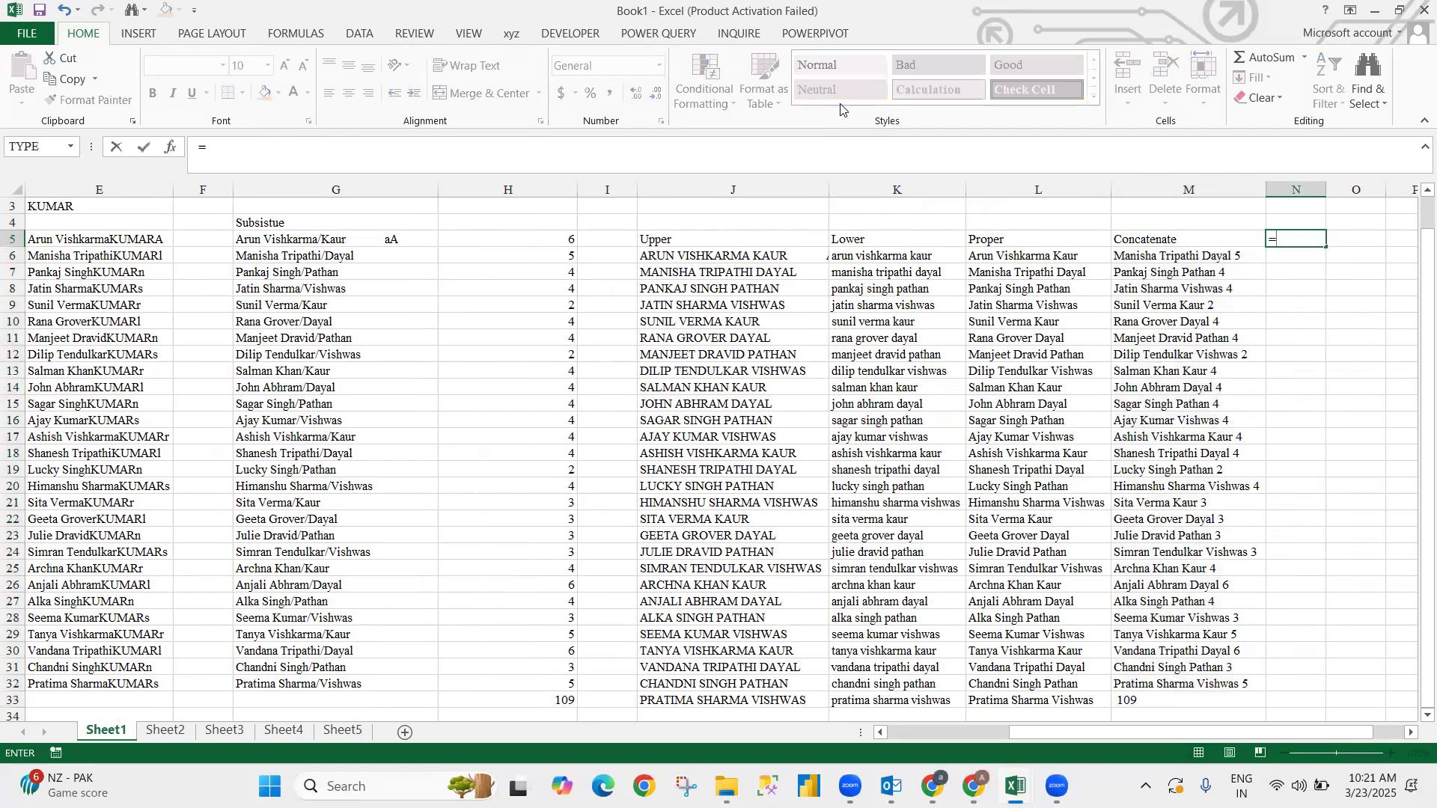
{"action": "type", "text": "TRIM("}
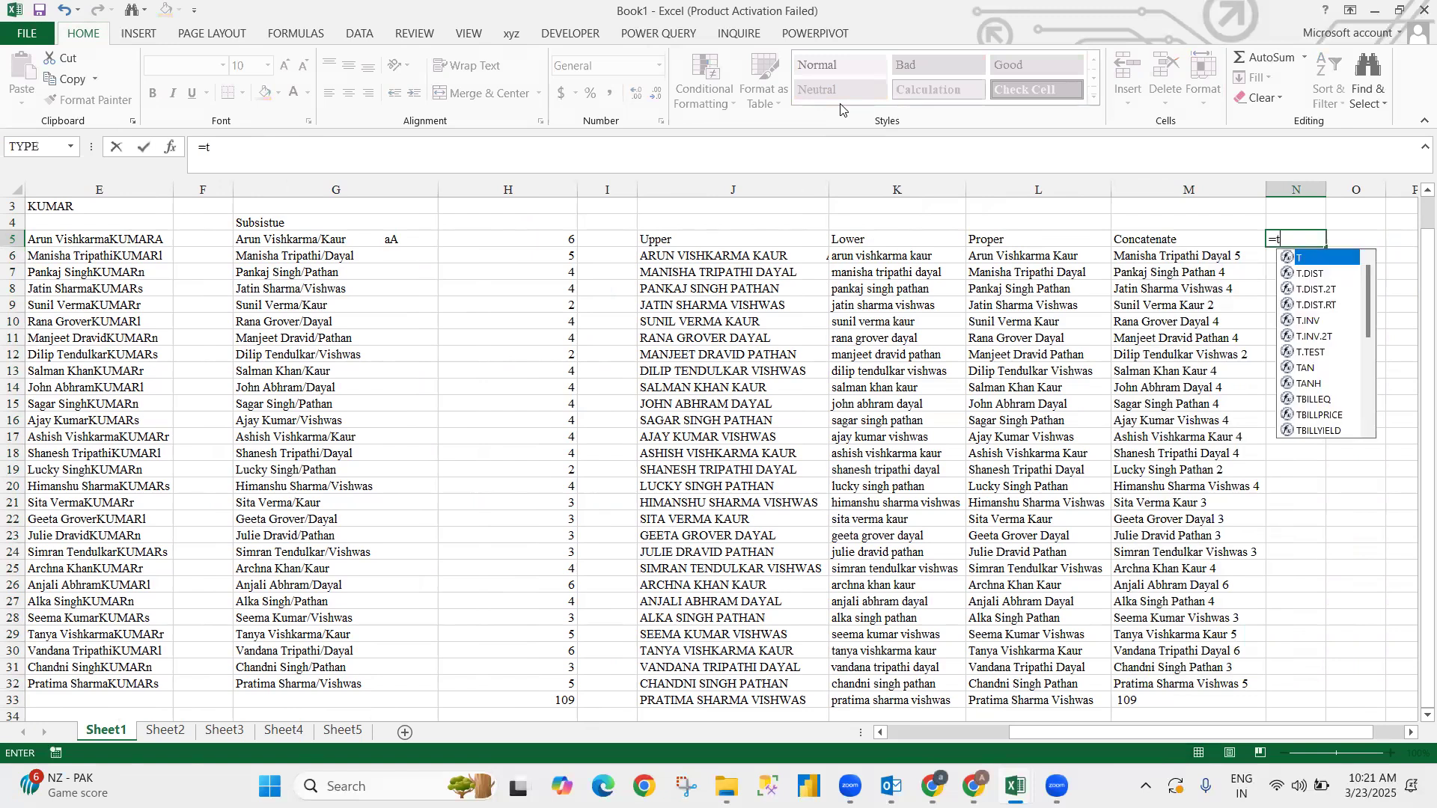
{"action": "key", "text": "Left"}
{"action": "key", "text": "Left"}
{"action": "key", "text": "Left"}
{"action": "key", "text": "Left"}
{"action": "key", "text": "Left"}
{"action": "key", "text": "Left"}
{"action": "key", "text": "Left"}
{"action": "key", "text": "Left"}
{"action": "key", "text": "Left"}
{"action": "key", "text": "Left"}
{"action": "key", "text": "Left"}
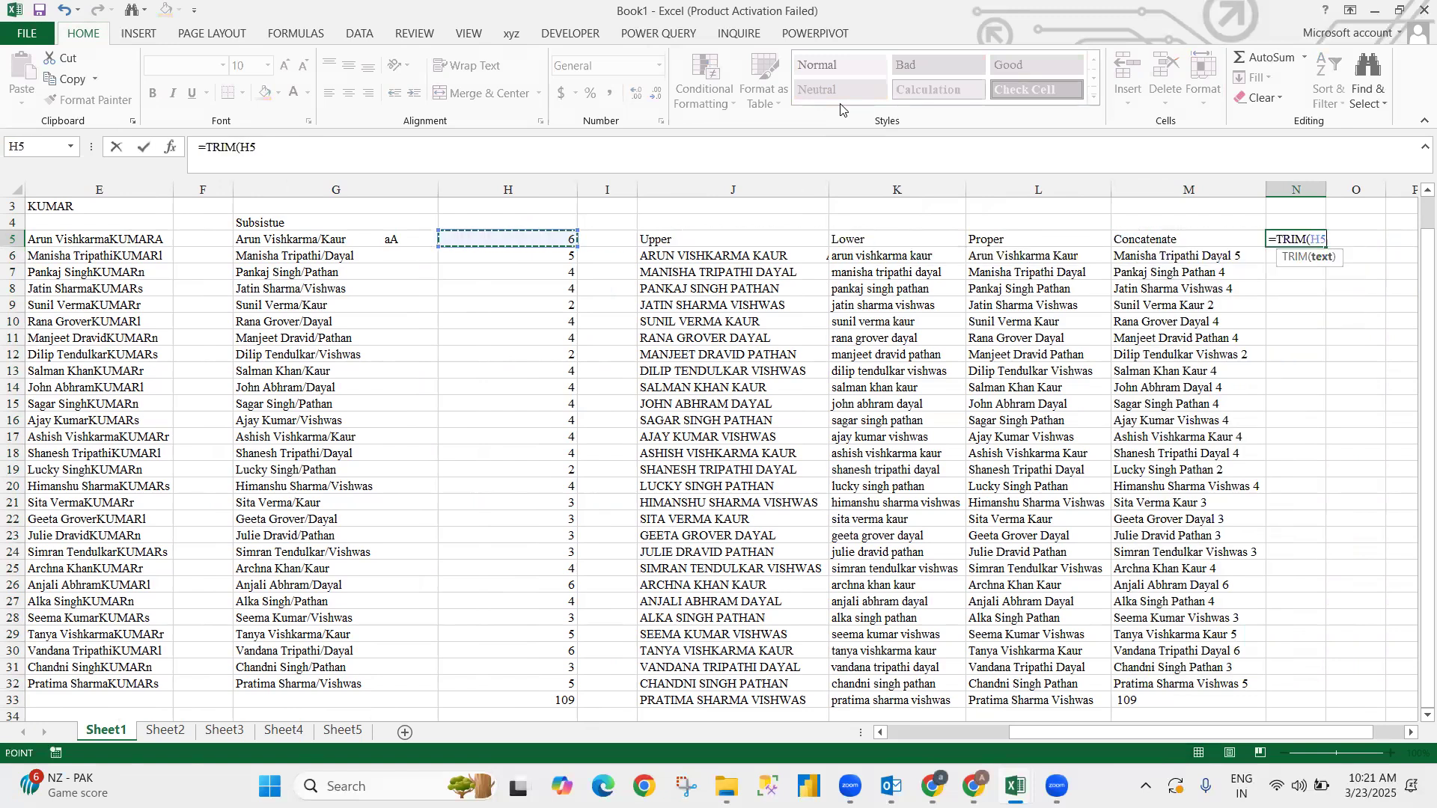
{"action": "key", "text": "Right"}
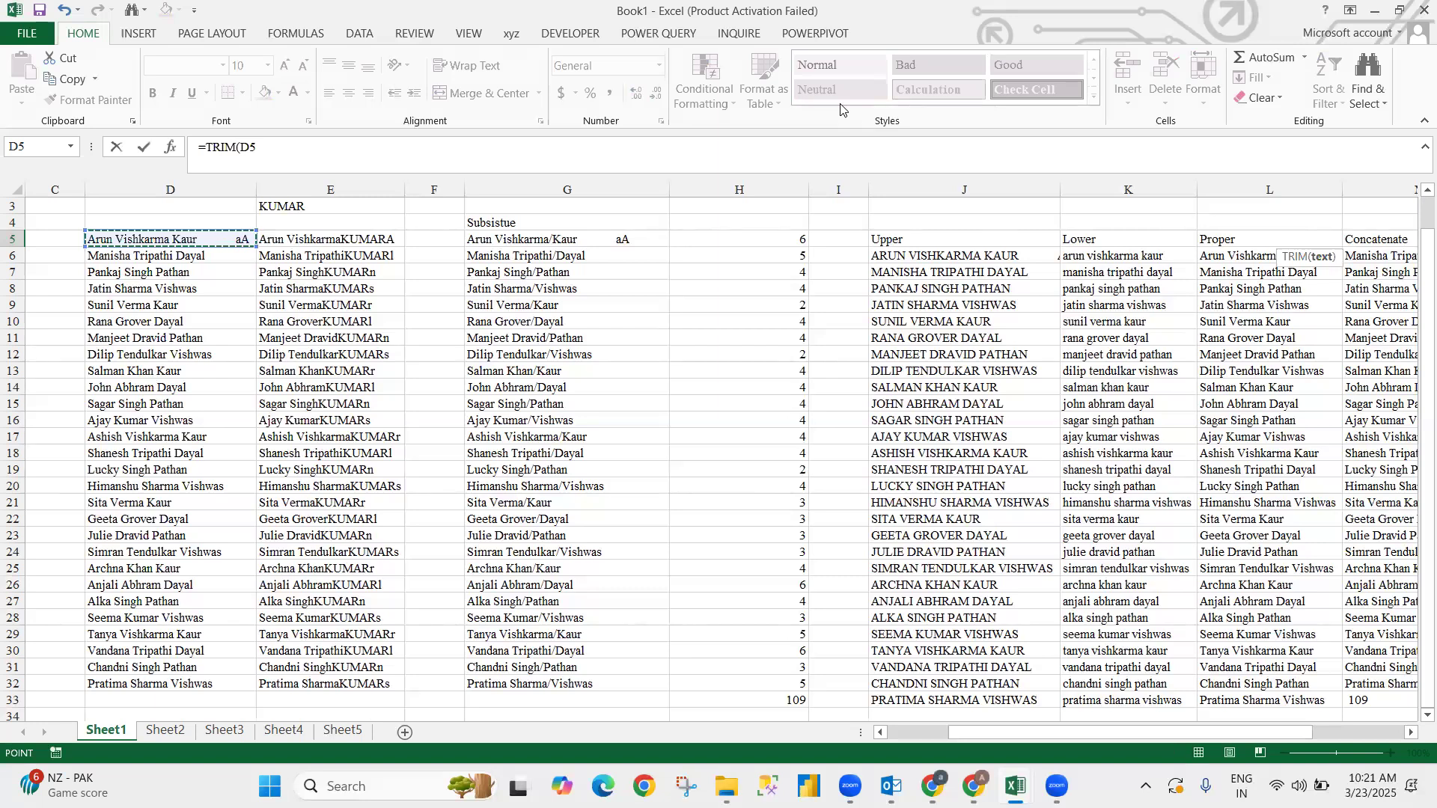
{"action": "key", "text": "Tab"}
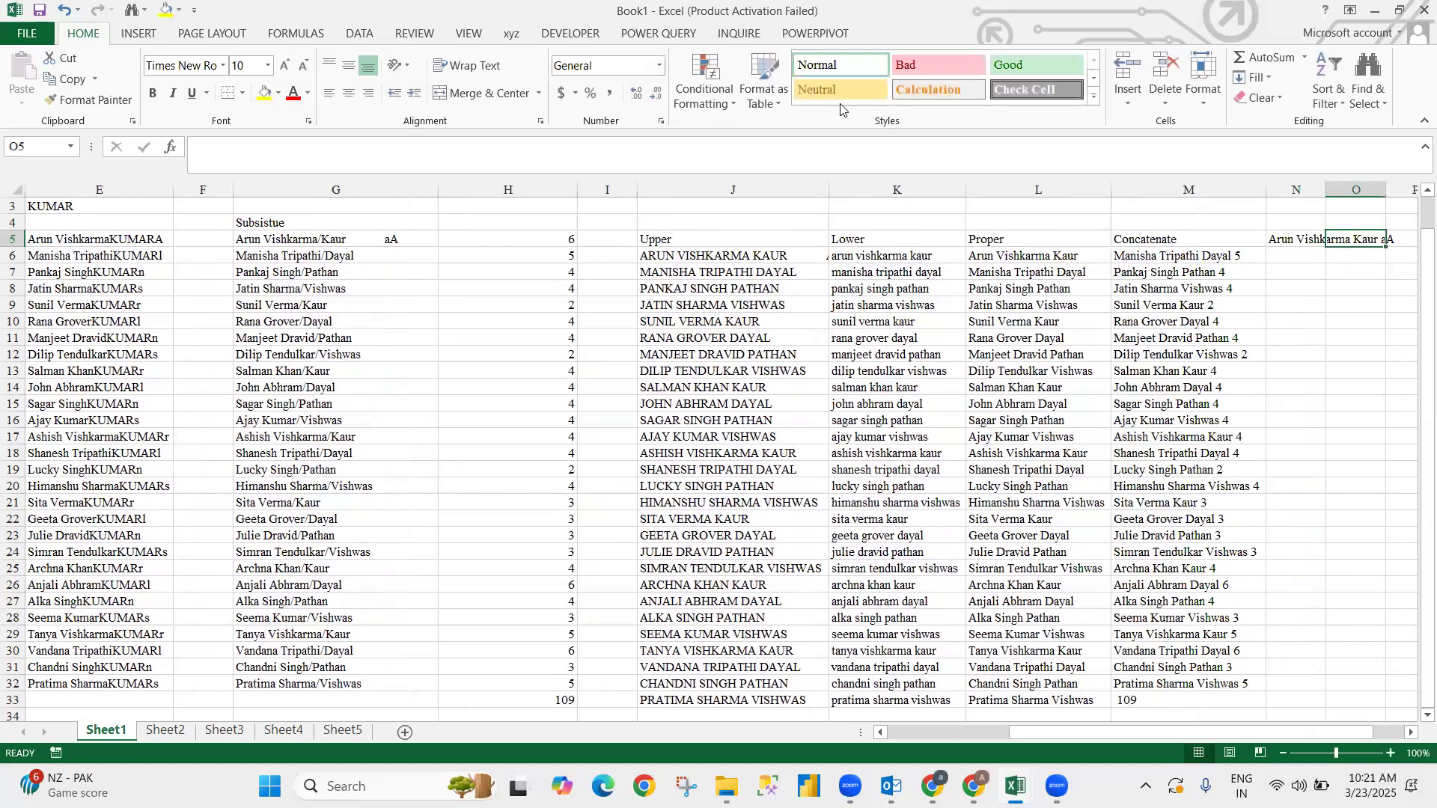
{"action": "key", "text": "Left"}
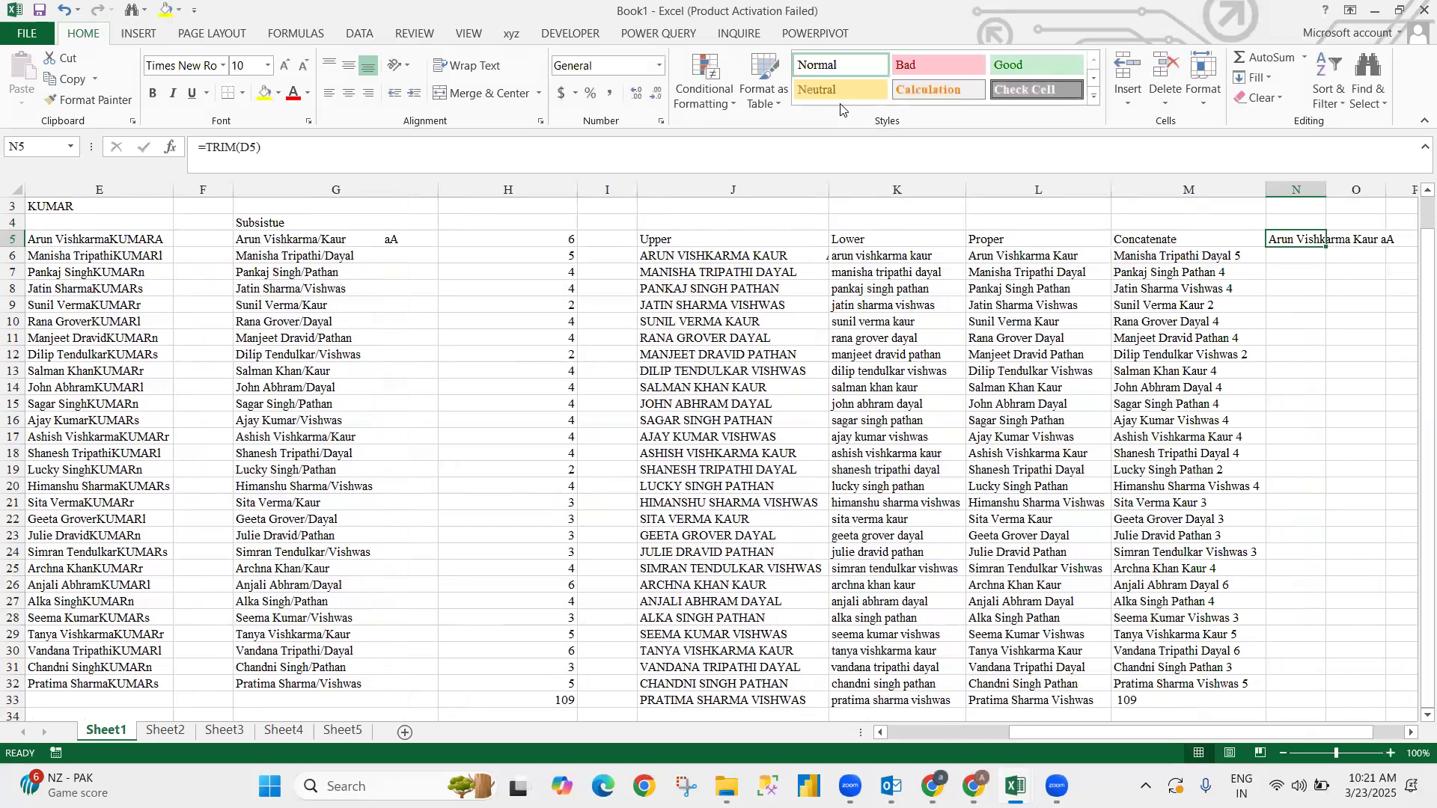
- AutoFit column N to the trimmed name
{"action": "key", "text": "alt"}
{"action": "key", "text": "h"}
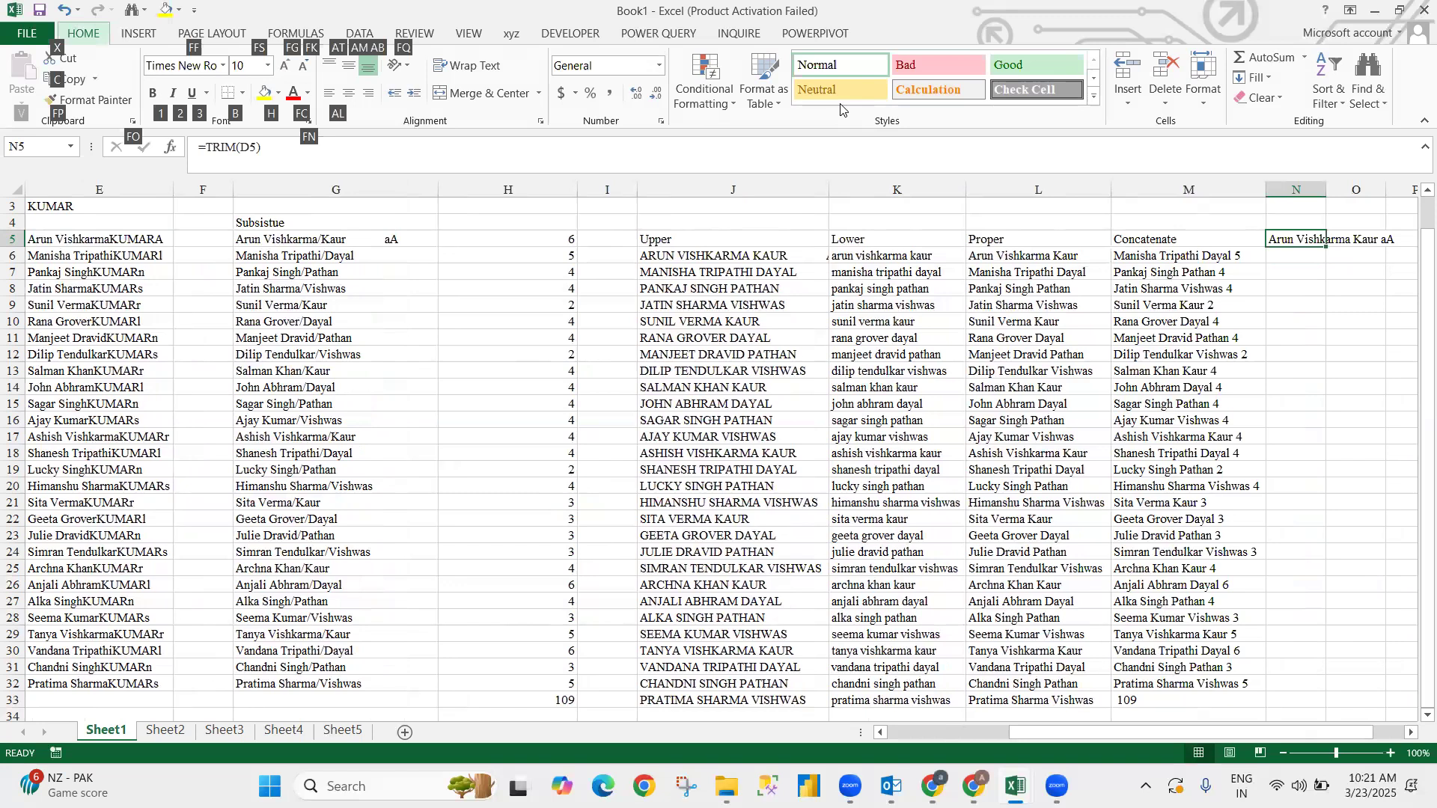
{"action": "key", "text": "alt"}
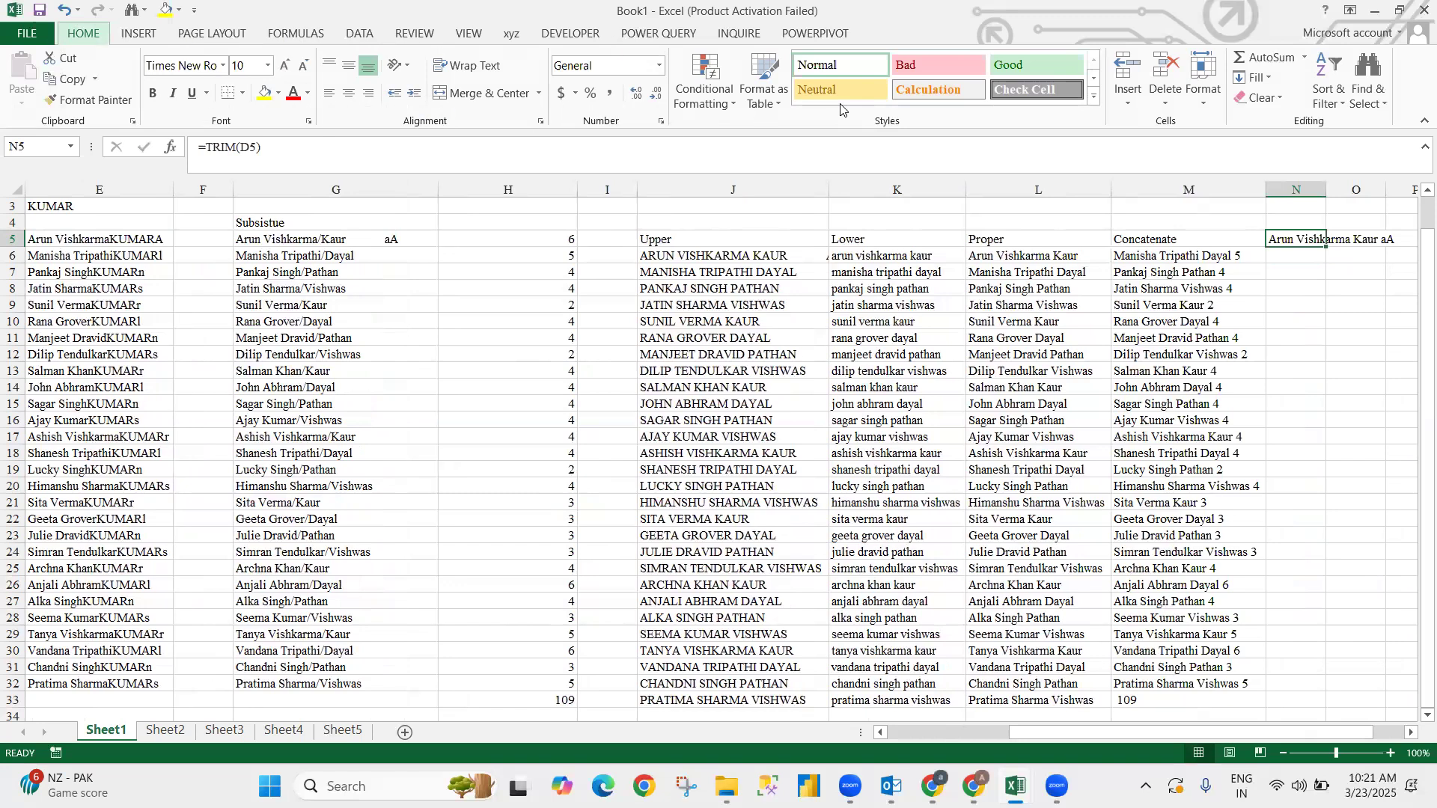
{"action": "key", "text": "alt+h"}
{"action": "key", "text": "o"}
{"action": "key", "text": "i"}
- Fill the TRIM formula down from N5 to N33
{"action": "key", "text": "Left"}
{"action": "key", "text": "ctrl+Down"}
{"action": "key", "text": "Right"}
{"action": "key", "text": "ctrl+shift+Up"}
{"action": "key", "text": "ctrl+d"}
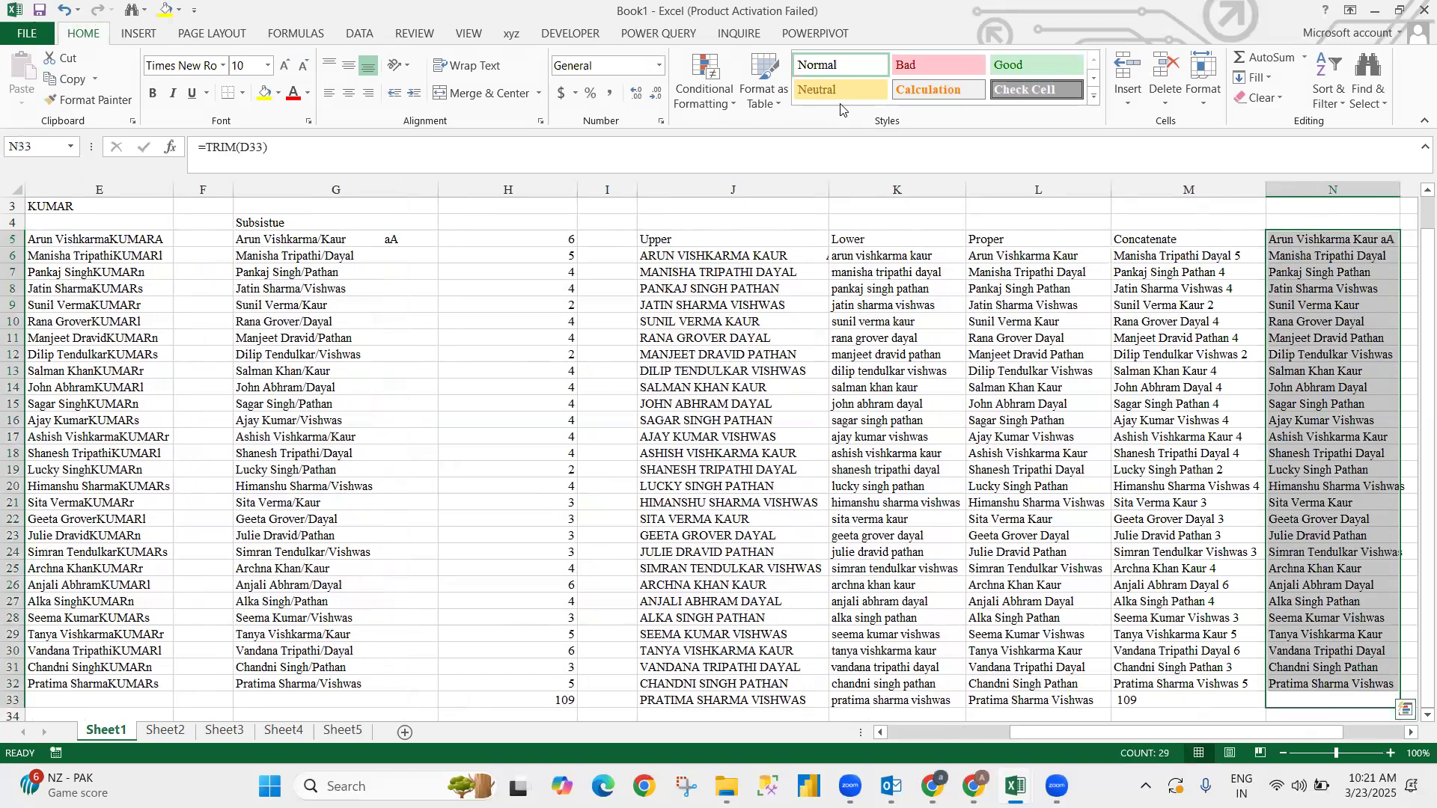
- Copy the Text label in Q6 and switch to the blank Sheet2
{"action": "key", "text": "Up"}
{"action": "key", "text": "Up"}
{"action": "key", "text": "Up"}
{"action": "key", "text": "Right"}
{"action": "key", "text": "Right"}
{"action": "key", "text": "Right"}
{"action": "key", "text": "Up"}
{"action": "key", "text": "Up"}
{"action": "key", "text": "Up"}
{"action": "key", "text": "Up"}
{"action": "key", "text": "Up"}
{"action": "key", "text": "Up"}
{"action": "key", "text": "Up"}
{"action": "key", "text": "Up"}
{"action": "key", "text": "Up"}
{"action": "key", "text": "Up"}
{"action": "key", "text": "Up"}
{"action": "key", "text": "Up"}
{"action": "key", "text": "Up"}
{"action": "key", "text": "Up"}
{"action": "key", "text": "Up"}
{"action": "key", "text": "Up"}
{"action": "key", "text": "Up"}
{"action": "key", "text": "Up"}
{"action": "key", "text": "Up"}
{"action": "key", "text": "Up"}
{"action": "key", "text": "Up"}
{"action": "key", "text": "Up"}
{"action": "key", "text": "Down"}
{"action": "key", "text": "Down"}
{"action": "key", "text": "ctrl+c"}
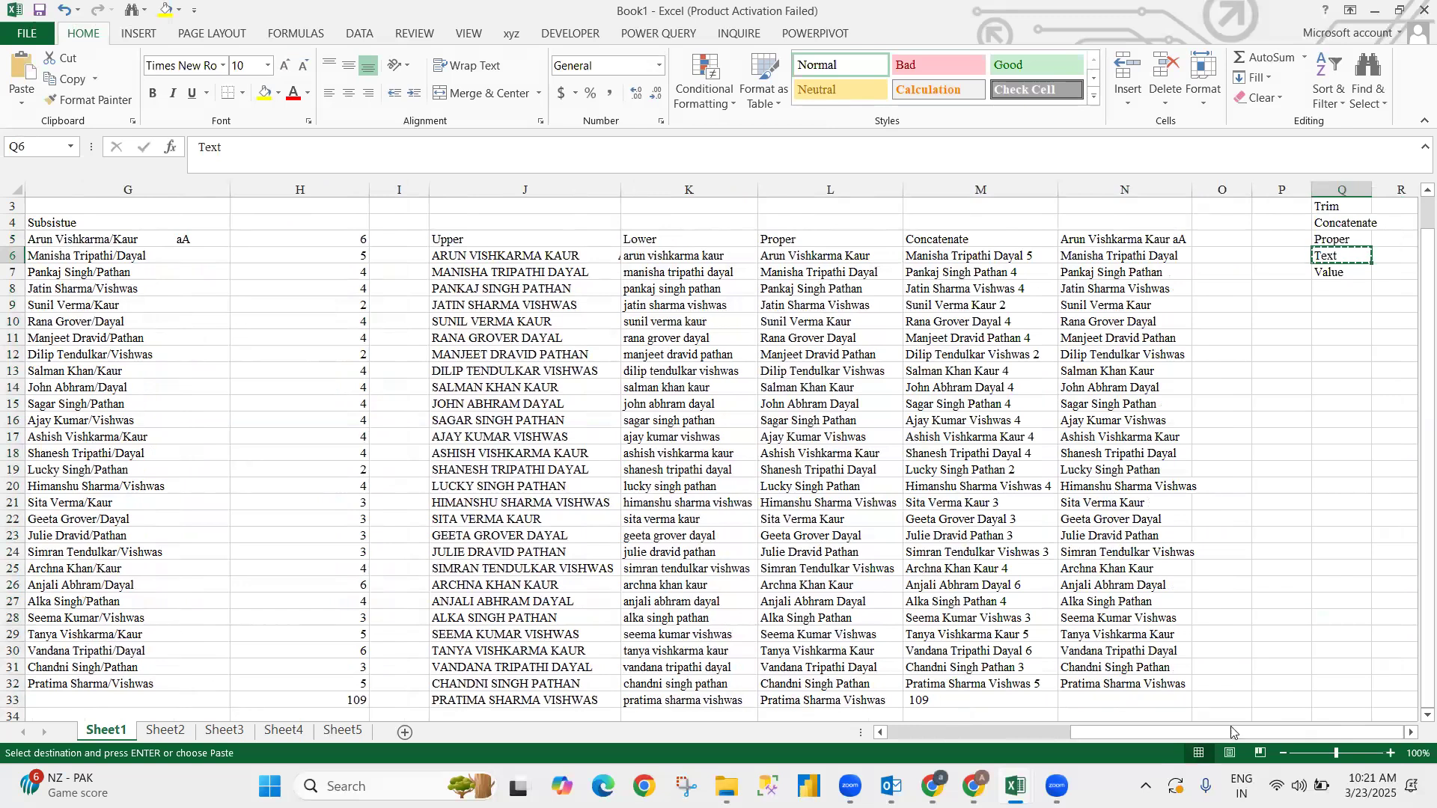
{"action": "left_click", "coordinate": [166, 730]}
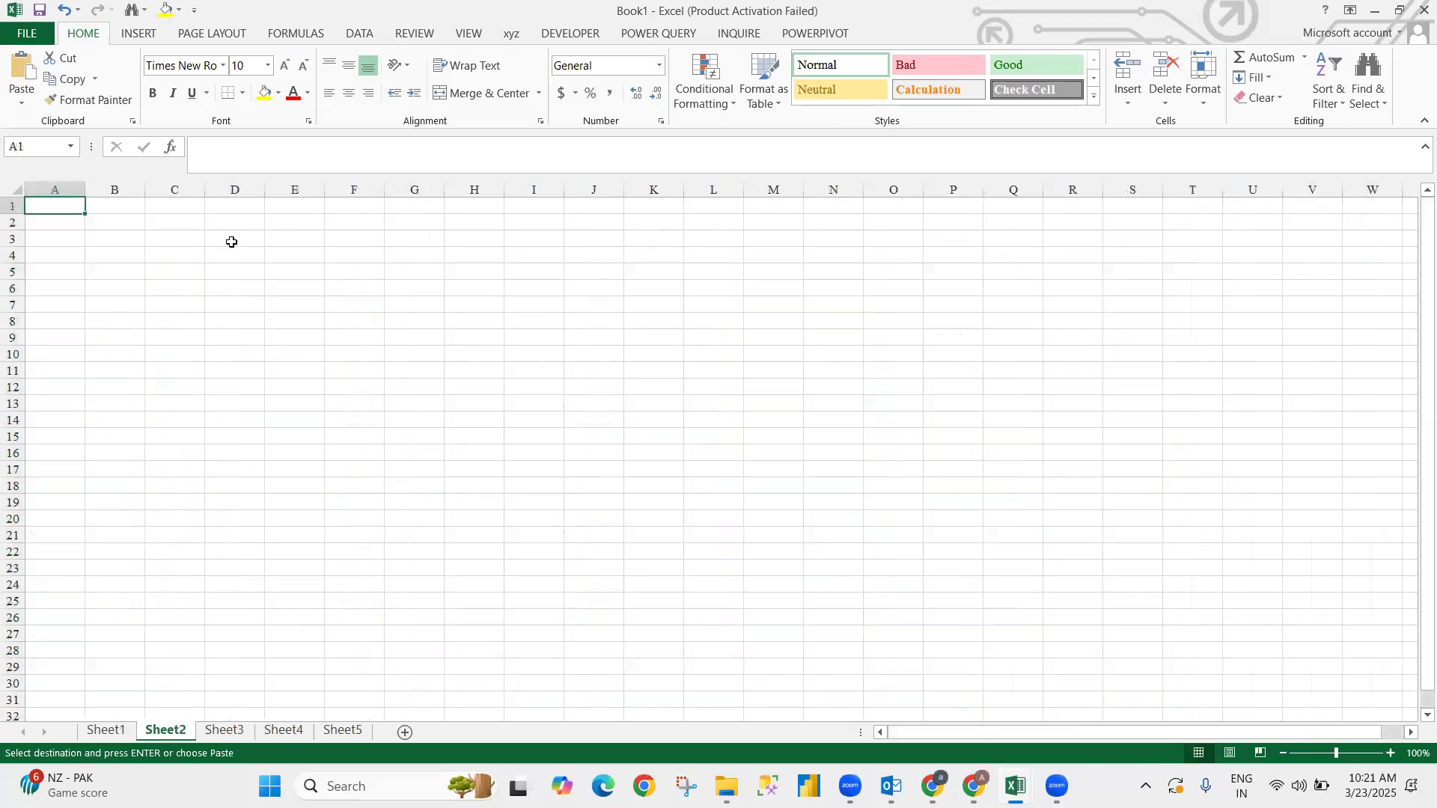
- Enter =TODAY() in A1, abandoning the attempt to add days to it
{"action": "type", "text": "=toda"}
{"action": "key", "text": "Tab"}
{"action": "key", "text": "ctrl+Return"}
{"action": "left_click", "coordinate": [310, 148]}
{"action": "type", "text": "+"}
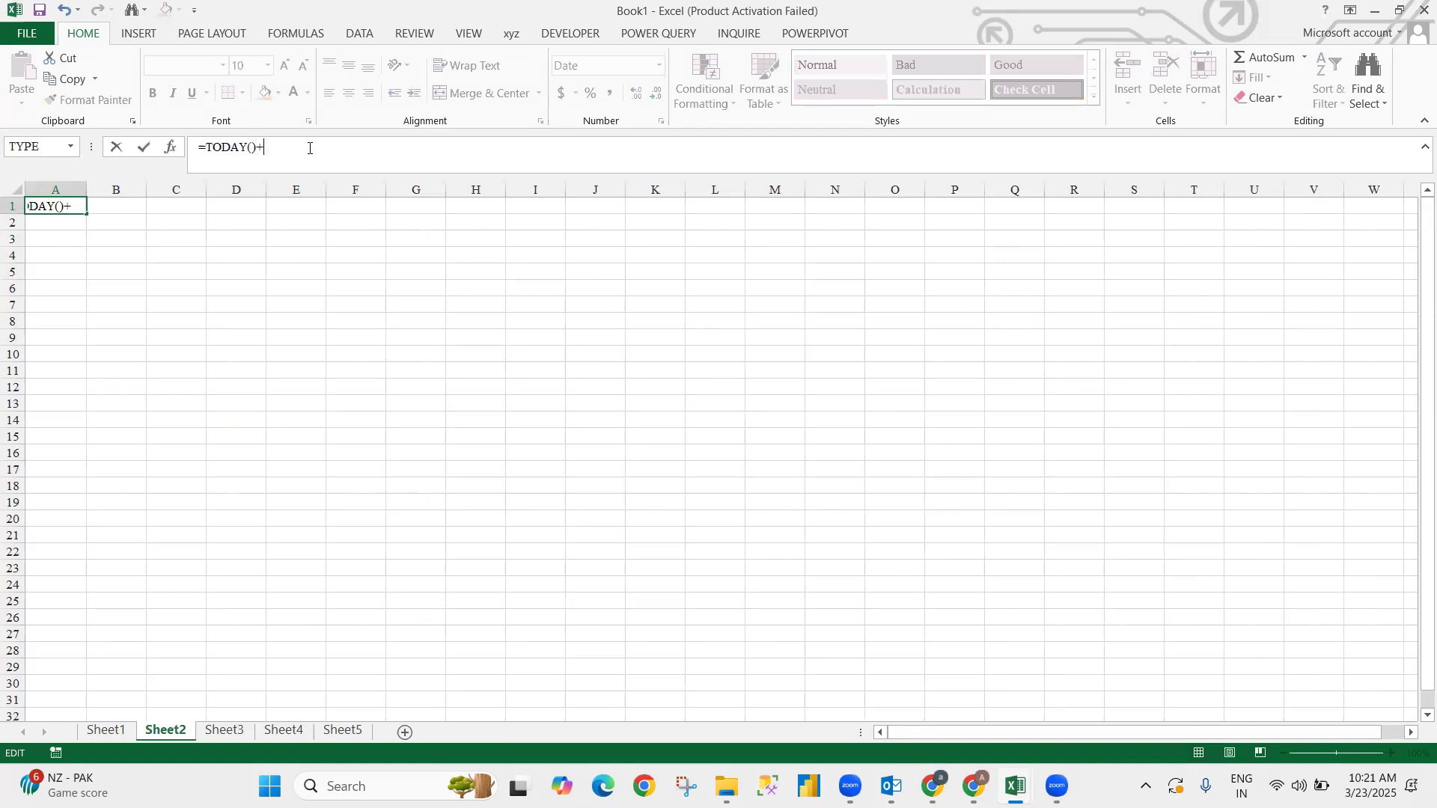
{"action": "key", "text": "Escape"}
- Insert the fixed current time 10:21 AM into B1 with Ctrl+Shift+;
{"action": "key", "text": "Tab"}
{"action": "key", "text": "ctrl+shift+semicolon"}
{"action": "key", "text": "ctrl+Return"}
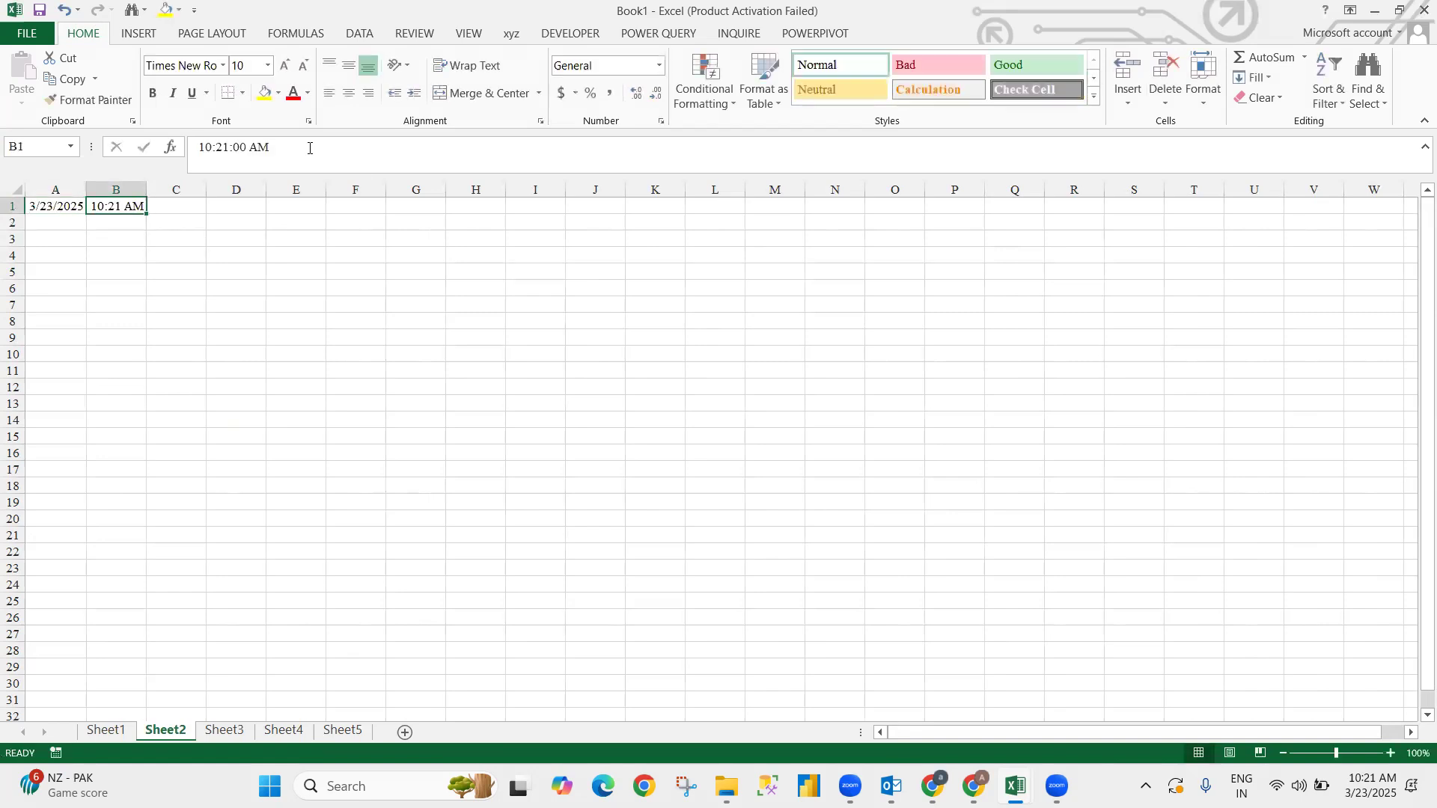
{"action": "key", "text": "Tab"}
{"action": "type", "text": "="}
{"action": "key", "text": "Escape"}
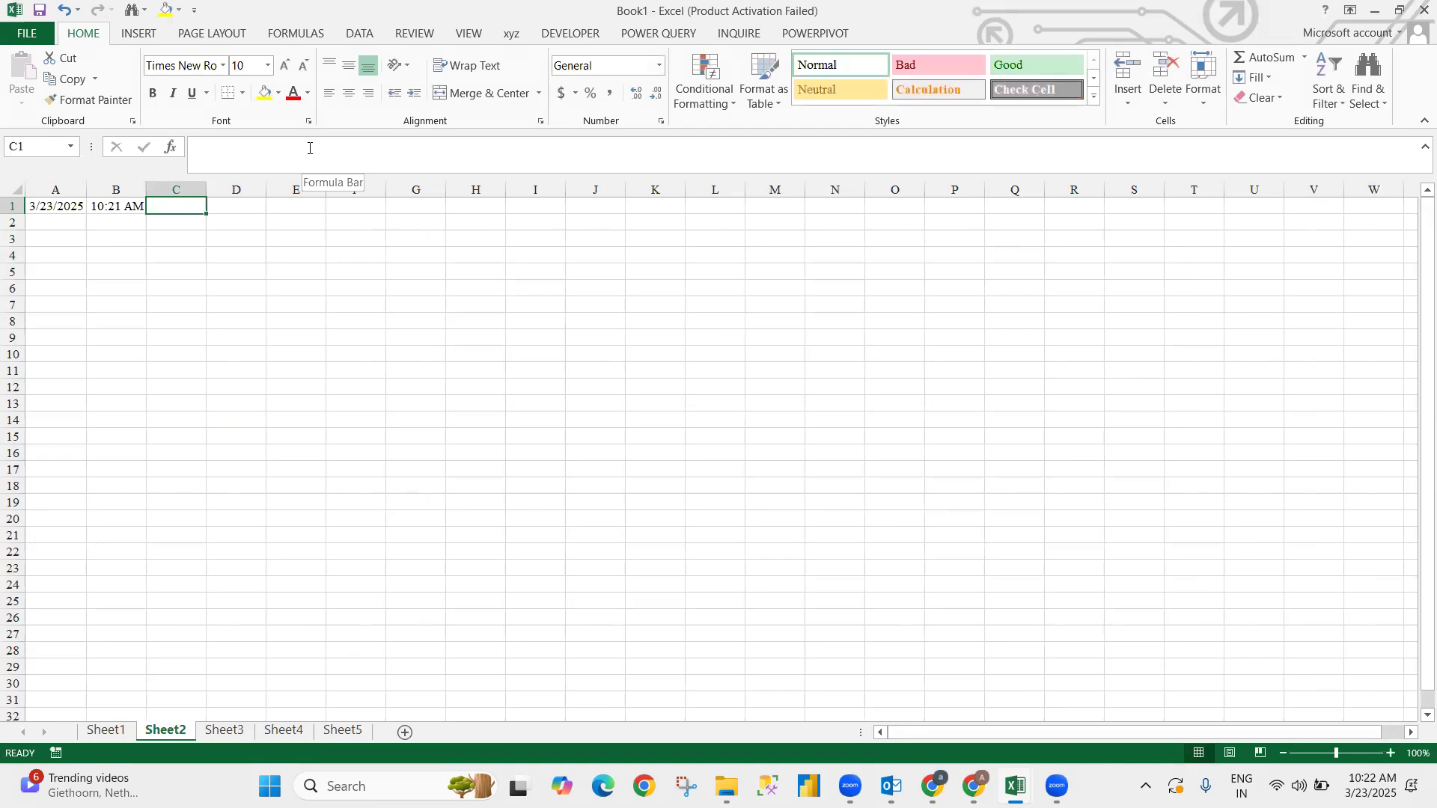
{"action": "key", "text": "Left"}
{"action": "key", "text": "Left"}
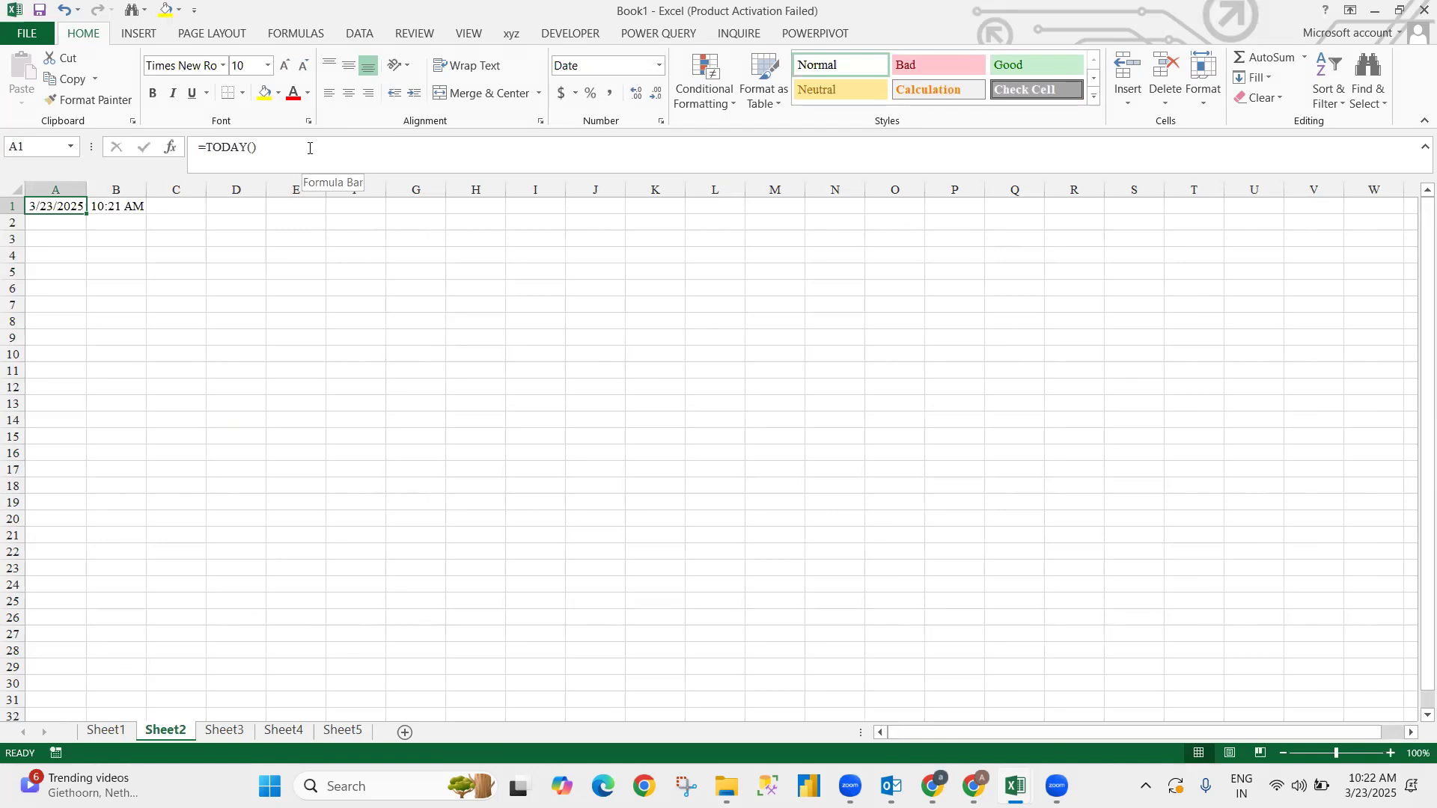
{"action": "key", "text": "Right"}
{"action": "key", "text": "Right"}
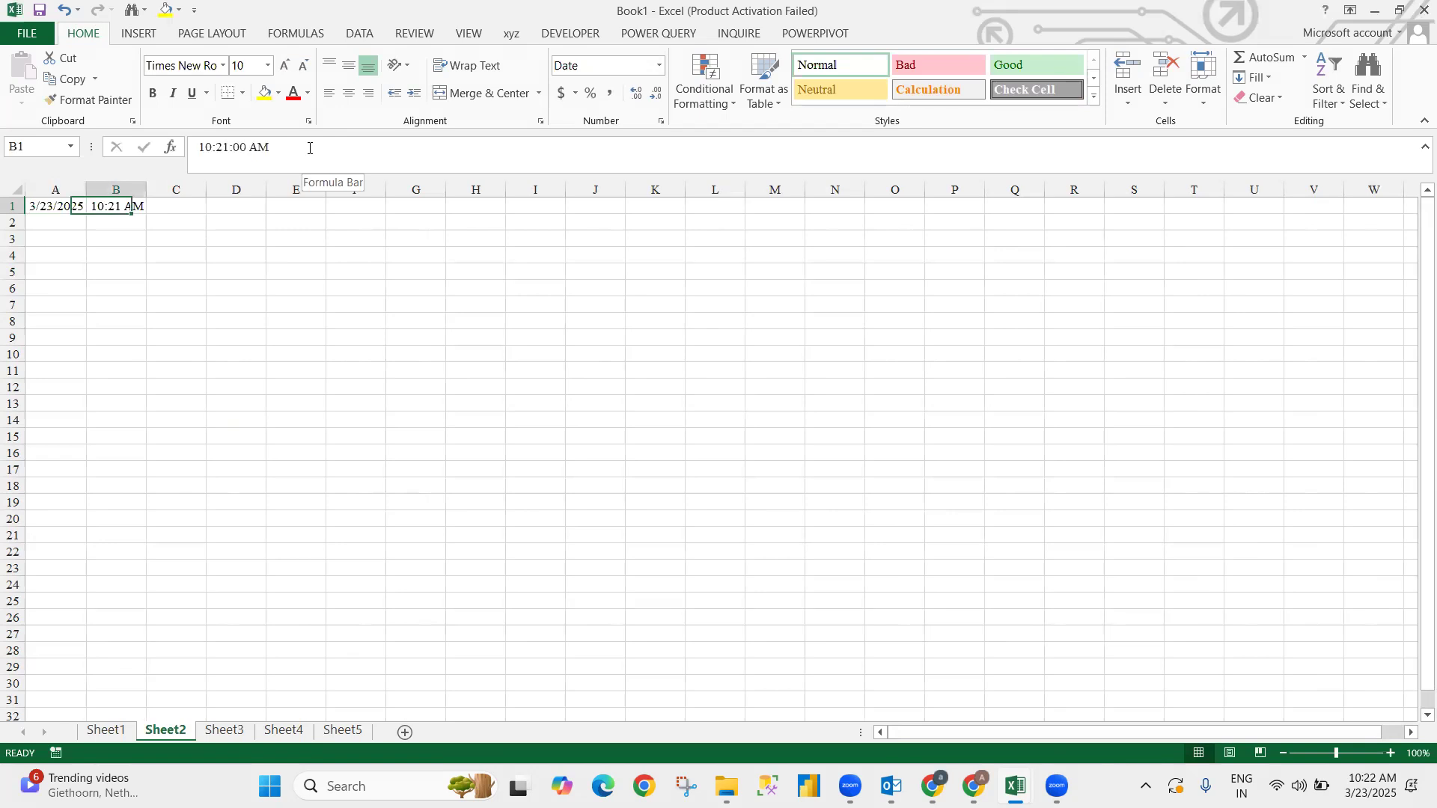
- Enter =CONCATENATE(A1&B1) in C1, giving 457390.43125
{"action": "type", "text": "="}
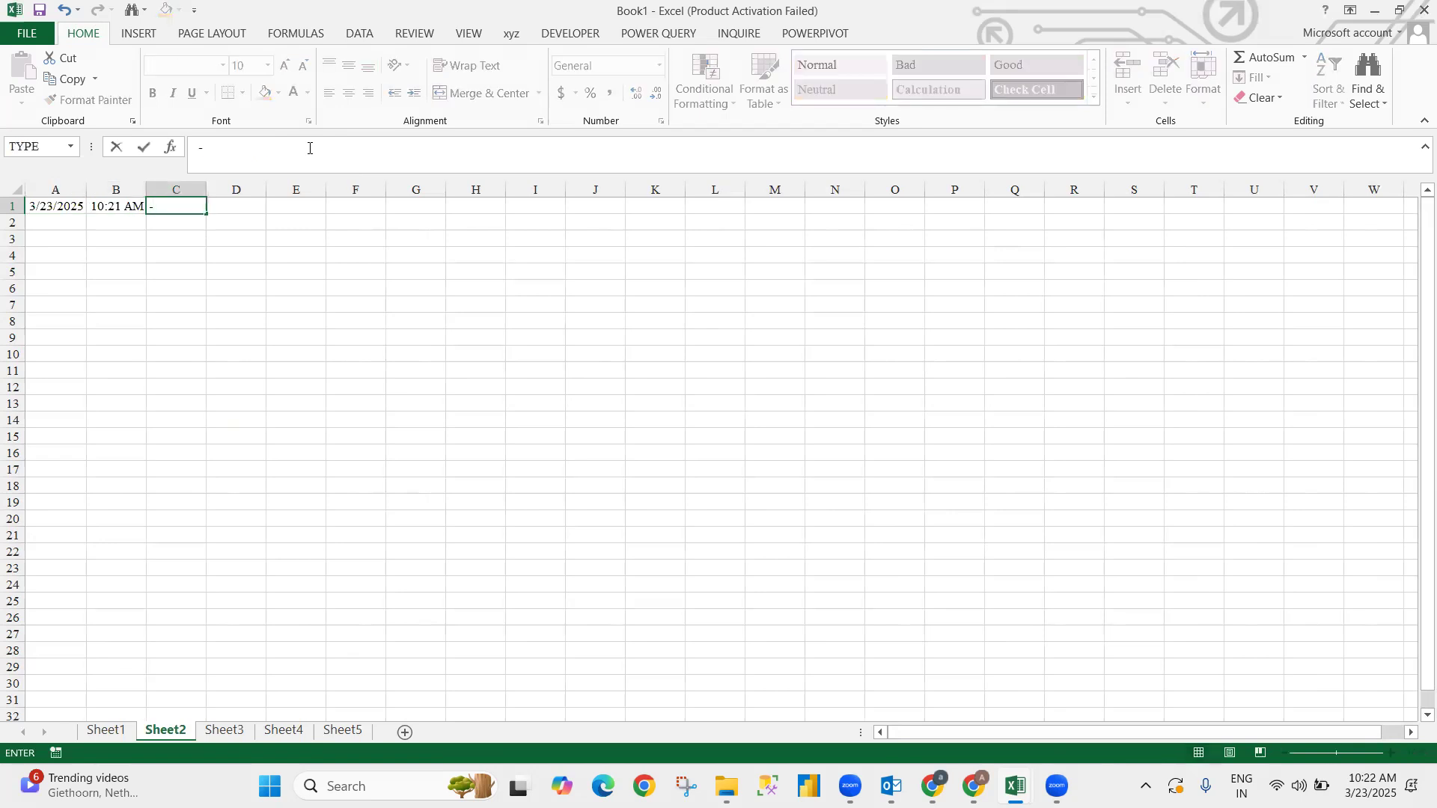
{"action": "type", "text": "co"}
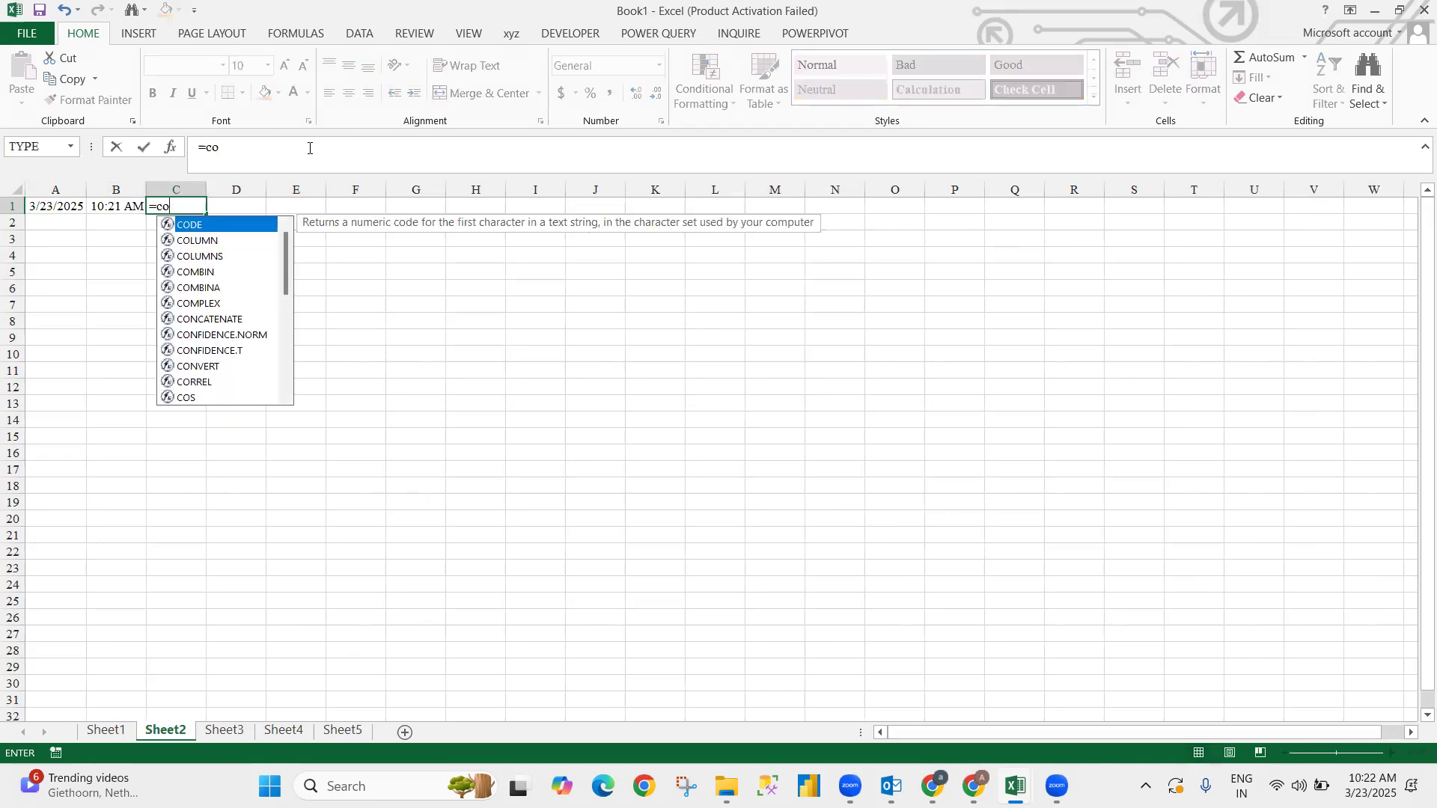
{"action": "type", "text": "n"}
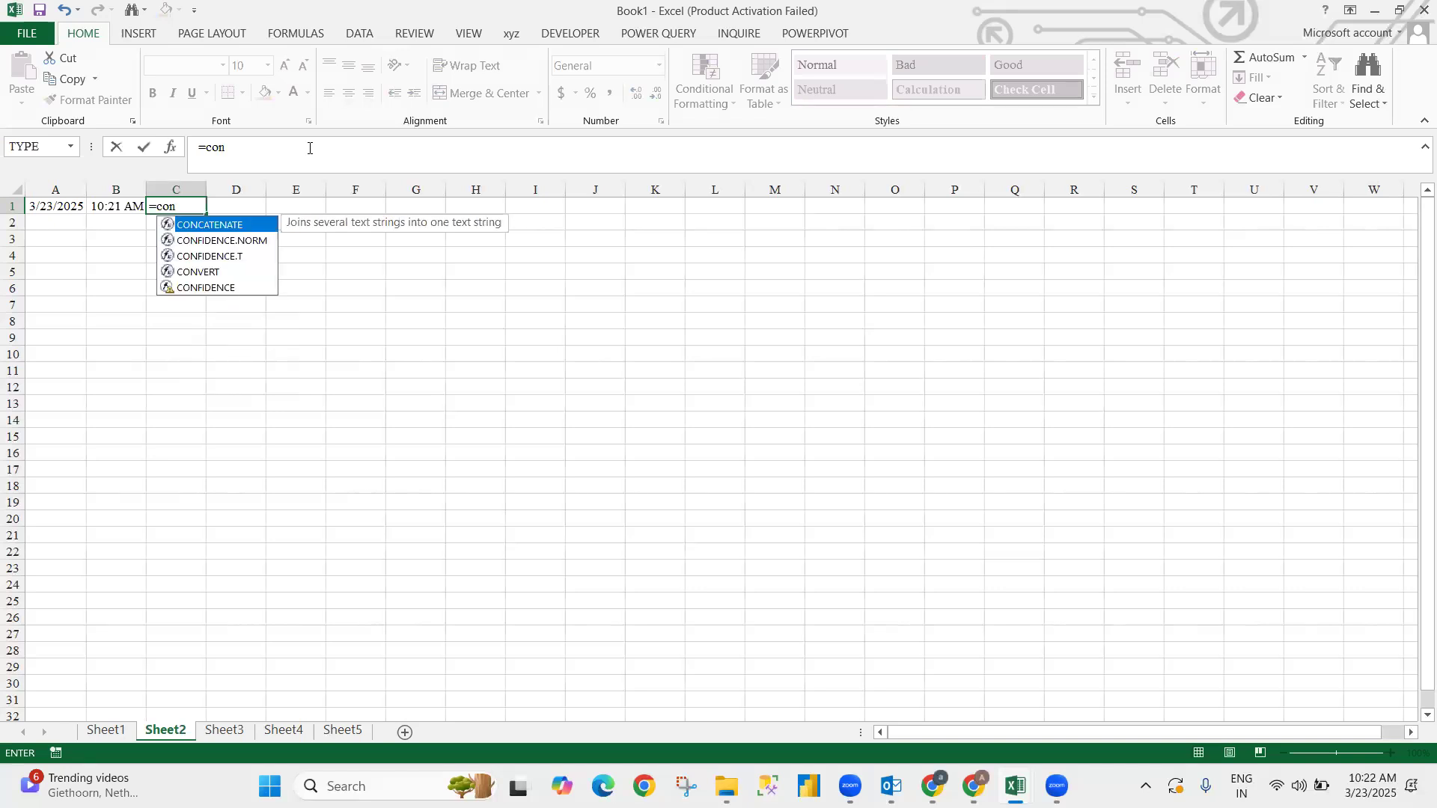
{"action": "key", "text": "Down"}
{"action": "key", "text": "Down"}
{"action": "key", "text": "Down"}
{"action": "key", "text": "Up"}
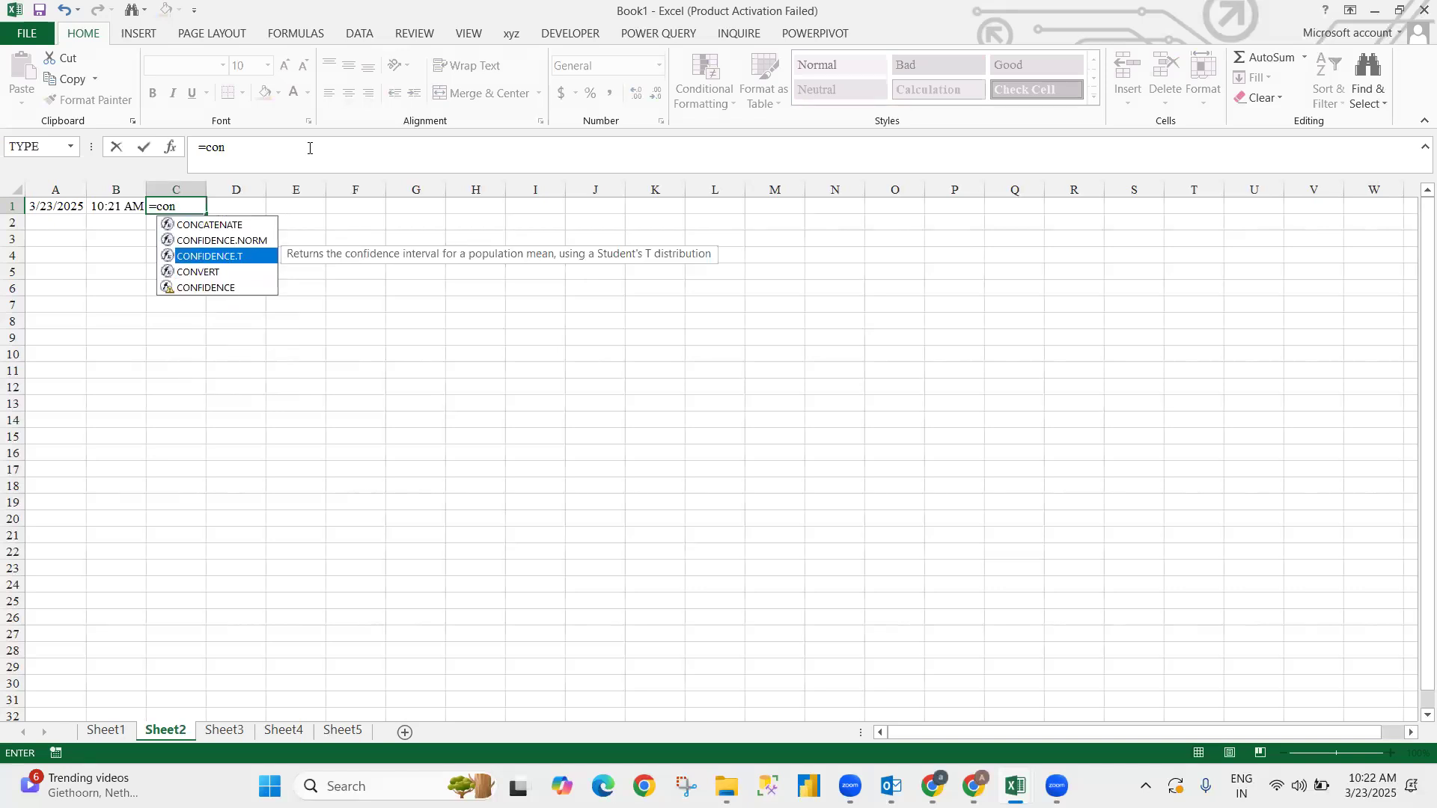
{"action": "key", "text": "Up"}
{"action": "key", "text": "Up"}
{"action": "key", "text": "Tab"}
{"action": "key", "text": "Left"}
{"action": "key", "text": "Left"}
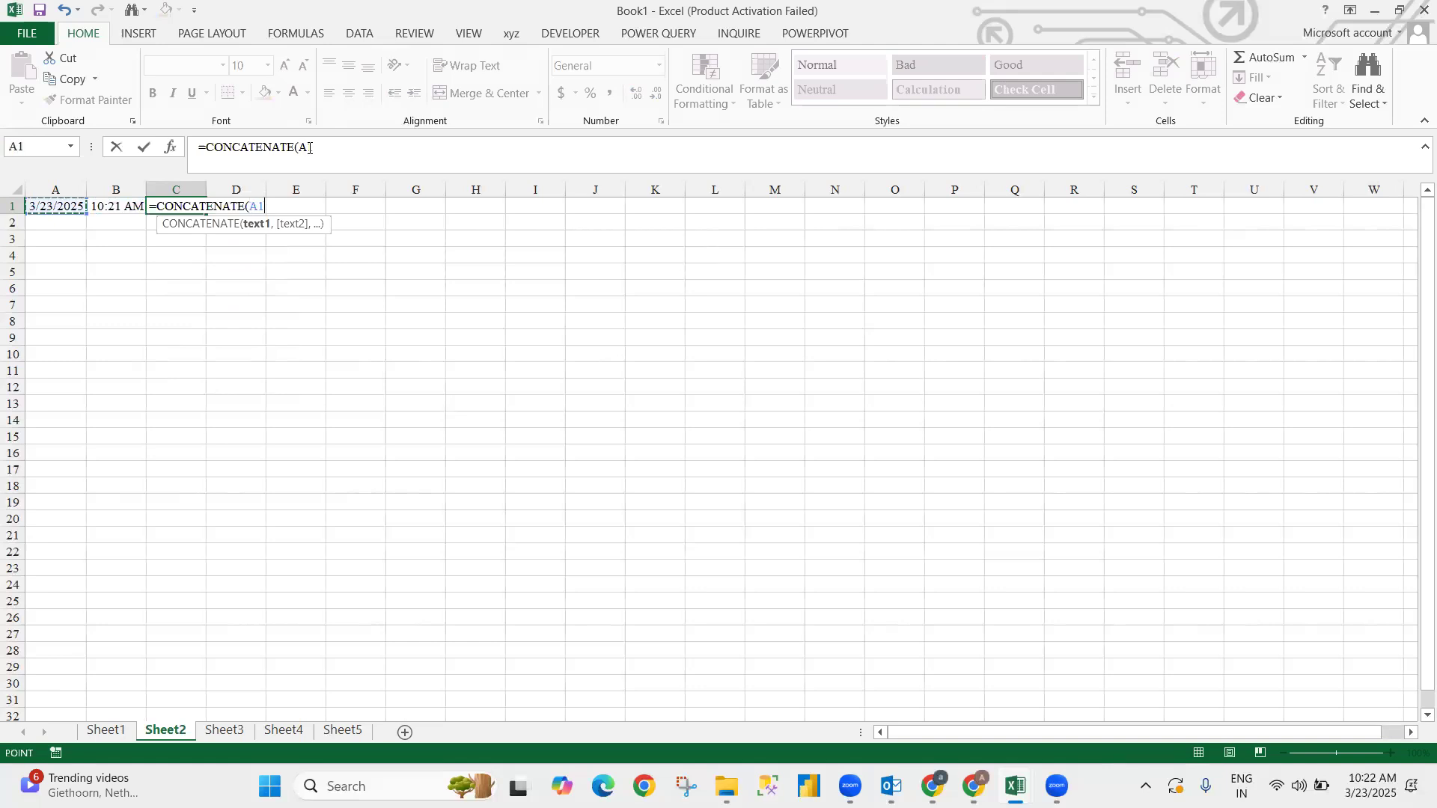
{"action": "type", "text": "&"}
{"action": "key", "text": "Left"}
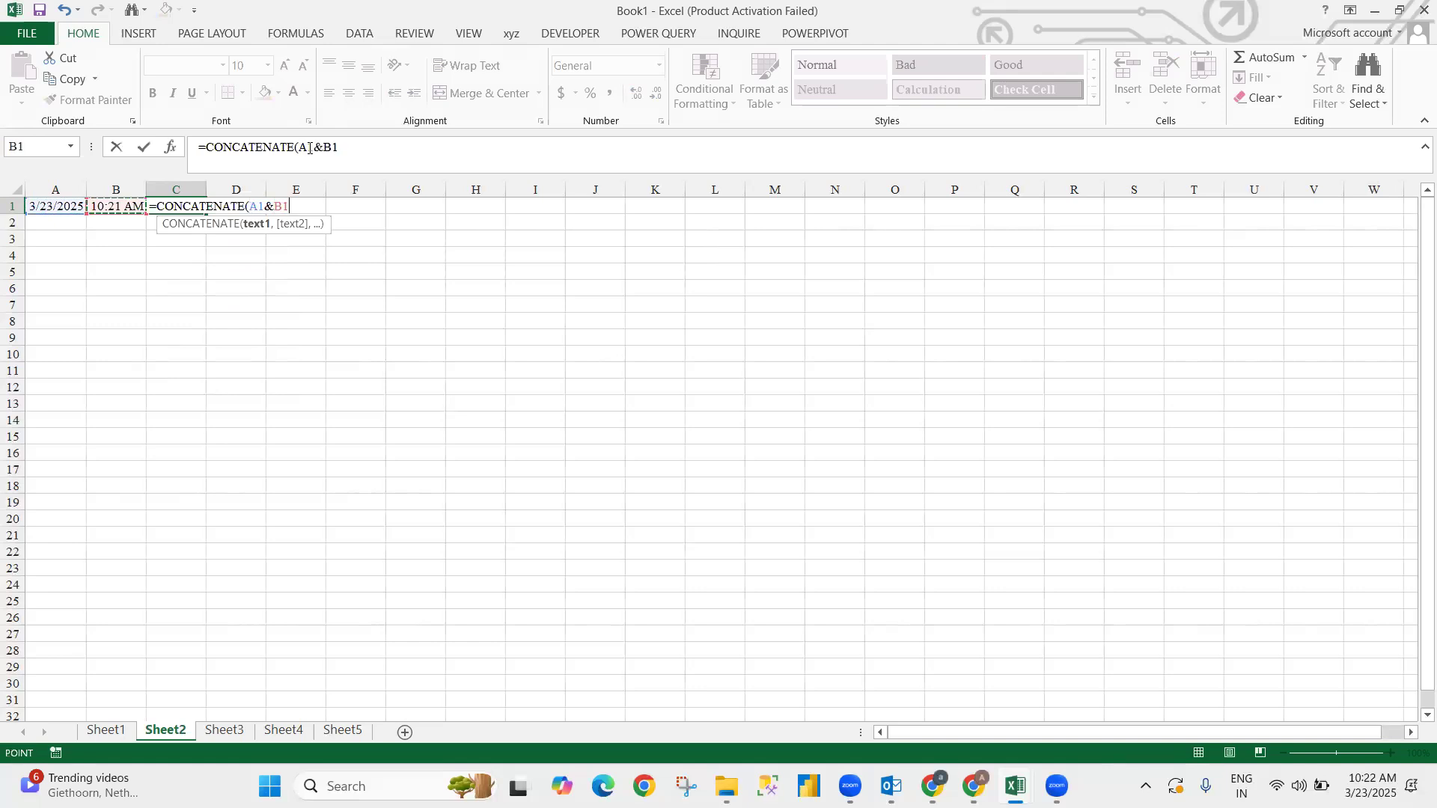
{"action": "key", "text": "Return"}
{"action": "key", "text": "Up"}
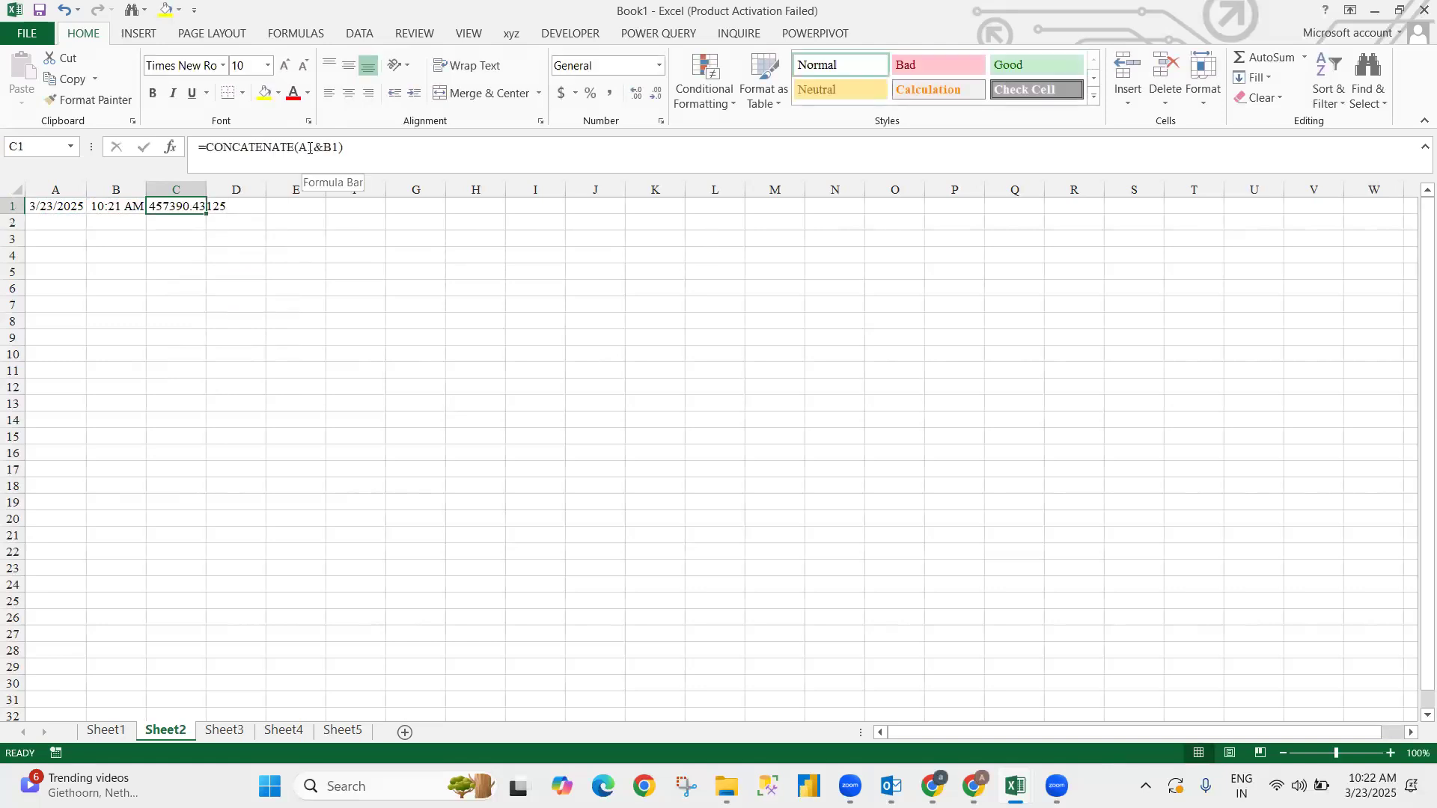
- AutoFit column C, then review the date in A1 and time in B1
{"action": "key", "text": "alt"}
{"action": "key", "text": "h"}
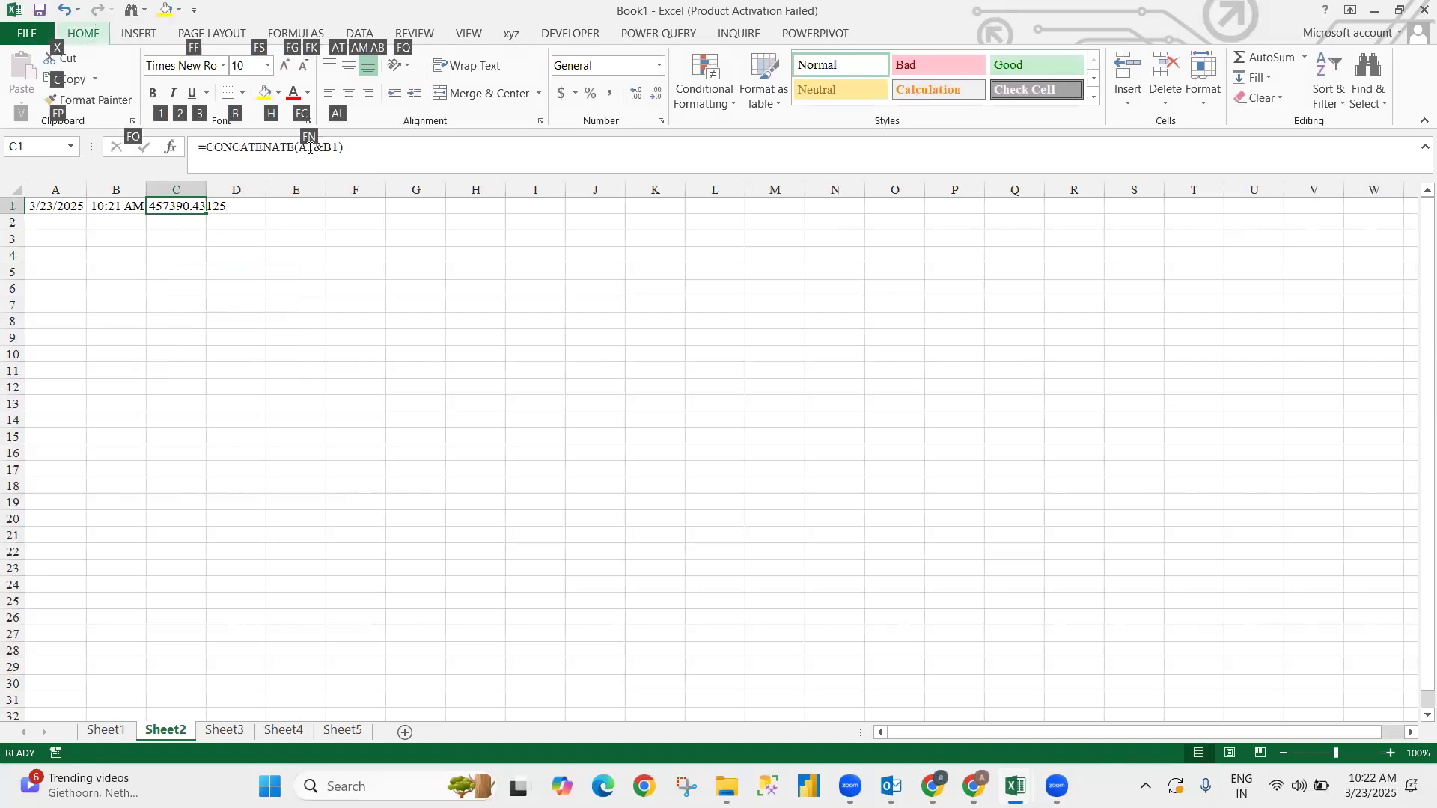
{"action": "key", "text": "o"}
{"action": "key", "text": "i"}
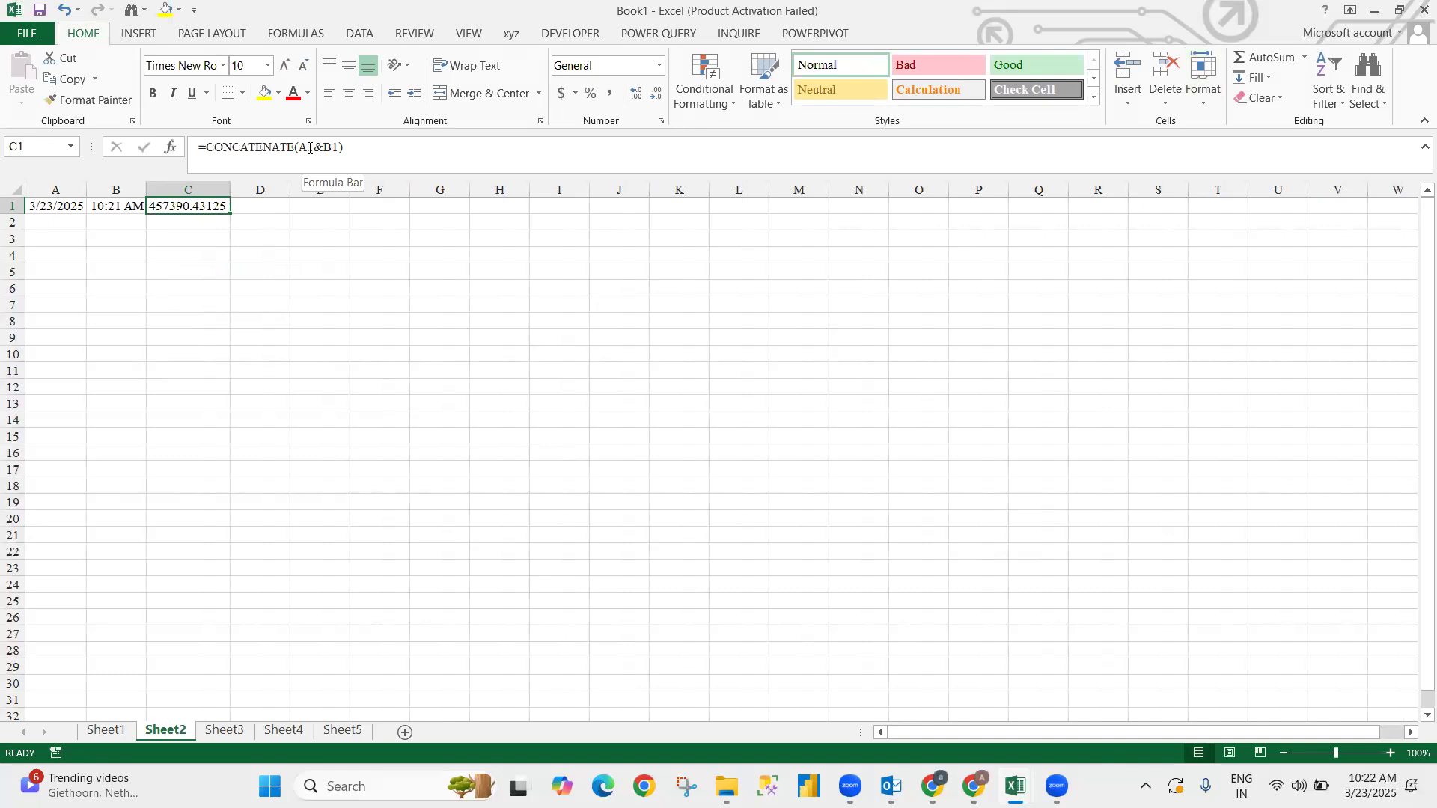
{"action": "key", "text": "Home"}
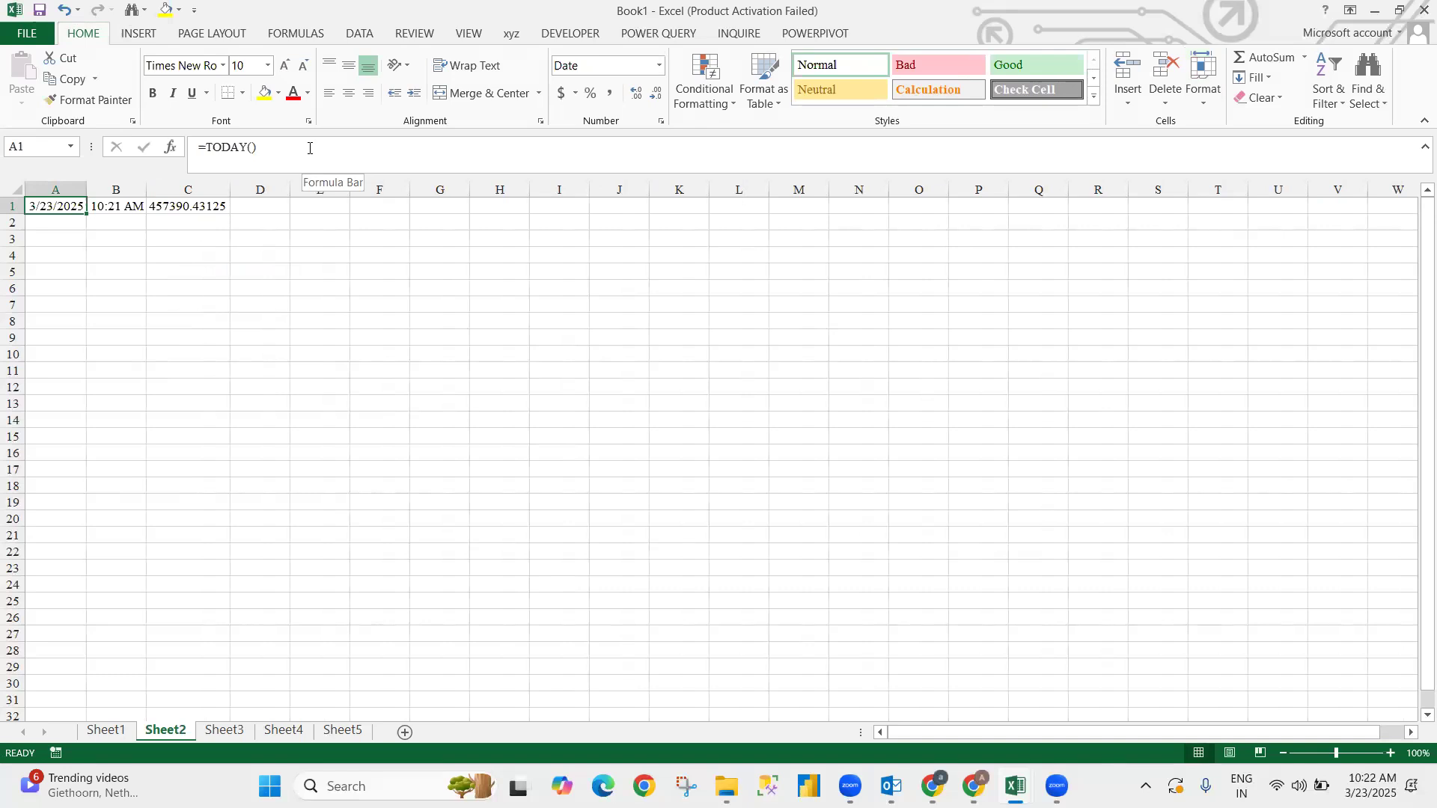
{"action": "key", "text": "Right"}
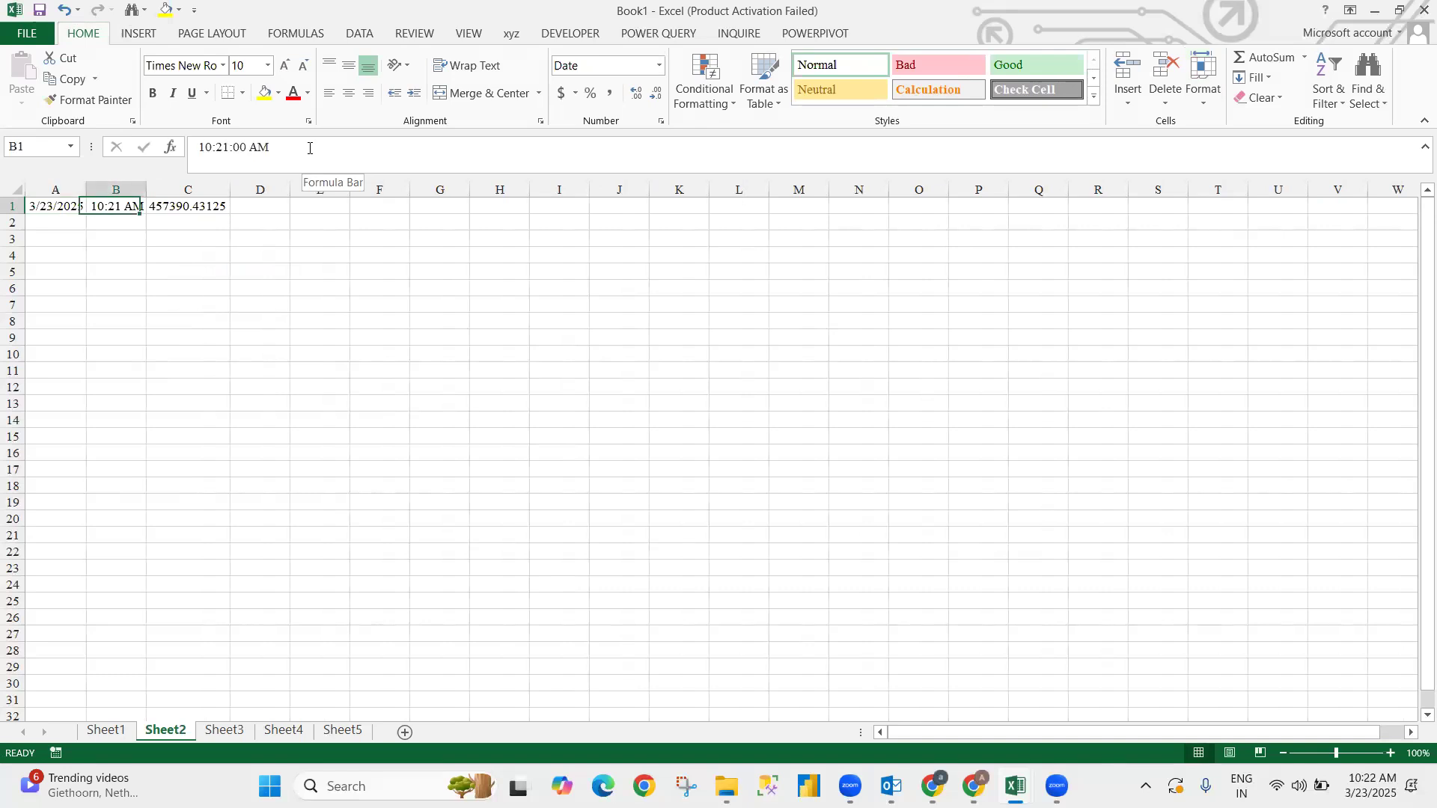
{"action": "key", "text": "Left"}
{"action": "key", "text": "Right"}
{"action": "key", "text": "Right"}
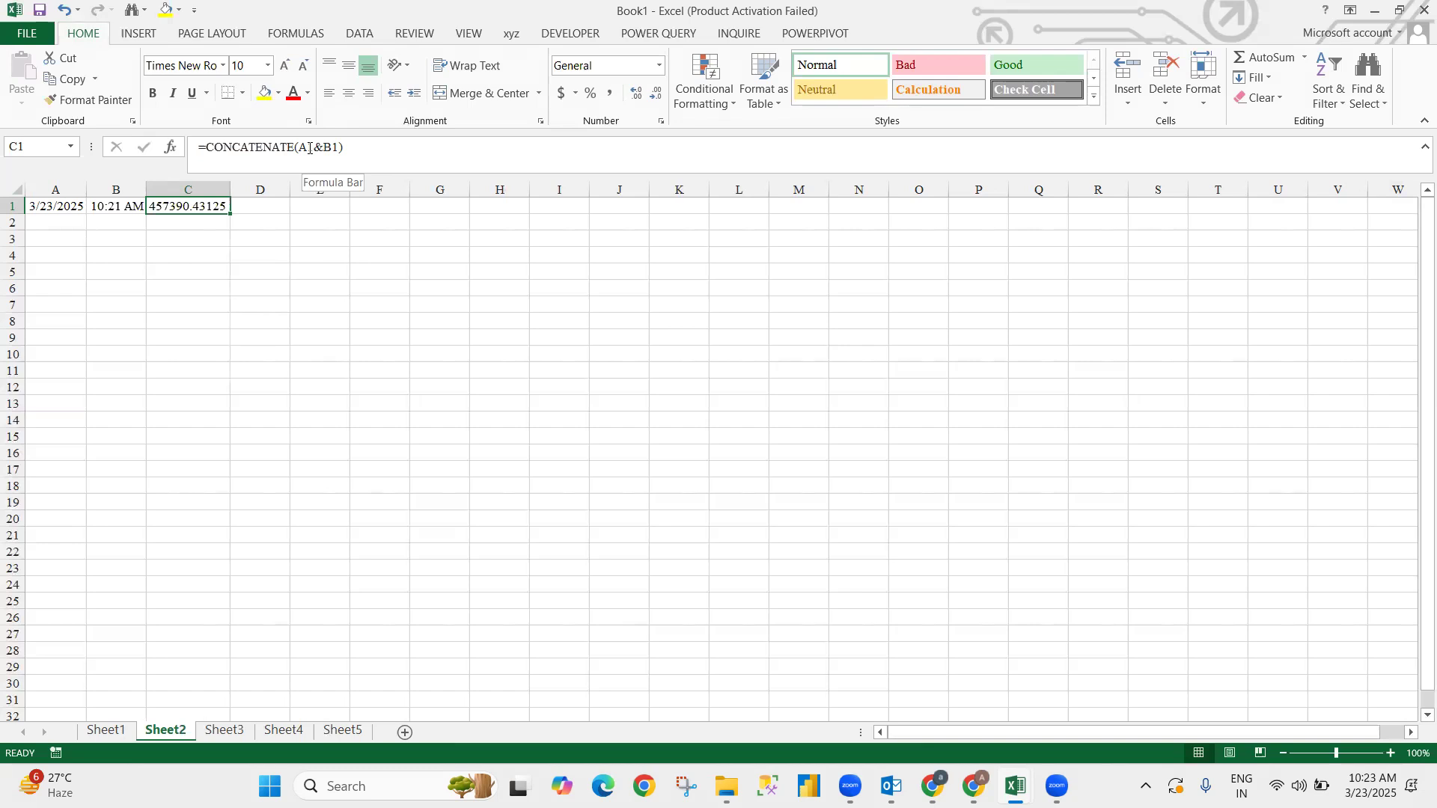
- Begin a =TEXT( formula in D1
{"action": "key", "text": "Right"}
{"action": "type", "text": "=te"}
{"action": "key", "text": "Tab"}
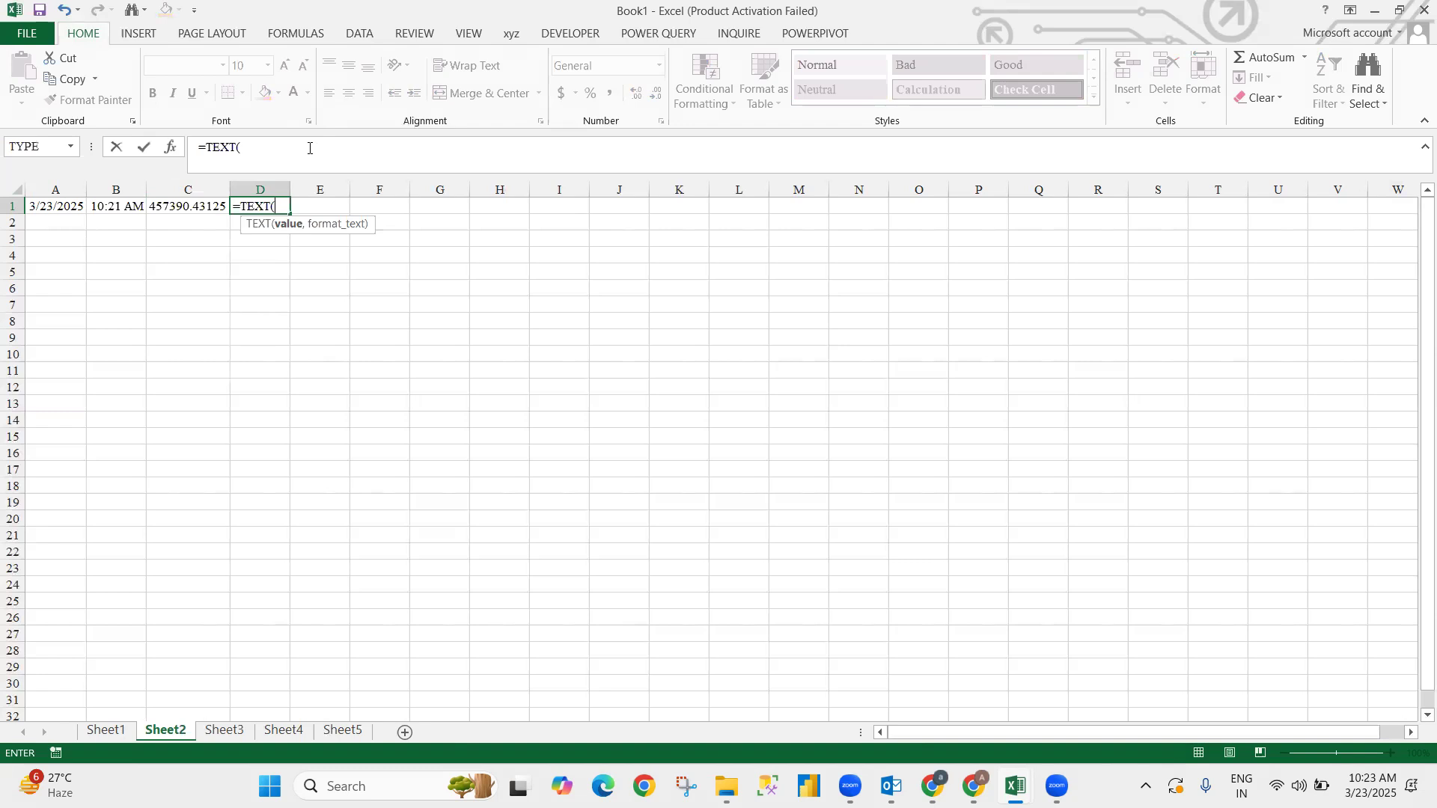
- Cancel the D1 formula and enter D, M, Y in J1:L1 and DD, MM, YY in J2:L2
{"action": "key", "text": "Escape"}
{"action": "key", "text": "Right"}
{"action": "key", "text": "Right"}
{"action": "key", "text": "Right"}
{"action": "key", "text": "Right"}
{"action": "key", "text": "Right"}
{"action": "key", "text": "Right"}
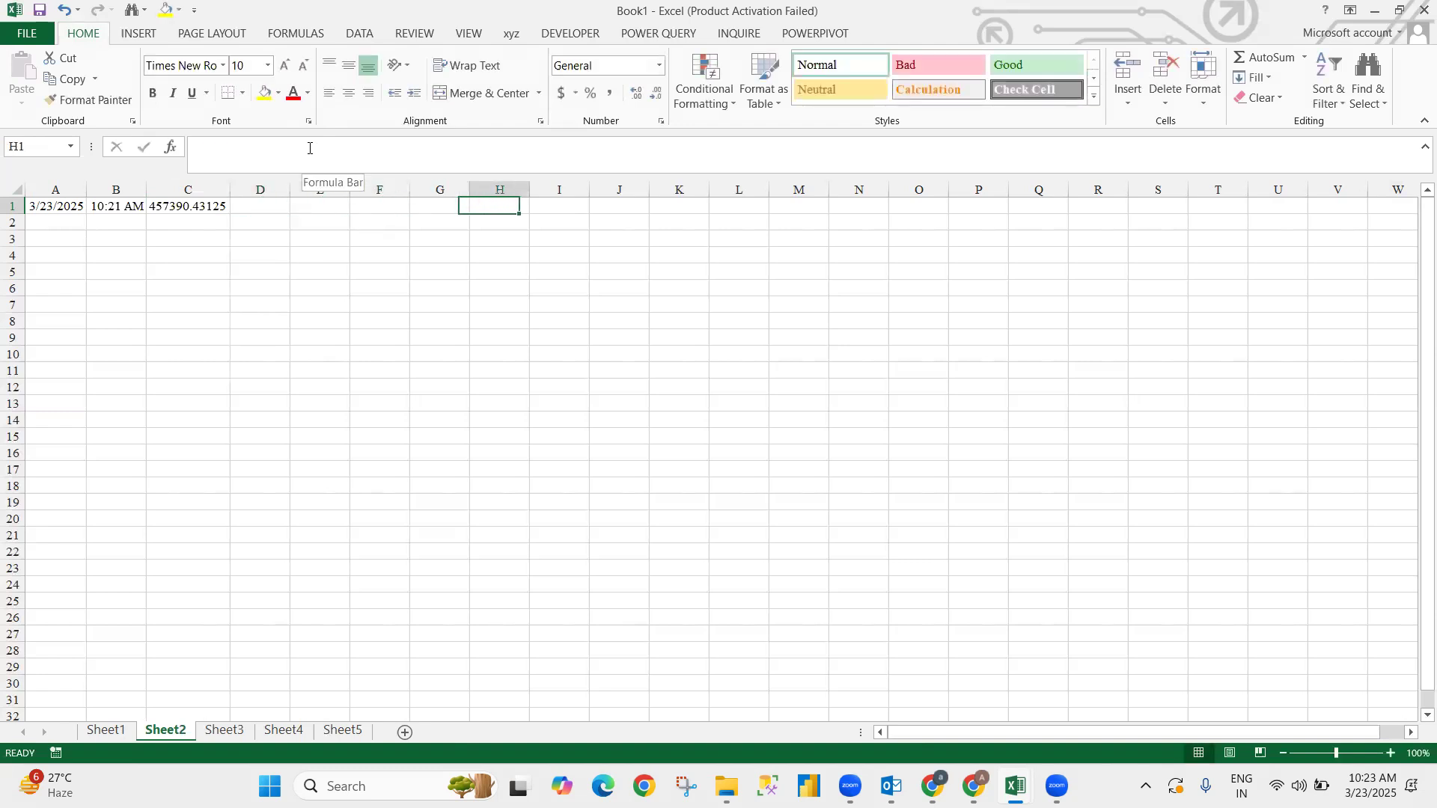
{"action": "type", "text": "D"}
{"action": "key", "text": "Right"}
{"action": "type", "text": "M"}
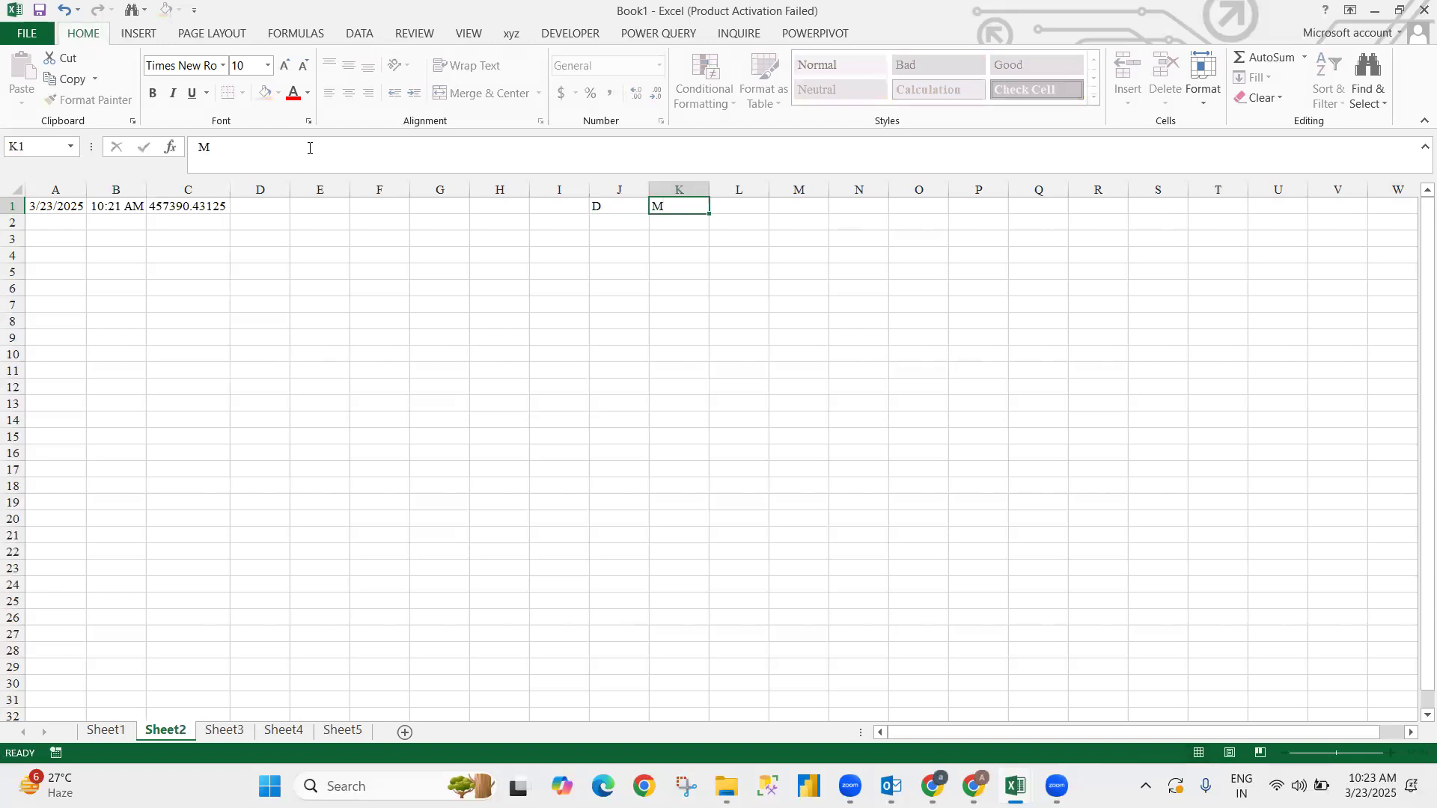
{"action": "key", "text": "Right"}
{"action": "type", "text": "Y"}
{"action": "key", "text": "Return"}
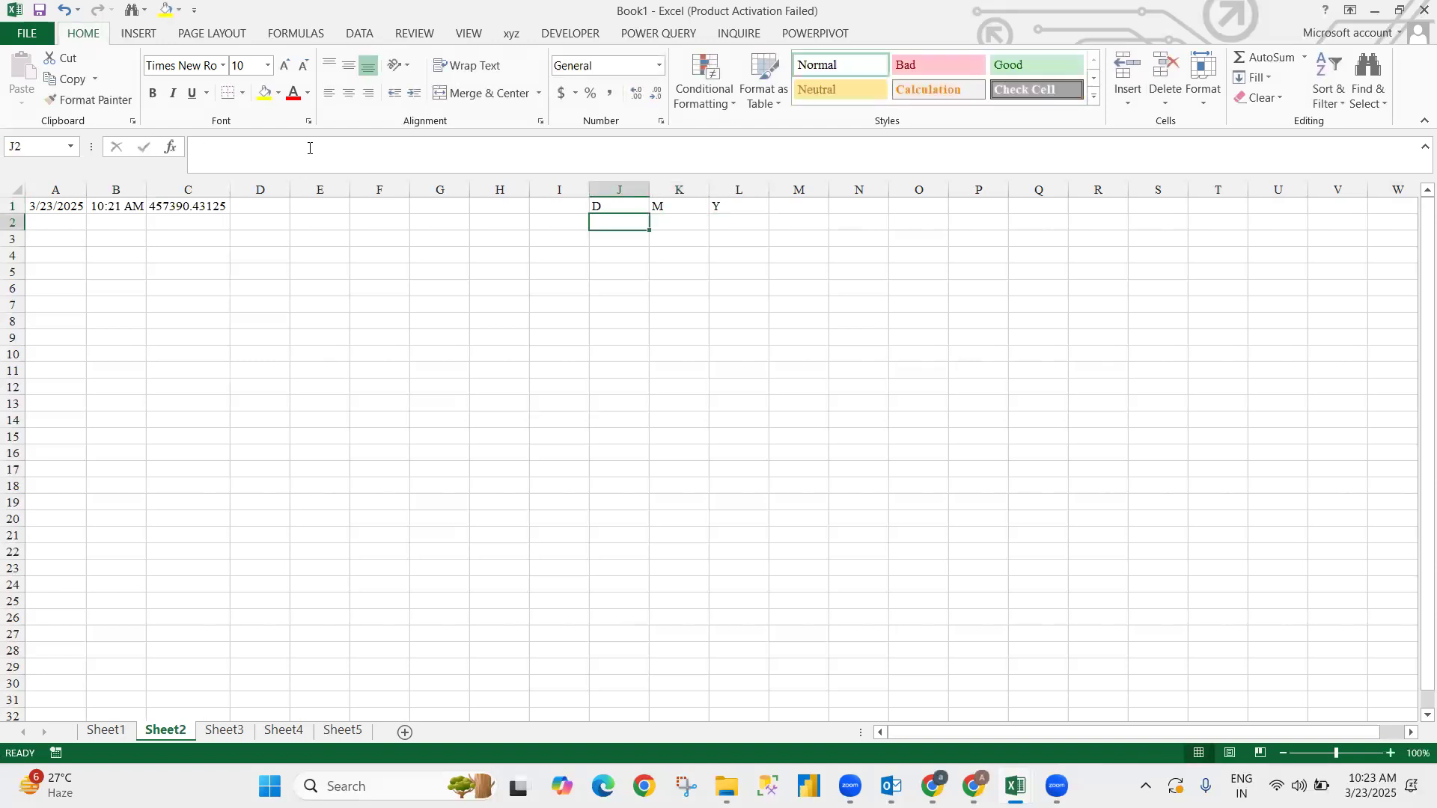
{"action": "type", "text": "DD"}
{"action": "key", "text": "Right"}
{"action": "type", "text": "MM"}
{"action": "key", "text": "Tab"}
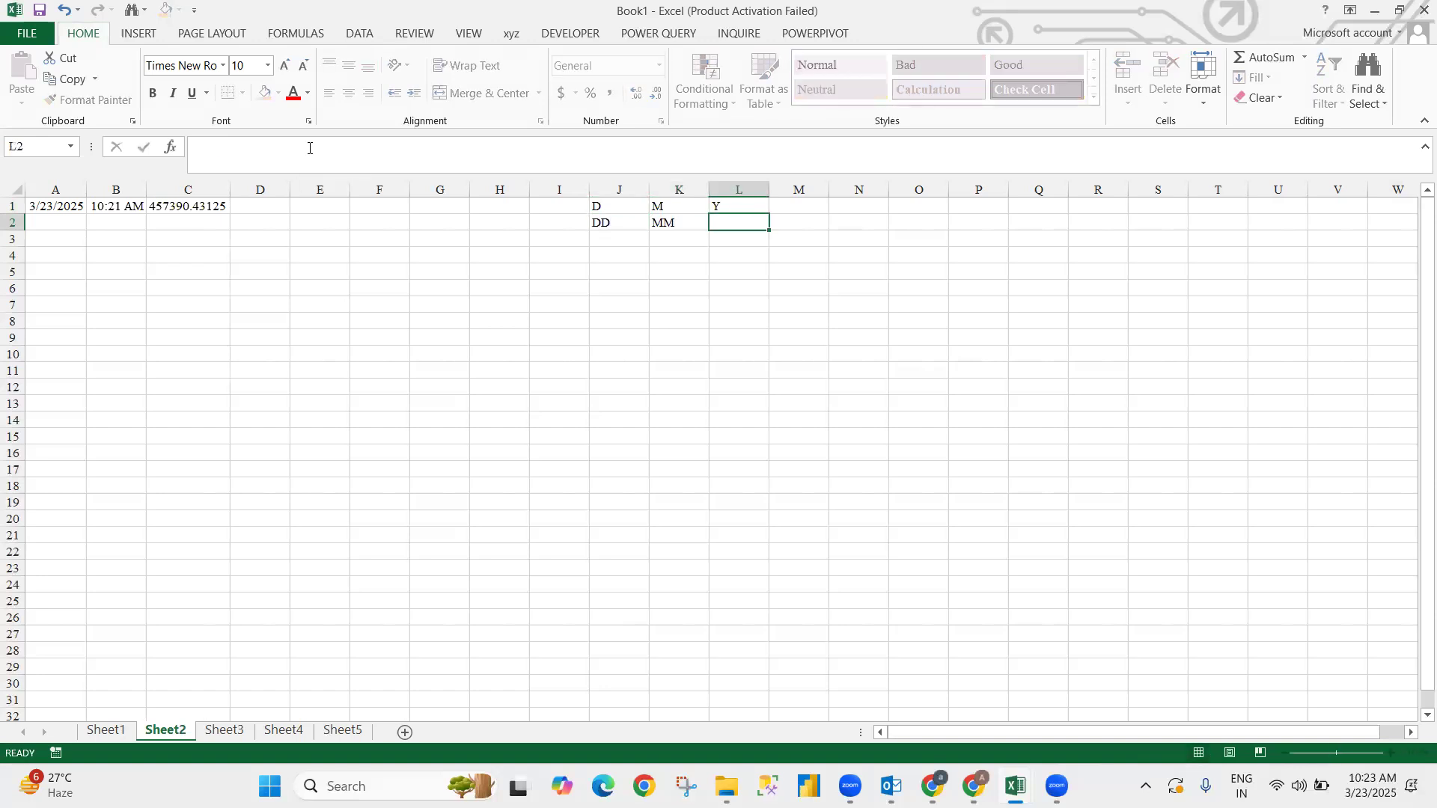
{"action": "type", "text": "YY"}
{"action": "key", "text": "Return"}
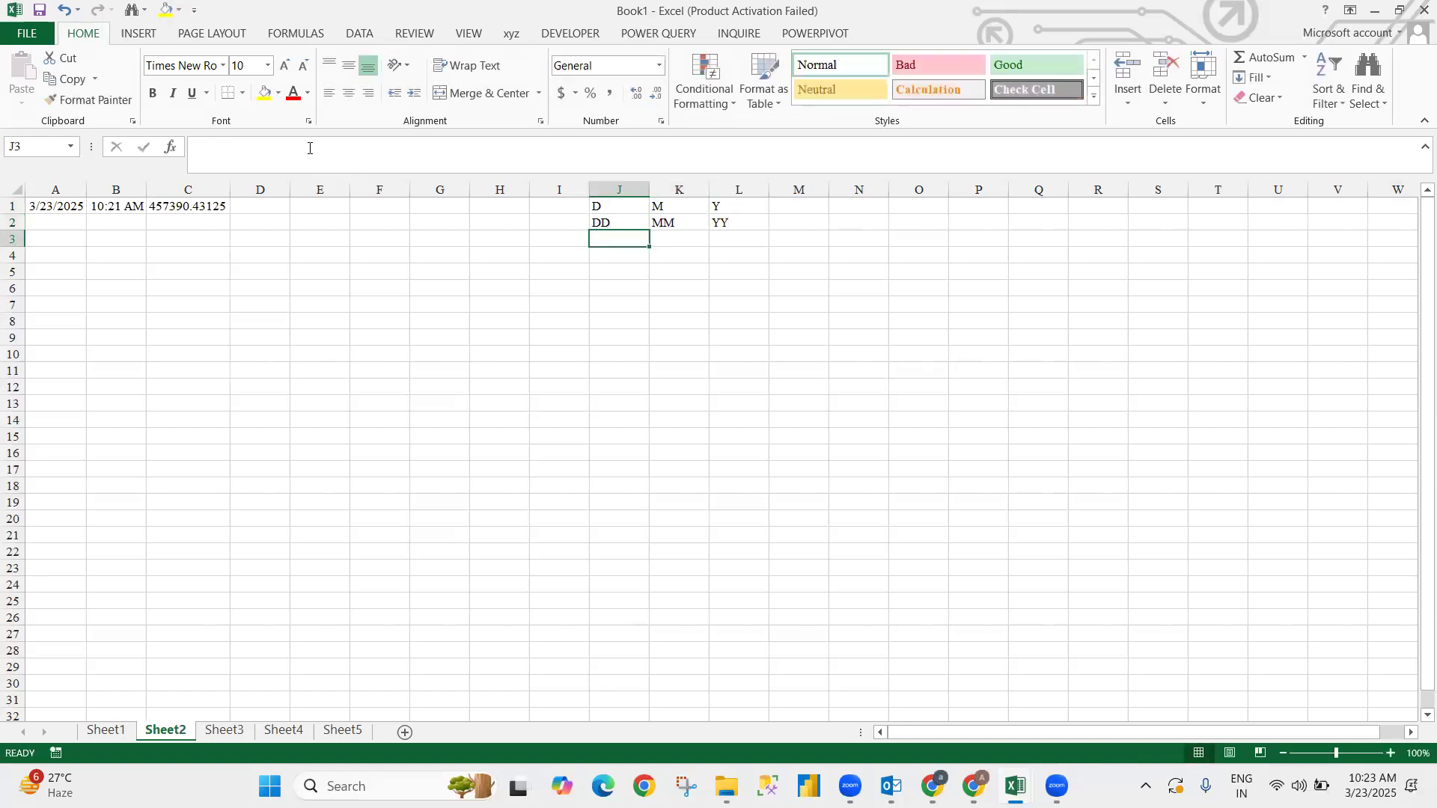
- Enter DDD, MMM, YYYY in J3:L3 and DDDD, MMMM, YYYY in J4:L4
{"action": "type", "text": "DDD"}
{"action": "key", "text": "Tab"}
{"action": "type", "text": "MMM"}
{"action": "key", "text": "Tab"}
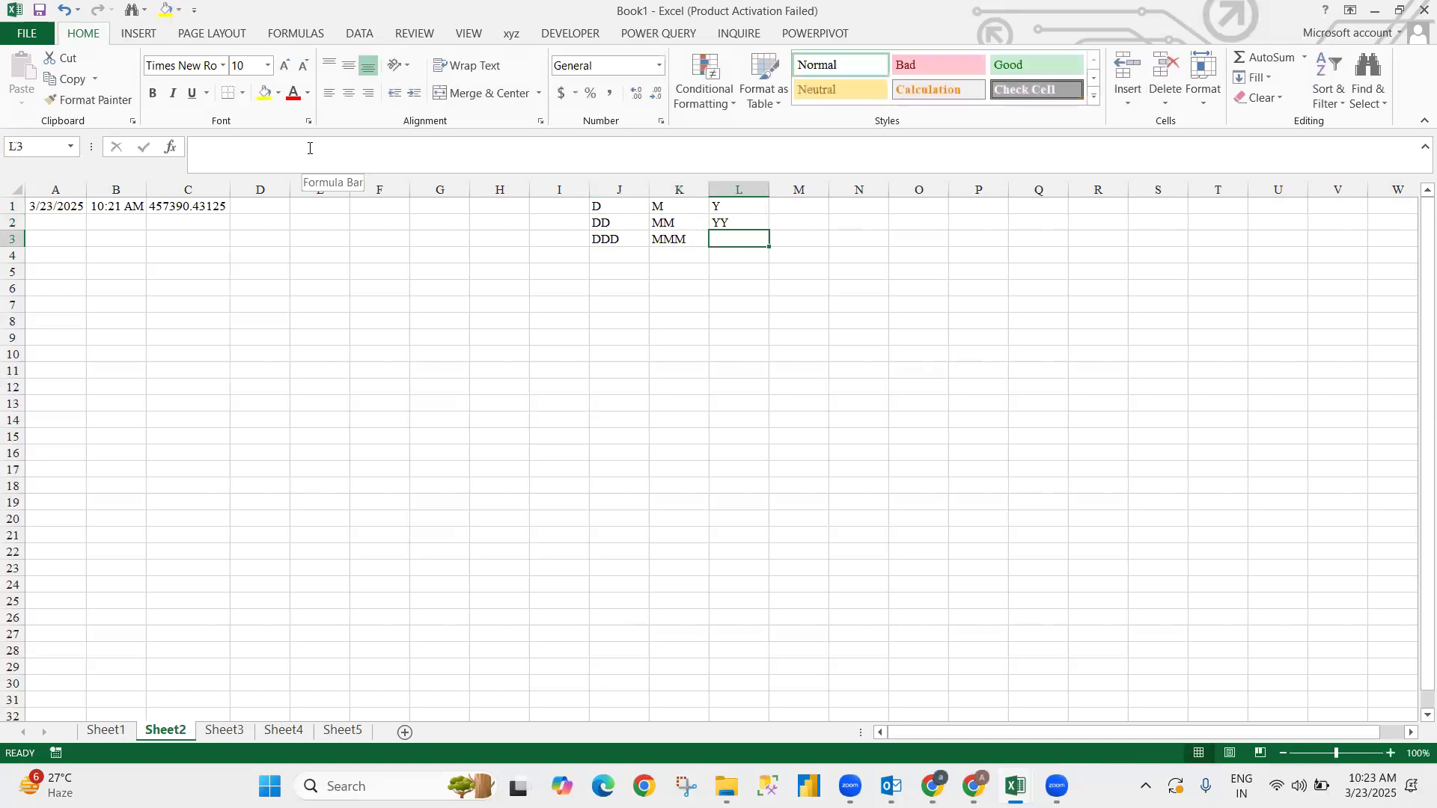
{"action": "type", "text": "YYYY"}
{"action": "key", "text": "Return"}
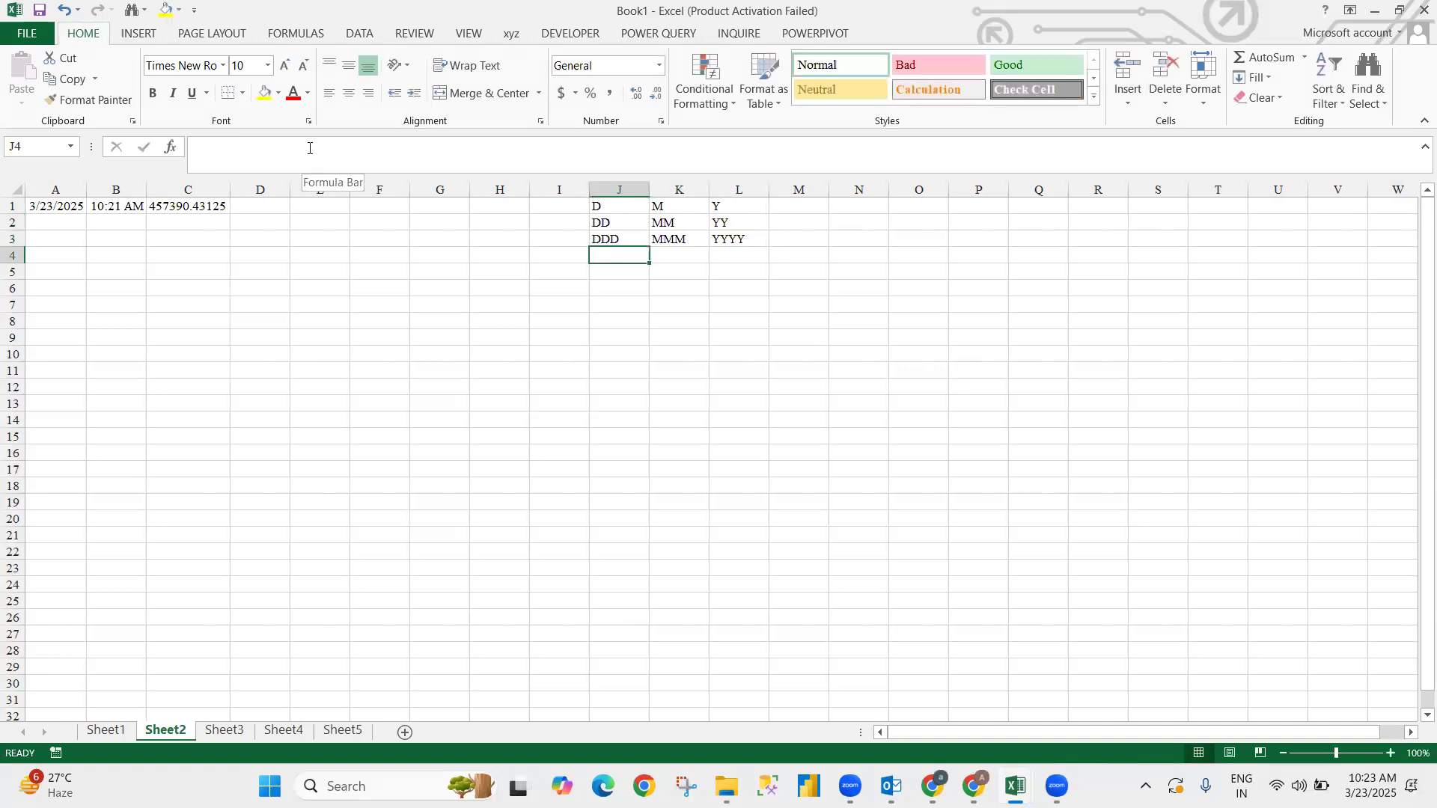
{"action": "type", "text": "DDDD"}
{"action": "key", "text": "Tab"}
{"action": "type", "text": "MMMM"}
{"action": "key", "text": "Tab"}
{"action": "type", "text": "YYYY"}
{"action": "key", "text": "Return"}
- Enter the time codes HH, MM and SS in M1:O1
{"action": "key", "text": "Up"}
{"action": "key", "text": "Up"}
{"action": "key", "text": "Up"}
{"action": "key", "text": "Up"}
{"action": "key", "text": "Right"}
{"action": "key", "text": "Right"}
{"action": "key", "text": "Right"}
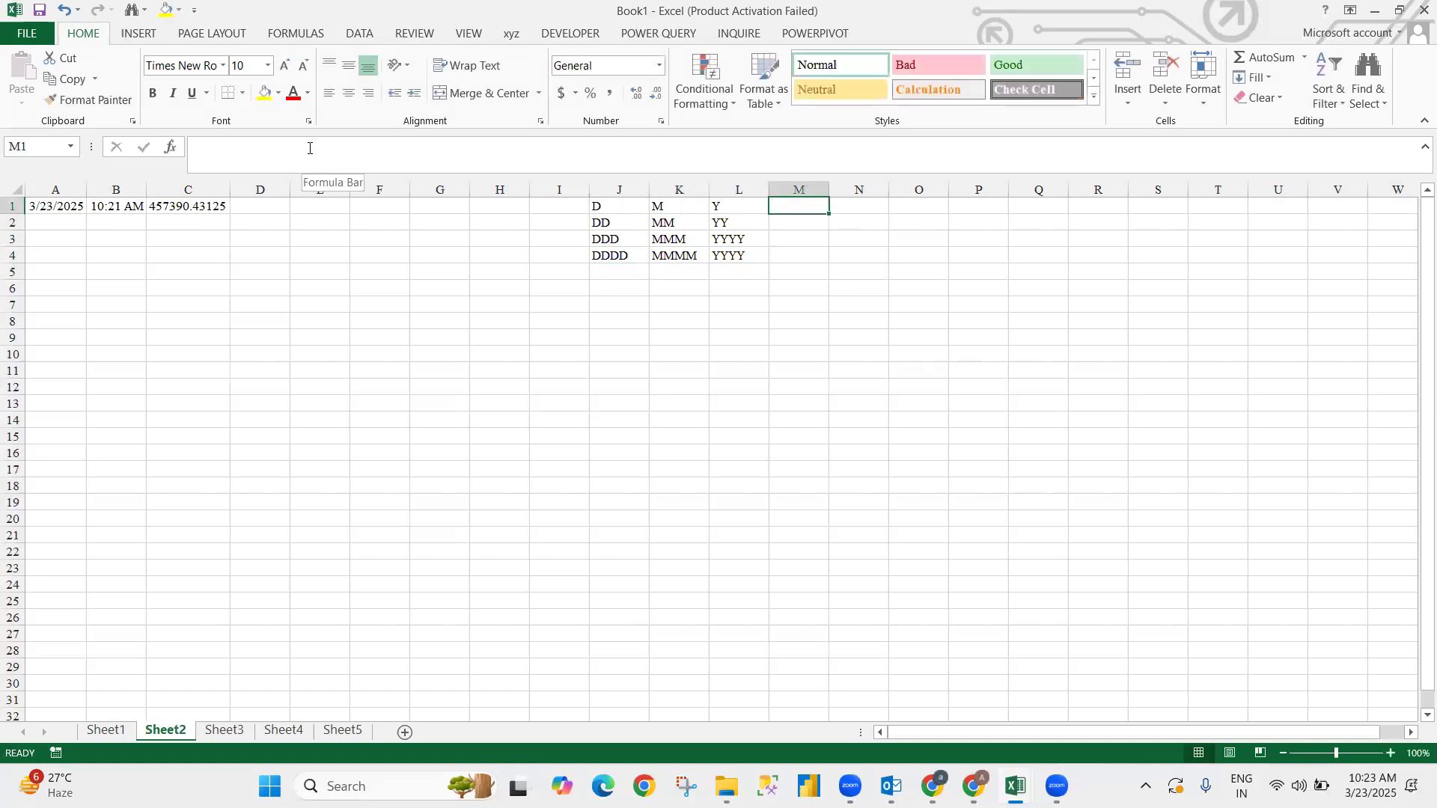
{"action": "type", "text": "HH"}
{"action": "key", "text": "Tab"}
{"action": "type", "text": "MM"}
{"action": "key", "text": "Tab"}
{"action": "type", "text": "SSS"}
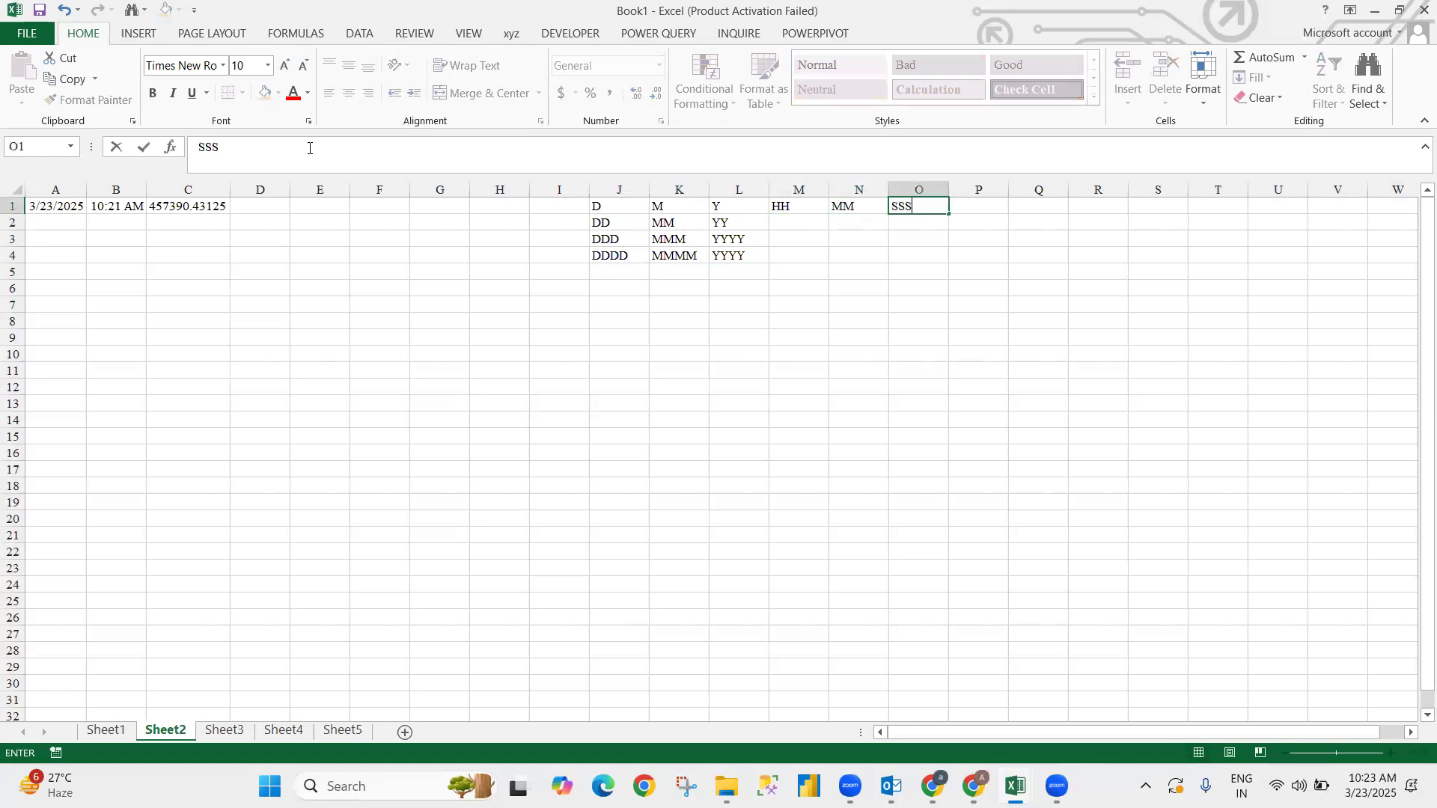
{"action": "key", "text": "BackSpace"}
{"action": "key", "text": "Return"}
{"action": "key", "text": "Up"}
{"action": "key", "text": "Left"}
{"action": "key", "text": "Left"}
{"action": "key", "text": "Left"}
{"action": "key", "text": "Left"}
{"action": "key", "text": "Left"}
{"action": "key", "text": "Left"}
{"action": "key", "text": "Left"}
{"action": "key", "text": "Left"}
{"action": "key", "text": "Left"}
{"action": "key", "text": "Left"}
{"action": "key", "text": "Left"}
{"action": "key", "text": "Left"}
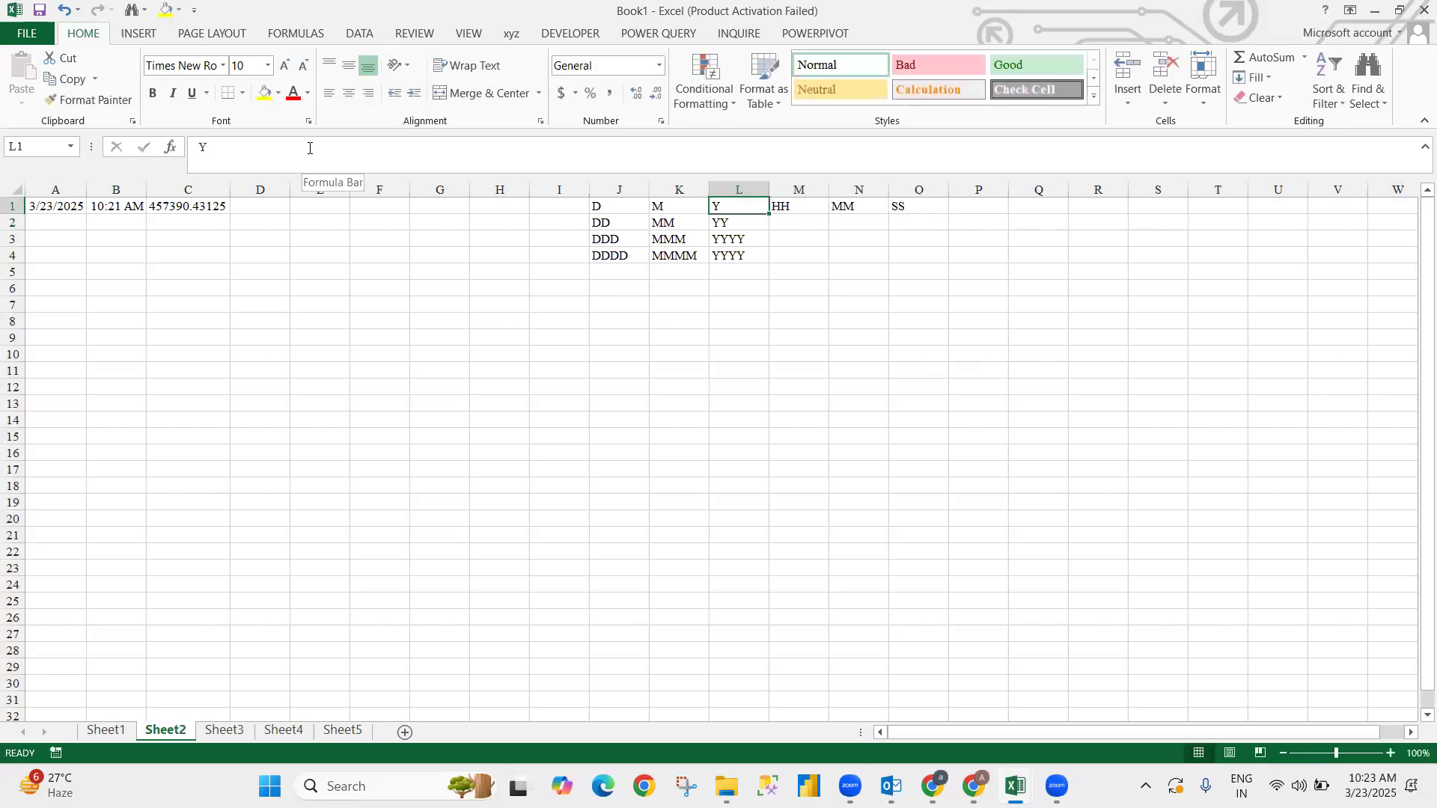
{"action": "key", "text": "Right"}
{"action": "key", "text": "Right"}
{"action": "key", "text": "Right"}
- Enter =TEXT(A1,"D") in E1 to show the day number of A1's date
{"action": "type", "text": "=text"}
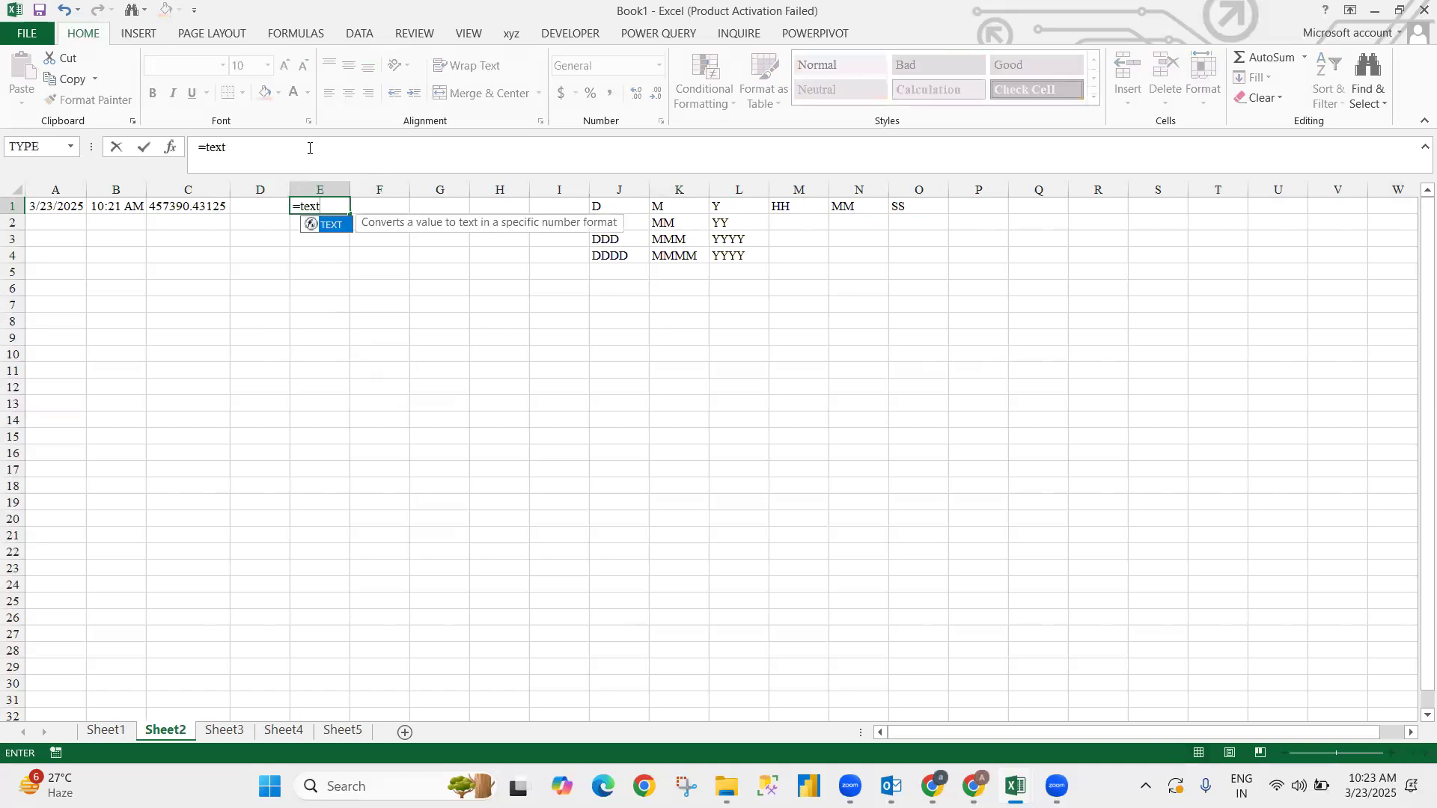
{"action": "key", "text": "Tab"}
{"action": "key", "text": "Left"}
{"action": "key", "text": "Left"}
{"action": "key", "text": "Left"}
{"action": "key", "text": "Left"}
{"action": "type", "text": ","}
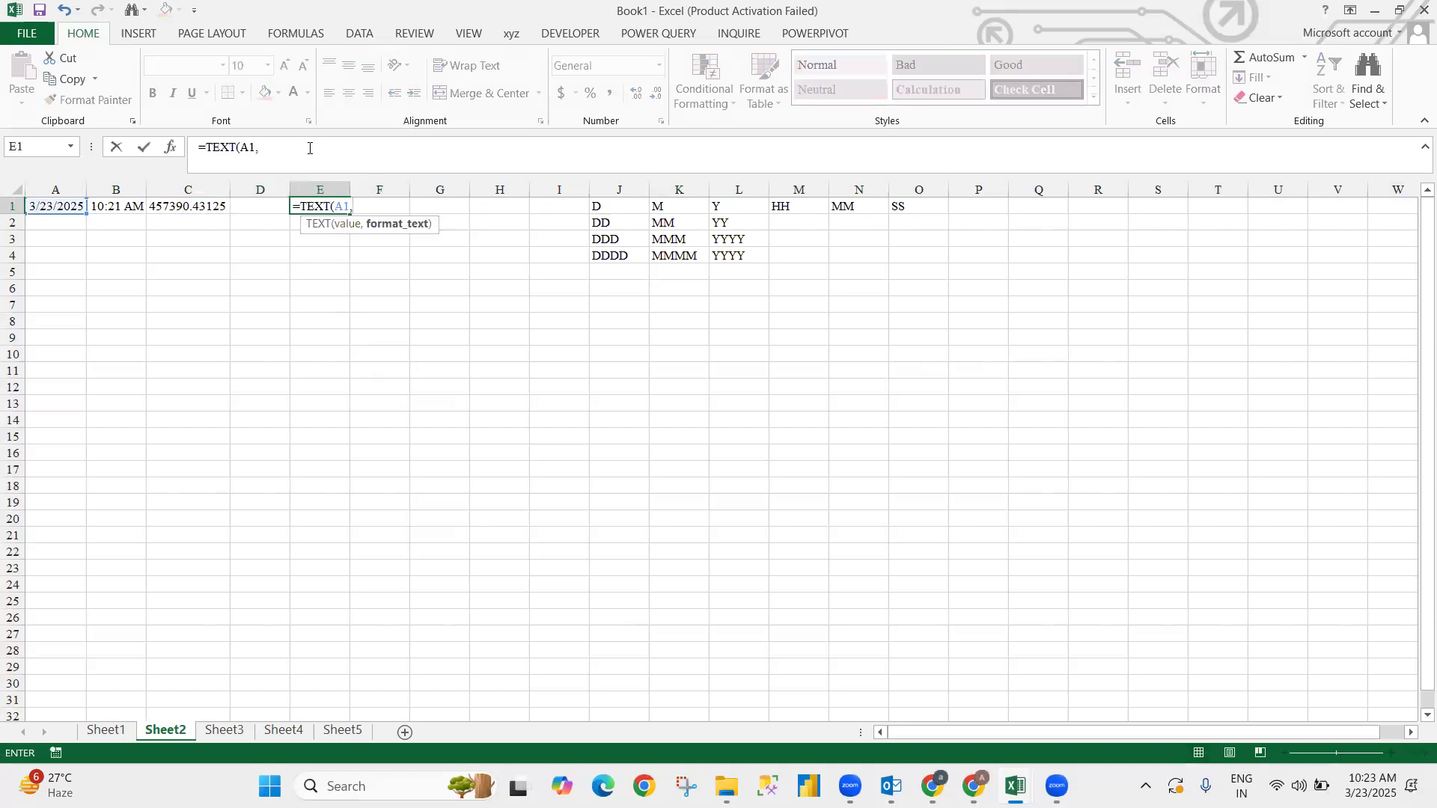
{"action": "type", "text": "\"D\")"}
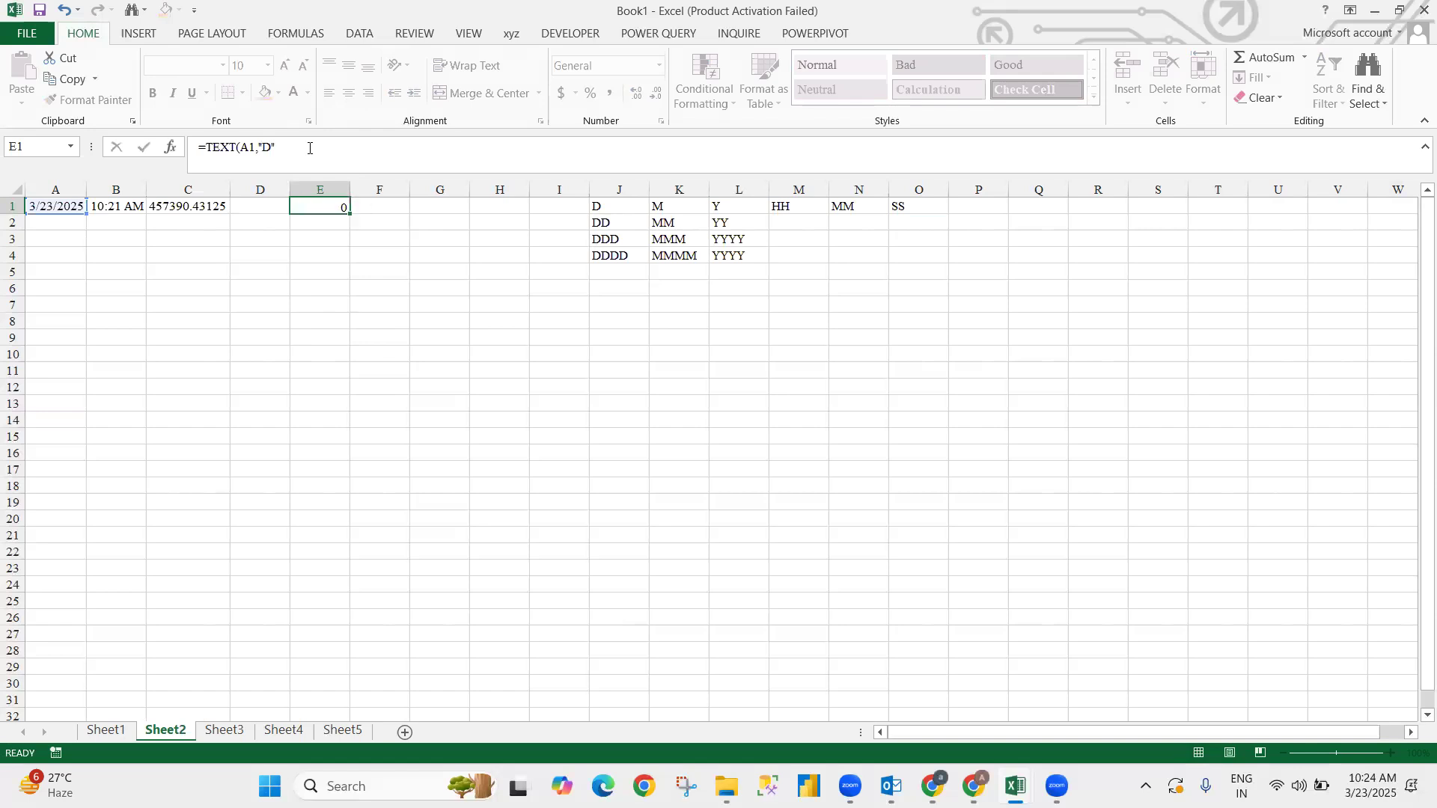
{"action": "key", "text": "ctrl+Return"}
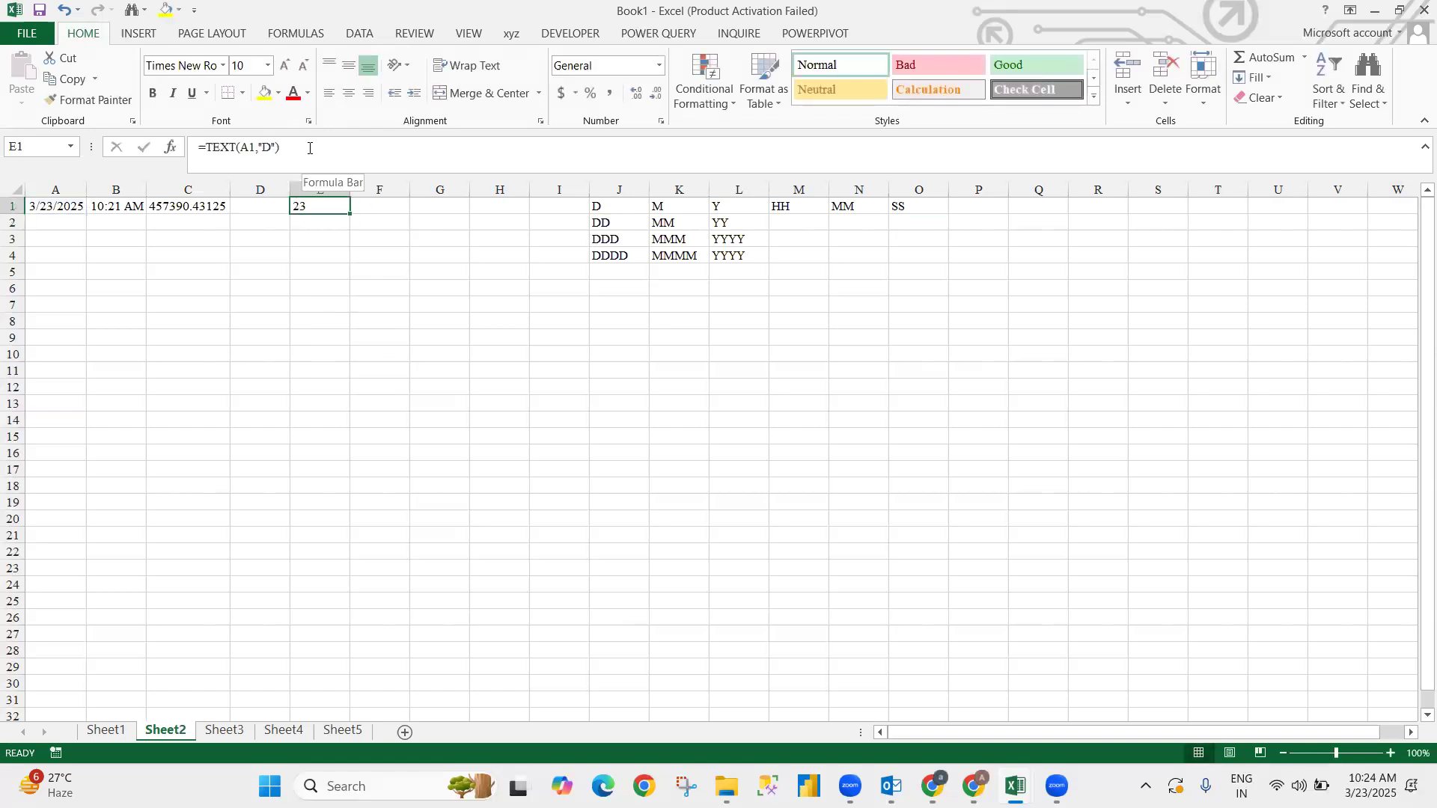
- Change E1's format code to "DD" for a two-digit day
{"action": "left_click", "coordinate": [272, 148]}
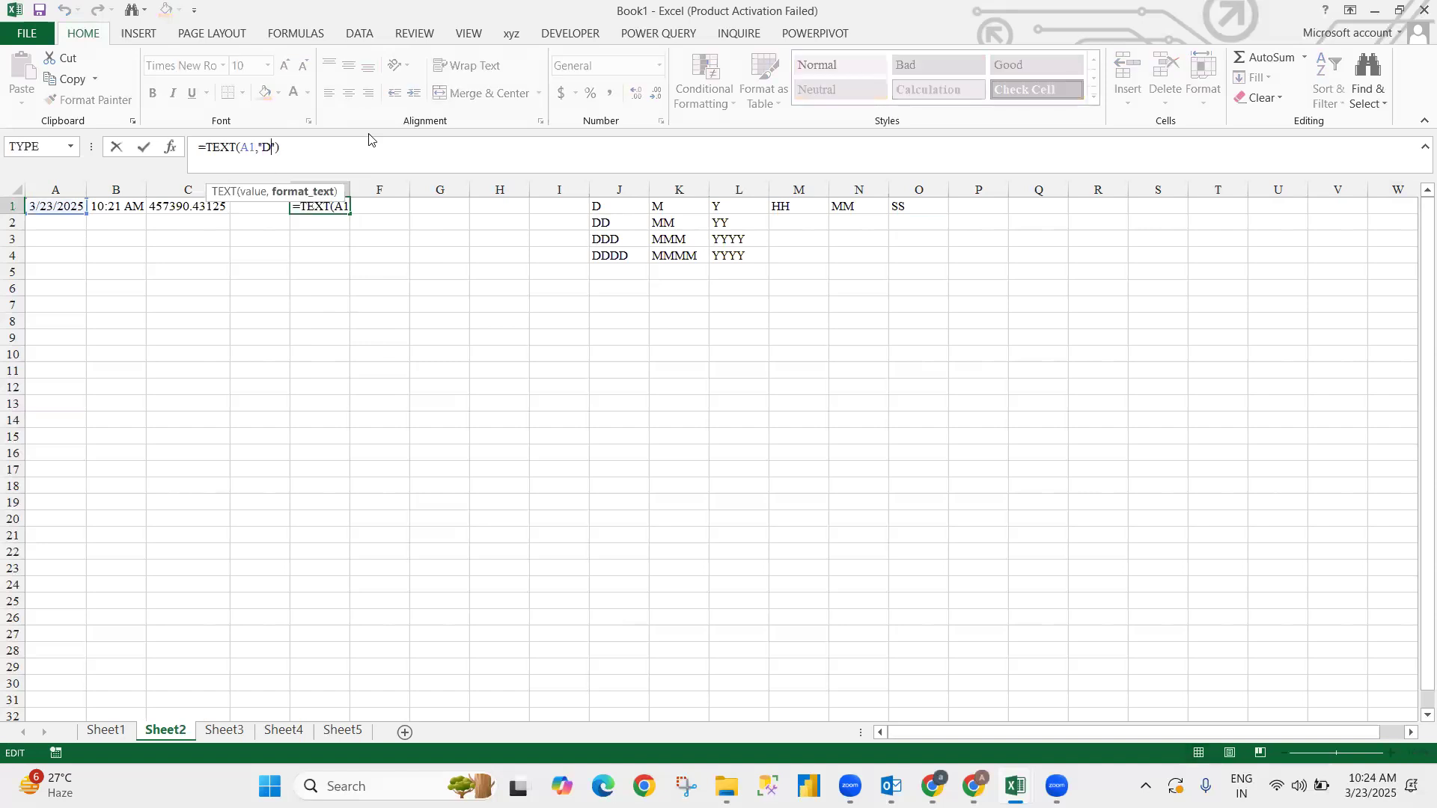
{"action": "type", "text": "D"}
{"action": "key", "text": "Return"}
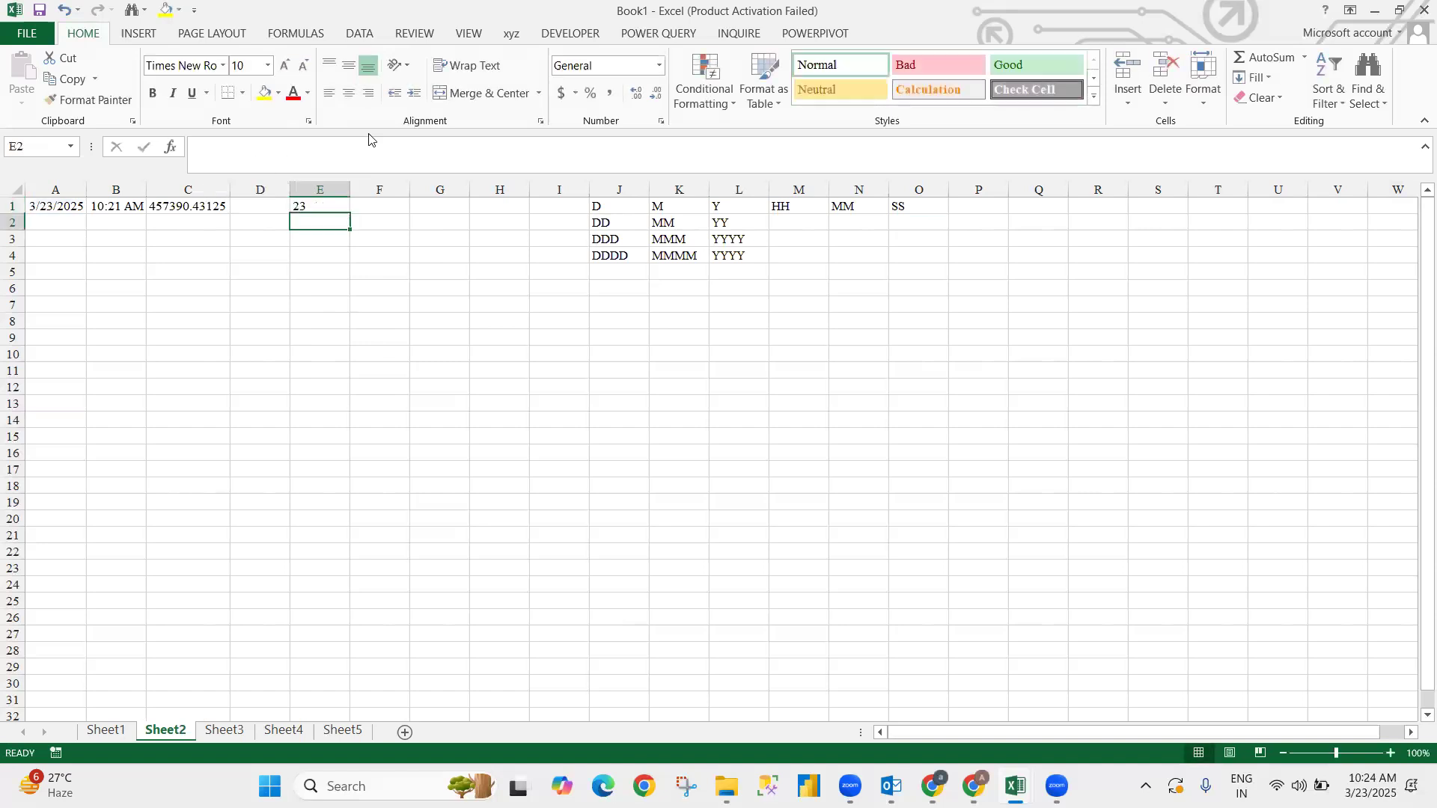
{"action": "key", "text": "Up"}
{"action": "key", "text": "Left"}
{"action": "key", "text": "Left"}
{"action": "key", "text": "Left"}
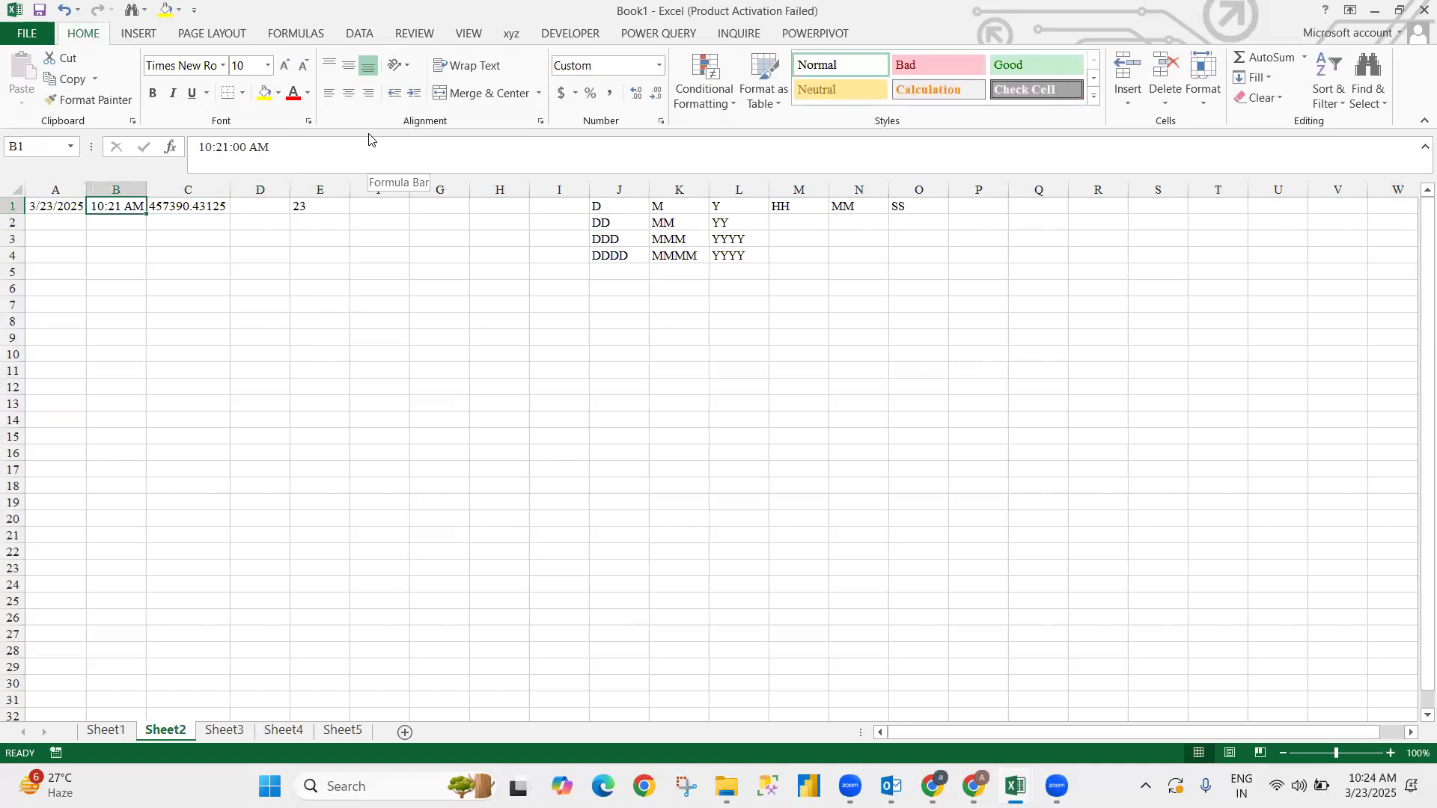
{"action": "key", "text": "Right"}
{"action": "key", "text": "Right"}
{"action": "key", "text": "Right"}
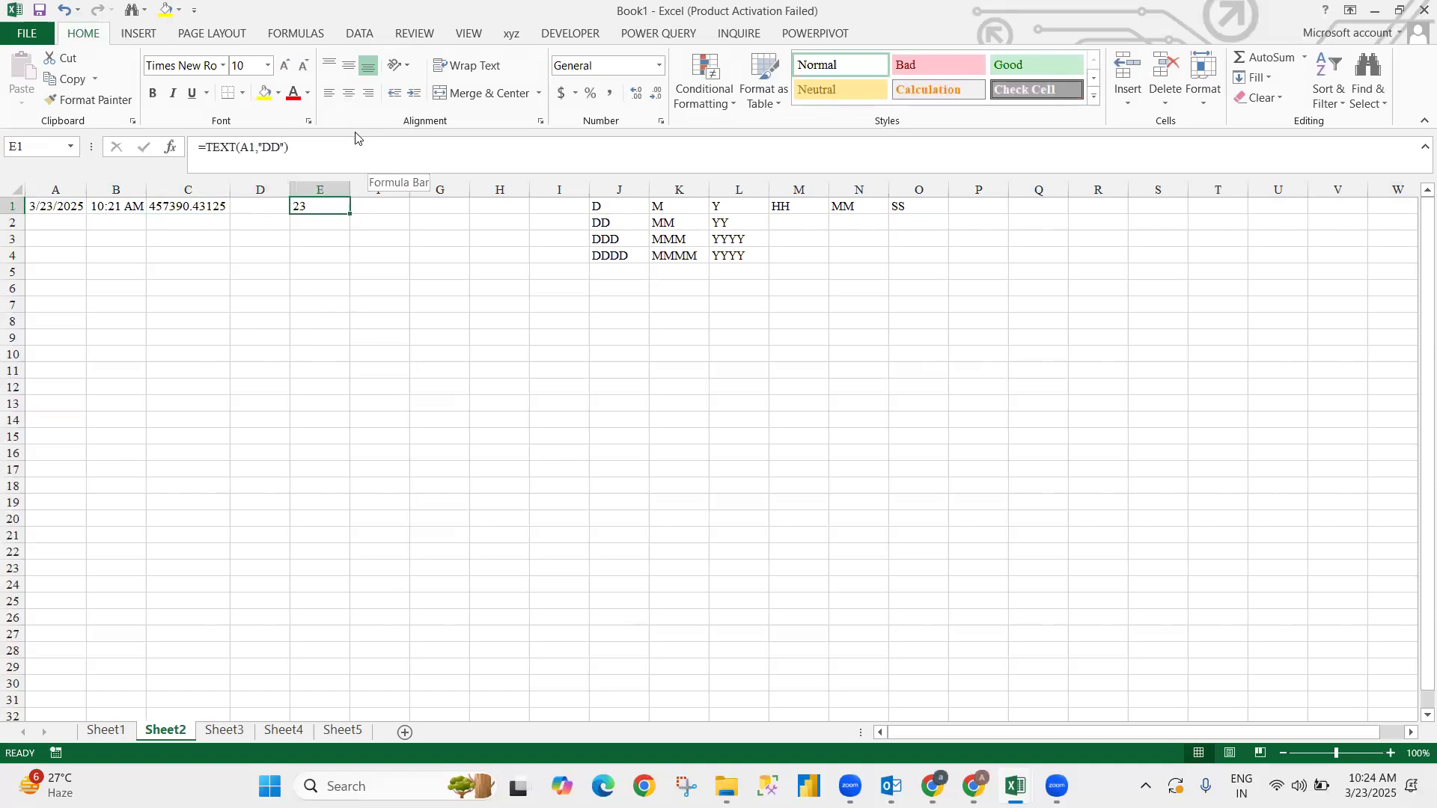
- Change E1's format code to "DDD" to show the abbreviated weekday
{"action": "left_click", "coordinate": [282, 148]}
{"action": "type", "text": "D"}
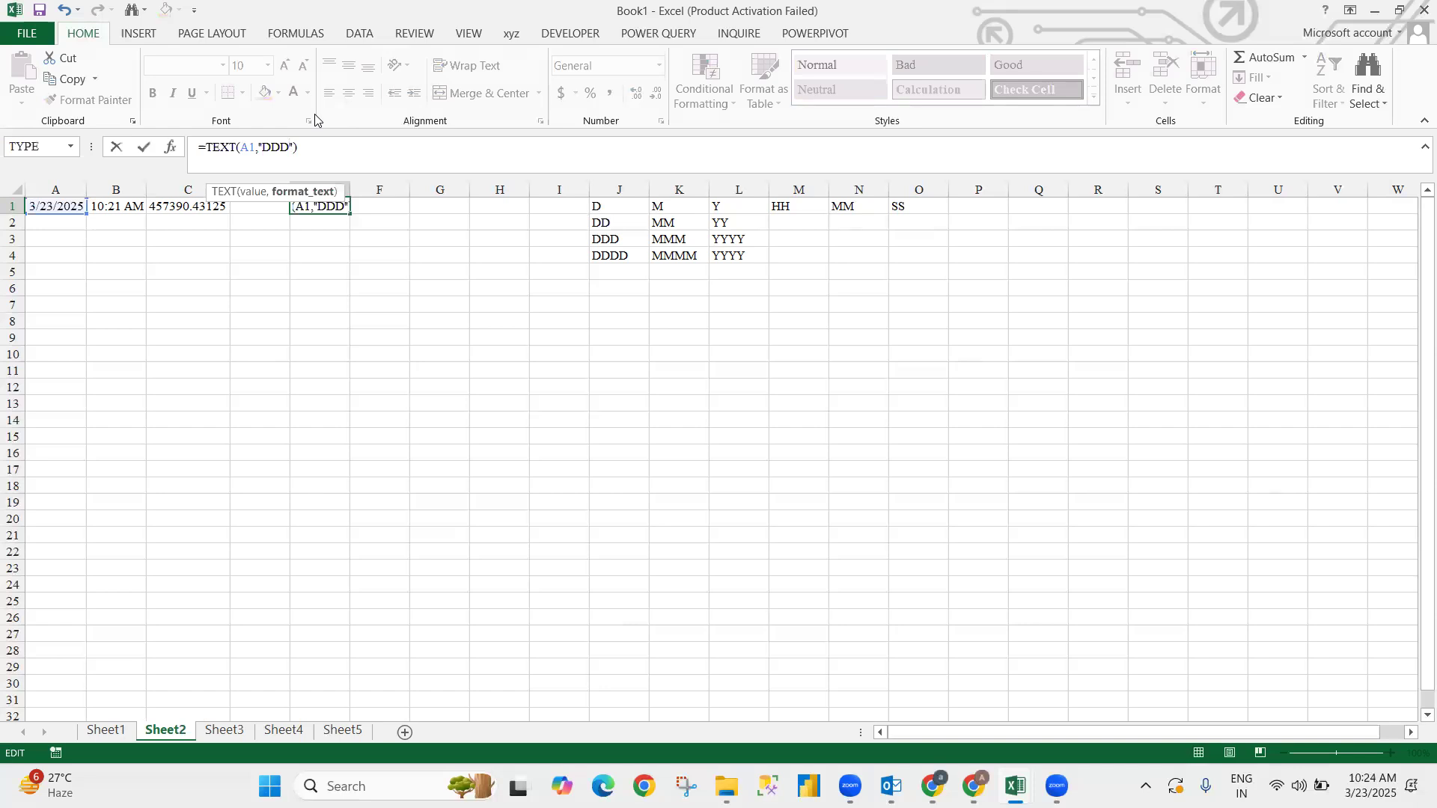
{"action": "key", "text": "Return"}
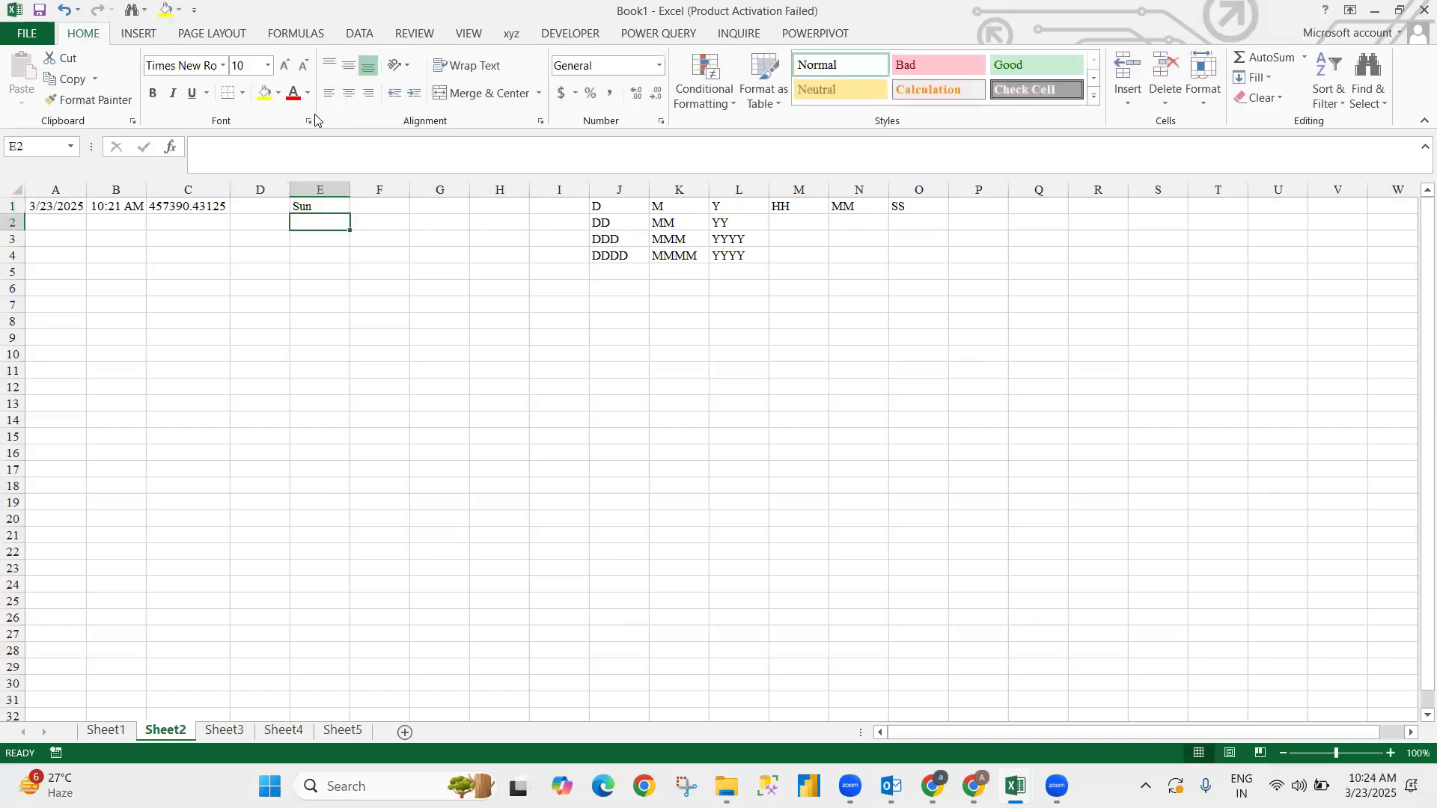
{"action": "key", "text": "Up"}
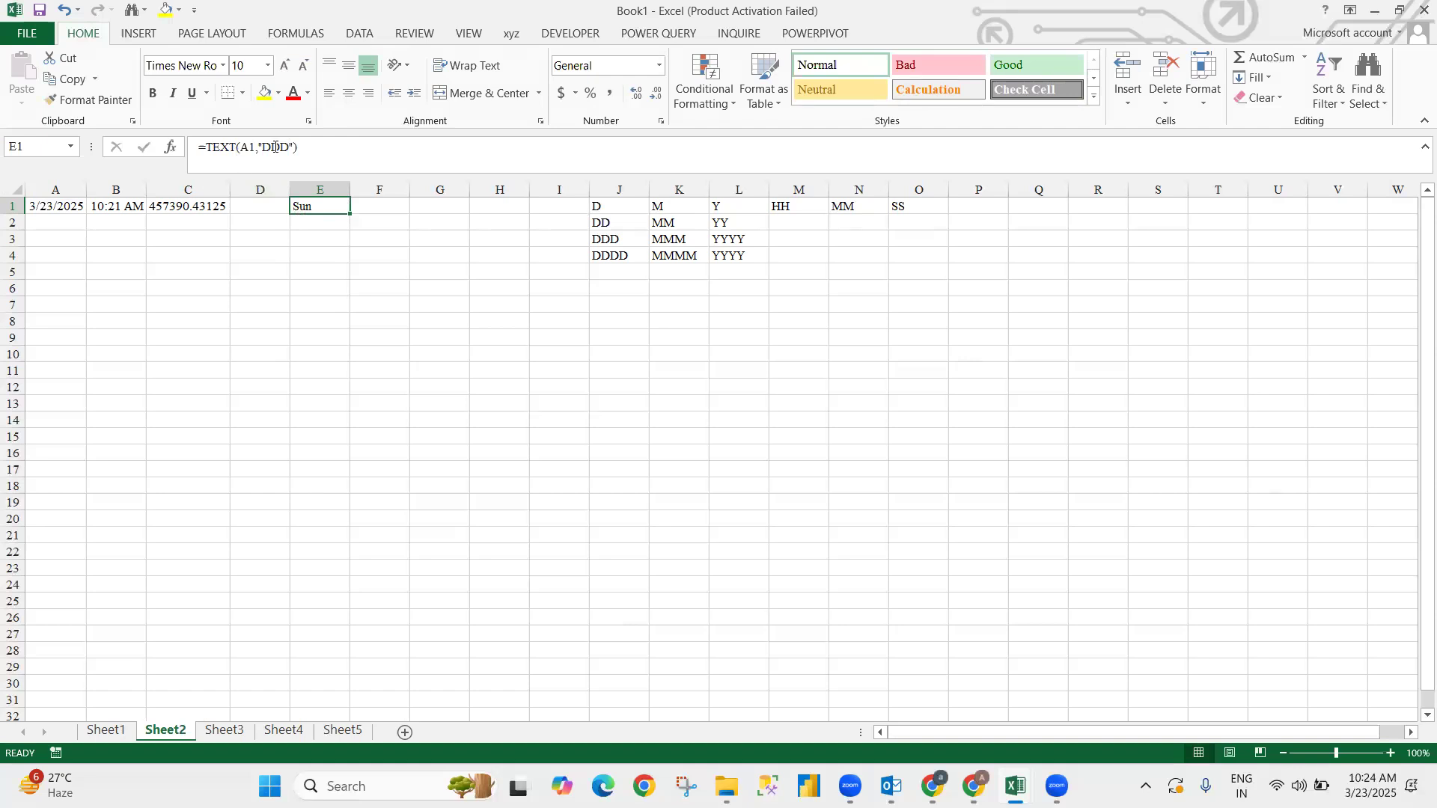
- Change E1's format code to "DDDD" so it shows Sunday
{"action": "left_click", "coordinate": [487, 143]}
{"action": "key", "text": "Left"}
{"action": "key", "text": "Left"}
{"action": "type", "text": "D"}
{"action": "key", "text": "Return"}
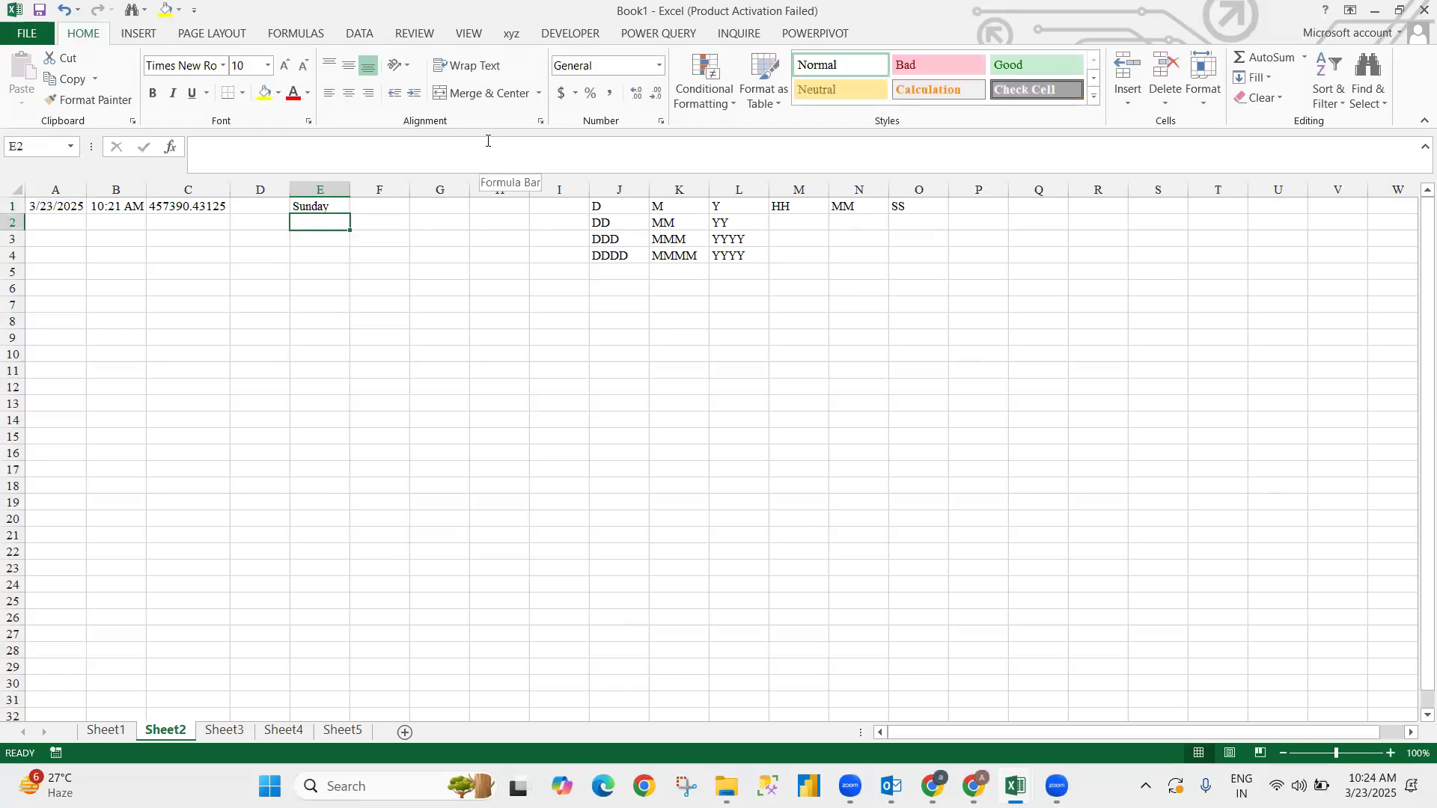
{"action": "key", "text": "Up"}
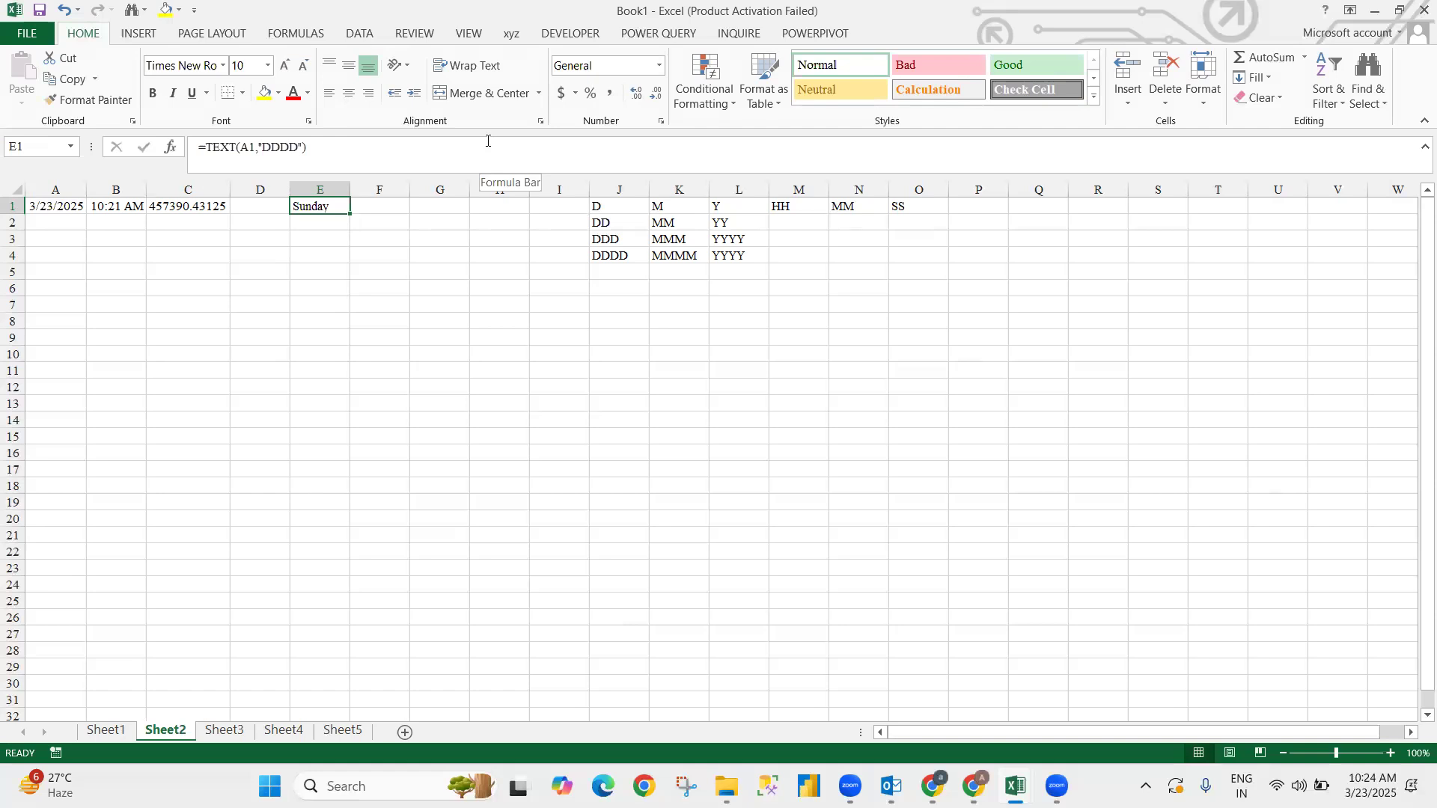
- Clear E1 and begin a fresh =TEXT( formula there
{"action": "key", "text": "Left"}
{"action": "key", "text": "Right"}
{"action": "key", "text": "Delete"}
{"action": "key", "text": "Right"}
{"action": "key", "text": "Left"}
{"action": "type", "text": "=tex"}
{"action": "key", "text": "Tab"}
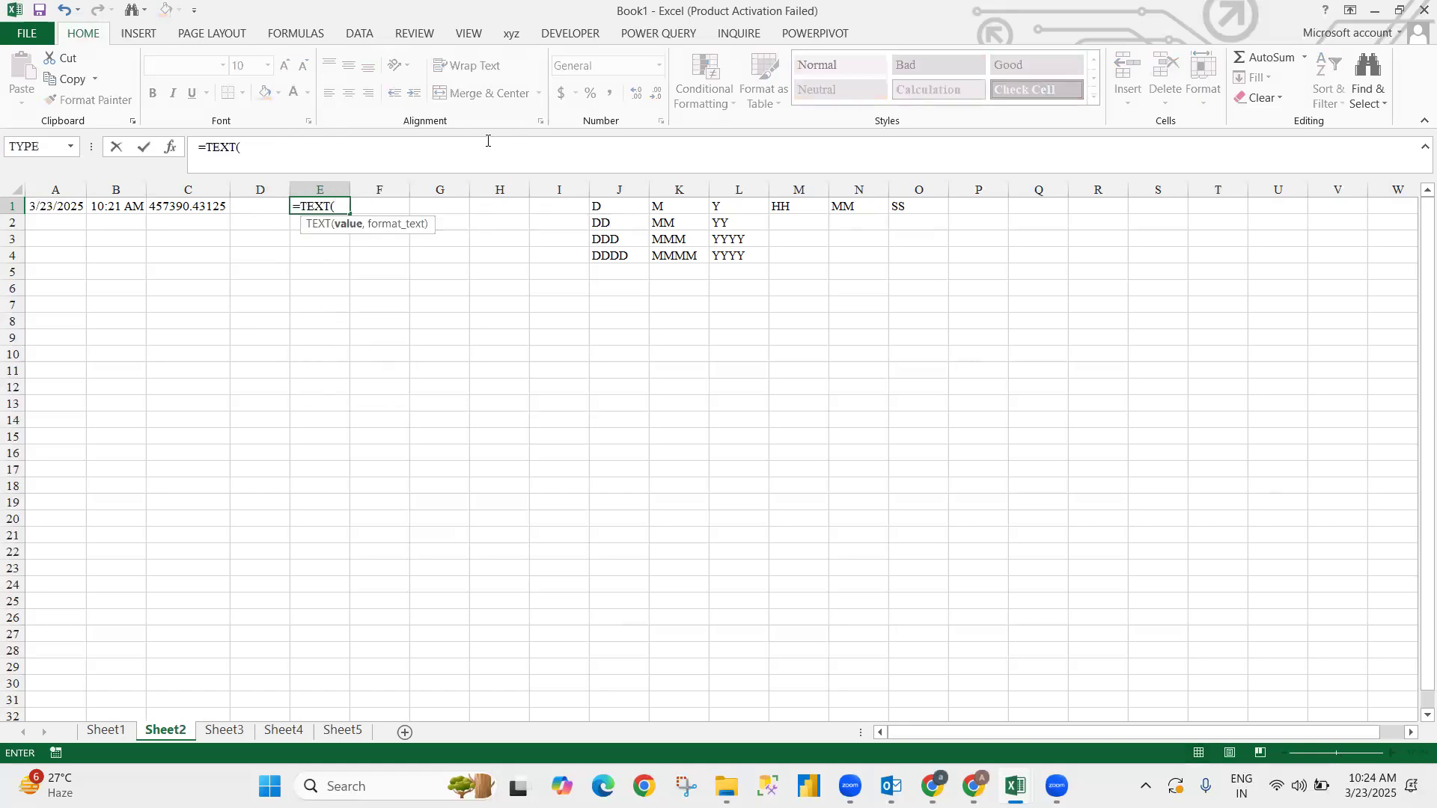
- Enter =TEXT(A1,"DD-MMM-YYYY")&TEXT(B1,"HH:MM") in E1
{"action": "key", "text": "Left"}
{"action": "key", "text": "Left"}
{"action": "key", "text": "Left"}
{"action": "key", "text": "Left"}
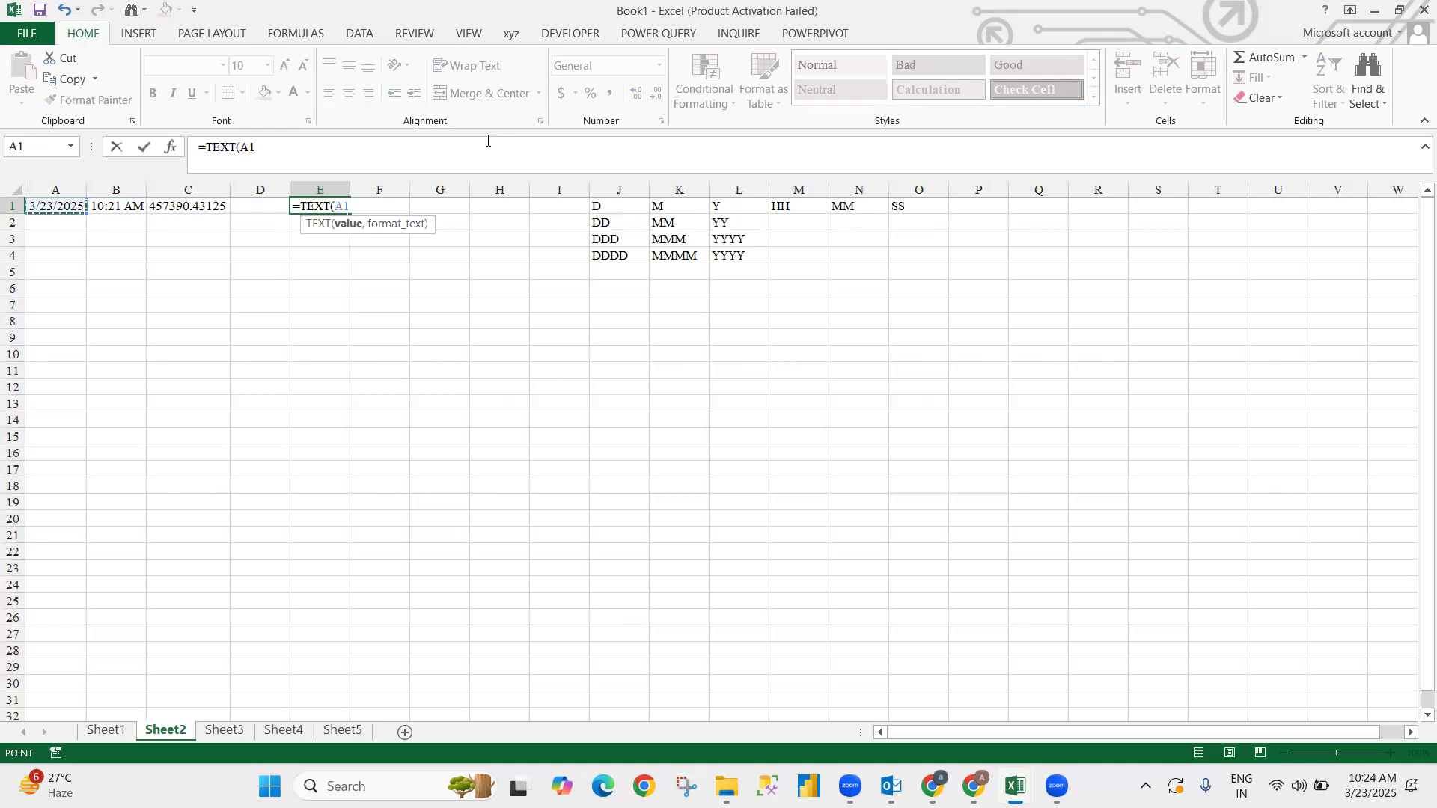
{"action": "type", "text": ",\"DD"}
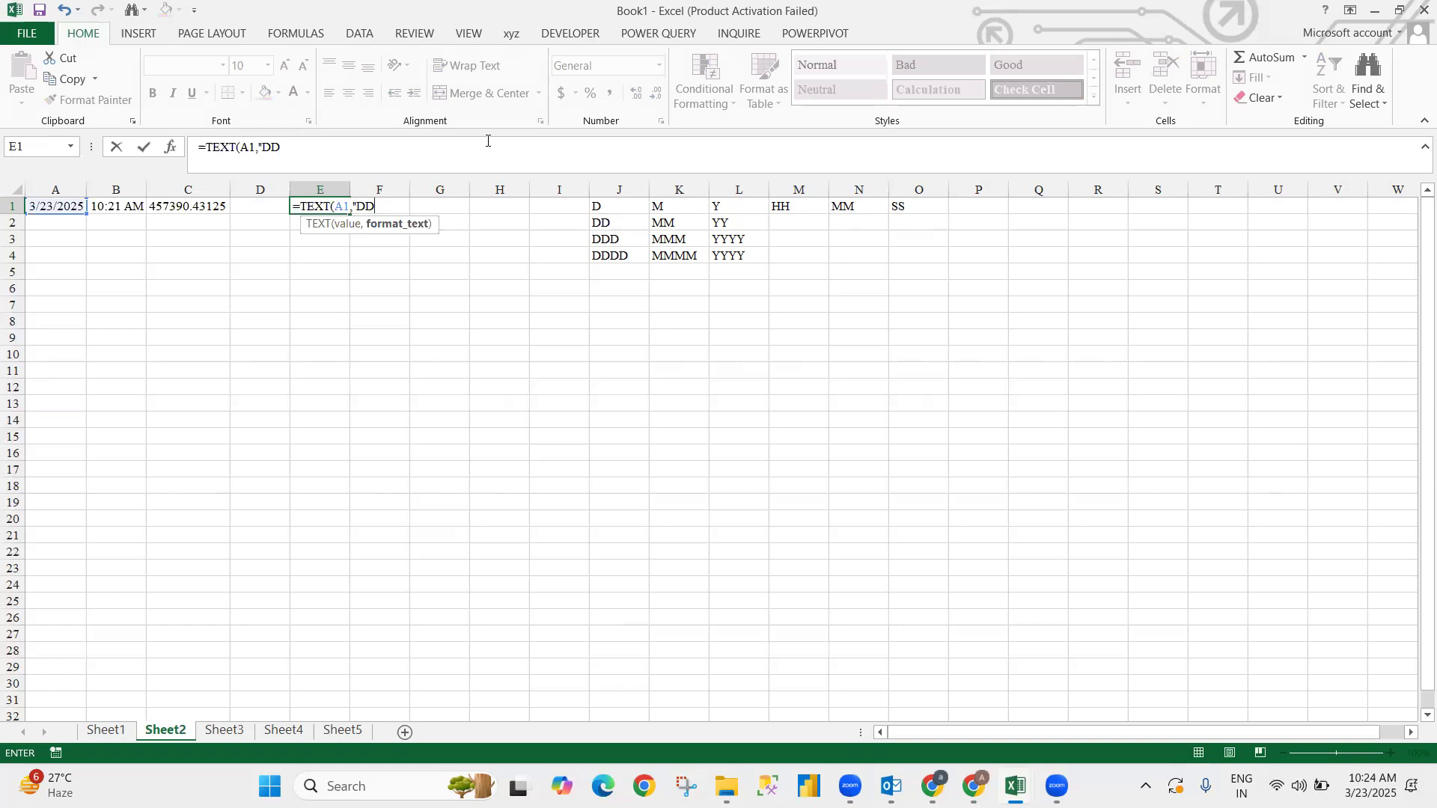
{"action": "type", "text": "-MMM-YYYY"}
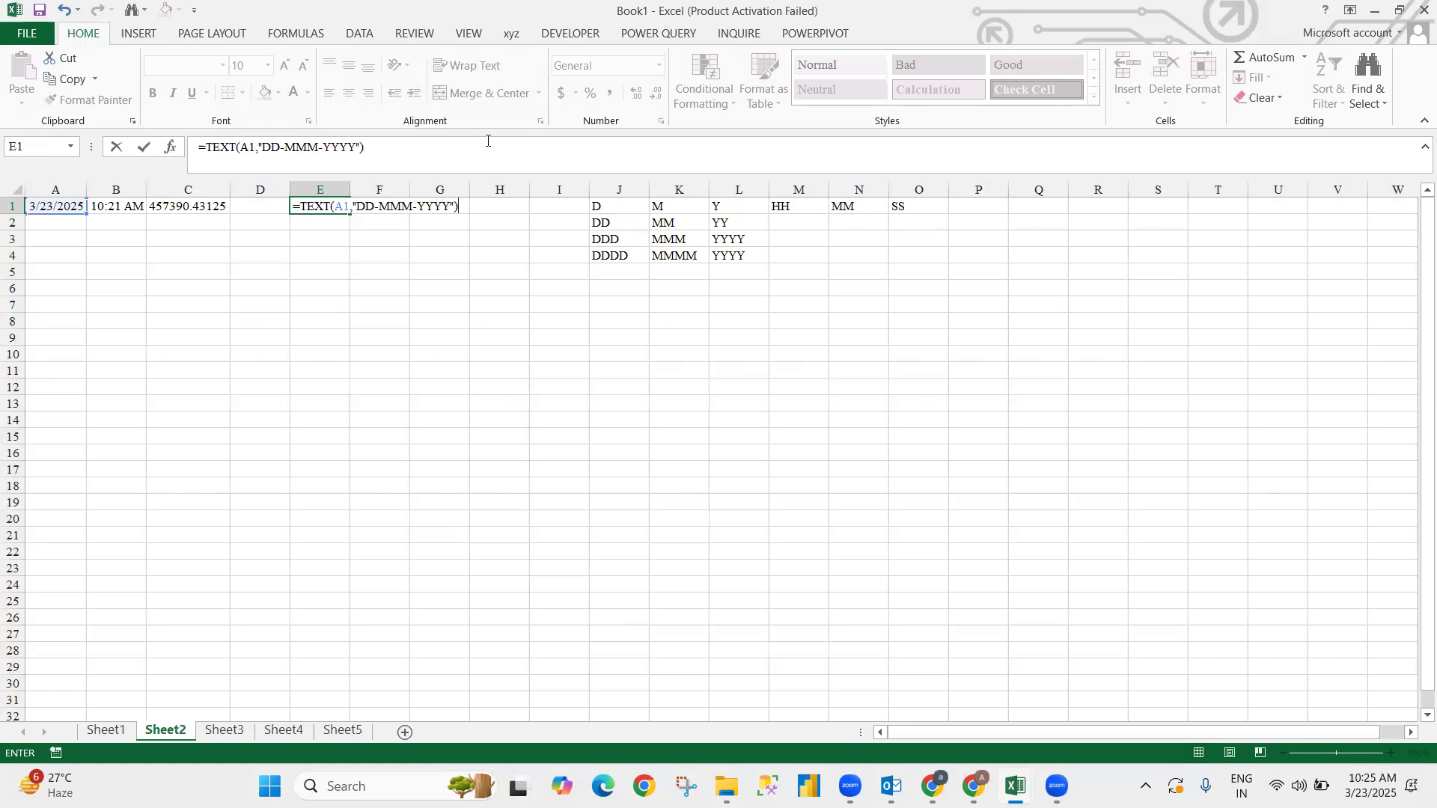
{"action": "type", "text": "\")&TEXT("}
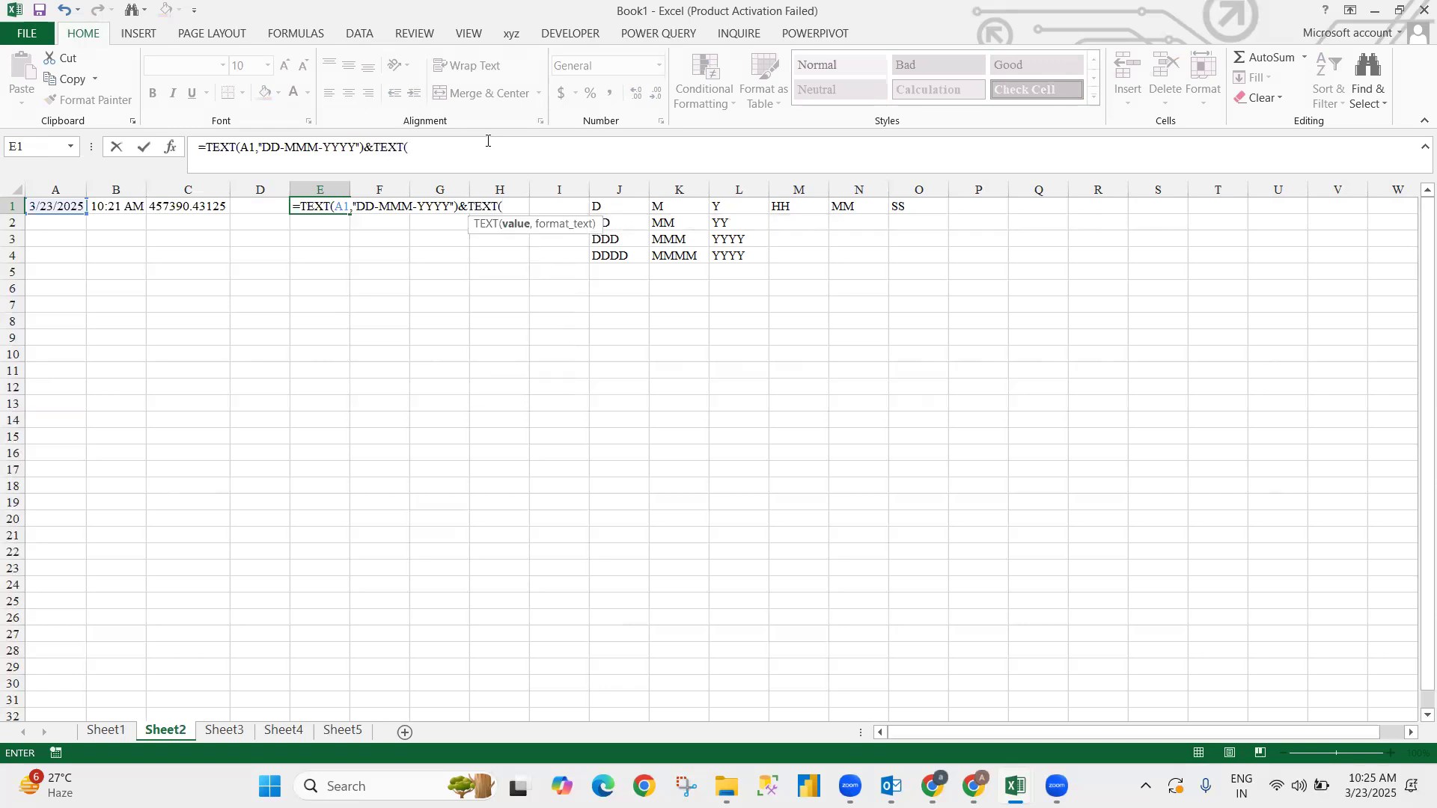
{"action": "key", "text": "Left"}
{"action": "key", "text": "Left"}
{"action": "key", "text": "Left"}
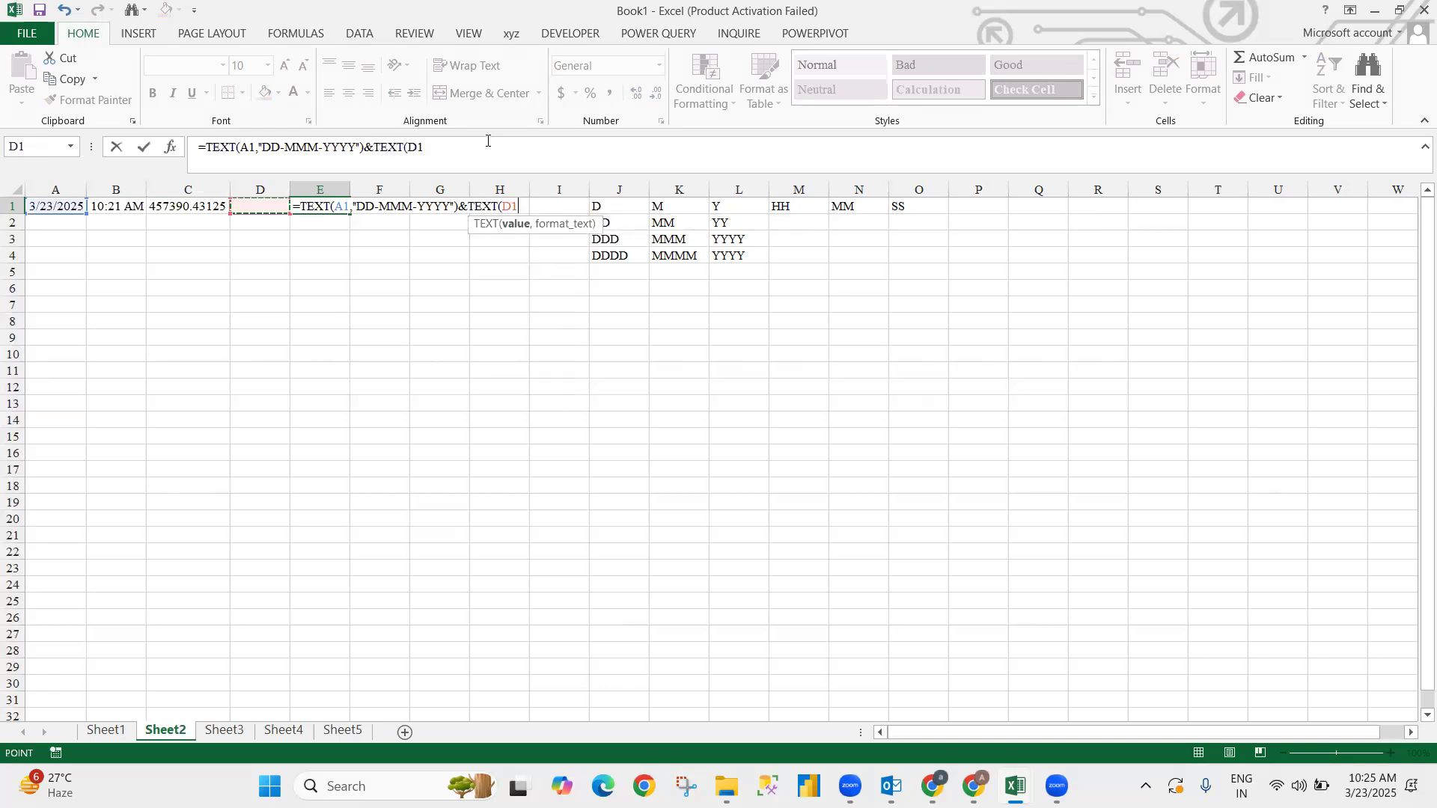
{"action": "type", "text": ",\""}
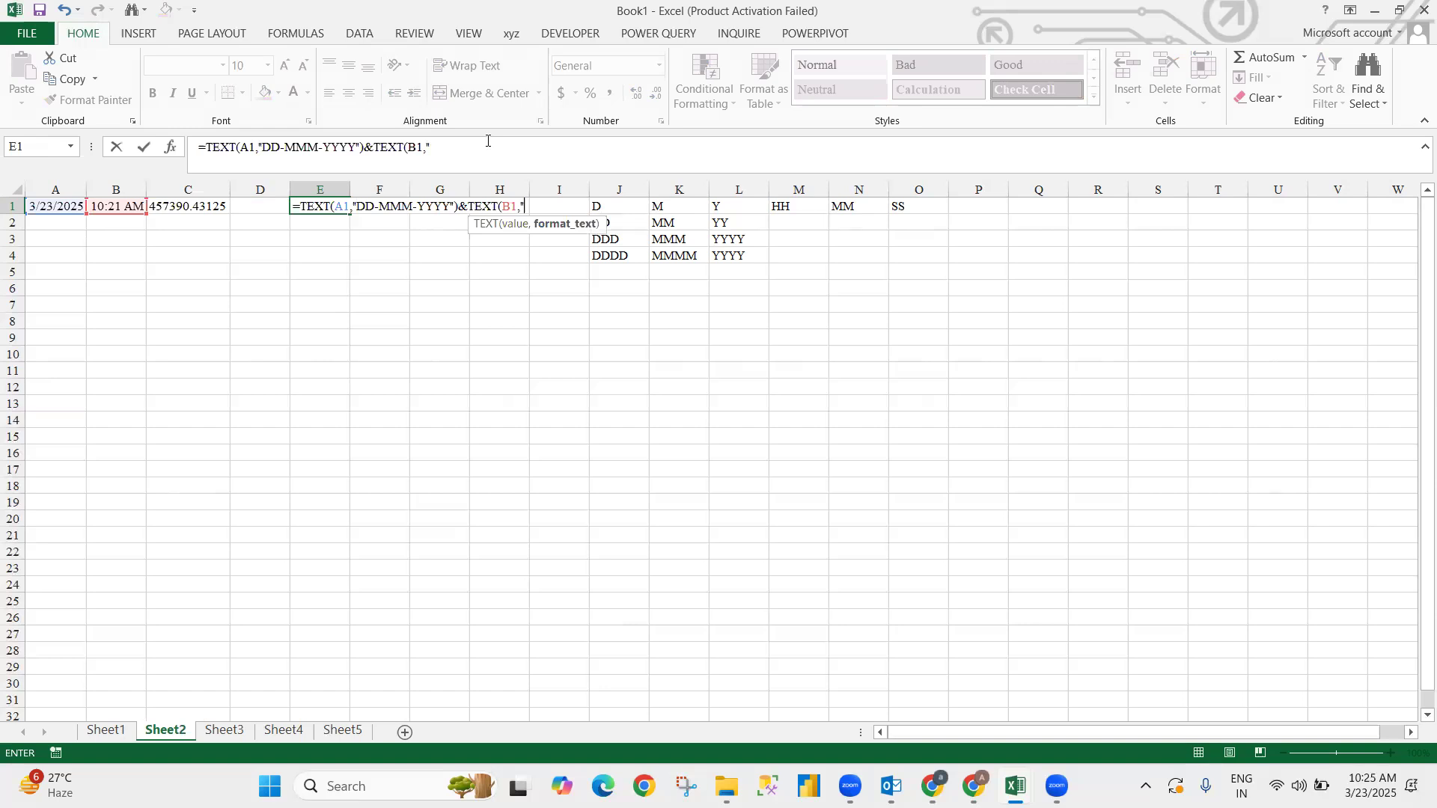
{"action": "type", "text": "HH:MM\")"}
{"action": "key", "text": "ctrl+Return"}
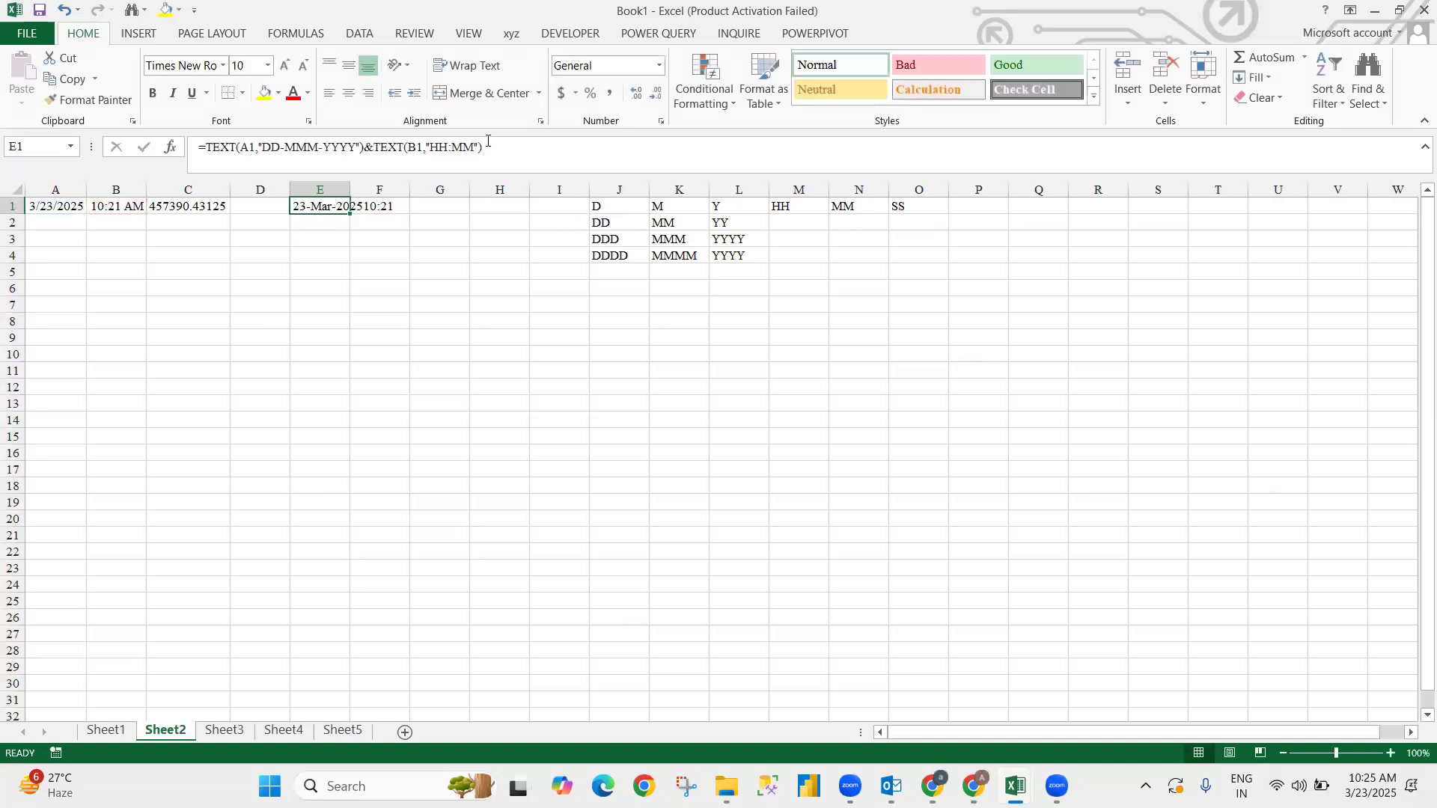
- Autofit column E's width to the combined date-time text
{"action": "key", "text": "alt"}
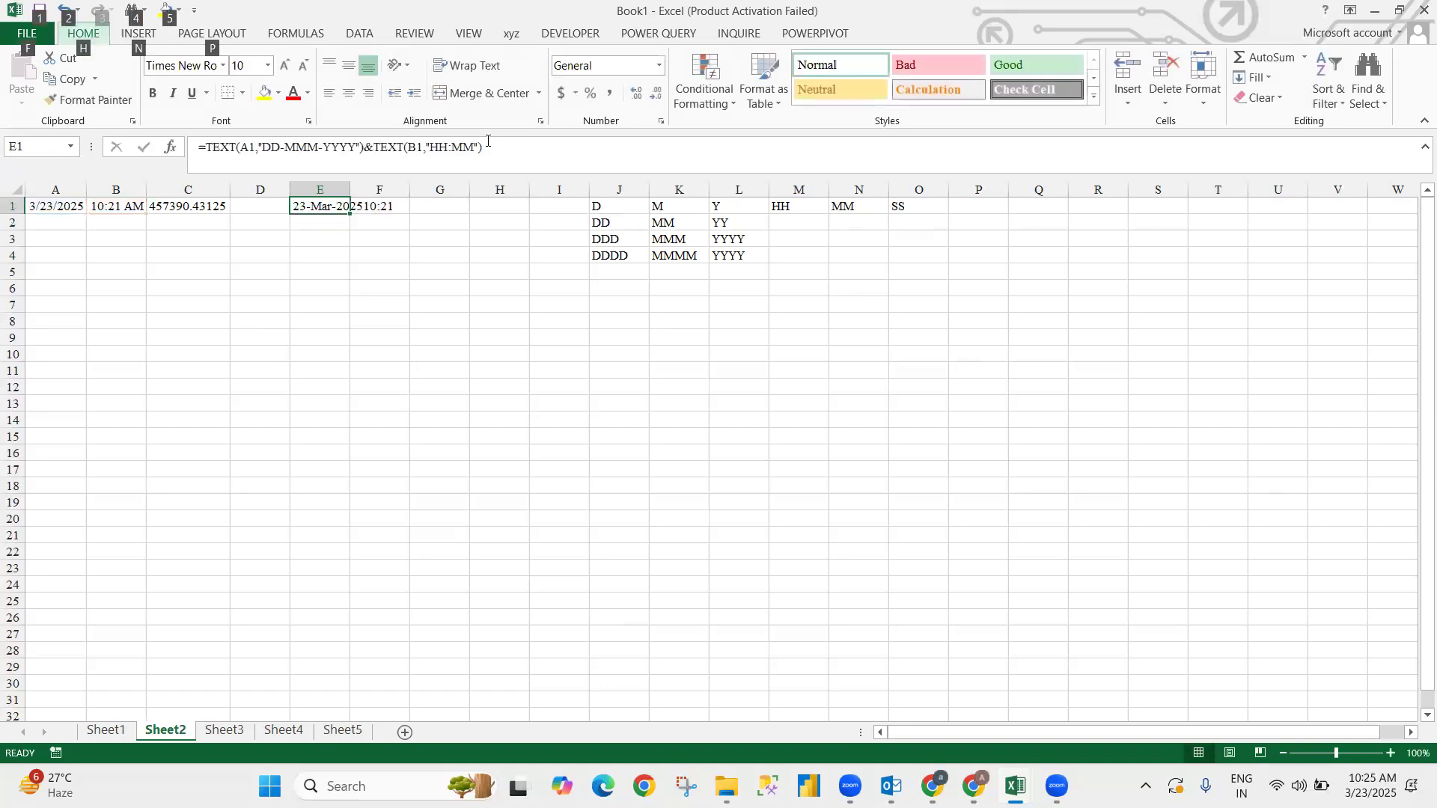
{"action": "key", "text": "h"}
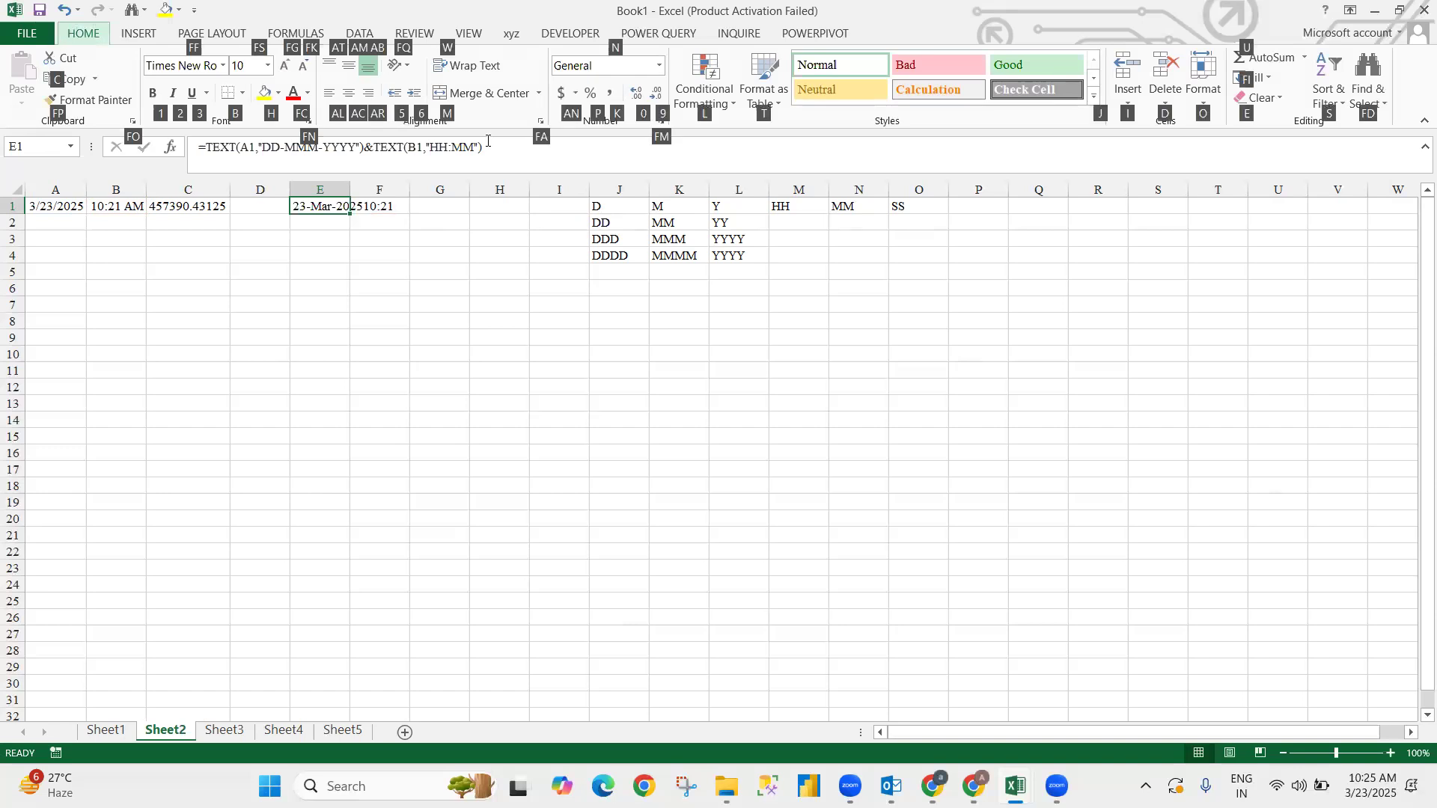
{"action": "key", "text": "o"}
{"action": "key", "text": "a"}
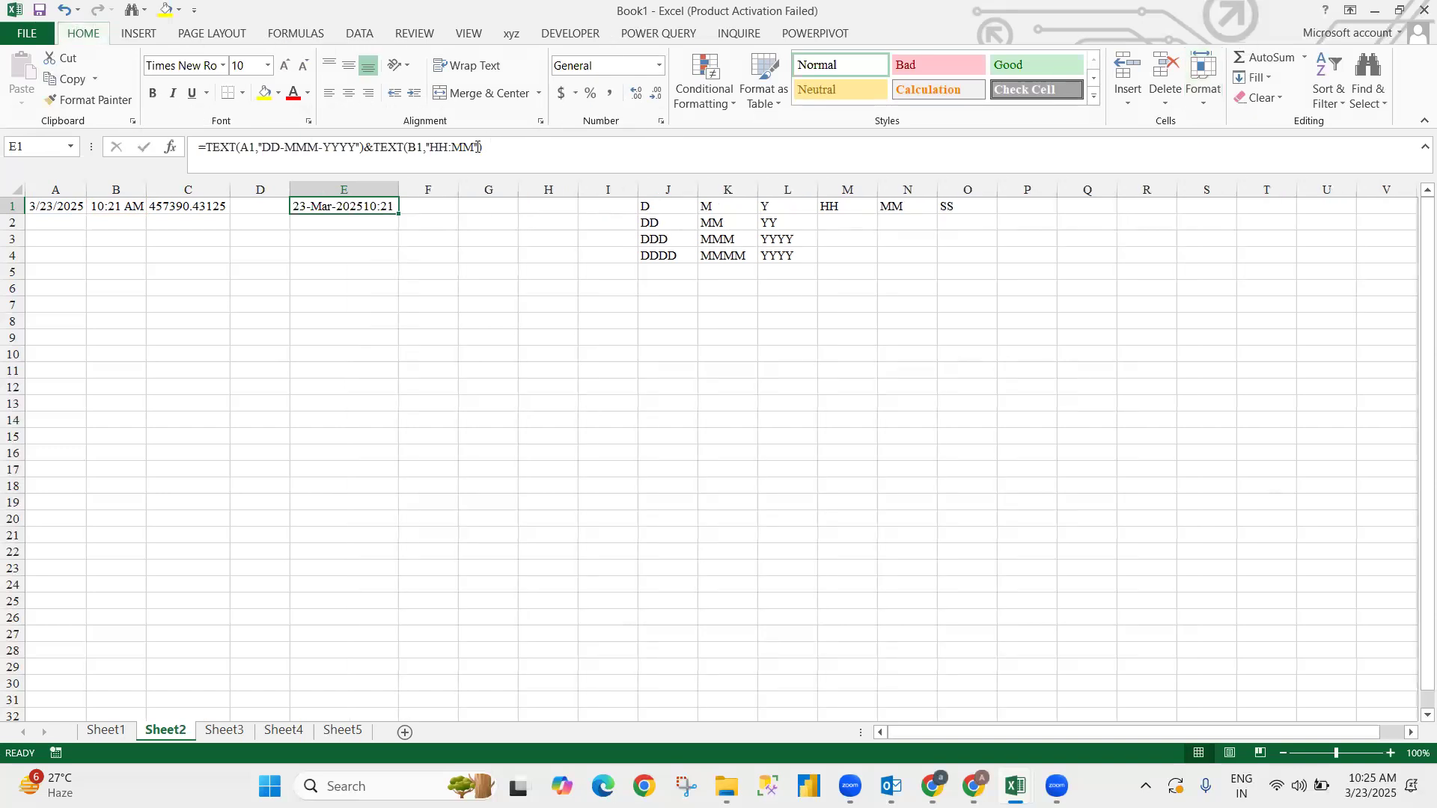
- Add a " "& space separator so E1 shows 23-Mar-2025 10:21
{"action": "key", "text": "F2"}
{"action": "key", "text": "Left"}
{"action": "key", "text": "Left"}
{"action": "key", "text": "Left"}
{"action": "key", "text": "Left"}
{"action": "key", "text": "Left"}
{"action": "key", "text": "Left"}
{"action": "key", "text": "Left"}
{"action": "key", "text": "Left"}
{"action": "key", "text": "Left"}
{"action": "key", "text": "Left"}
{"action": "key", "text": "Left"}
{"action": "key", "text": "Left"}
{"action": "key", "text": "Left"}
{"action": "key", "text": "Left"}
{"action": "key", "text": "Left"}
{"action": "key", "text": "Left"}
{"action": "type", "text": "\" \"&"}
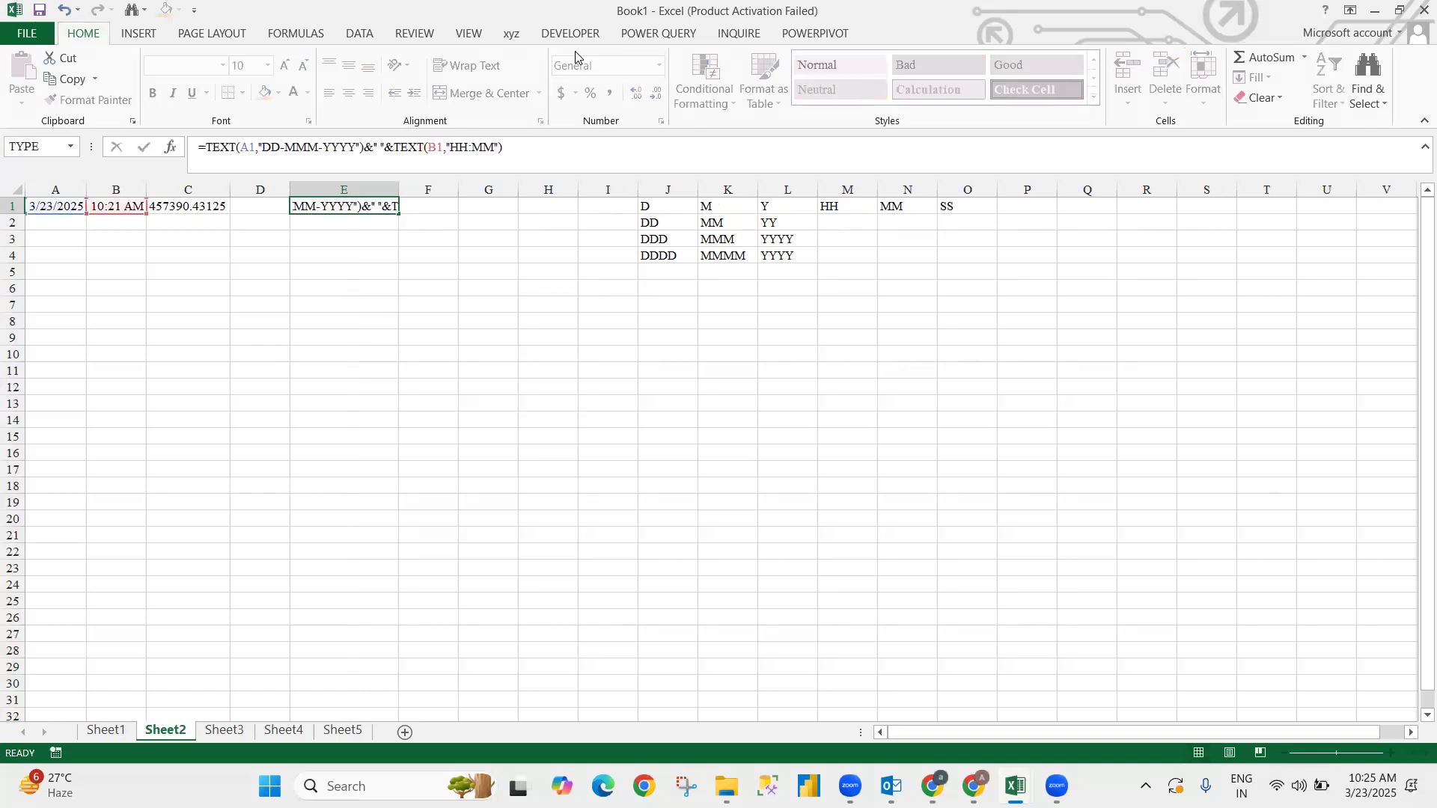
{"action": "key", "text": "ctrl+Return"}
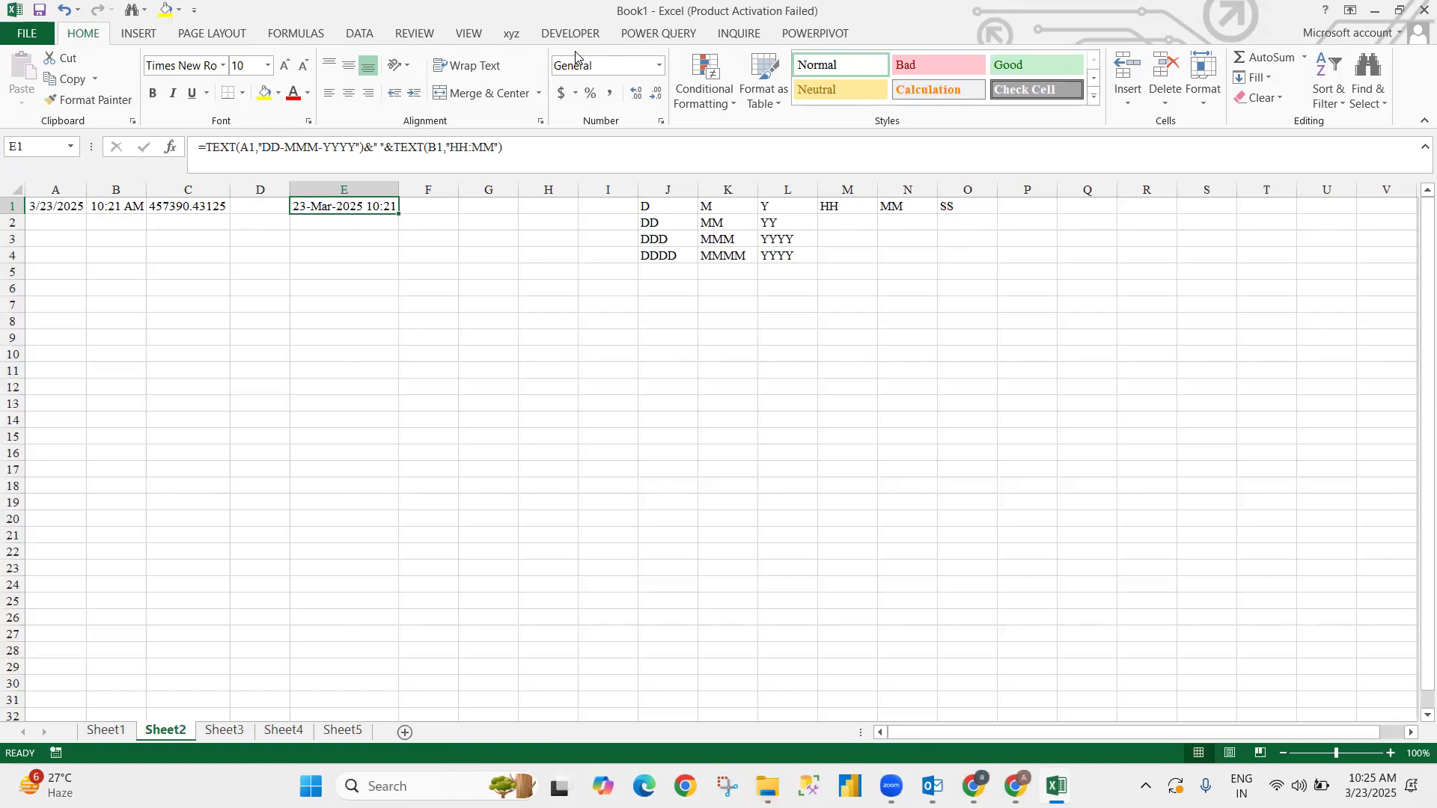
{"action": "left_click", "coordinate": [138, 245]}
- Enter =TEXT(A1,"D") in B3 so it shows 23
{"action": "type", "text": "=tex"}
{"action": "key", "text": "Tab"}
{"action": "key", "text": "Up"}
{"action": "key", "text": "Up"}
{"action": "key", "text": "Left"}
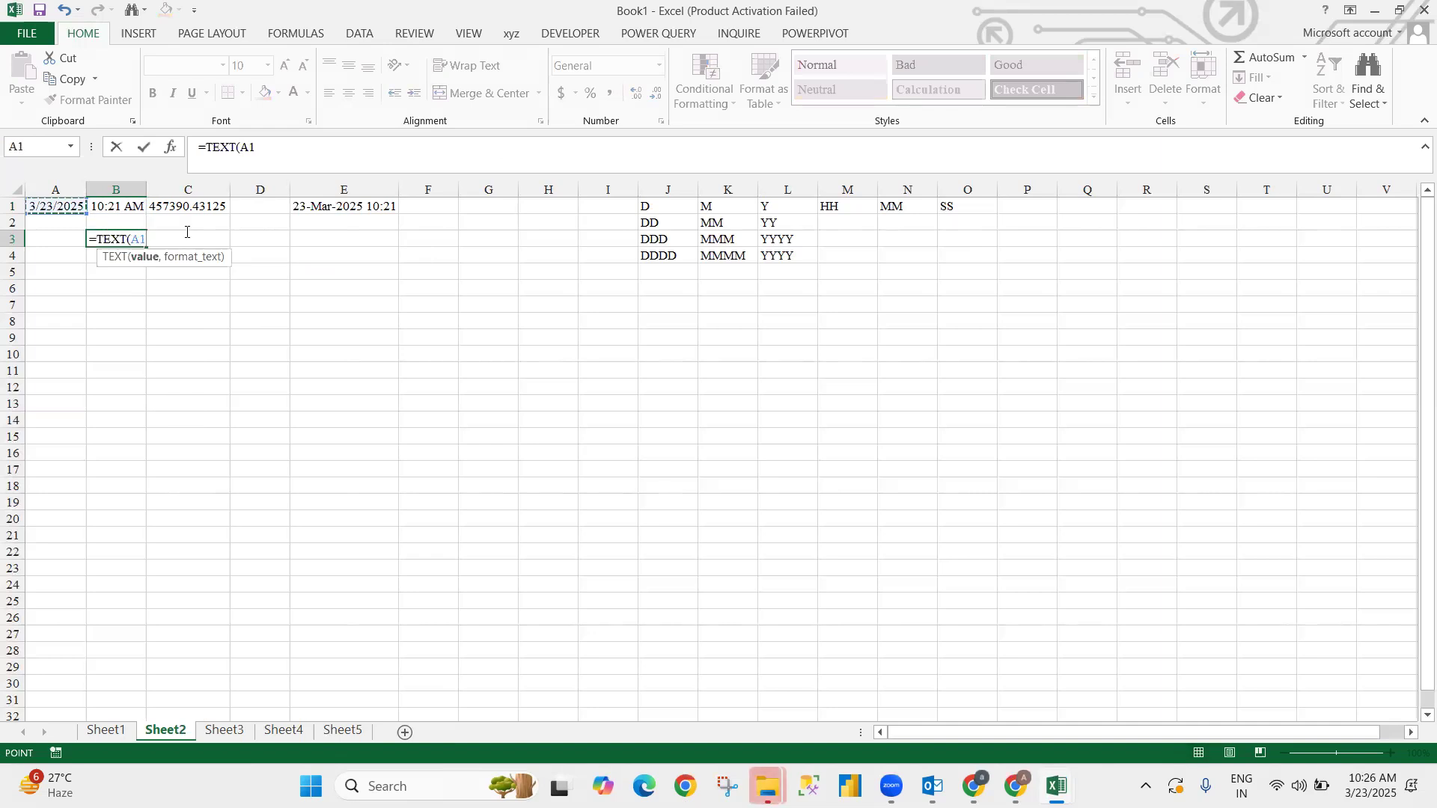
{"action": "type", "text": ",\"D\""}
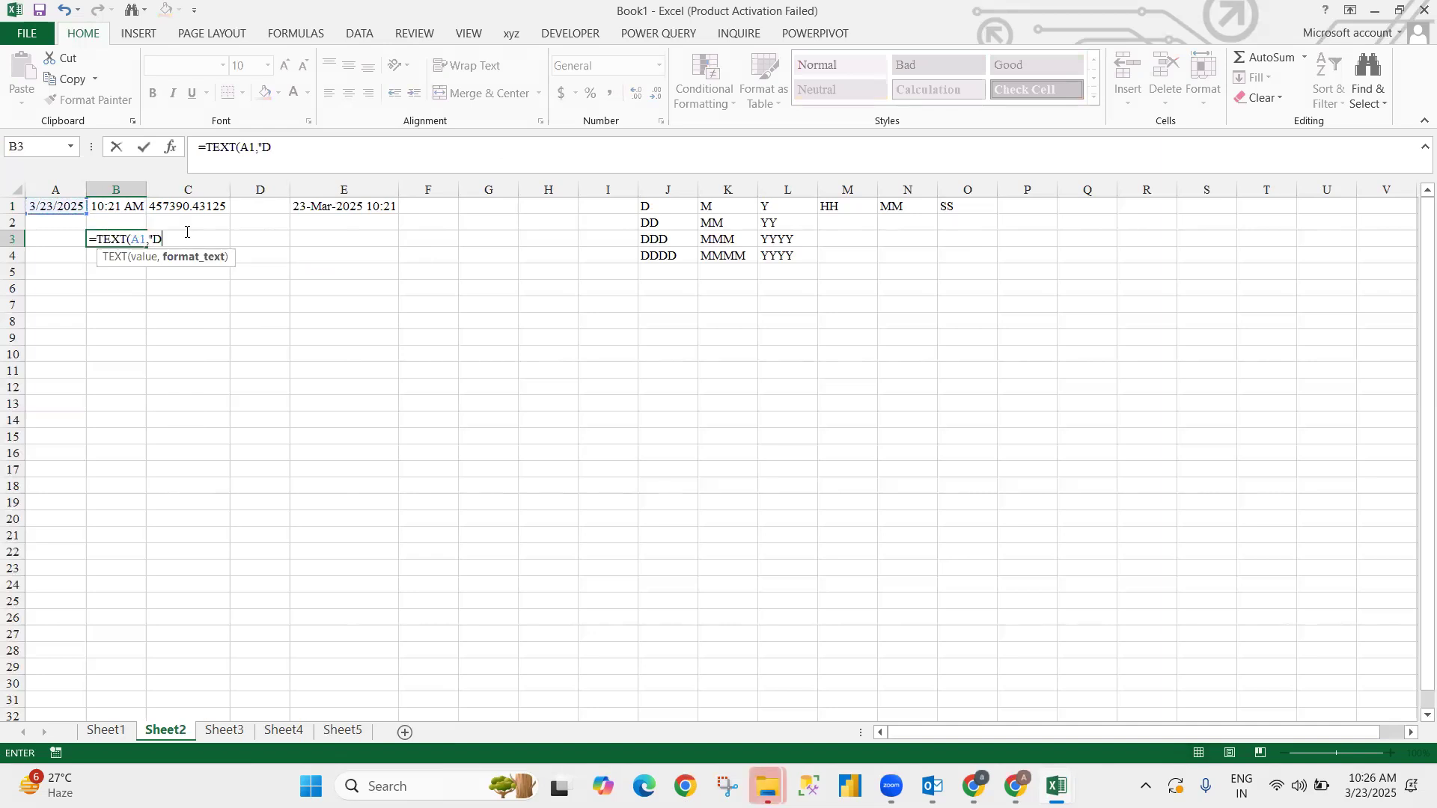
{"action": "key", "text": "Return"}
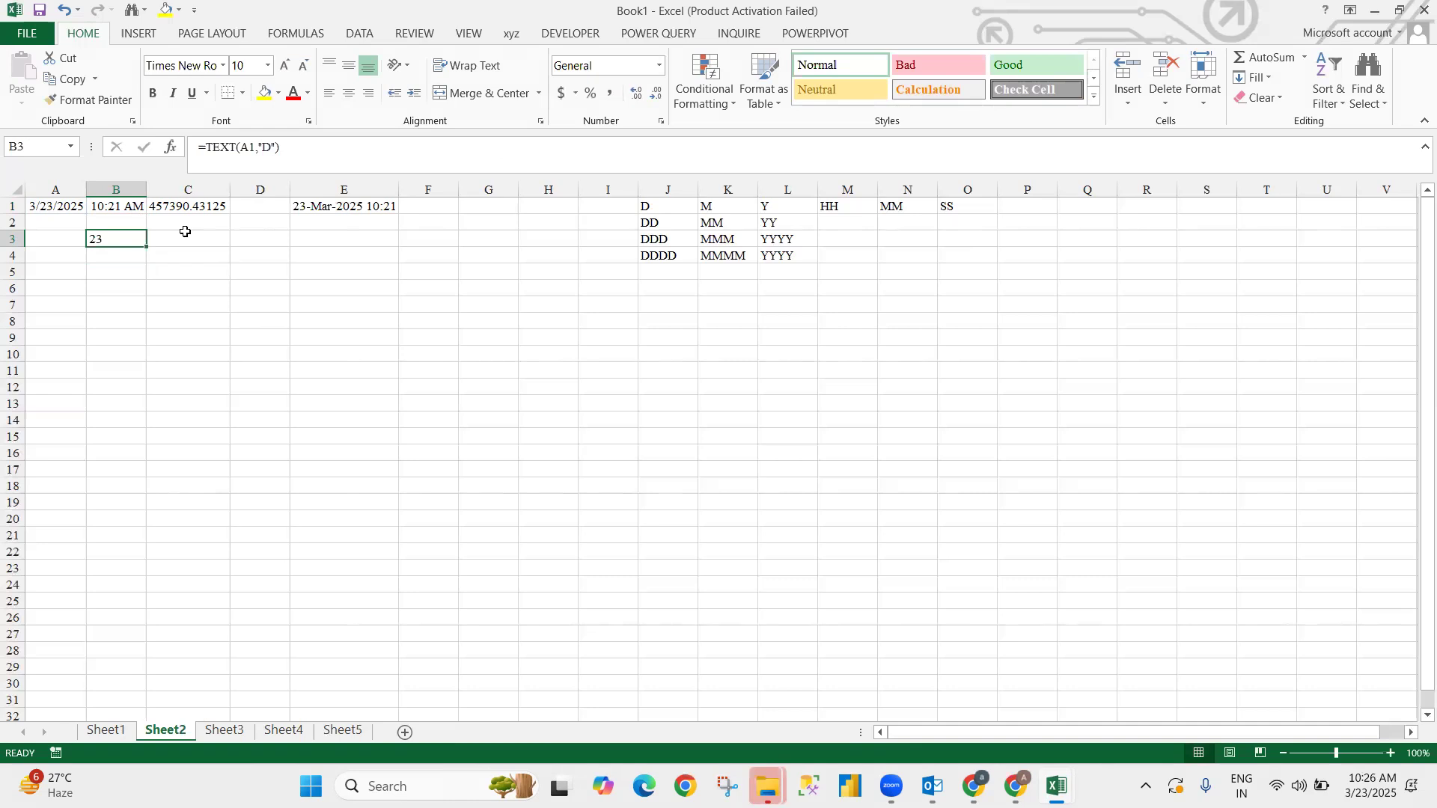
{"action": "left_click", "coordinate": [625, 382]}
{"action": "left_click", "coordinate": [659, 206]}
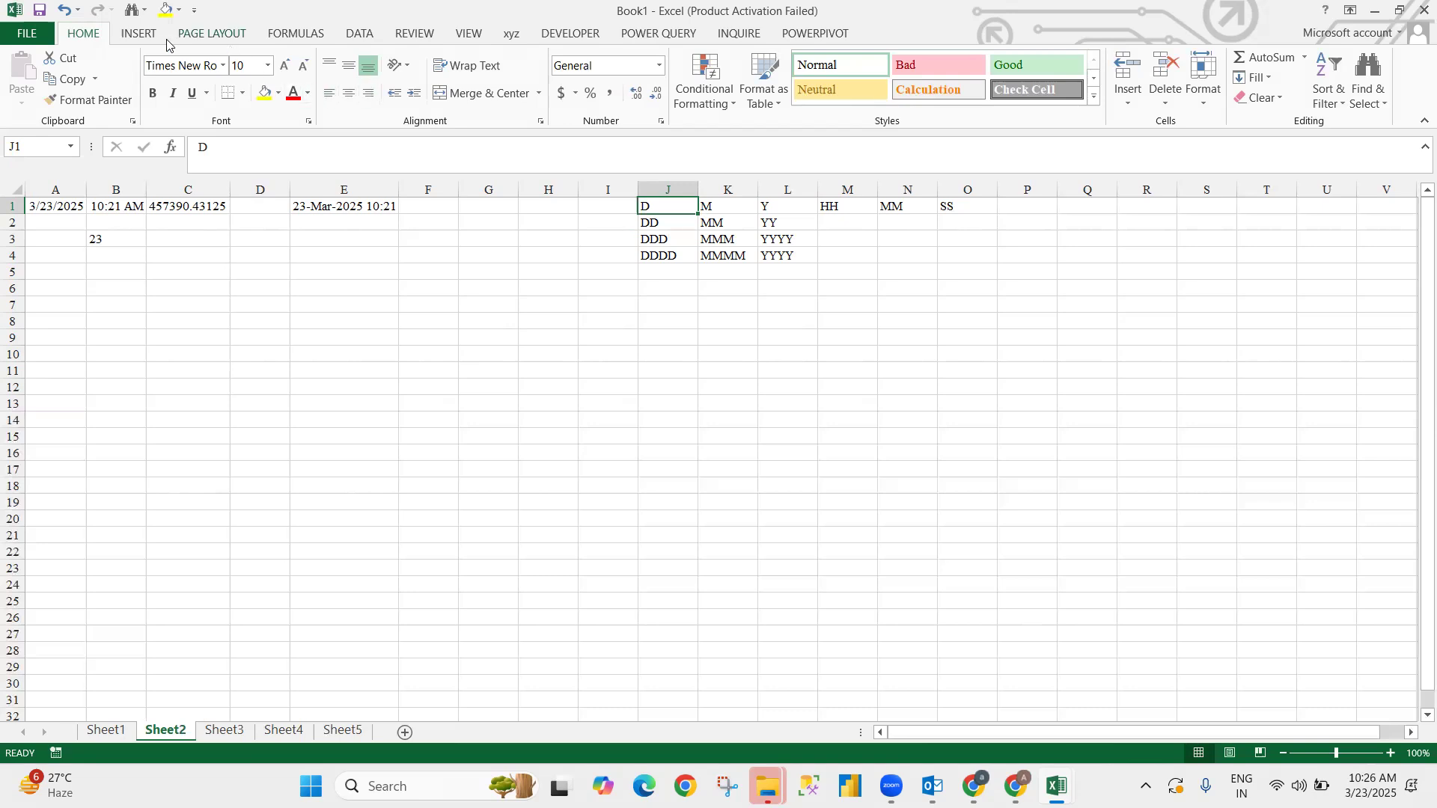
- Draw an arrow shape from the D code in J1 down to H16
{"action": "left_click", "coordinate": [140, 33]}
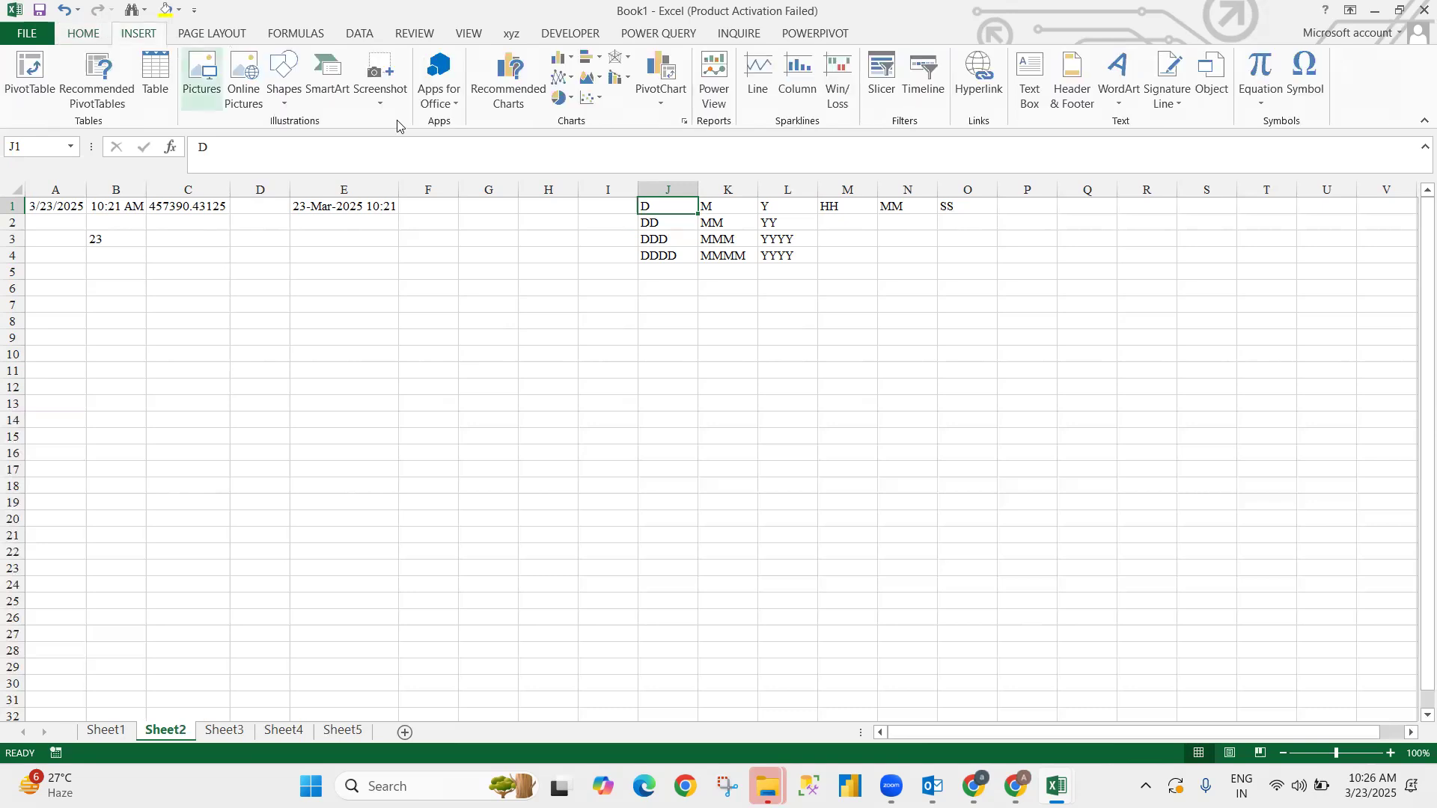
{"action": "left_click", "coordinate": [284, 88]}
{"action": "left_click", "coordinate": [311, 142]}
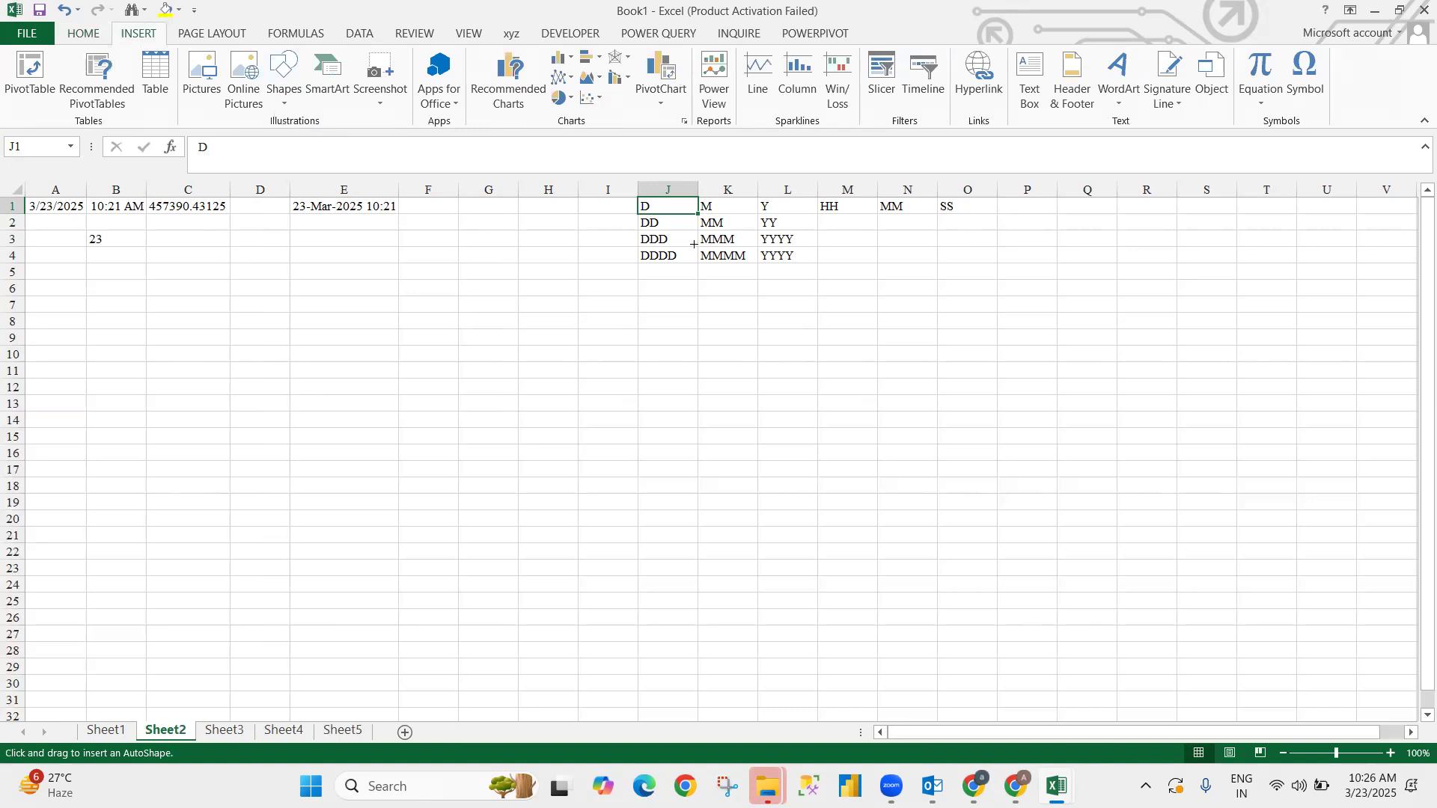
{"action": "left_click_drag", "start_coordinate": [644, 210], "coordinate": [551, 440]}
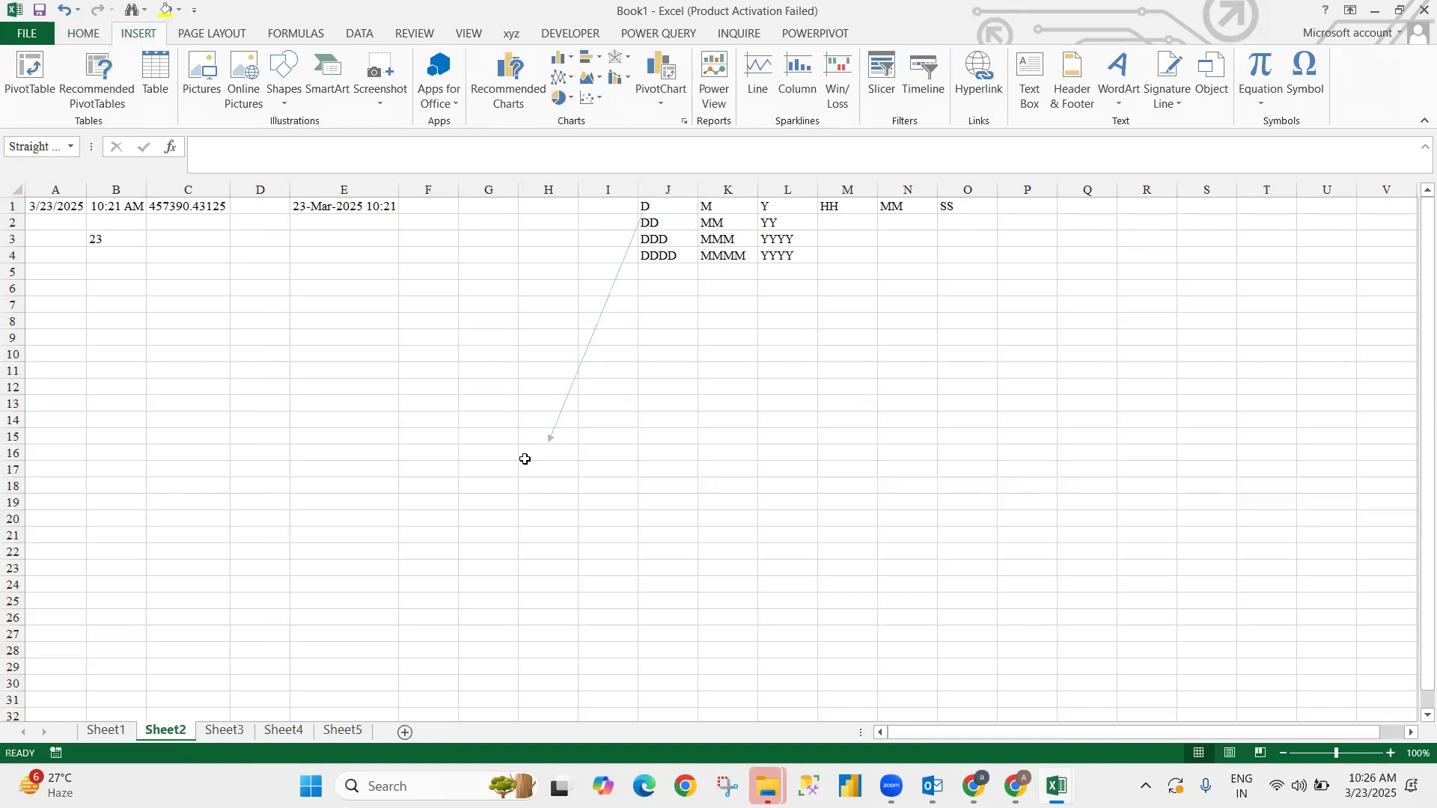
- Label the arrow with Single in H16 and 23 in H17
{"action": "left_click", "coordinate": [558, 449]}
{"action": "type", "text": "DD"}
{"action": "key", "text": "BackSpace"}
{"action": "key", "text": "BackSpace"}
{"action": "type", "text": "ingle"}
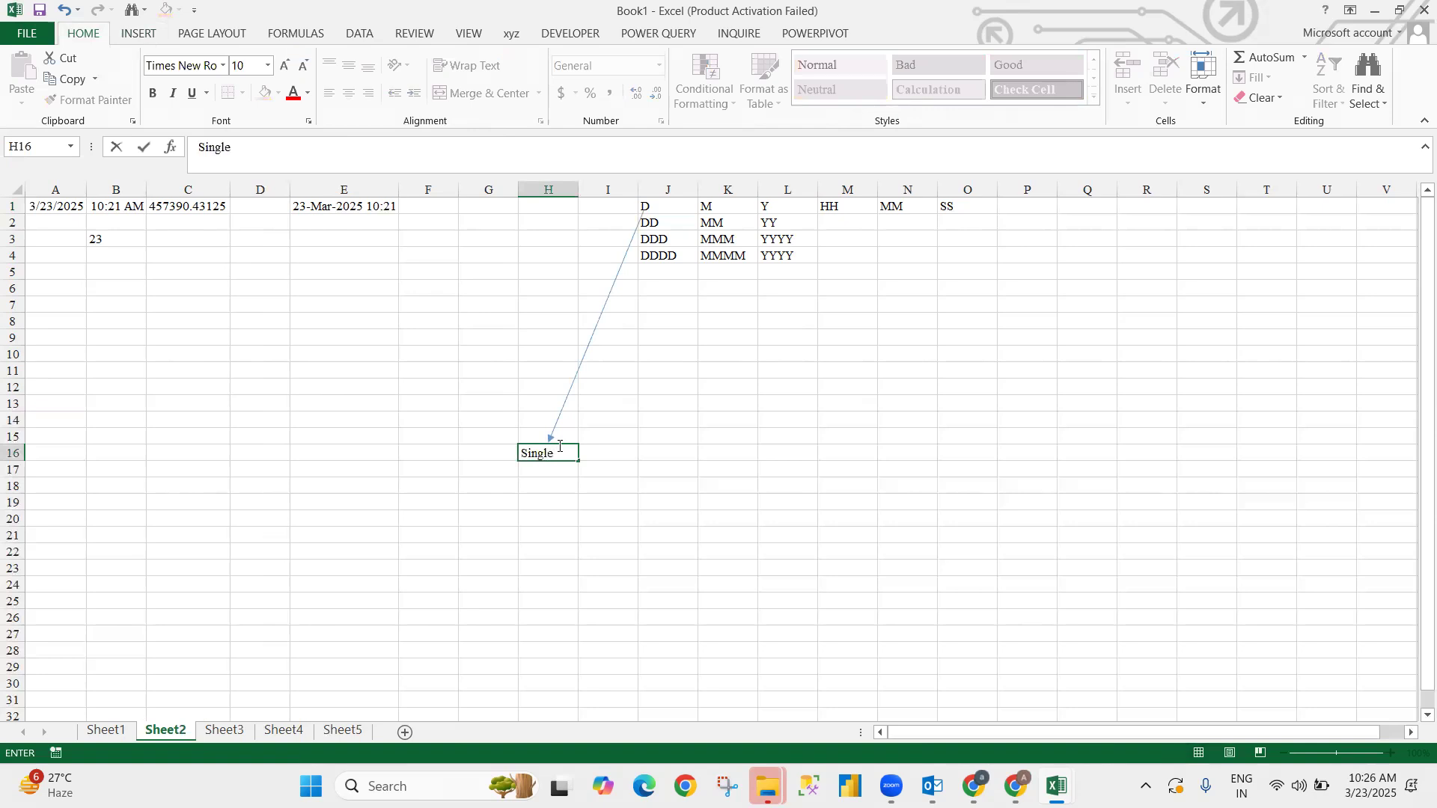
{"action": "key", "text": "Return"}
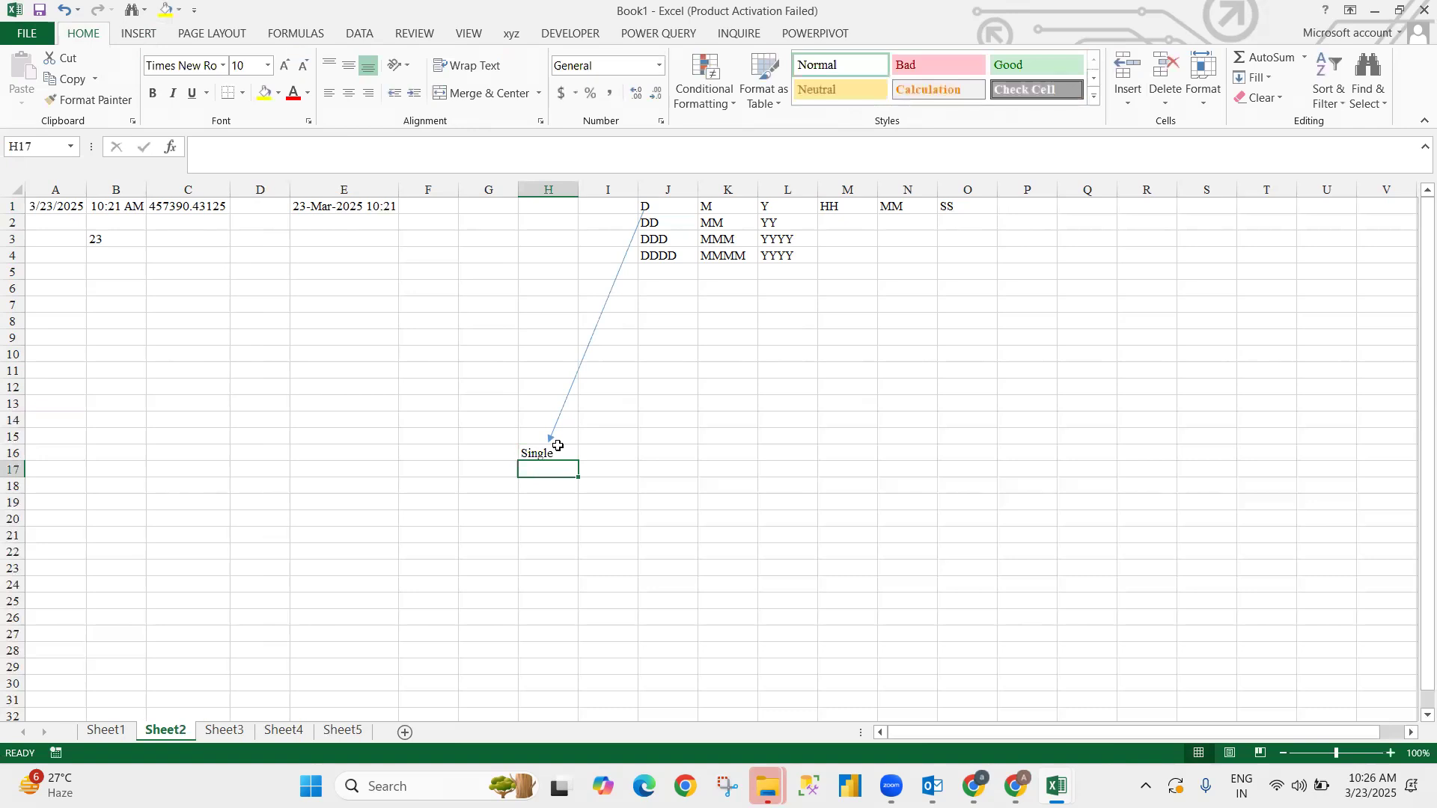
{"action": "type", "text": "23"}
{"action": "key", "text": "Return"}
{"action": "key", "text": "Up"}
{"action": "key", "text": "Up"}
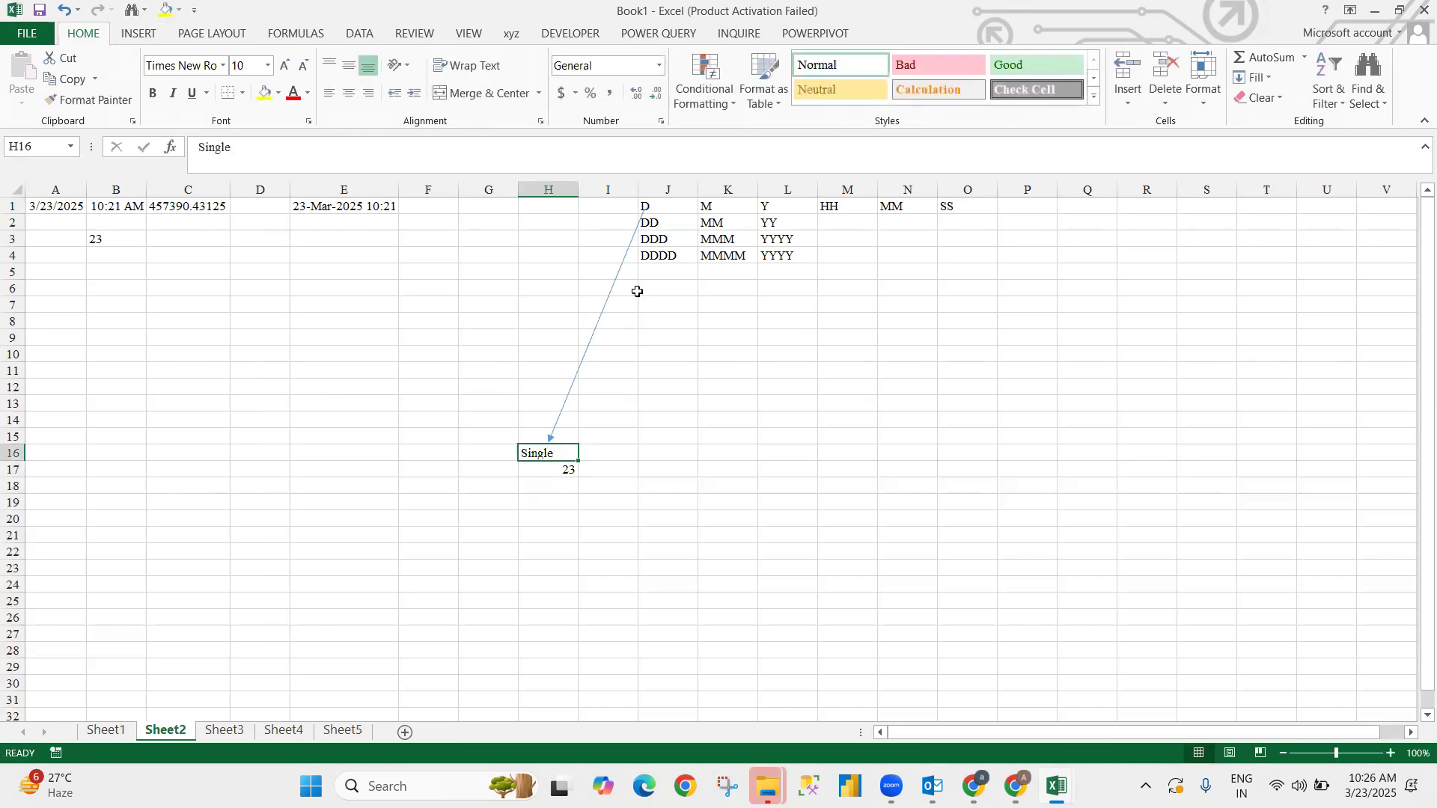
{"action": "left_click", "coordinate": [632, 337]}
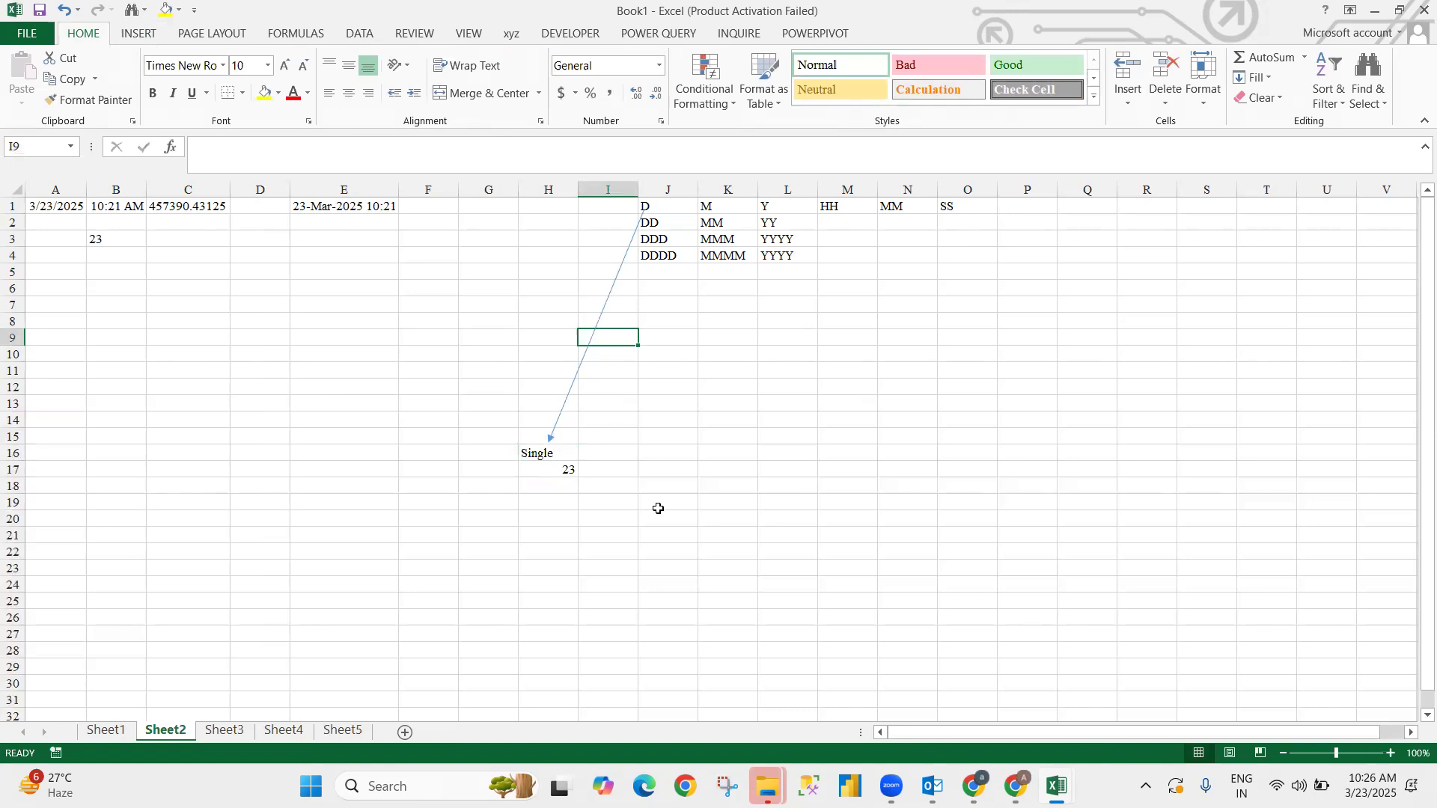
- Check the first arrow and the Single label in H16, leaving both unchanged
{"action": "left_click", "coordinate": [565, 405]}
{"action": "left_click", "coordinate": [690, 319]}
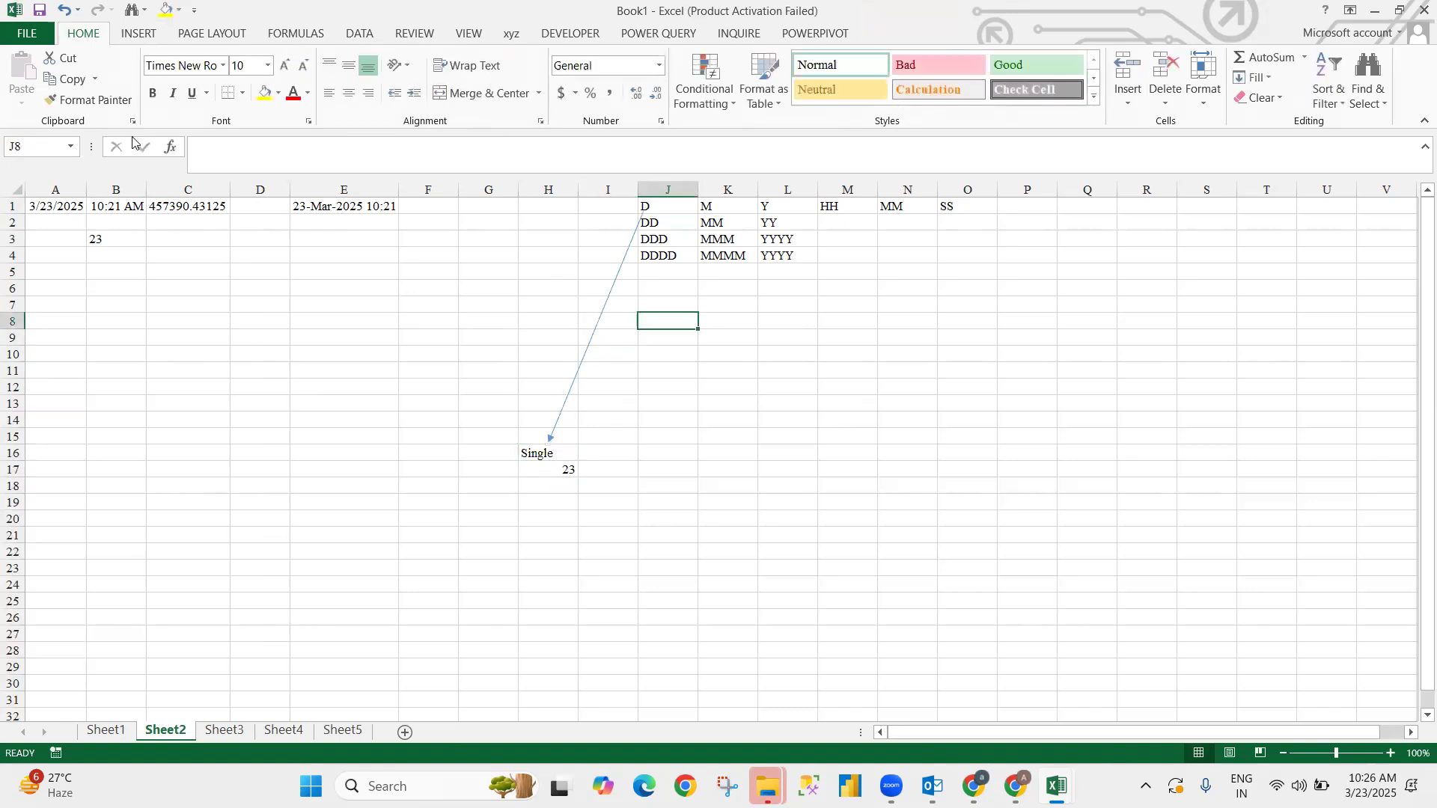
{"action": "left_click", "coordinate": [154, 36]}
{"action": "left_click", "coordinate": [285, 88]}
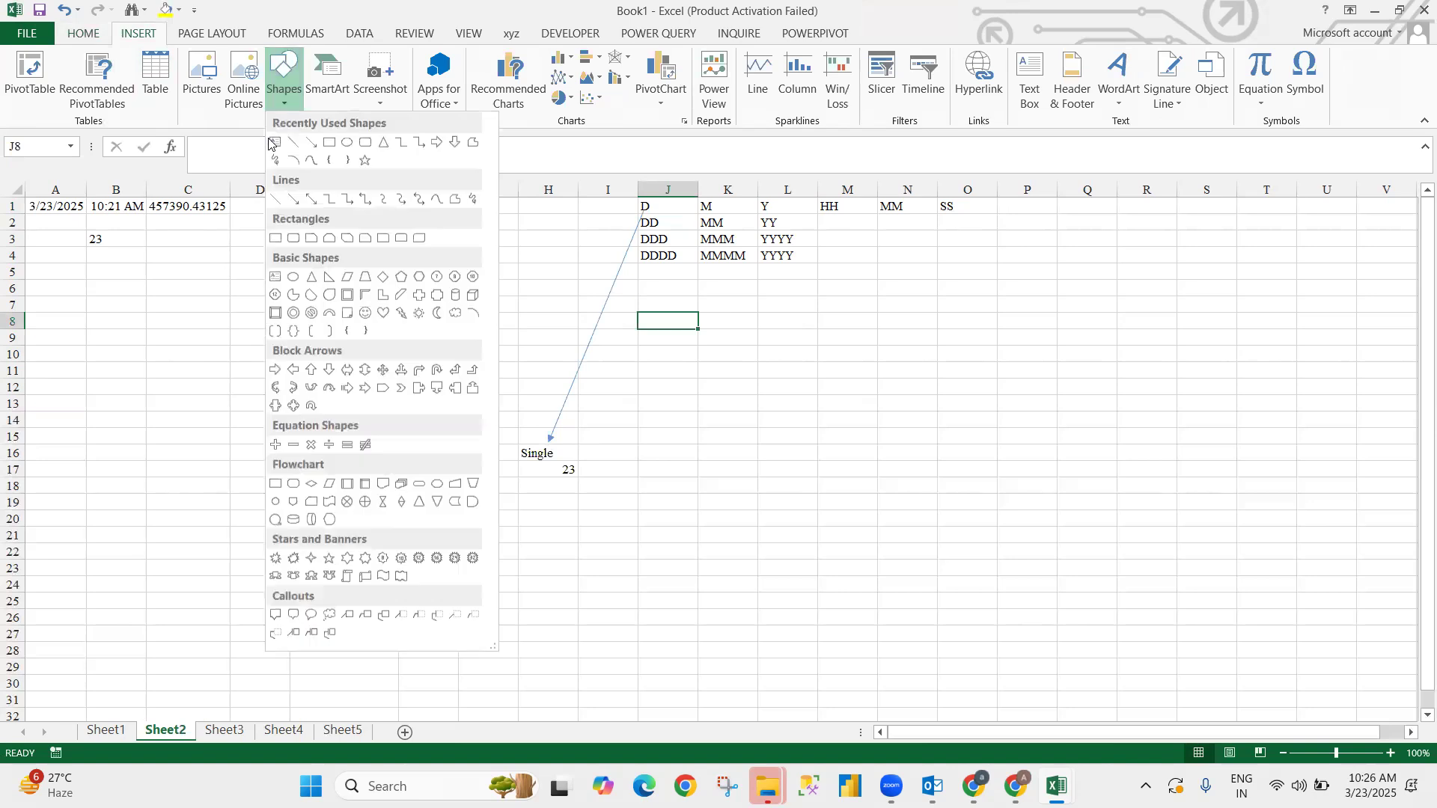
{"action": "left_click", "coordinate": [560, 466]}
{"action": "left_click", "coordinate": [540, 452]}
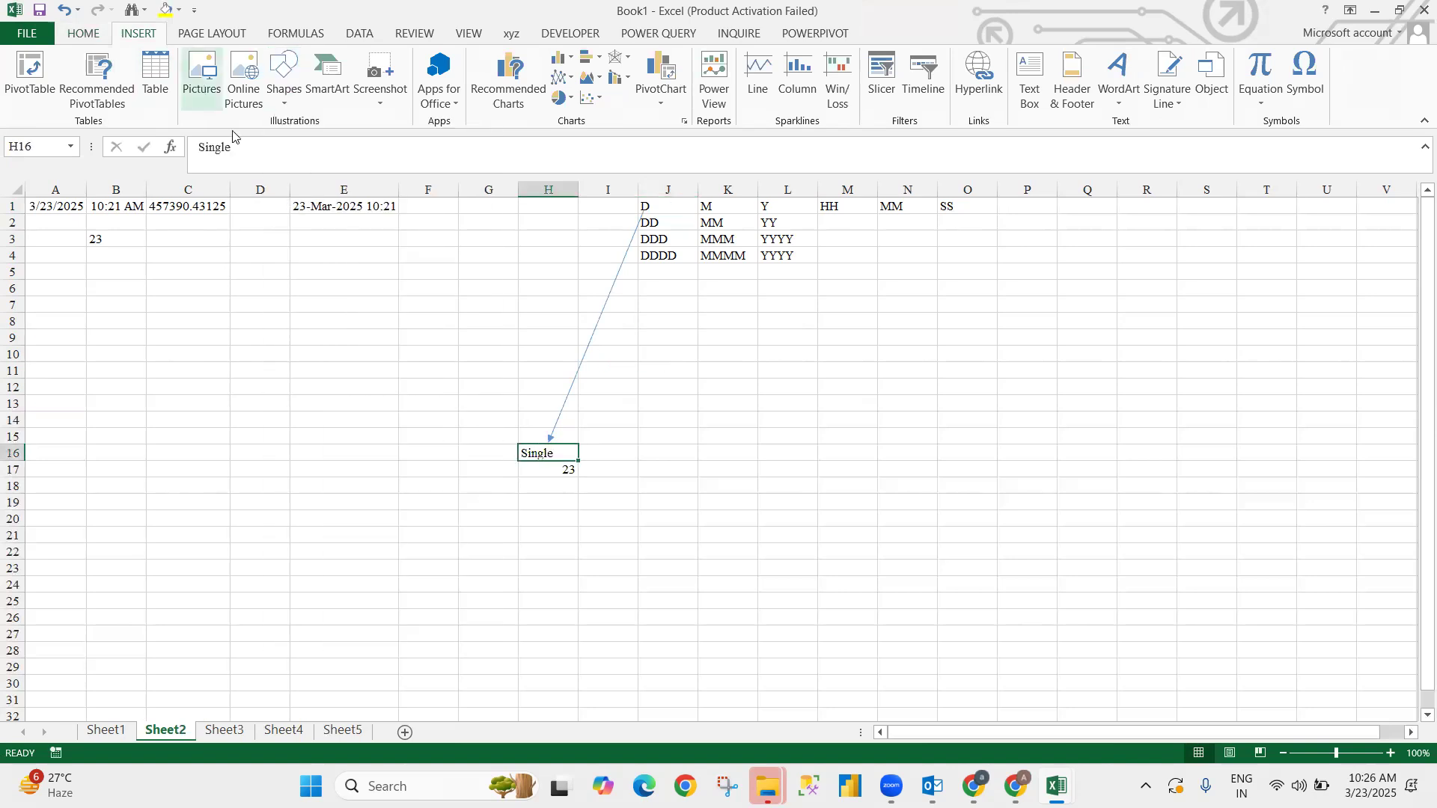
{"action": "key", "text": "F2"}
{"action": "key", "text": "Escape"}
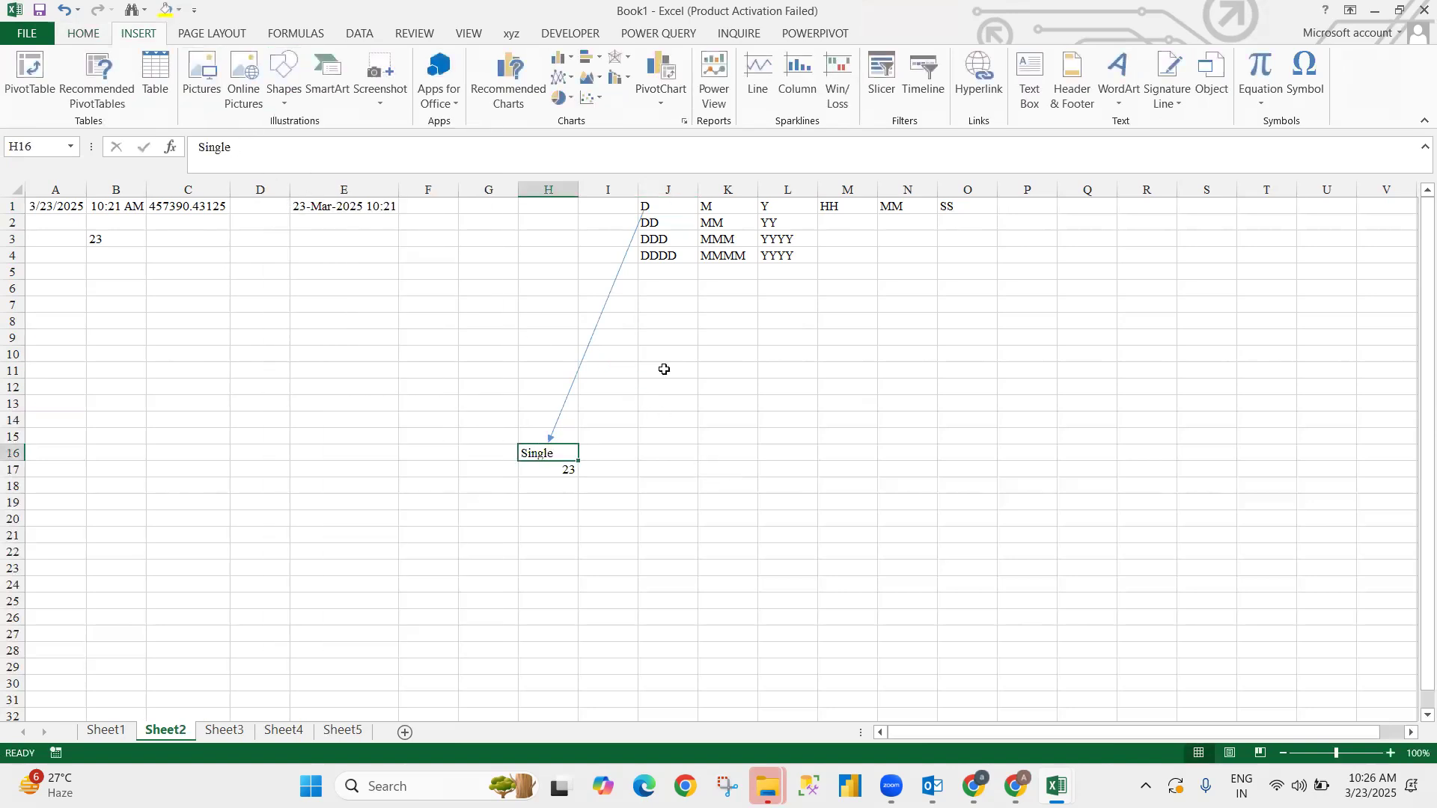
- Draw a second arrow from the DD code down to K16, nudging it into place
{"action": "left_click", "coordinate": [283, 101]}
{"action": "left_click", "coordinate": [319, 149]}
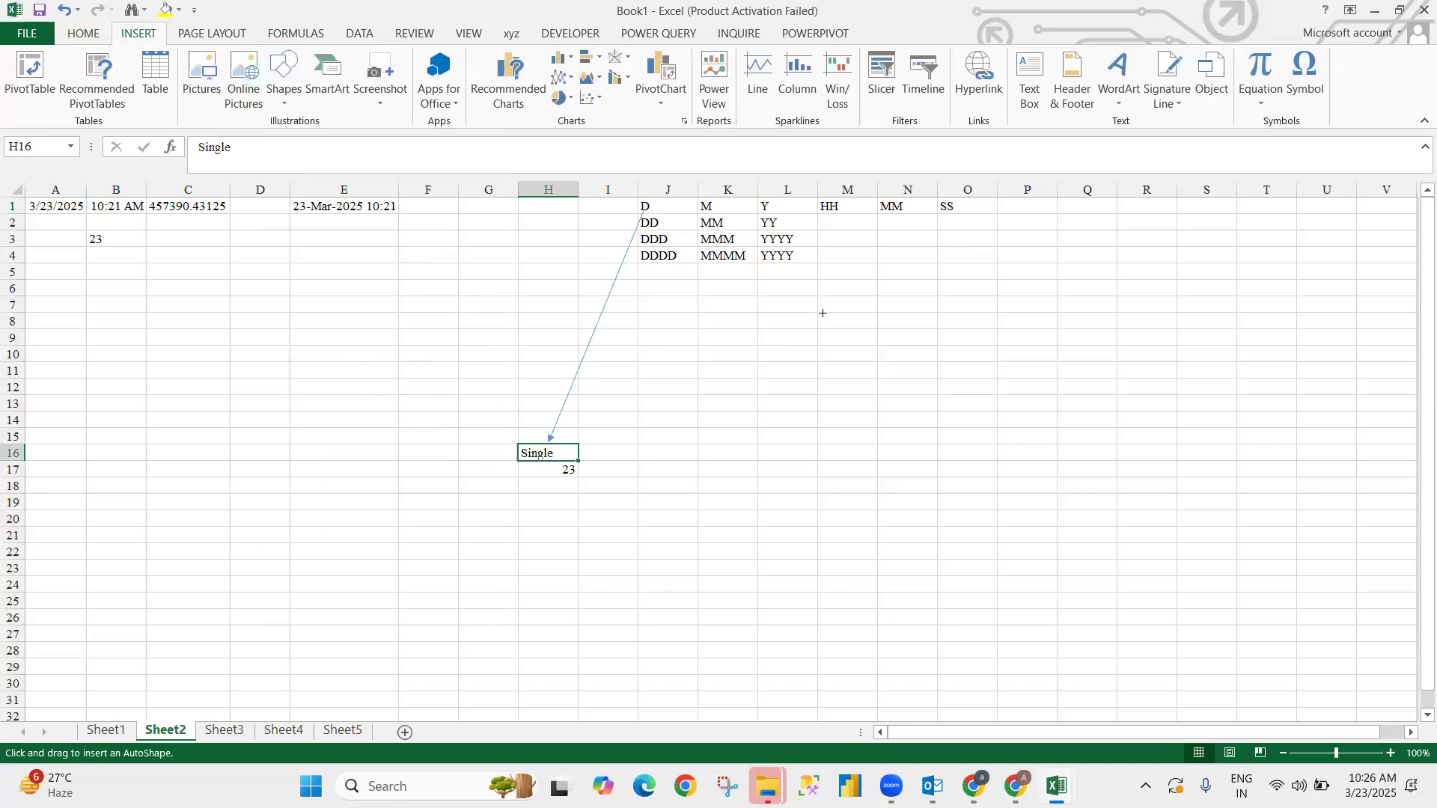
{"action": "mouse_move", "coordinate": [661, 259]}
{"action": "left_mouse_down"}
{"action": "mouse_move", "coordinate": [706, 434]}
{"action": "mouse_move", "coordinate": [722, 443]}
{"action": "left_mouse_up"}
{"action": "left_click", "coordinate": [723, 449]}
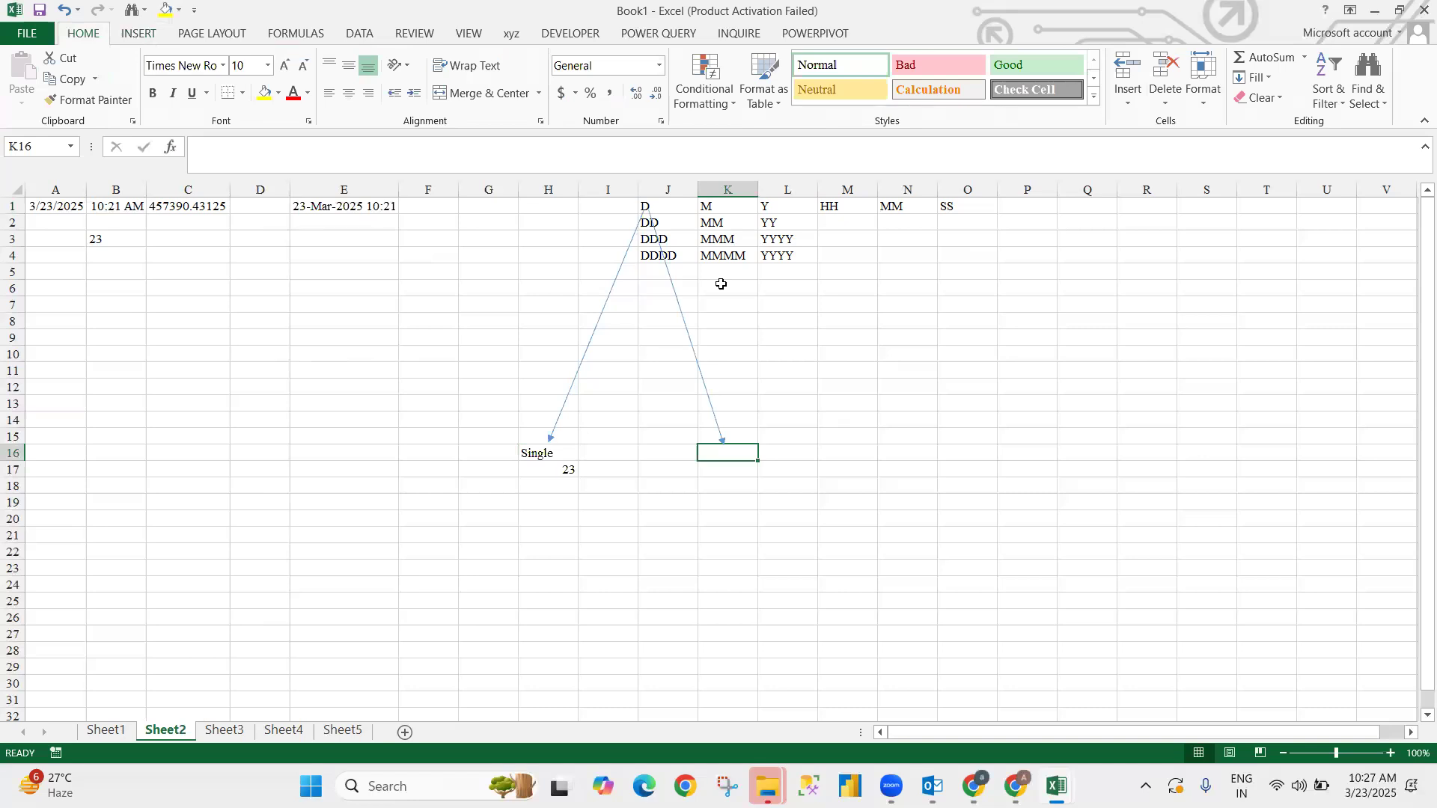
{"action": "left_click", "coordinate": [667, 279]}
{"action": "left_click_drag", "start_coordinate": [667, 279], "coordinate": [677, 294]}
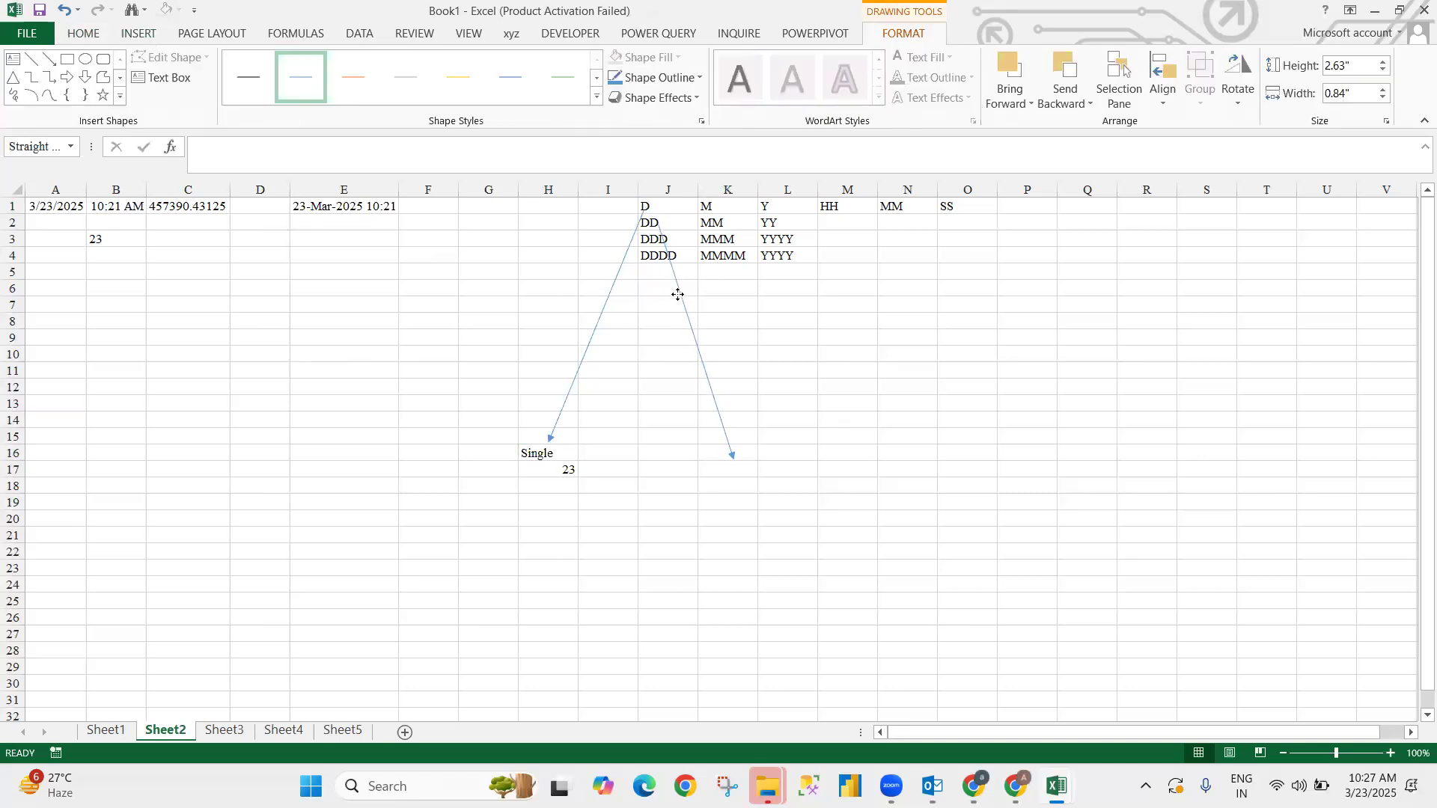
{"action": "key", "text": "Escape"}
- Enter 23 in K17 under the second arrow's tip
{"action": "key", "text": "Down"}
{"action": "type", "text": "23"}
{"action": "key", "text": "ctrl+Return"}
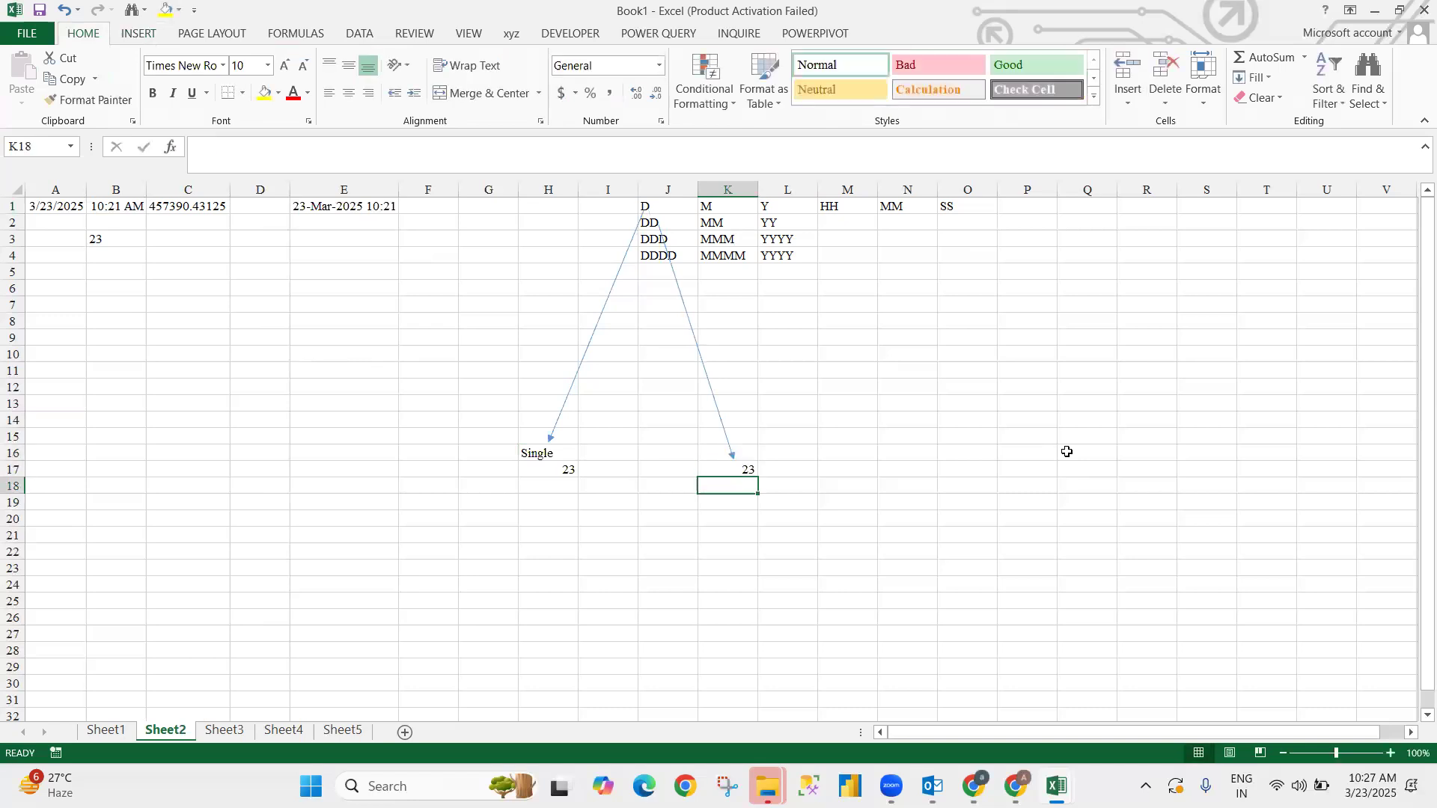
{"action": "key", "text": "Left"}
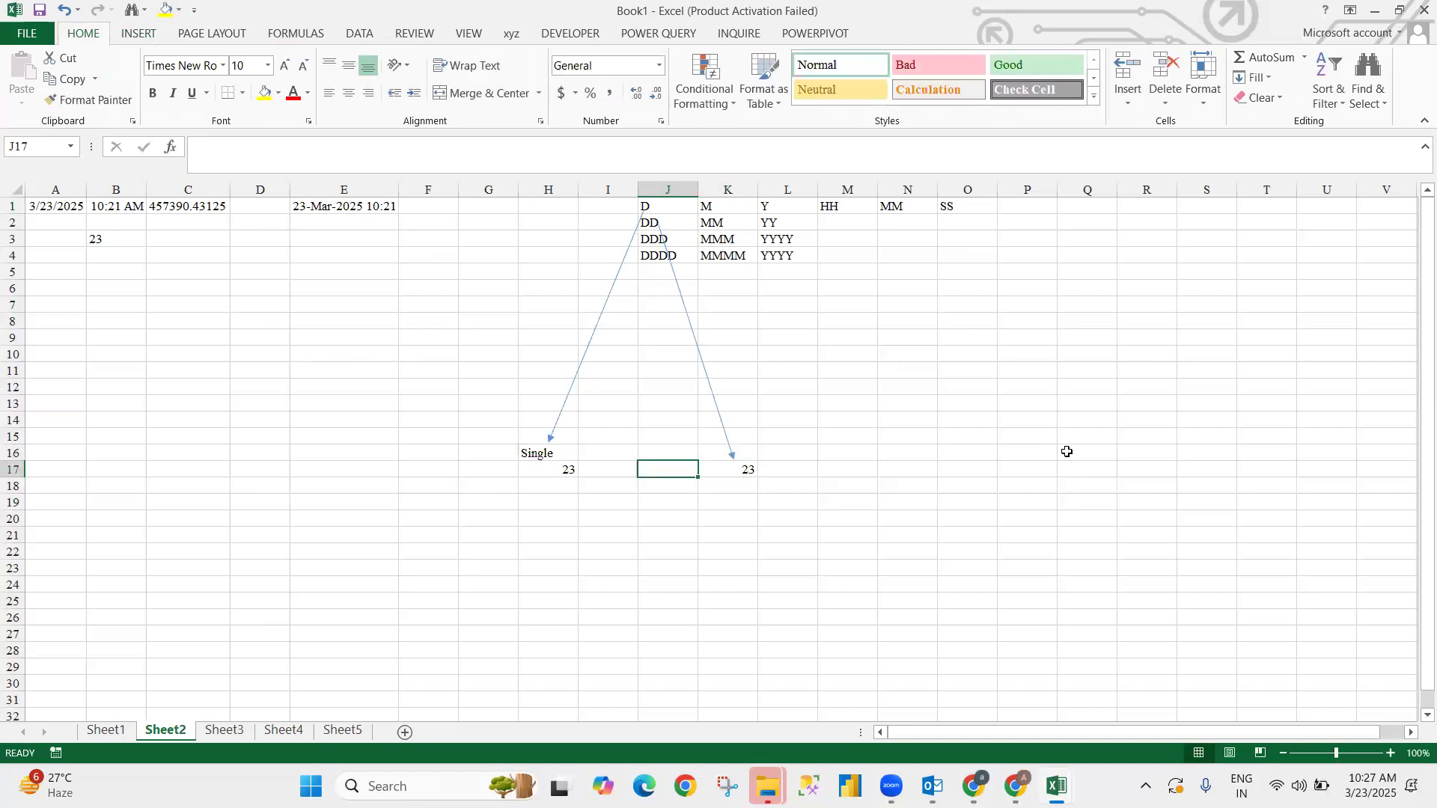
{"action": "key", "text": "Left"}
{"action": "key", "text": "Left"}
{"action": "key", "text": "Up"}
{"action": "key", "text": "Up"}
{"action": "key", "text": "Up"}
{"action": "key", "text": "Up"}
{"action": "key", "text": "Up"}
{"action": "key", "text": "Up"}
{"action": "key", "text": "Up"}
{"action": "key", "text": "Up"}
{"action": "key", "text": "Up"}
{"action": "key", "text": "Up"}
{"action": "key", "text": "Up"}
{"action": "key", "text": "Up"}
{"action": "key", "text": "Up"}
{"action": "key", "text": "Up"}
{"action": "key", "text": "Up"}
{"action": "key", "text": "Up"}
- Change A1's formula to =TODAY()-20 to test with an earlier date
{"action": "key", "text": "ctrl+Left"}
{"action": "key", "text": "ctrl+Left"}
{"action": "key", "text": "ctrl+Left"}
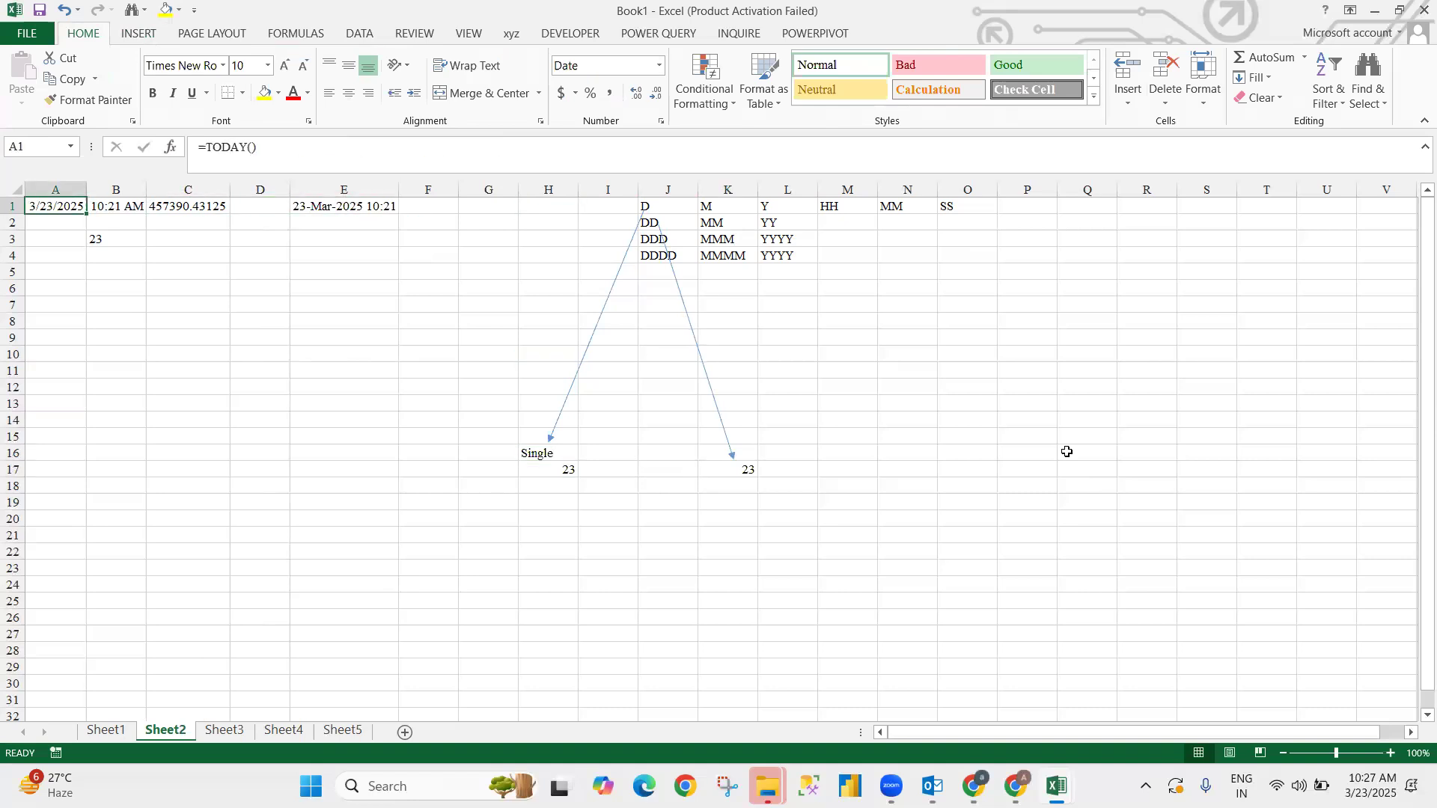
{"action": "left_click", "coordinate": [305, 150]}
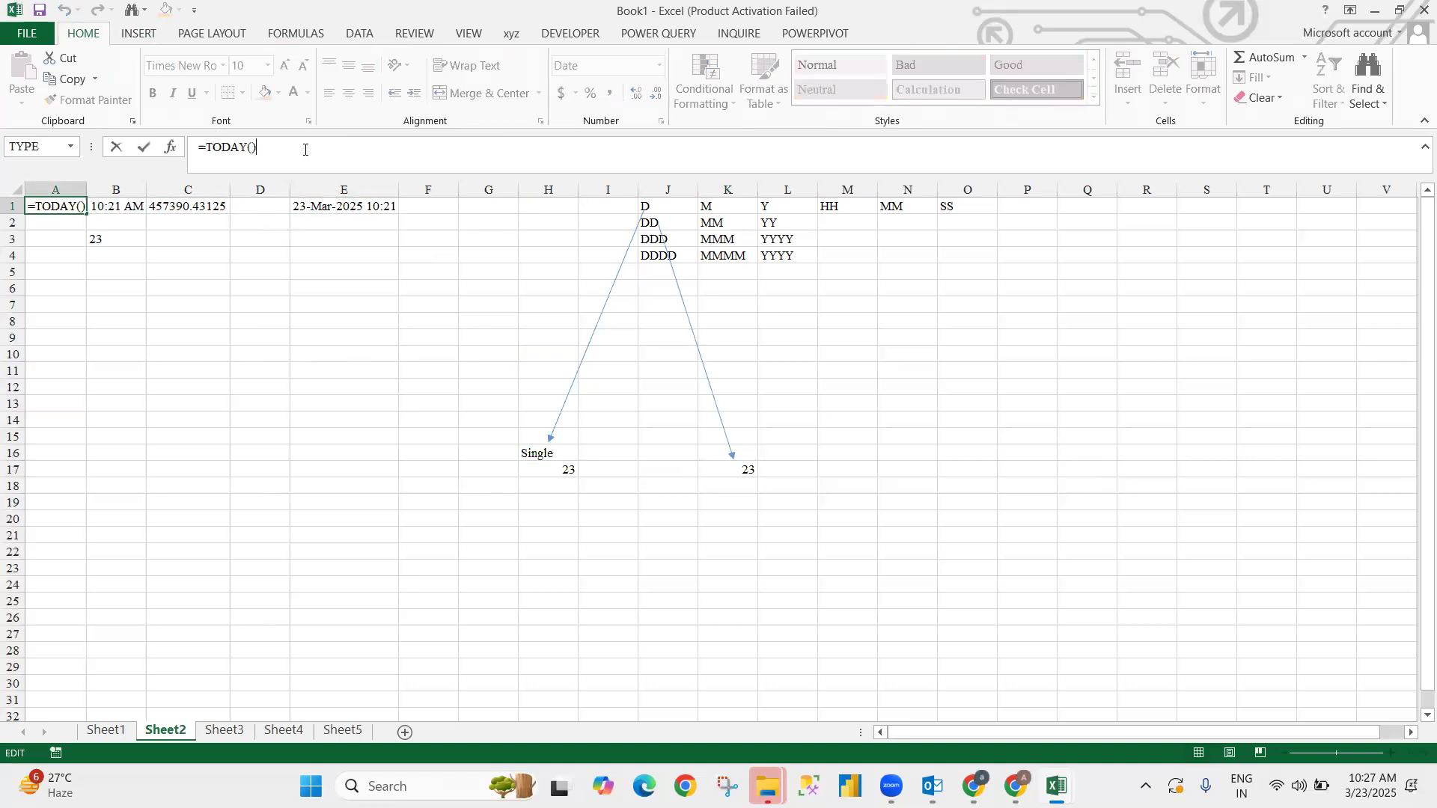
{"action": "type", "text": "20"}
{"action": "key", "text": "Return"}
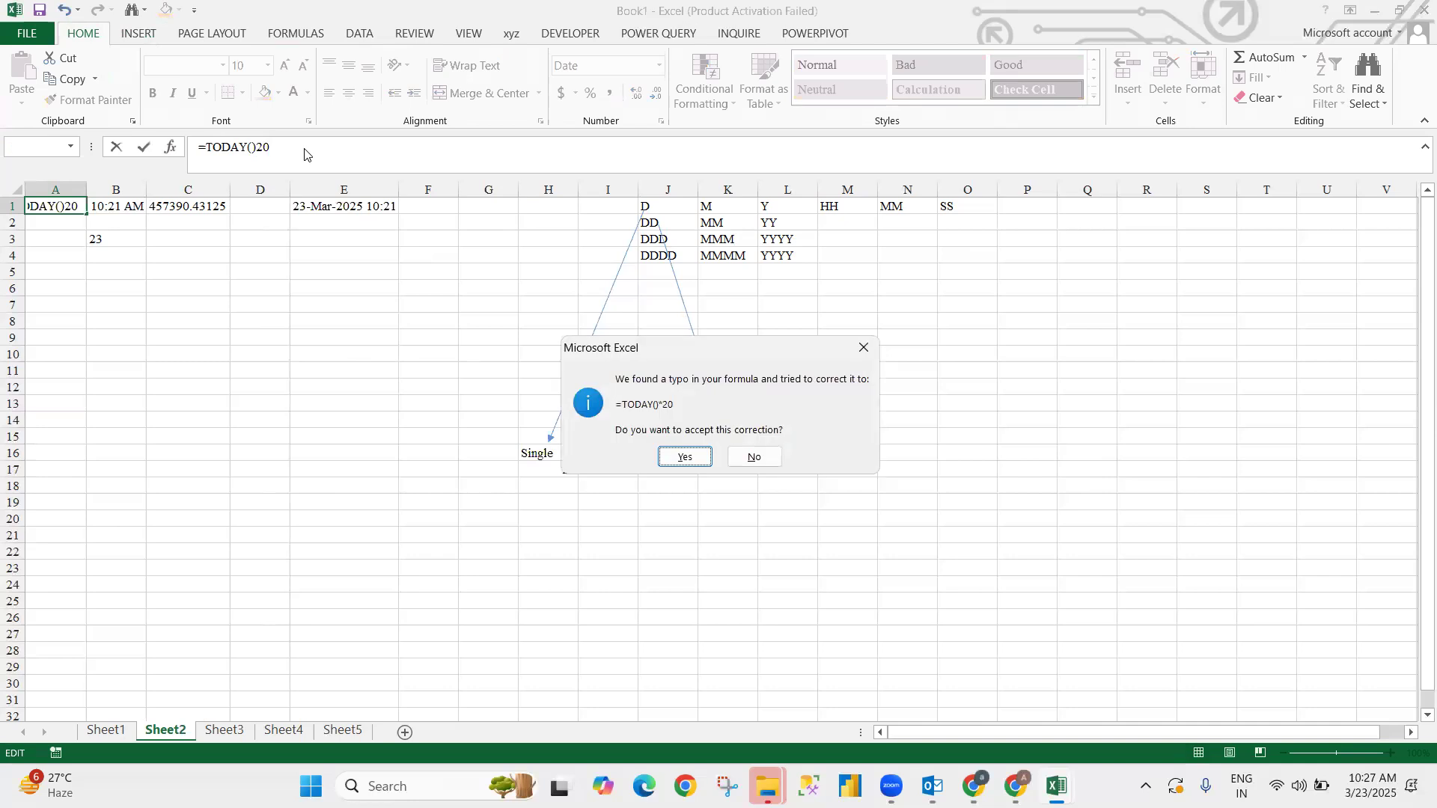
{"action": "key", "text": "Escape"}
{"action": "key", "text": "BackSpace"}
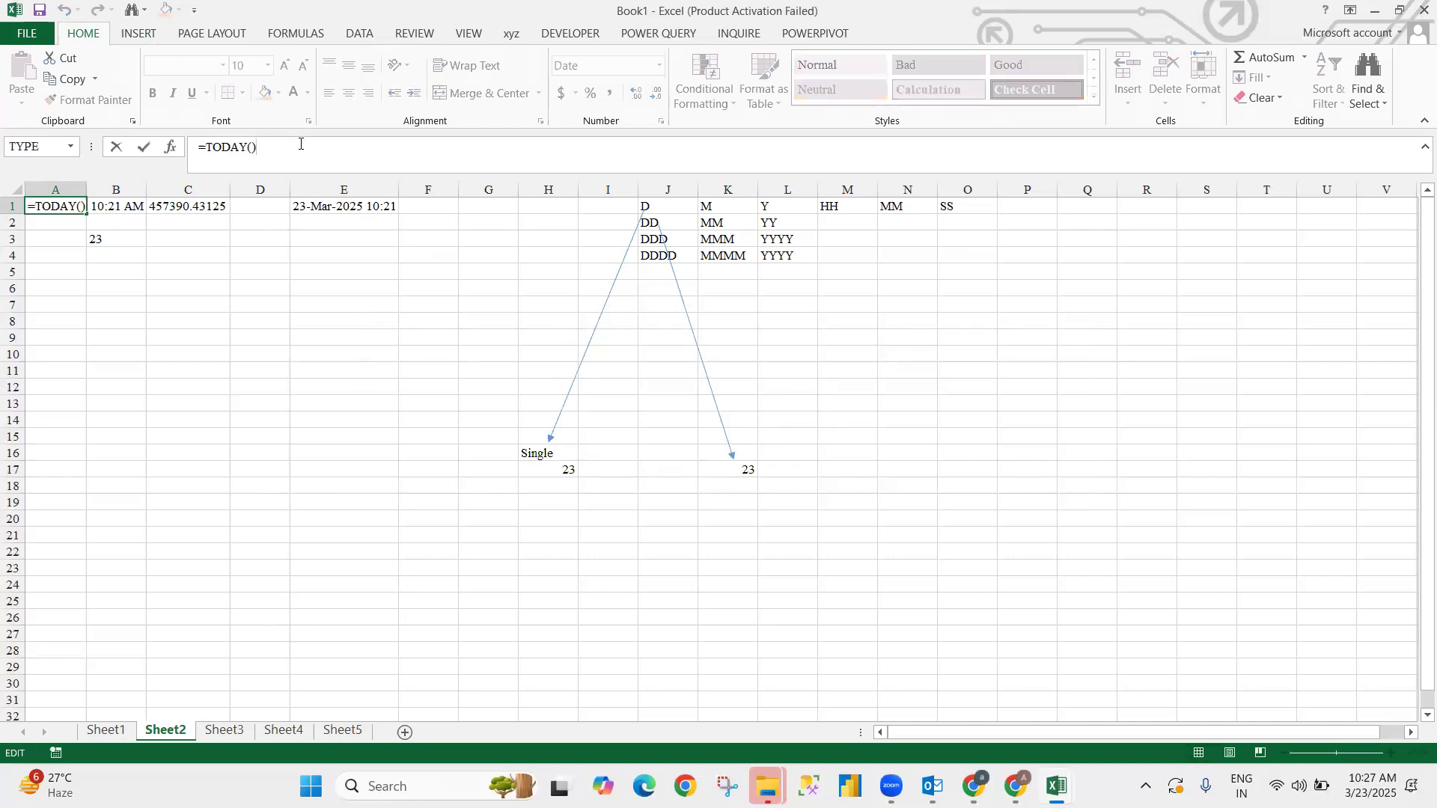
{"action": "type", "text": "-20"}
{"action": "key", "text": "Return"}
- Change B3's formula to =TEXT(A1,"DD") for a two-digit day
{"action": "key", "text": "Down"}
{"action": "key", "text": "Right"}
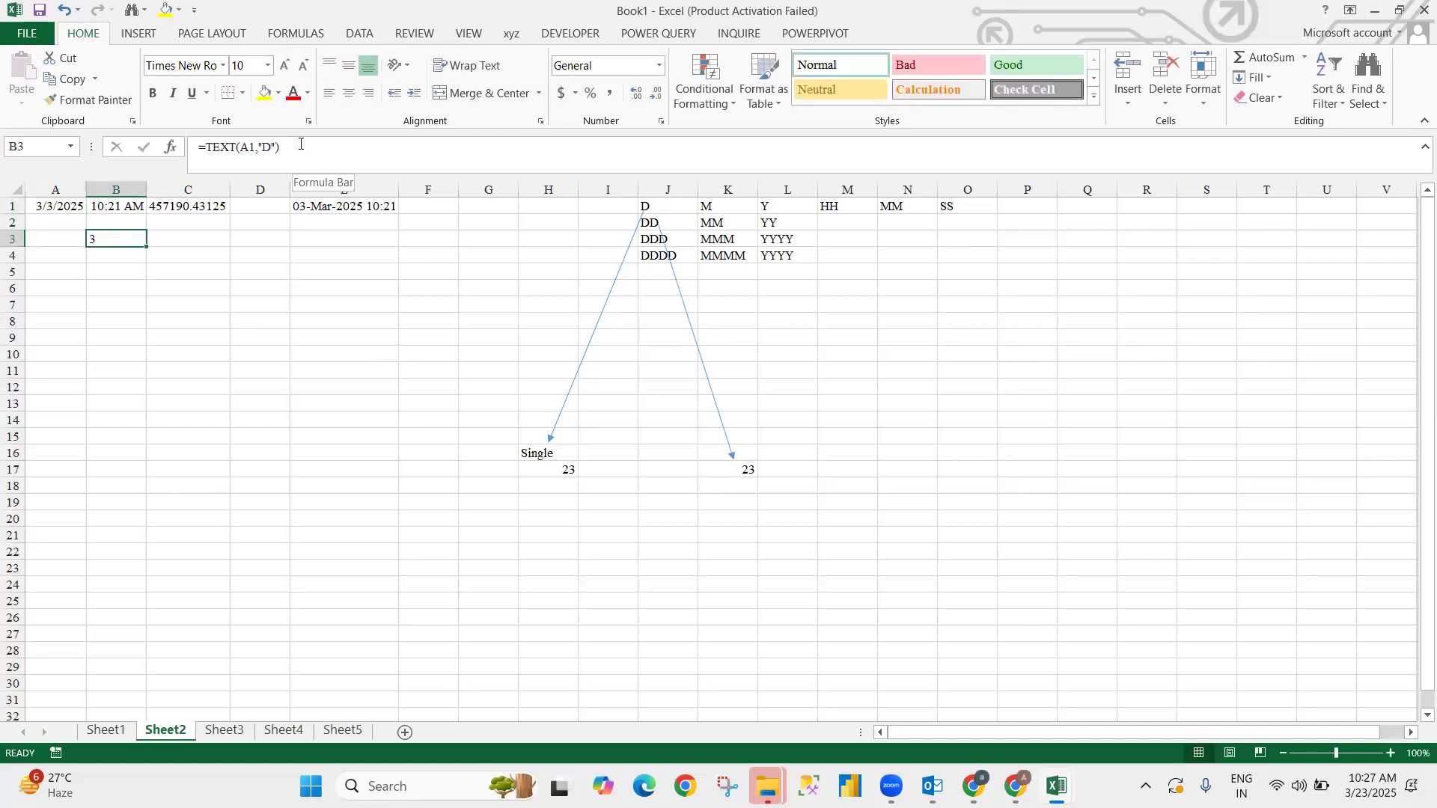
{"action": "left_click", "coordinate": [276, 147]}
{"action": "type", "text": "D"}
{"action": "key", "text": "Return"}
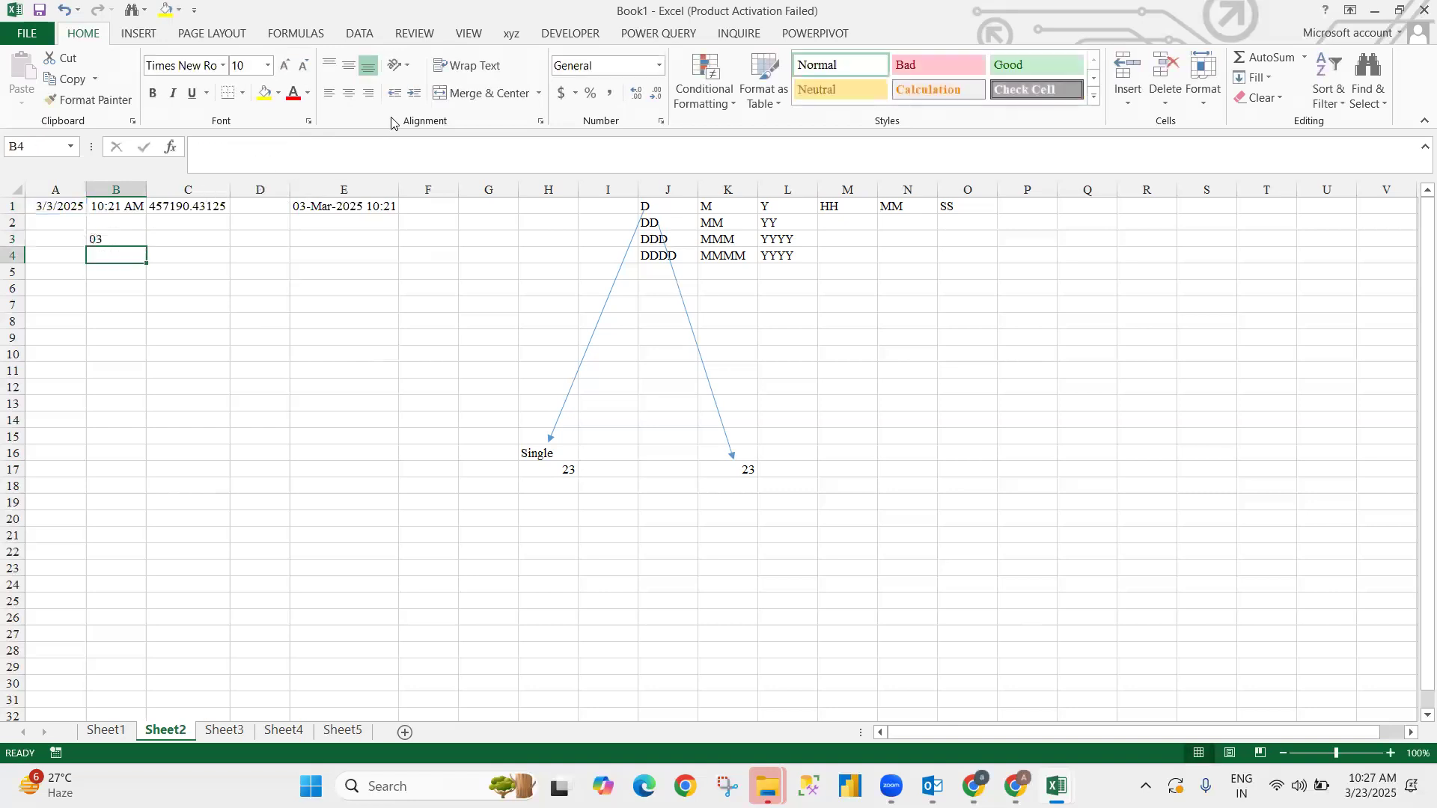
- Restore A1 to =TODAY() by removing the -20 offset
{"action": "key", "text": "Up"}
{"action": "key", "text": "Up"}
{"action": "key", "text": "Up"}
{"action": "key", "text": "Left"}
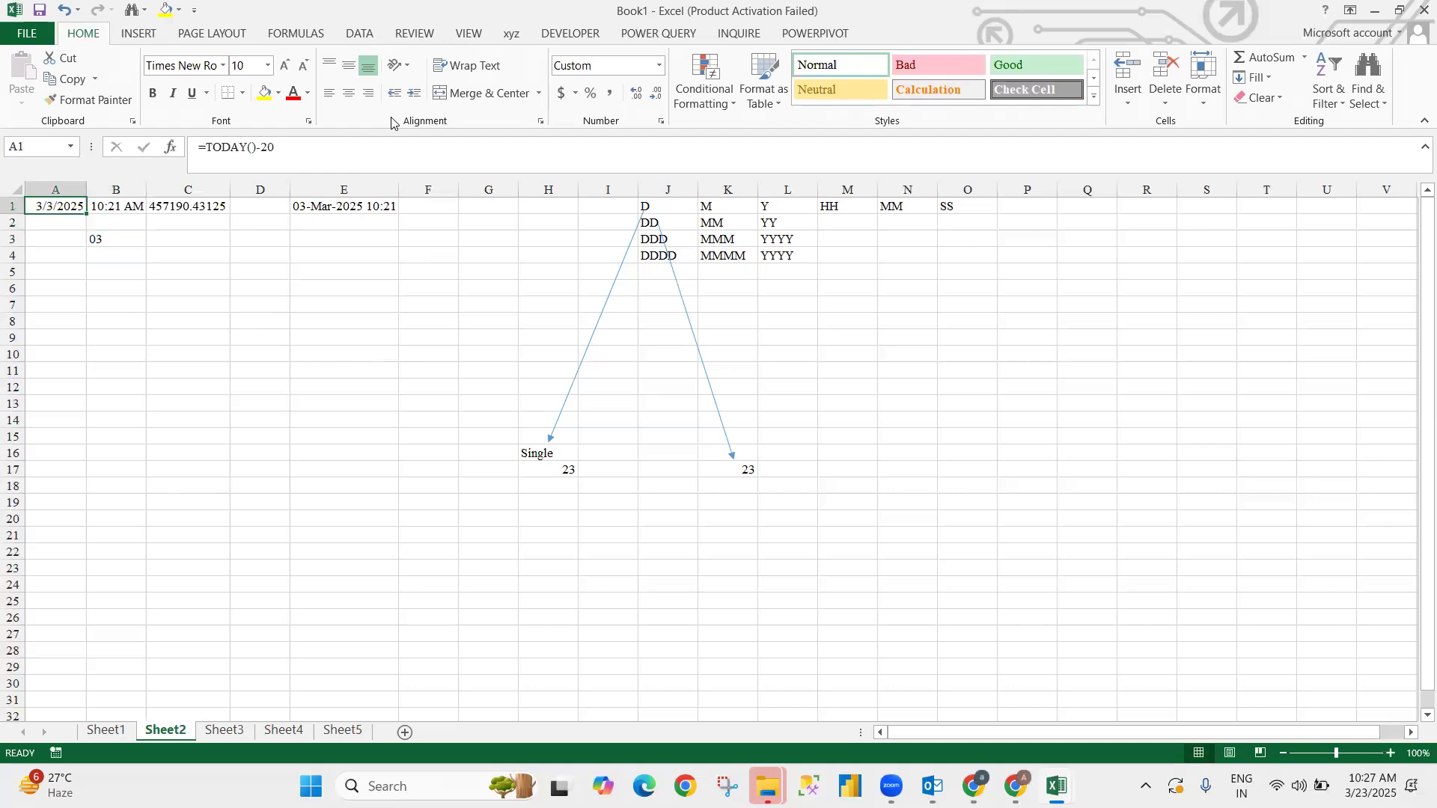
{"action": "left_click", "coordinate": [282, 159]}
{"action": "key", "text": "BackSpace"}
{"action": "key", "text": "BackSpace"}
{"action": "key", "text": "BackSpace"}
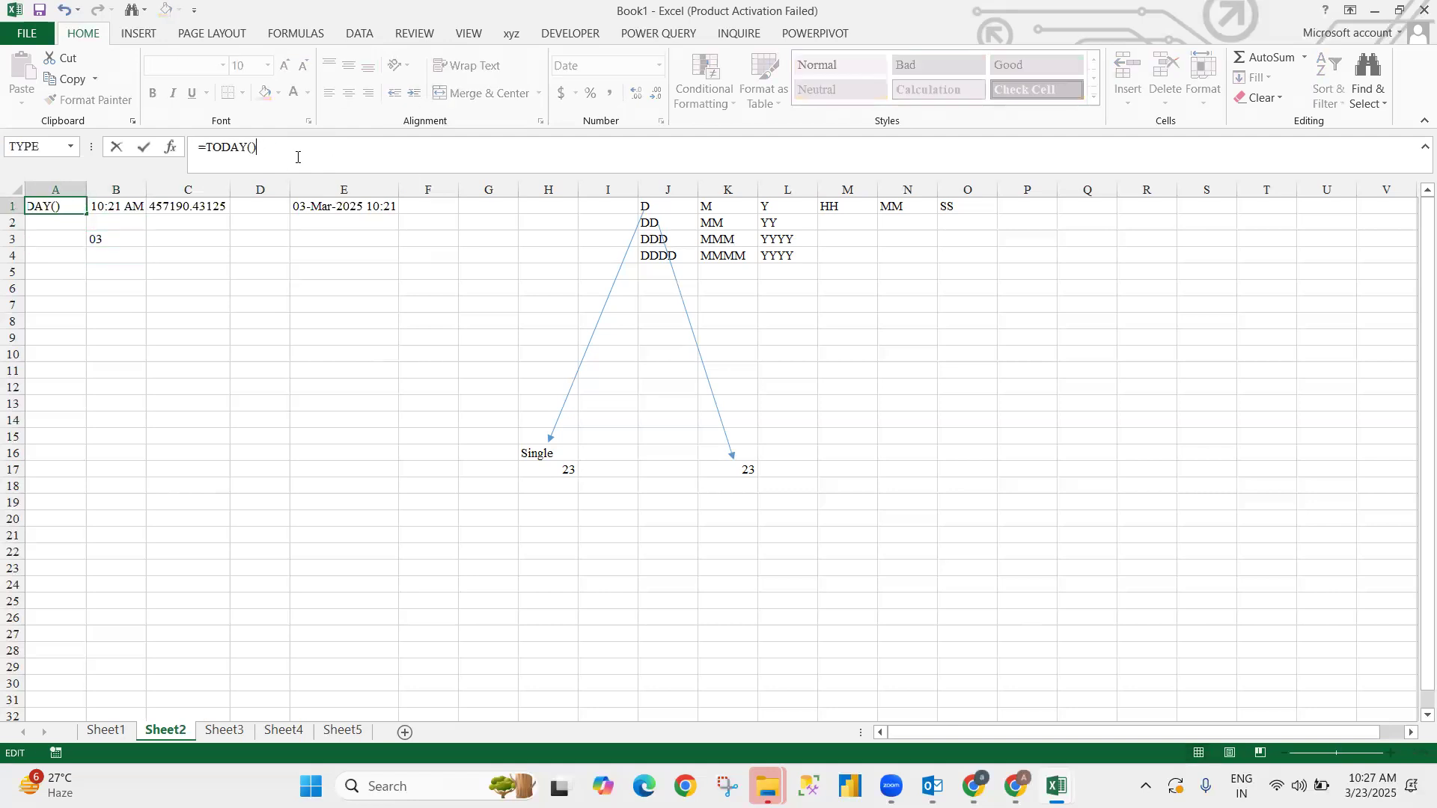
{"action": "key", "text": "Return"}
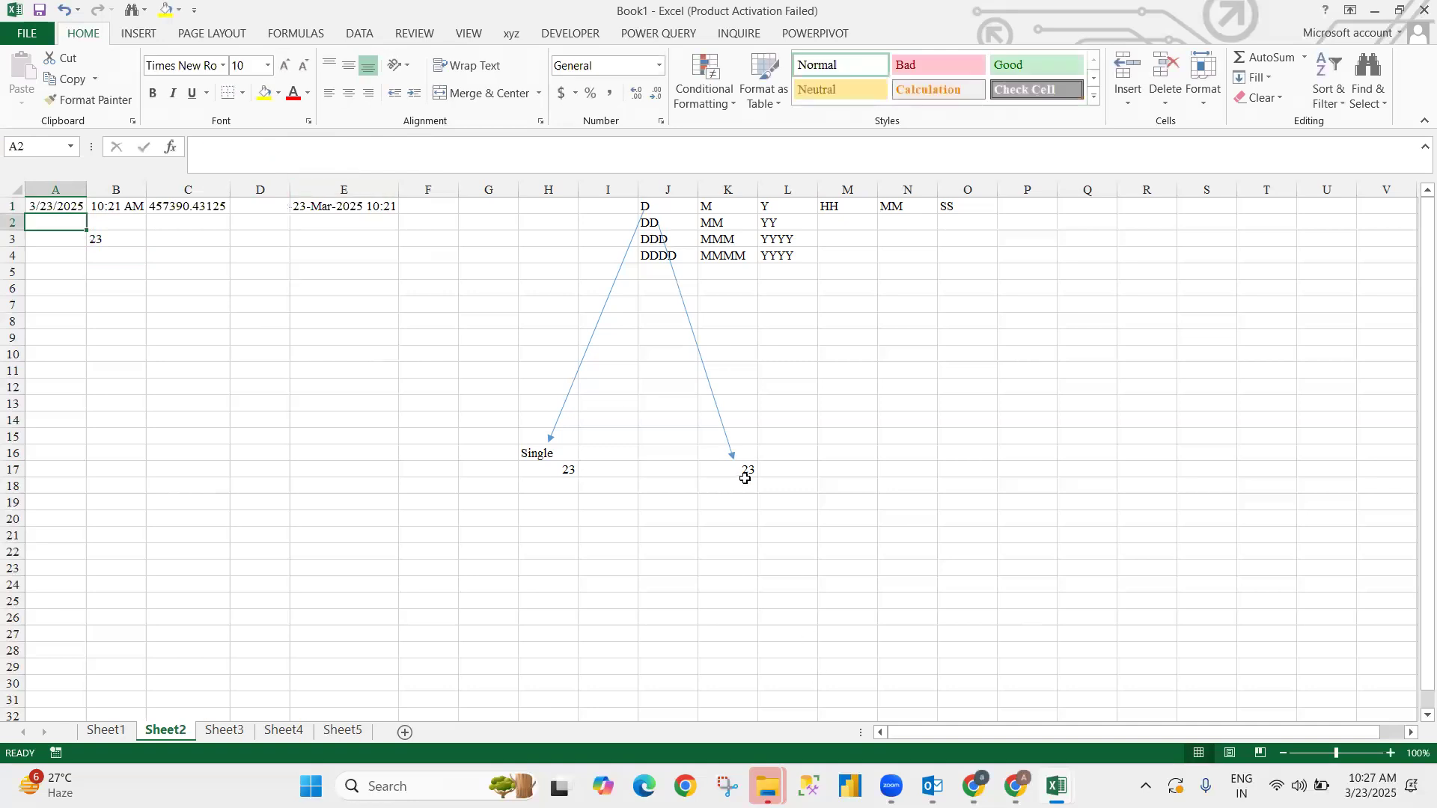
- Copy the DD arrow, point it straight down to row 20, and label J21 Sun
{"action": "left_click", "coordinate": [737, 486]}
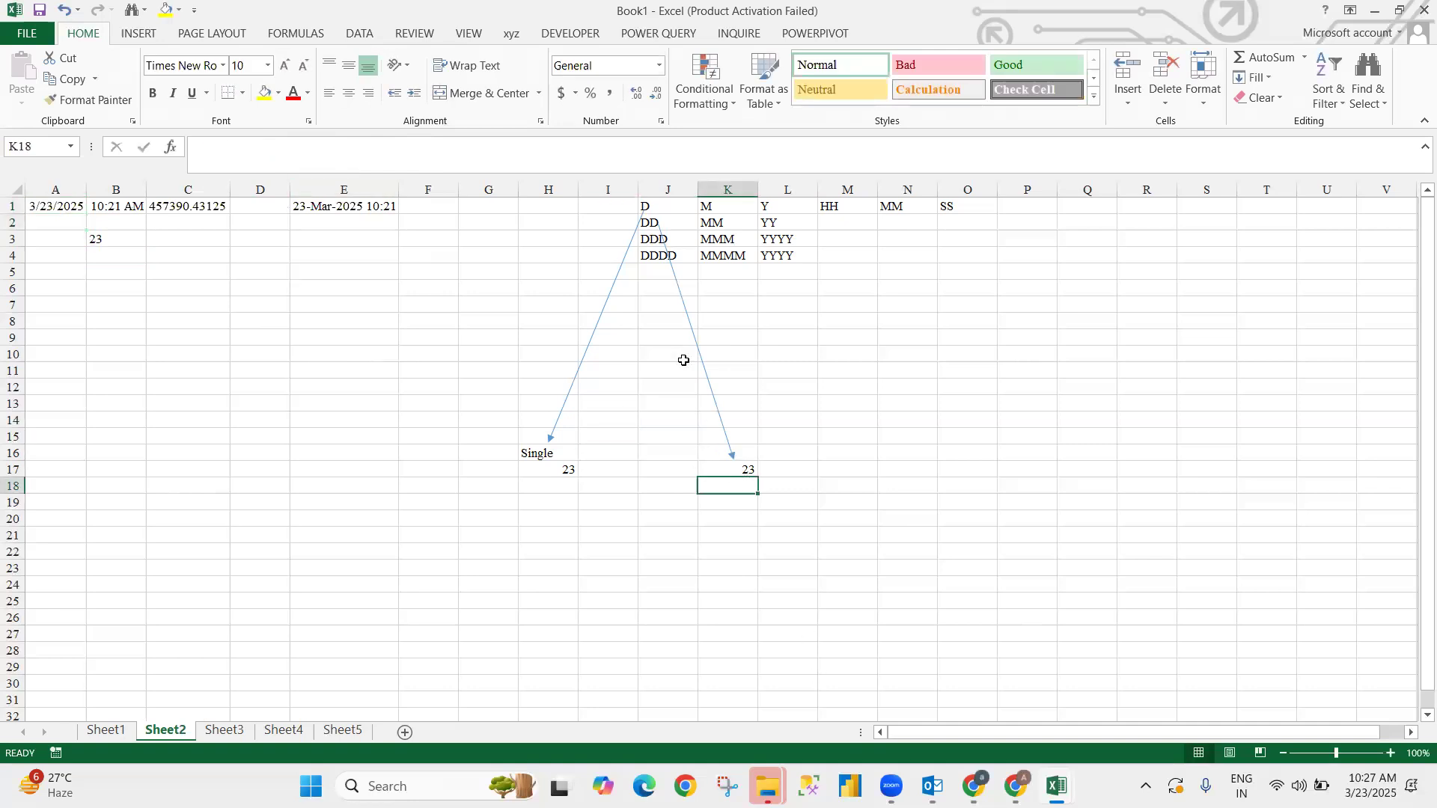
{"action": "left_click", "coordinate": [679, 292]}
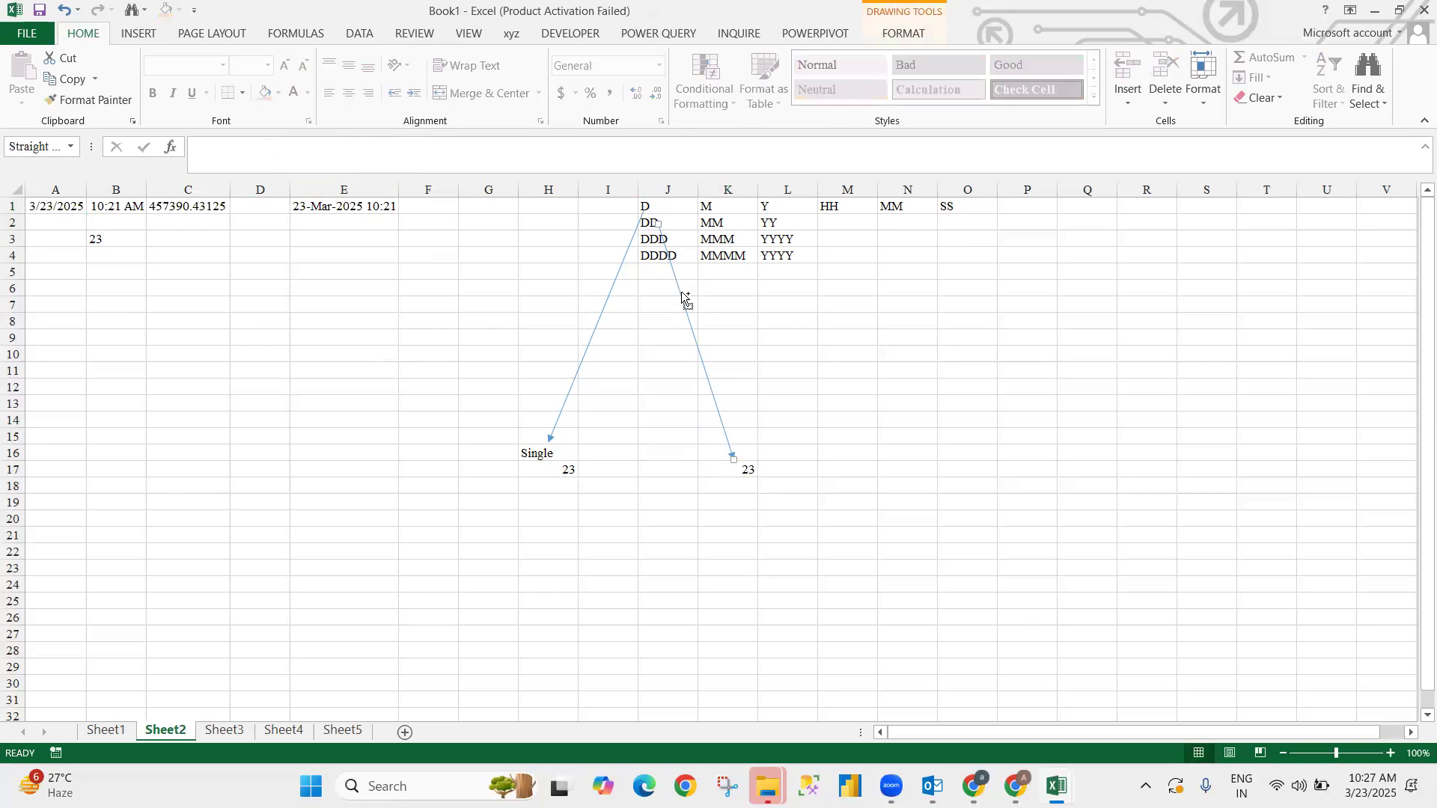
{"action": "left_click_drag", "start_coordinate": [685, 299], "coordinate": [665, 286]}
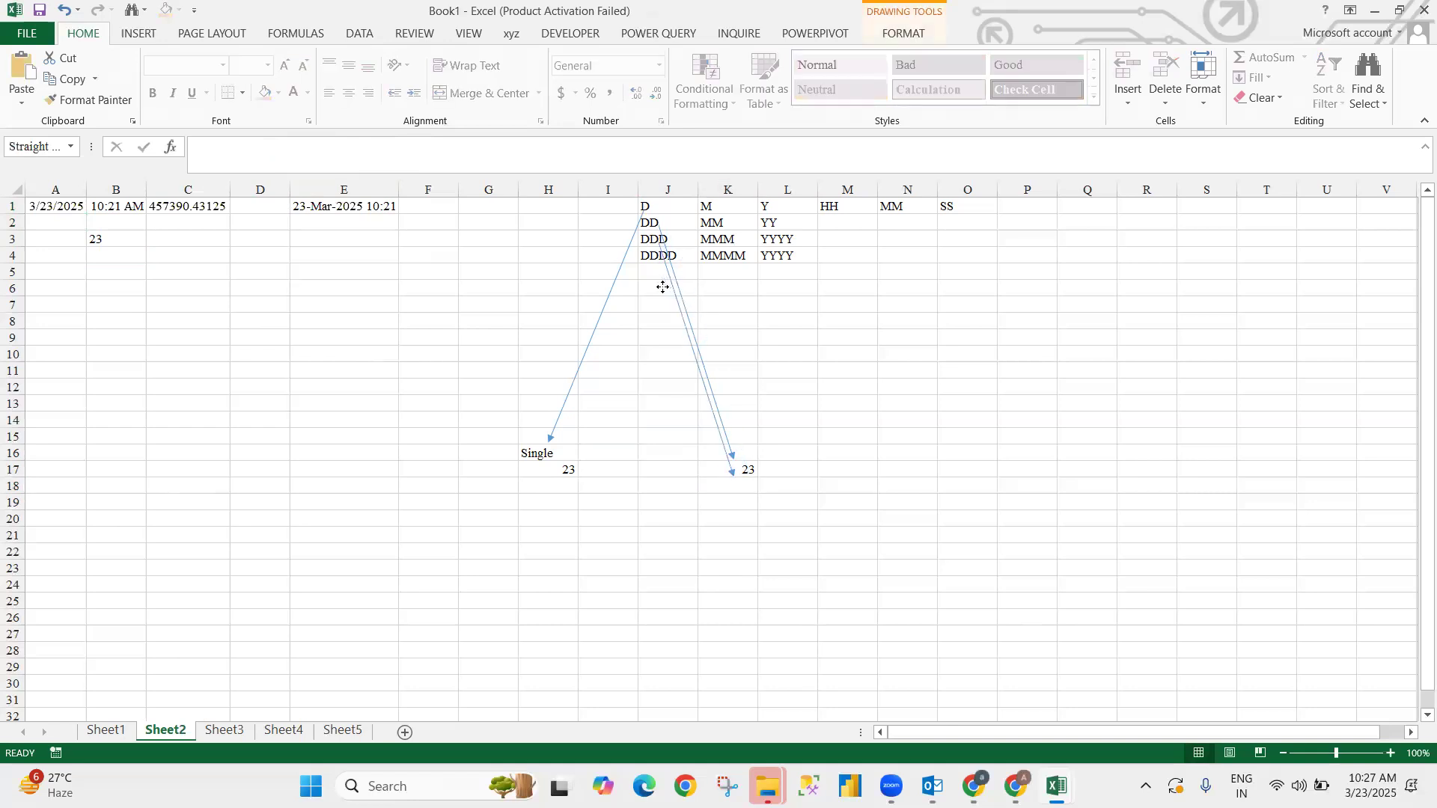
{"action": "left_click_drag", "start_coordinate": [724, 474], "coordinate": [651, 513]}
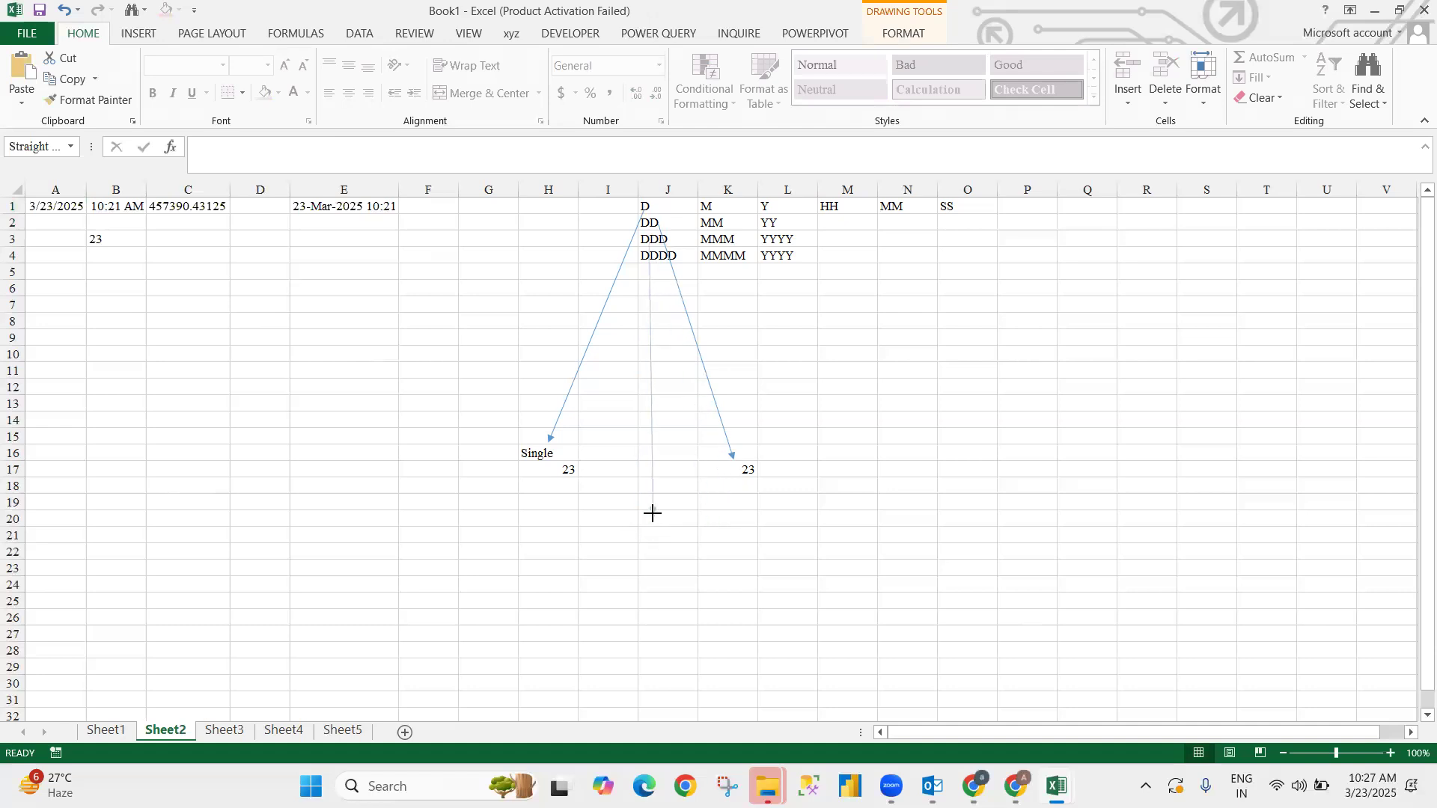
{"action": "left_click", "coordinate": [651, 534]}
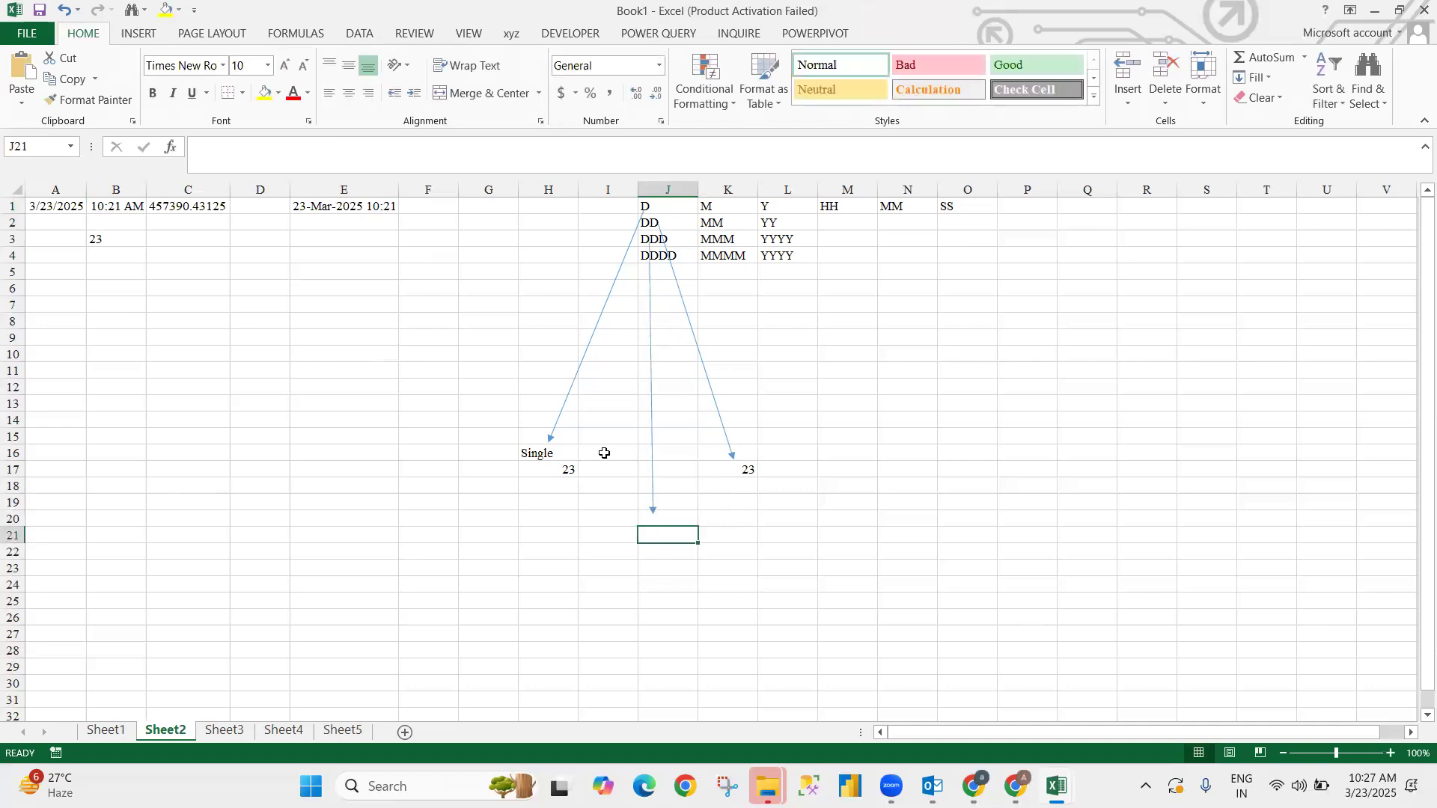
{"action": "type", "text": "Sun"}
{"action": "key", "text": "Return"}
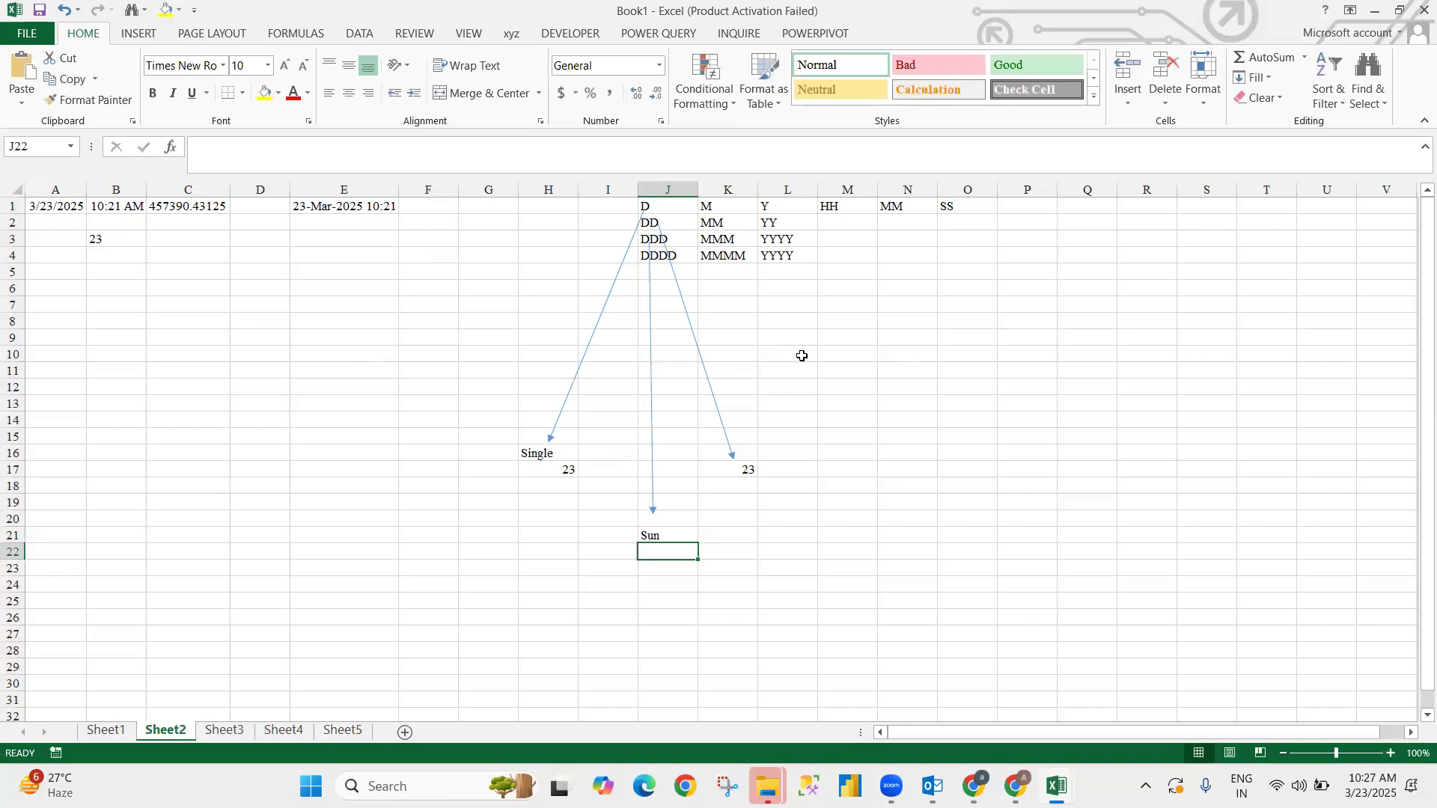
- Duplicate the vertical arrow, stretch it to row 26, and enter Sunday in J27
{"action": "left_click", "coordinate": [650, 346]}
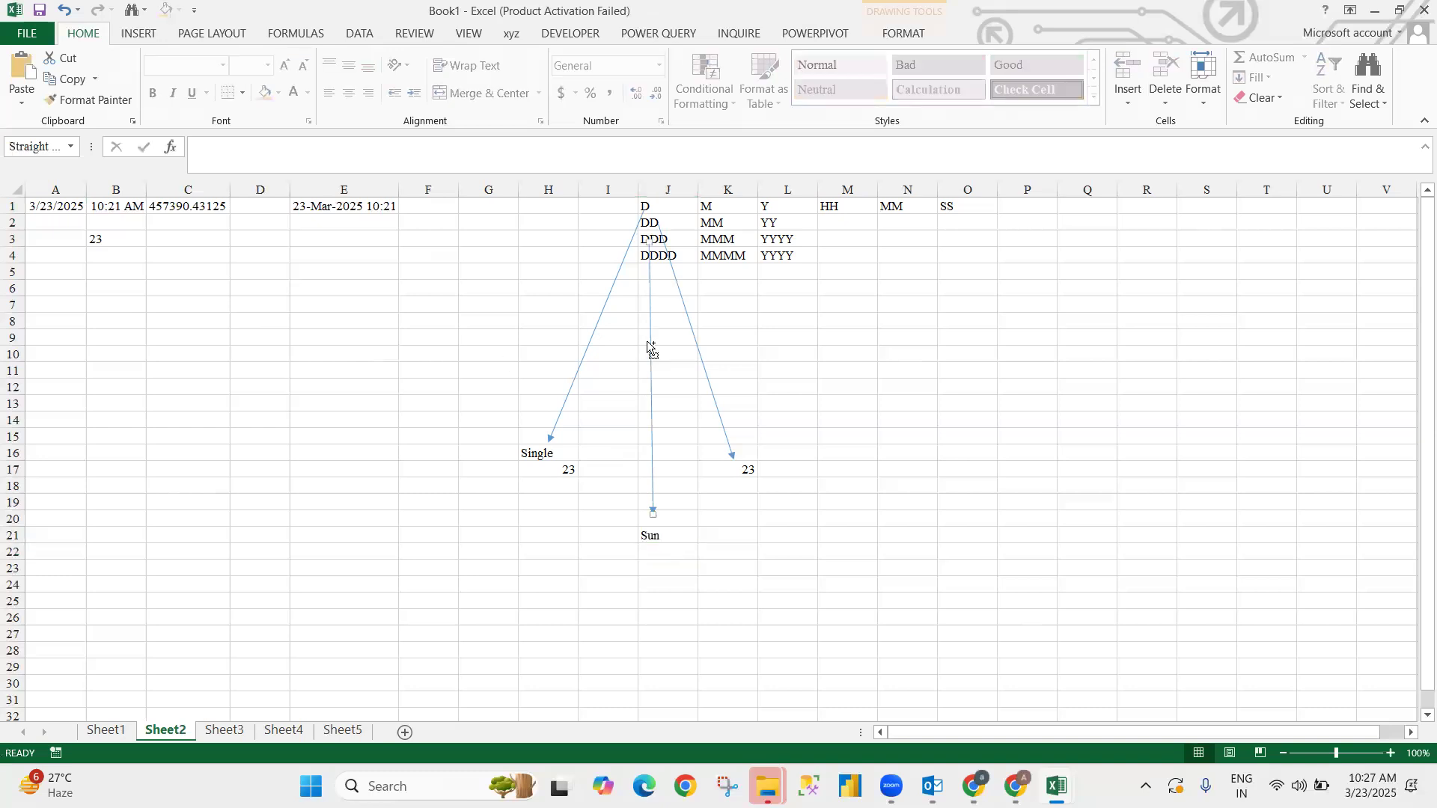
{"action": "key", "text": "ctrl+d"}
{"action": "left_click_drag", "start_coordinate": [662, 323], "coordinate": [662, 327]}
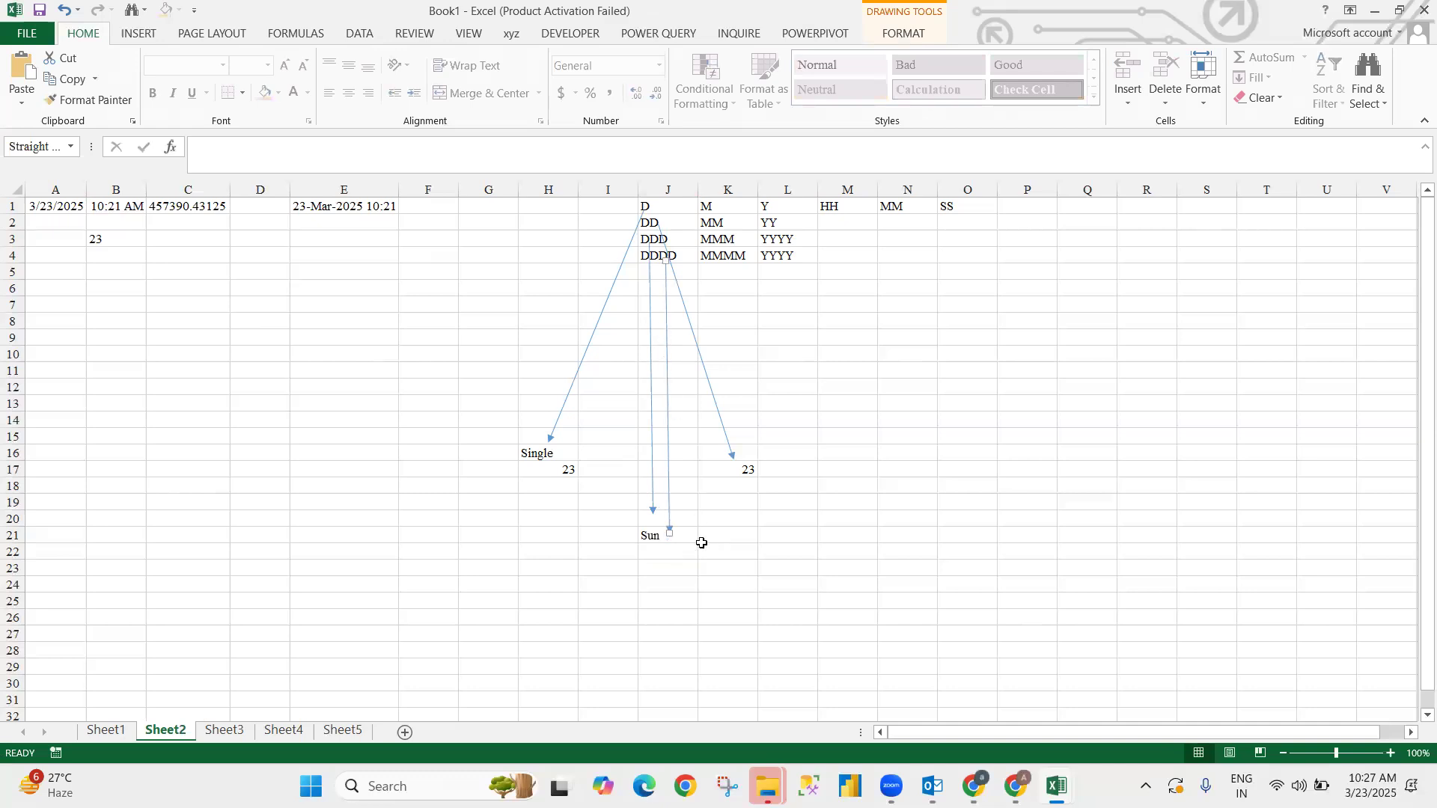
{"action": "left_click_drag", "start_coordinate": [658, 513], "coordinate": [665, 614]}
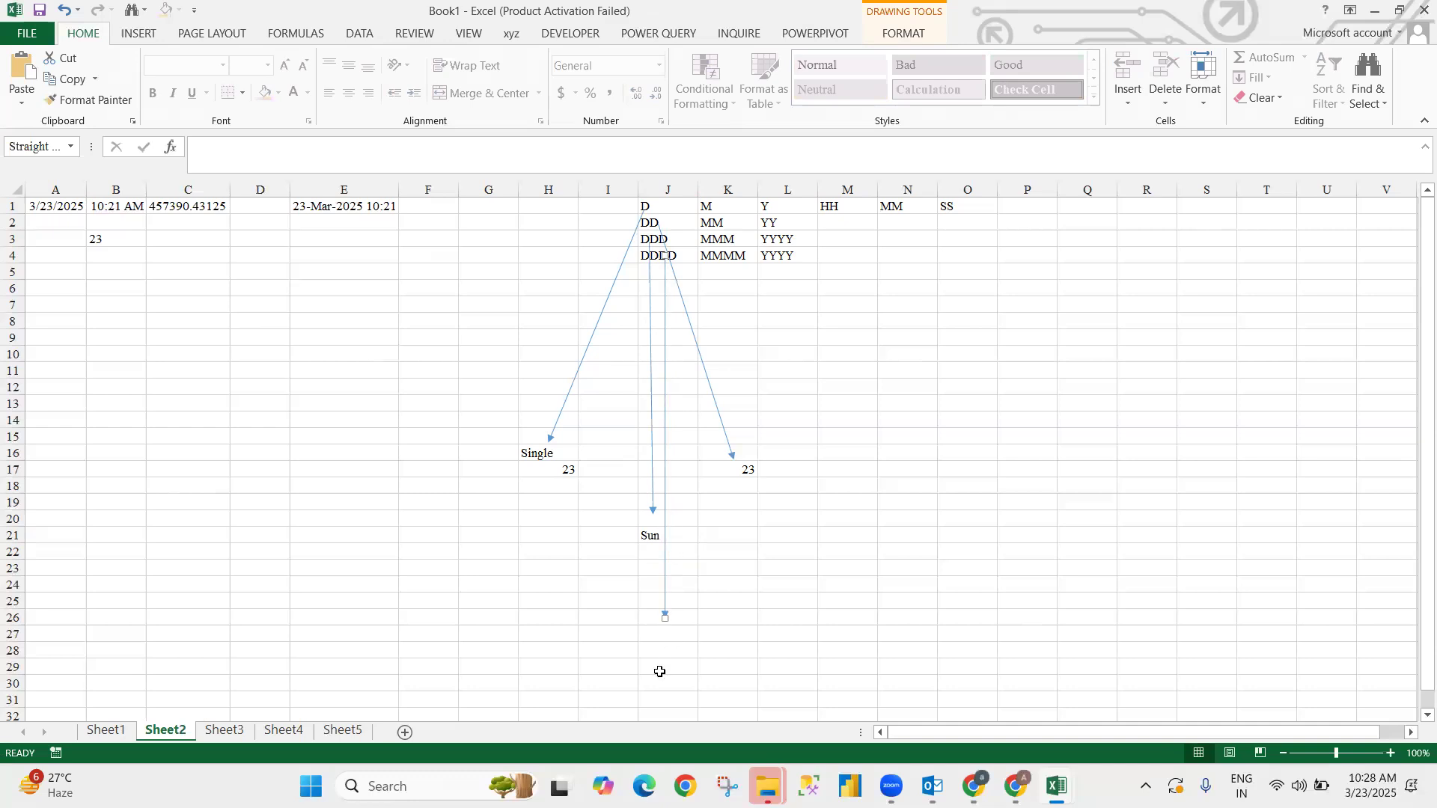
{"action": "left_click", "coordinate": [655, 633]}
{"action": "type", "text": "S"}
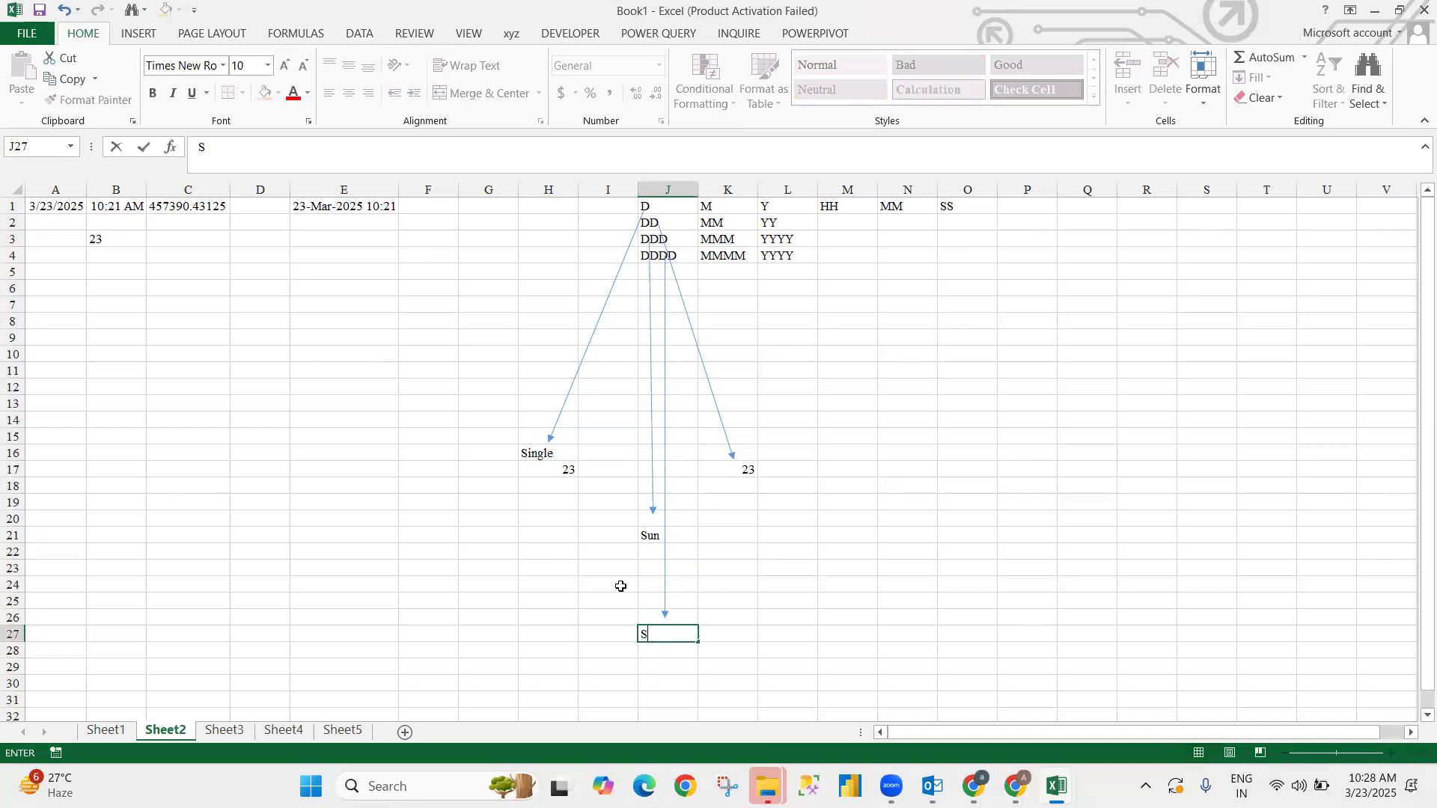
{"action": "type", "text": "unday"}
{"action": "key", "text": "Return"}
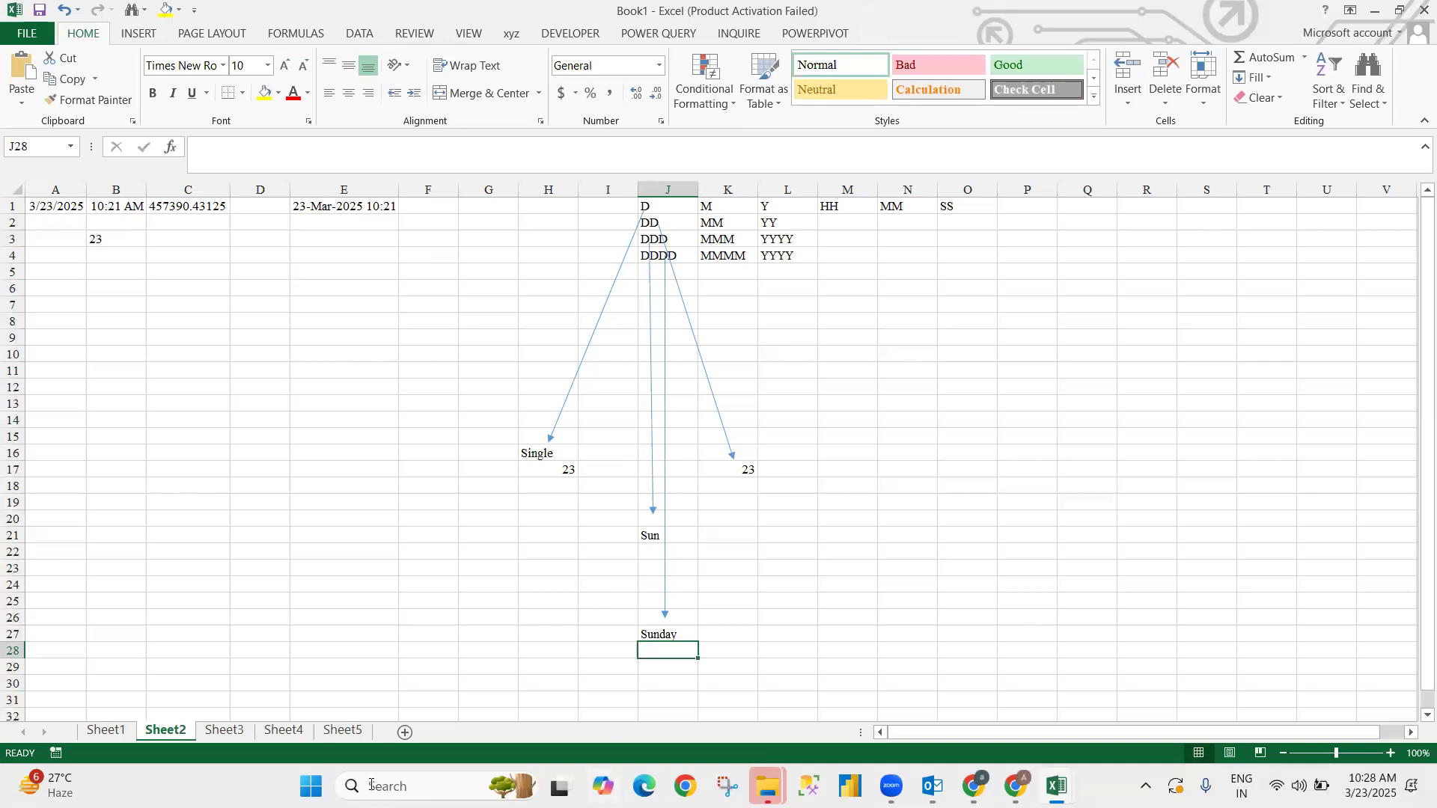
{"action": "left_click", "coordinate": [300, 453]}
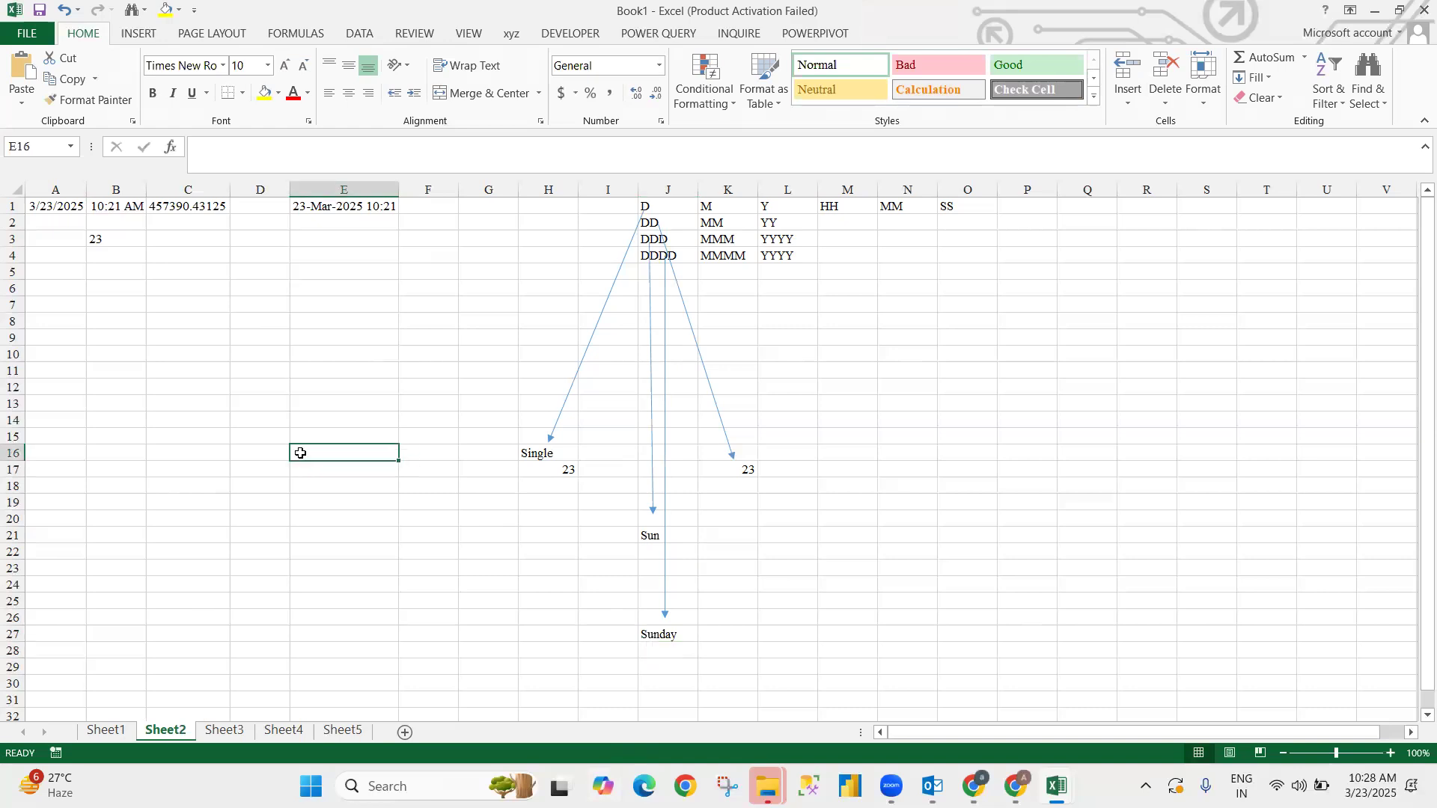
- Fill E1's combined formula down through E10 and clear the stray 23 from B3
{"action": "left_click", "coordinate": [332, 210]}
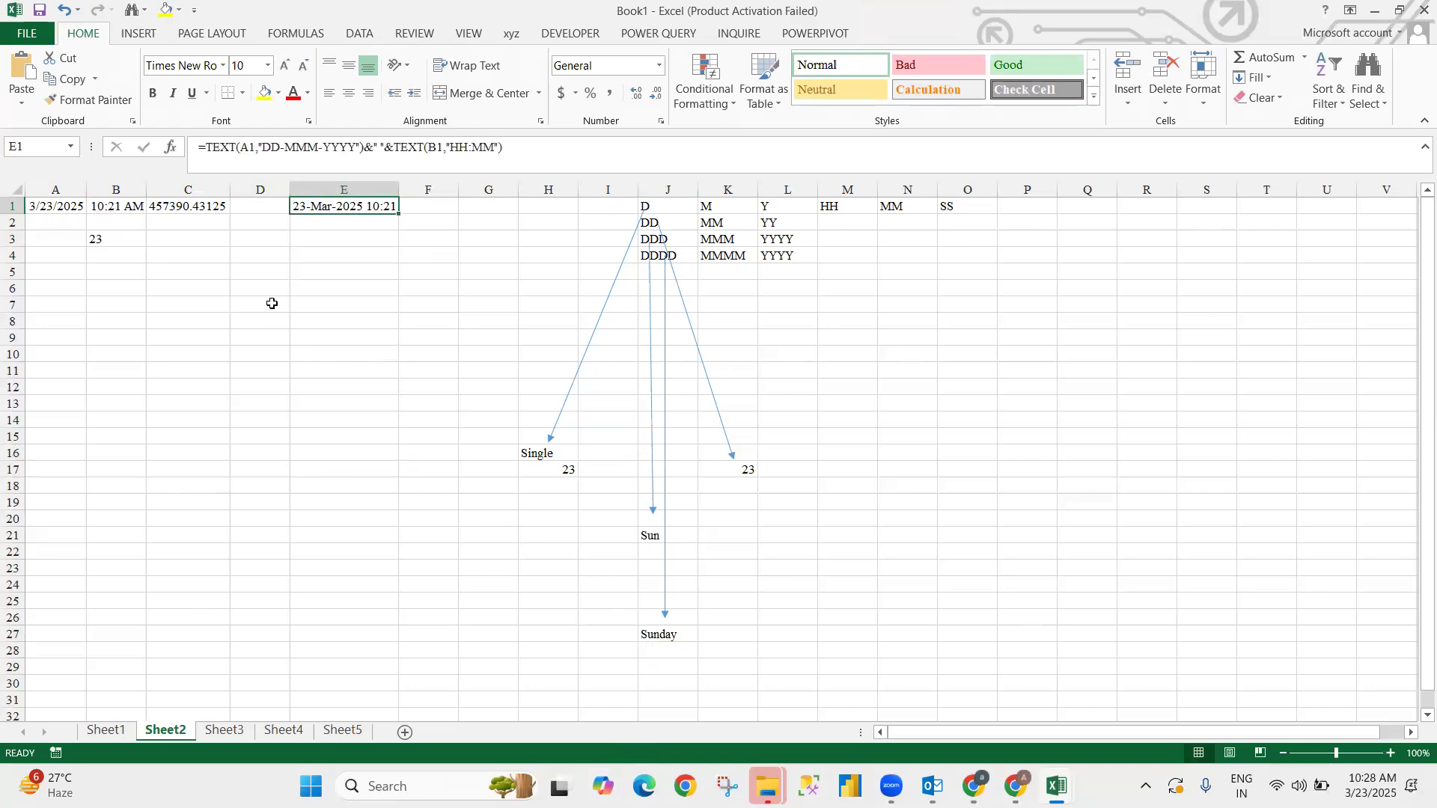
{"action": "key", "text": "shift+Down"}
{"action": "key", "text": "shift+Down"}
{"action": "key", "text": "shift+Down"}
{"action": "key", "text": "shift+Down"}
{"action": "key", "text": "shift+Down"}
{"action": "key", "text": "shift+Down"}
{"action": "key", "text": "shift+Down"}
{"action": "key", "text": "shift+Down"}
{"action": "key", "text": "shift+Down"}
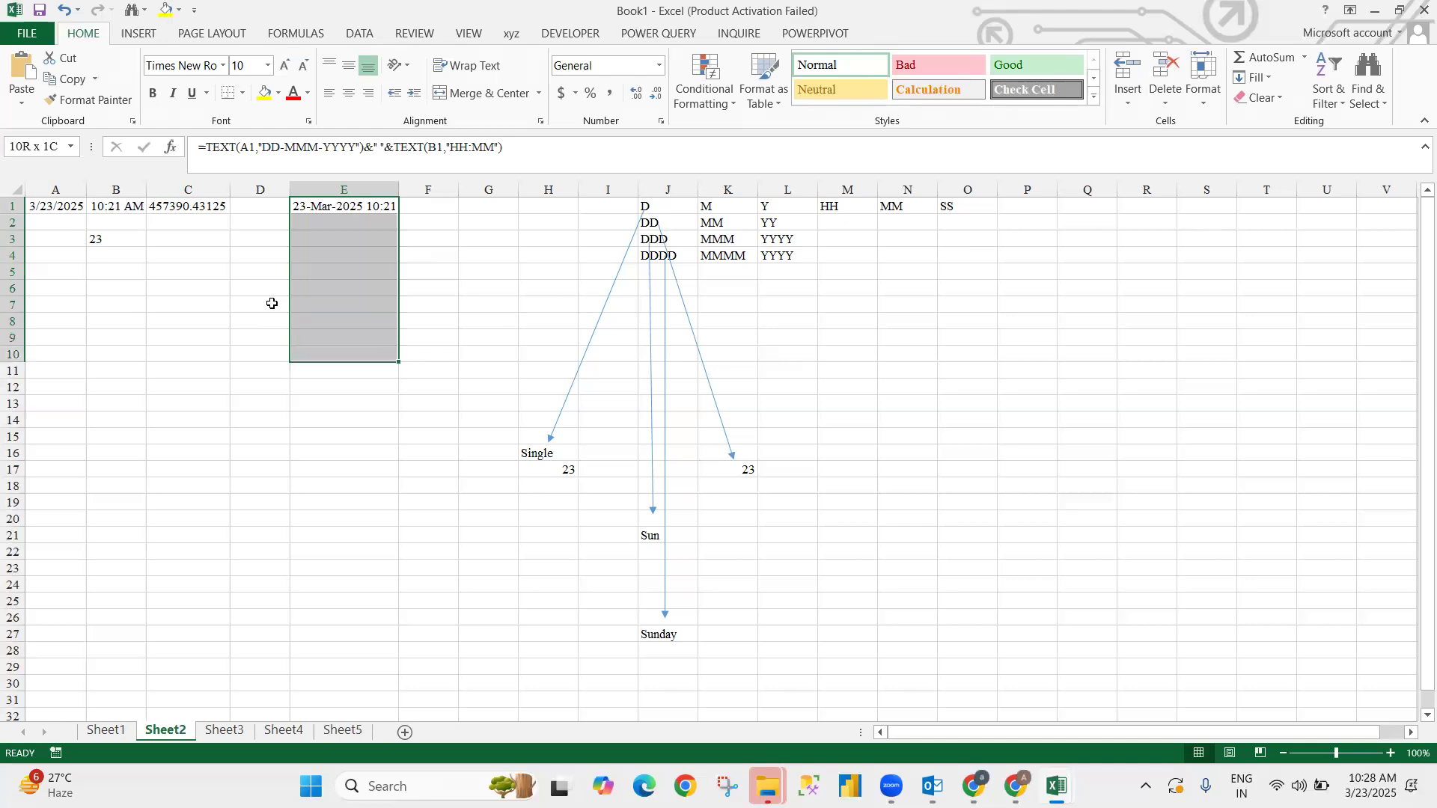
{"action": "key", "text": "ctrl+d"}
{"action": "key", "text": "Up"}
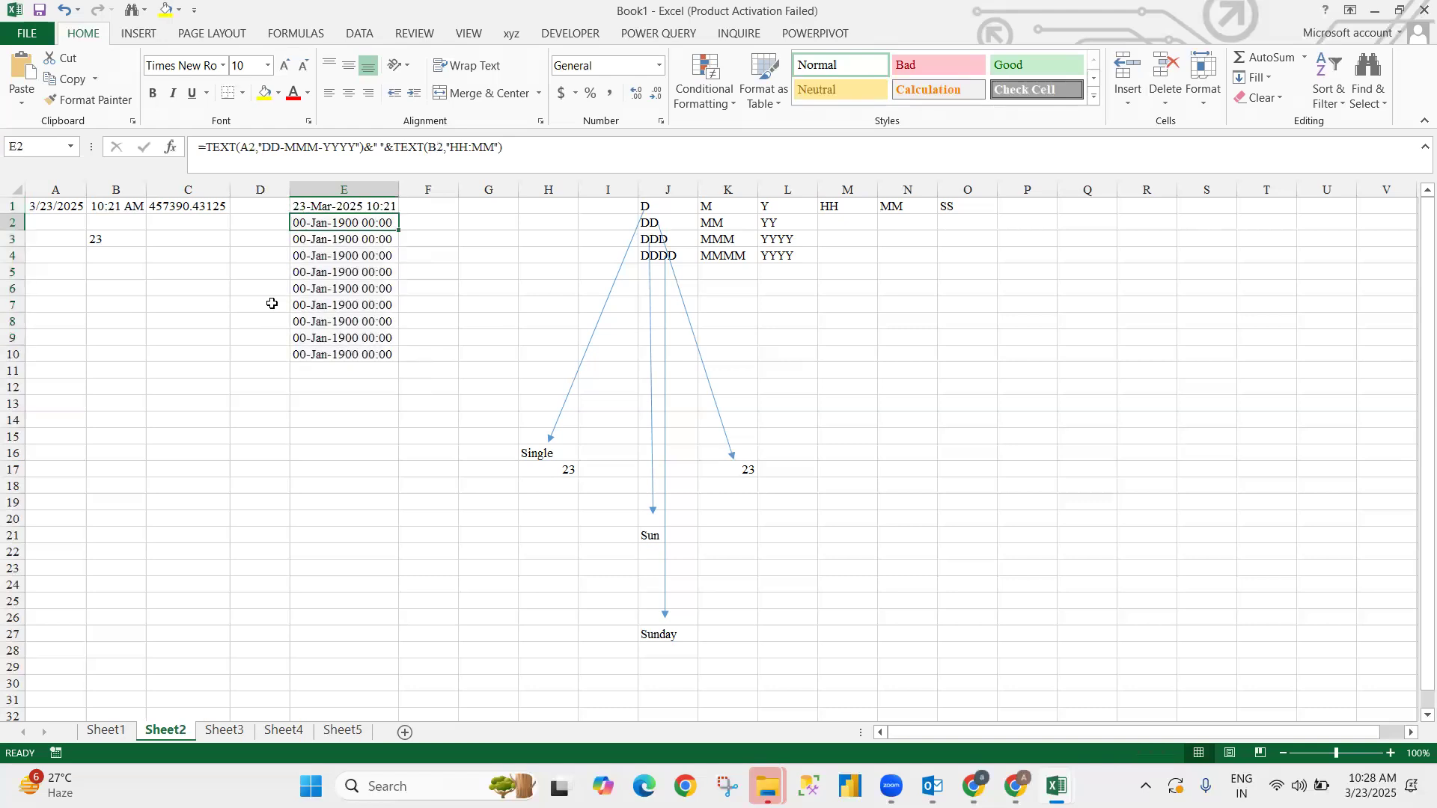
{"action": "key", "text": "Left"}
{"action": "key", "text": "Left"}
{"action": "key", "text": "Left"}
{"action": "key", "text": "Left"}
{"action": "key", "text": "shift+Right"}
{"action": "key", "text": "shift+Right"}
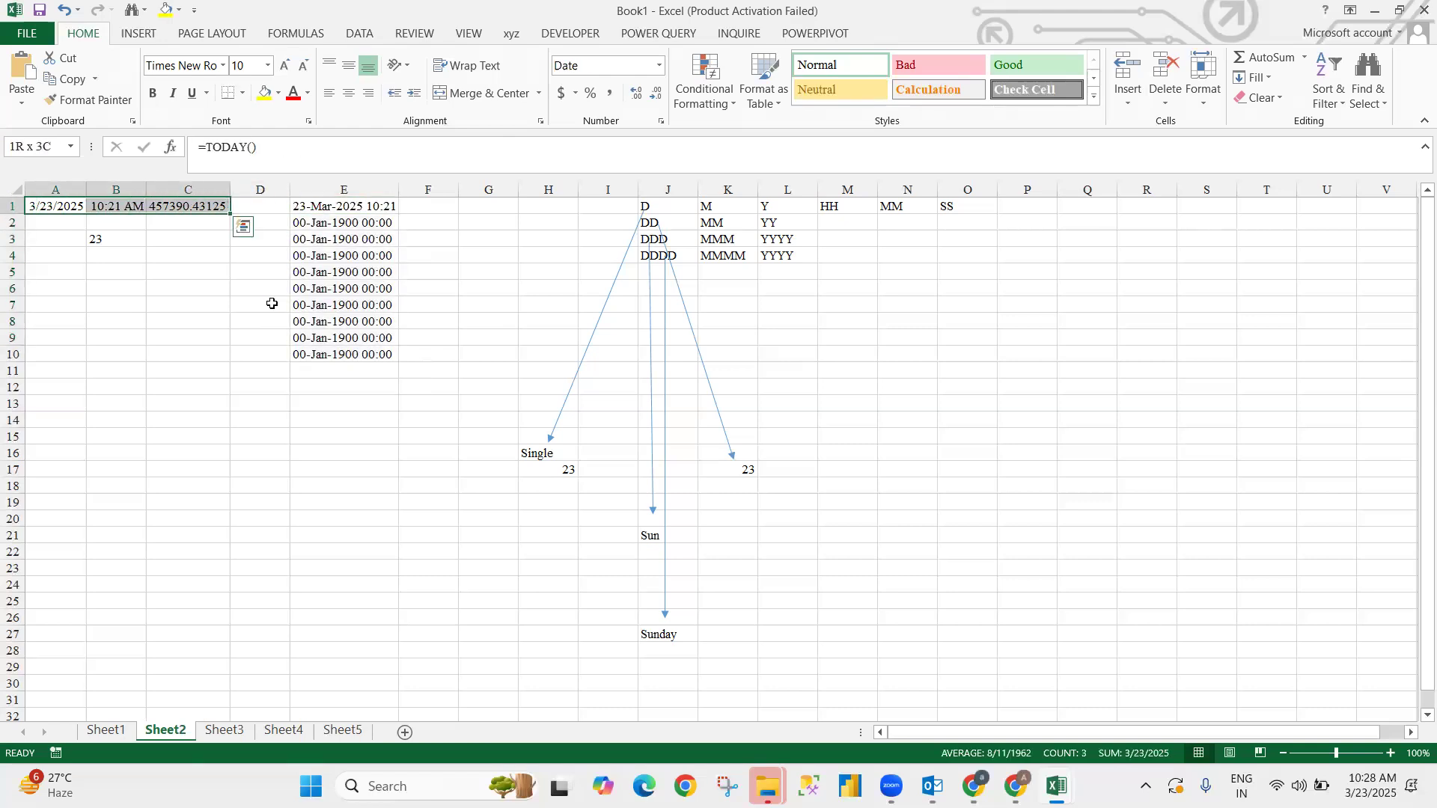
{"action": "key", "text": "shift+Left"}
{"action": "key", "text": "shift+Left"}
{"action": "key", "text": "Right"}
{"action": "key", "text": "Down"}
{"action": "key", "text": "Down"}
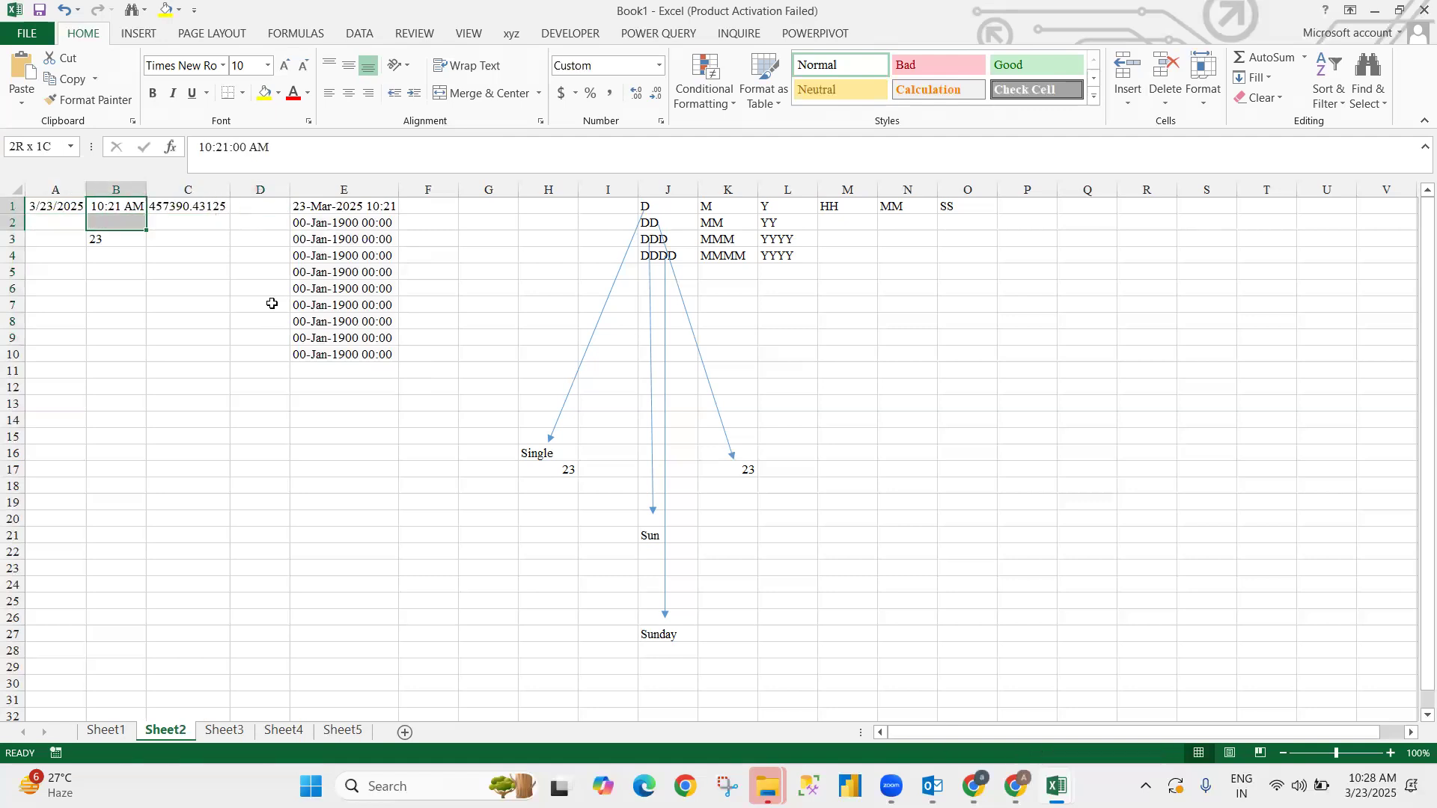
{"action": "key", "text": "Delete"}
- Fill A1's date and B1's time down through row 10, then go to E11
{"action": "key", "text": "Up"}
{"action": "key", "text": "Up"}
{"action": "key", "text": "Left"}
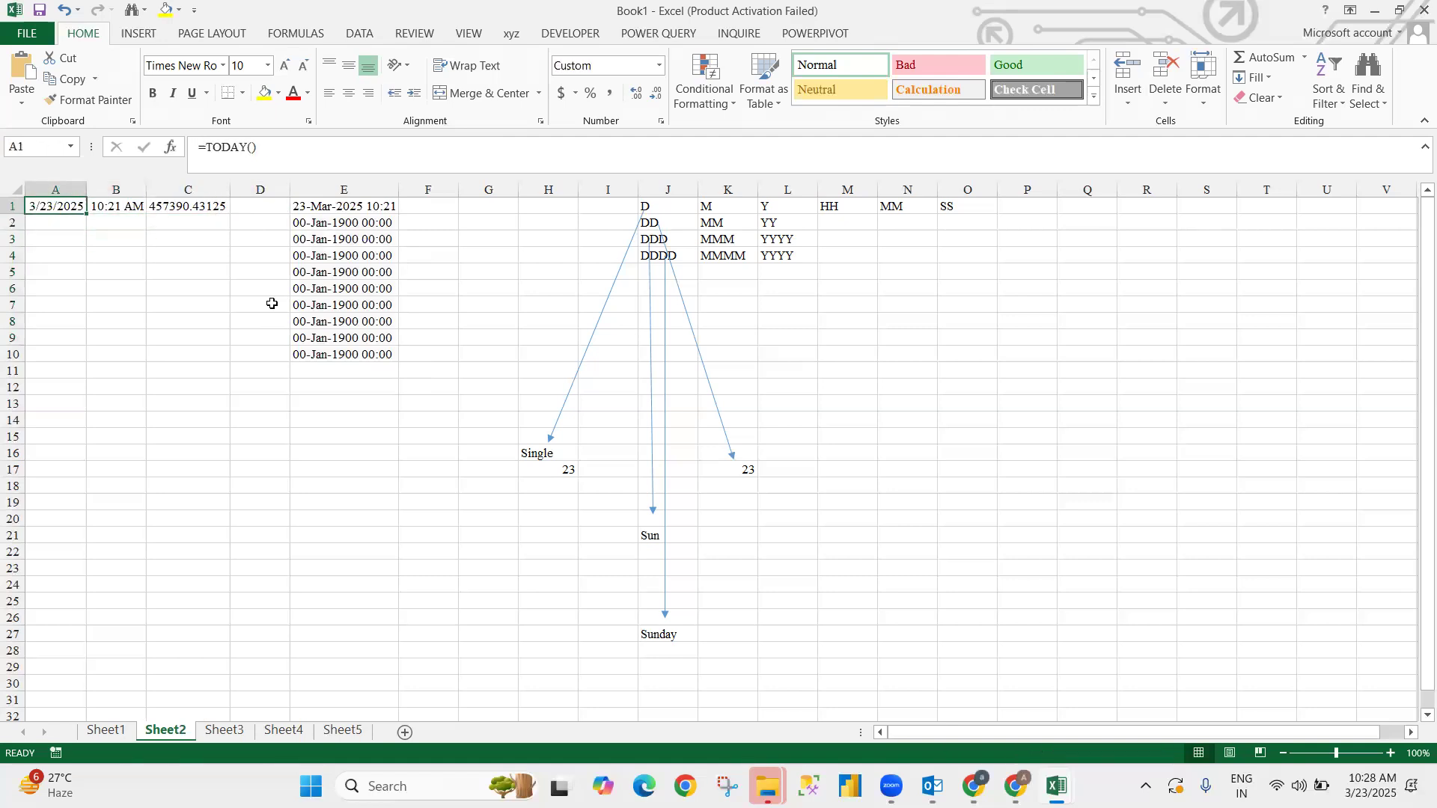
{"action": "key", "text": "shift+Right"}
{"action": "key", "text": "shift+Down"}
{"action": "key", "text": "shift+Down"}
{"action": "key", "text": "shift+Down"}
{"action": "key", "text": "shift+Down"}
{"action": "key", "text": "shift+Down"}
{"action": "key", "text": "shift+Down"}
{"action": "key", "text": "shift+Down"}
{"action": "key", "text": "shift+Down"}
{"action": "key", "text": "shift+Down"}
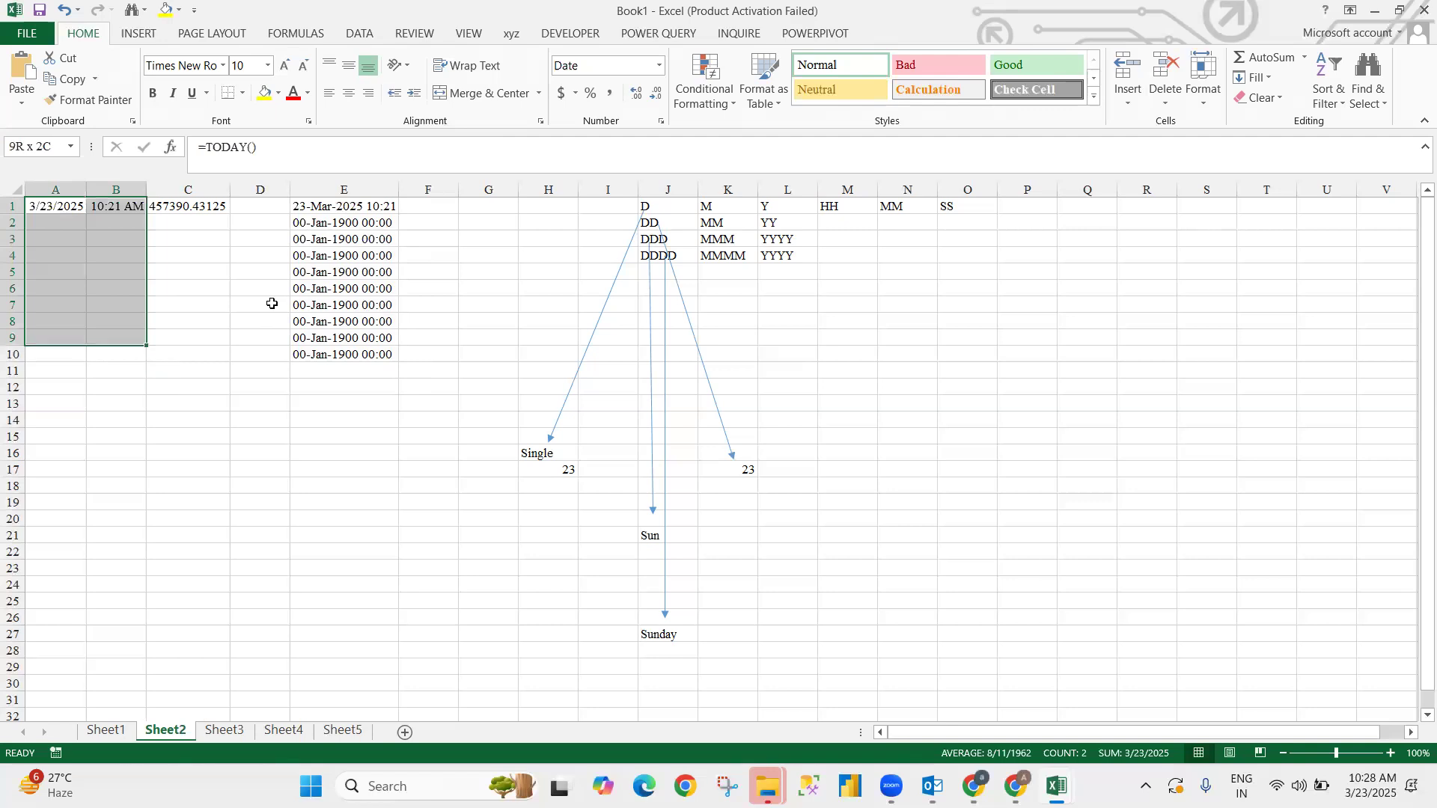
{"action": "key", "text": "ctrl+d"}
{"action": "key", "text": "Right"}
{"action": "key", "text": "Right"}
{"action": "key", "text": "Right"}
{"action": "key", "text": "Right"}
{"action": "key", "text": "Right"}
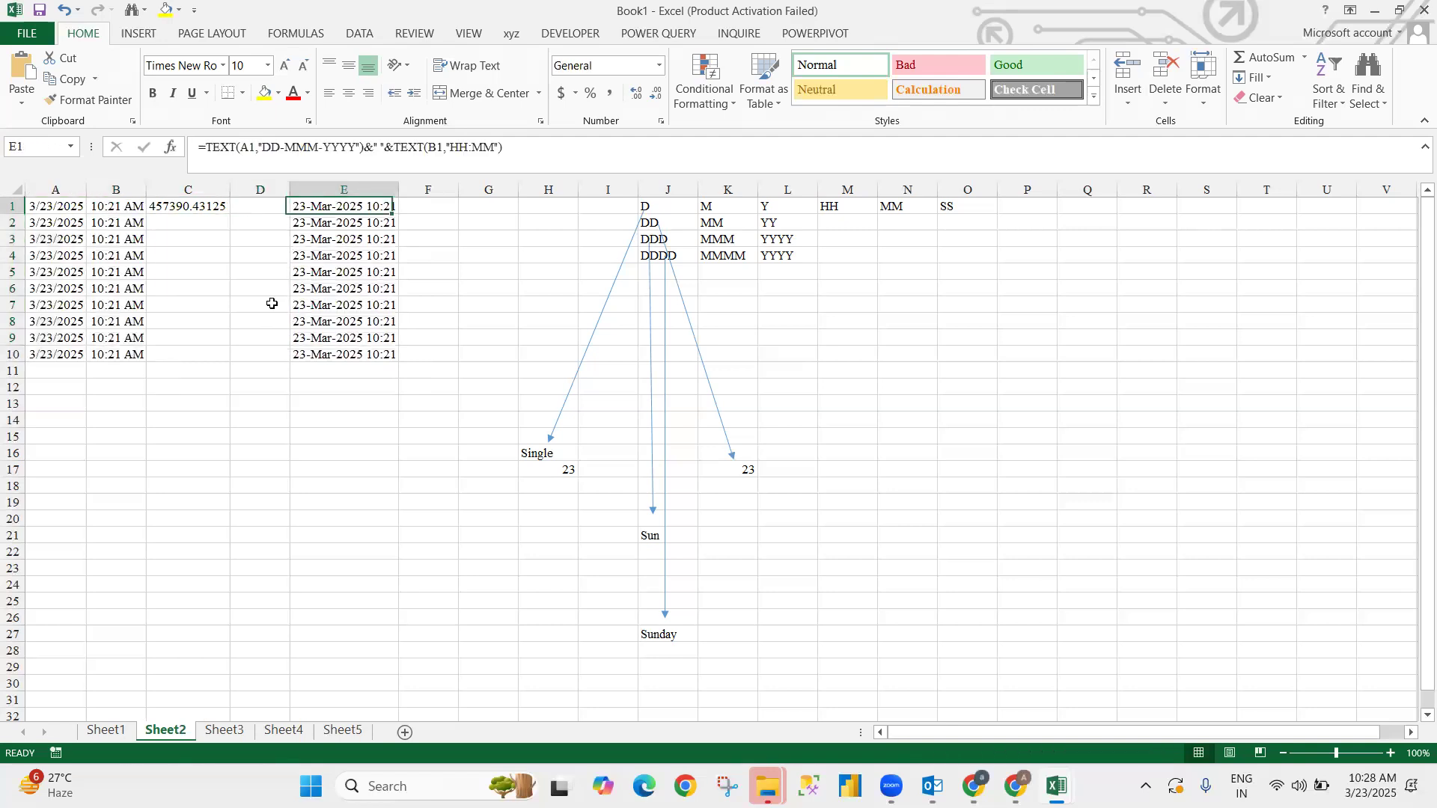
{"action": "key", "text": "Left"}
{"action": "key", "text": "ctrl+Down"}
{"action": "key", "text": "Down"}
- Enter =SUM(E1:E10) in E11, which totals the text values to 0
{"action": "type", "text": "=sum"}
{"action": "key", "text": "Tab"}
{"action": "key", "text": "Up"}
{"action": "key", "text": "ctrl+shift+Up"}
{"action": "type", "text": ")"}
{"action": "key", "text": "ctrl+Return"}
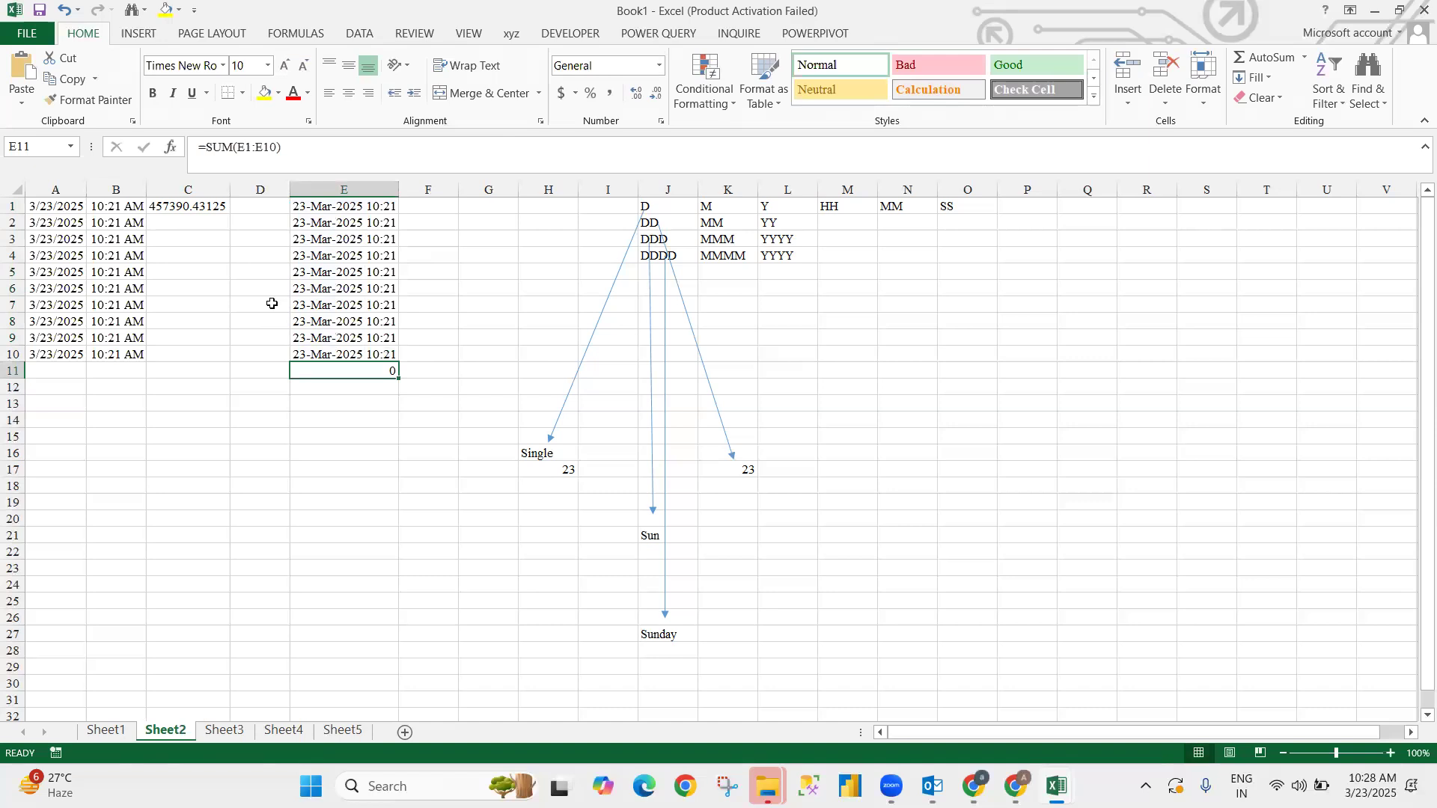
{"action": "key", "text": "Up"}
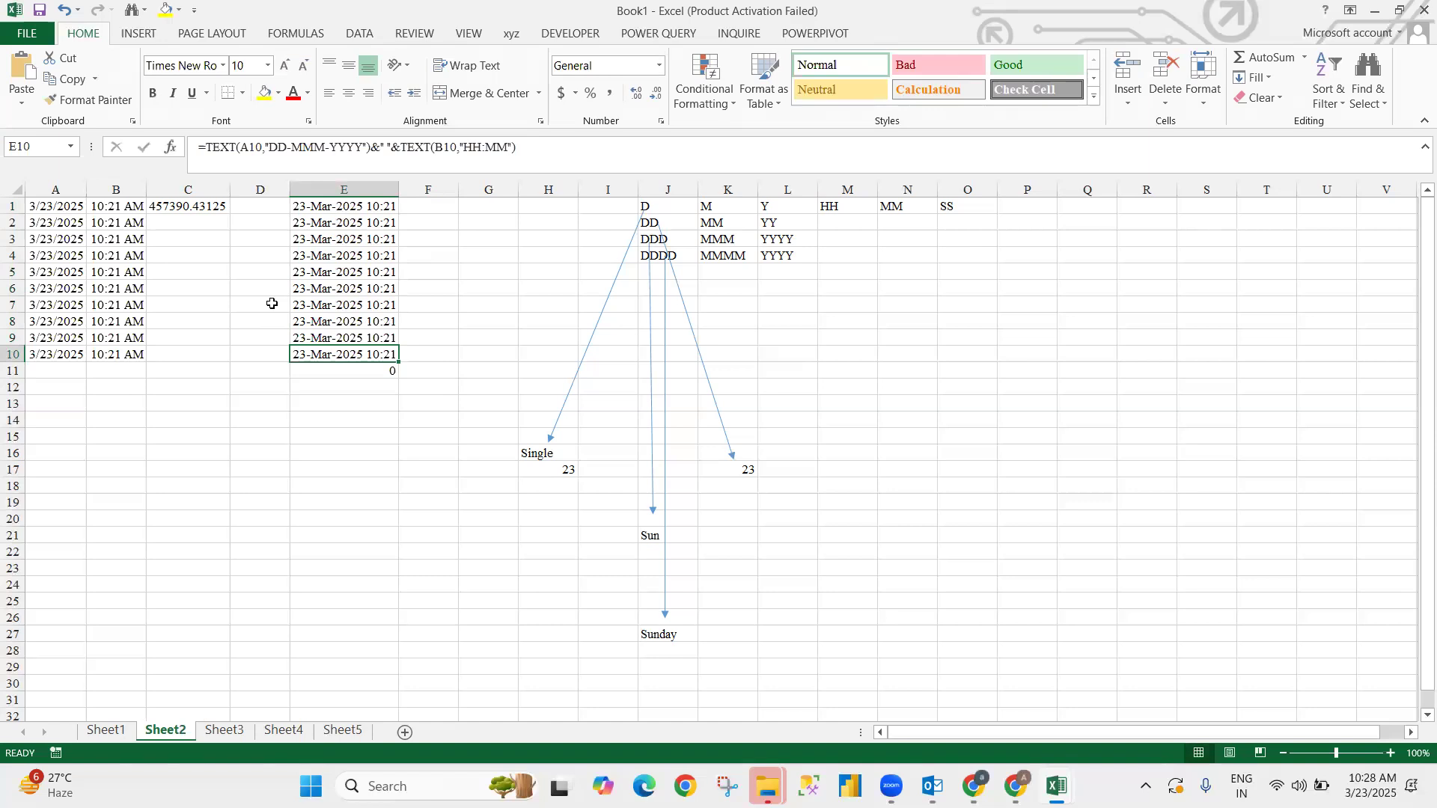
- AutoSum the times B1:B10 into B11, giving 7:30 AM
{"action": "key", "text": "Left"}
{"action": "key", "text": "Left"}
{"action": "key", "text": "Left"}
{"action": "key", "text": "Down"}
{"action": "key", "text": "alt+="}
{"action": "key", "text": "Return"}
{"action": "key", "text": "Up"}
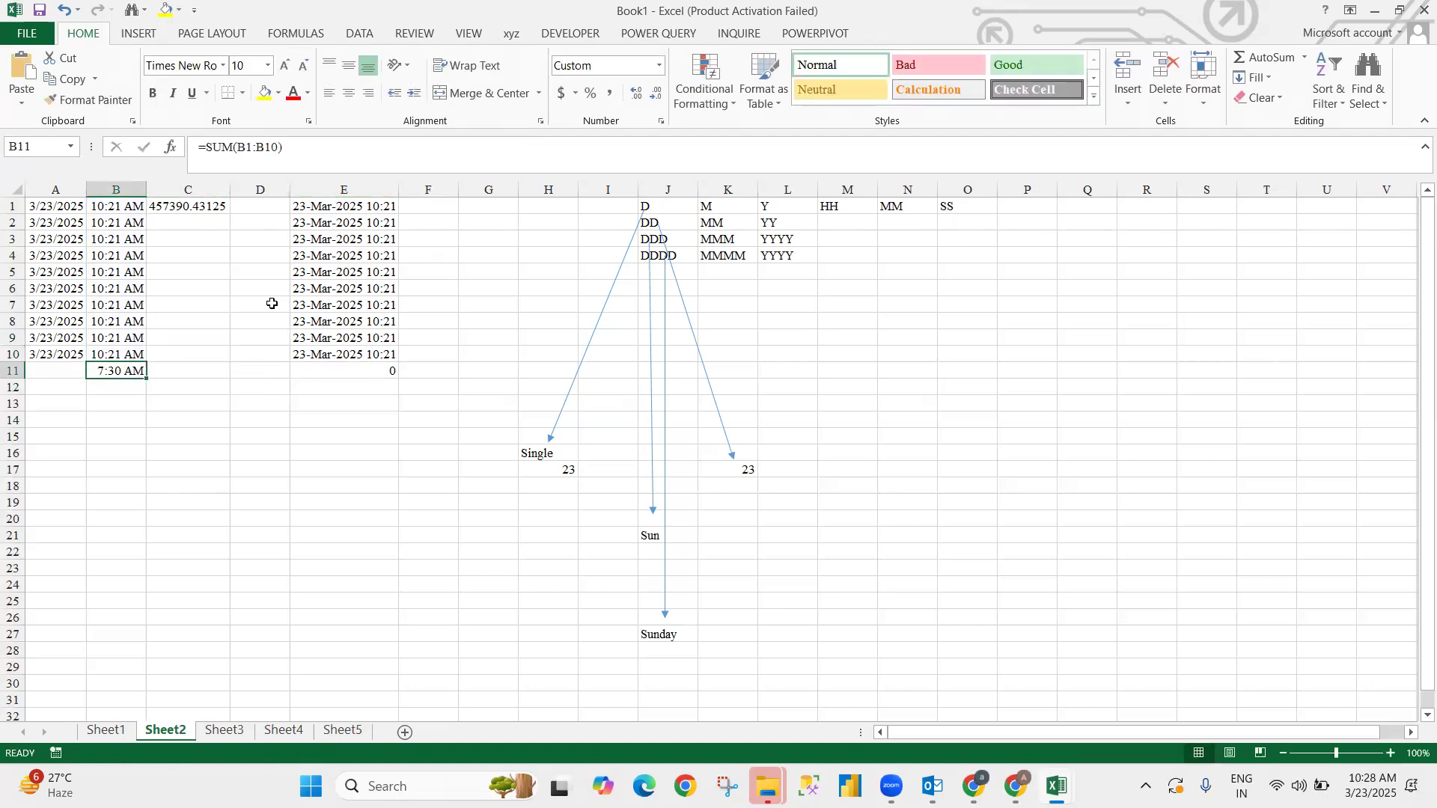
- Wrap E1's formula in the VALUE function
{"action": "key", "text": "Right"}
{"action": "key", "text": "Right"}
{"action": "key", "text": "Right"}
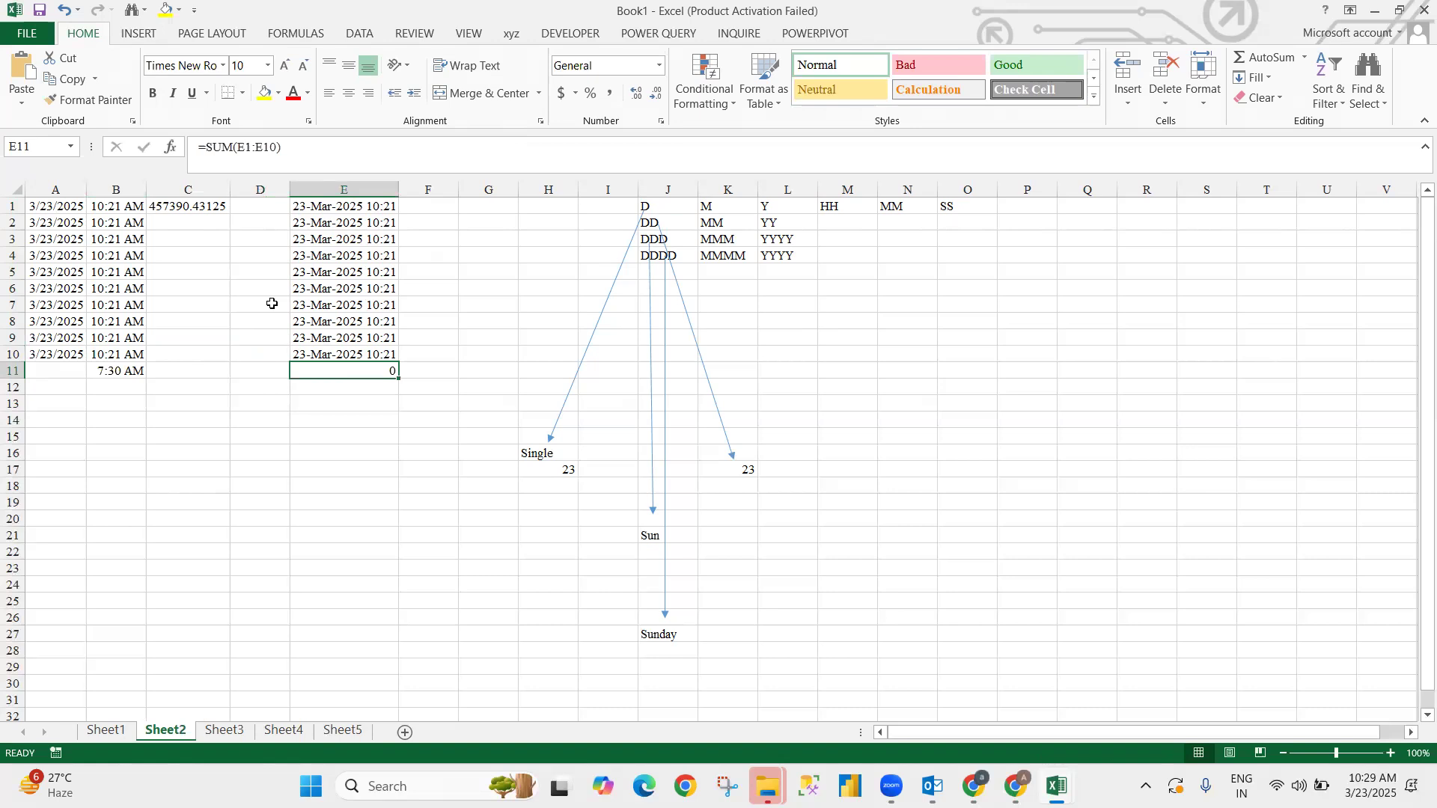
{"action": "key", "text": "ctrl+Up"}
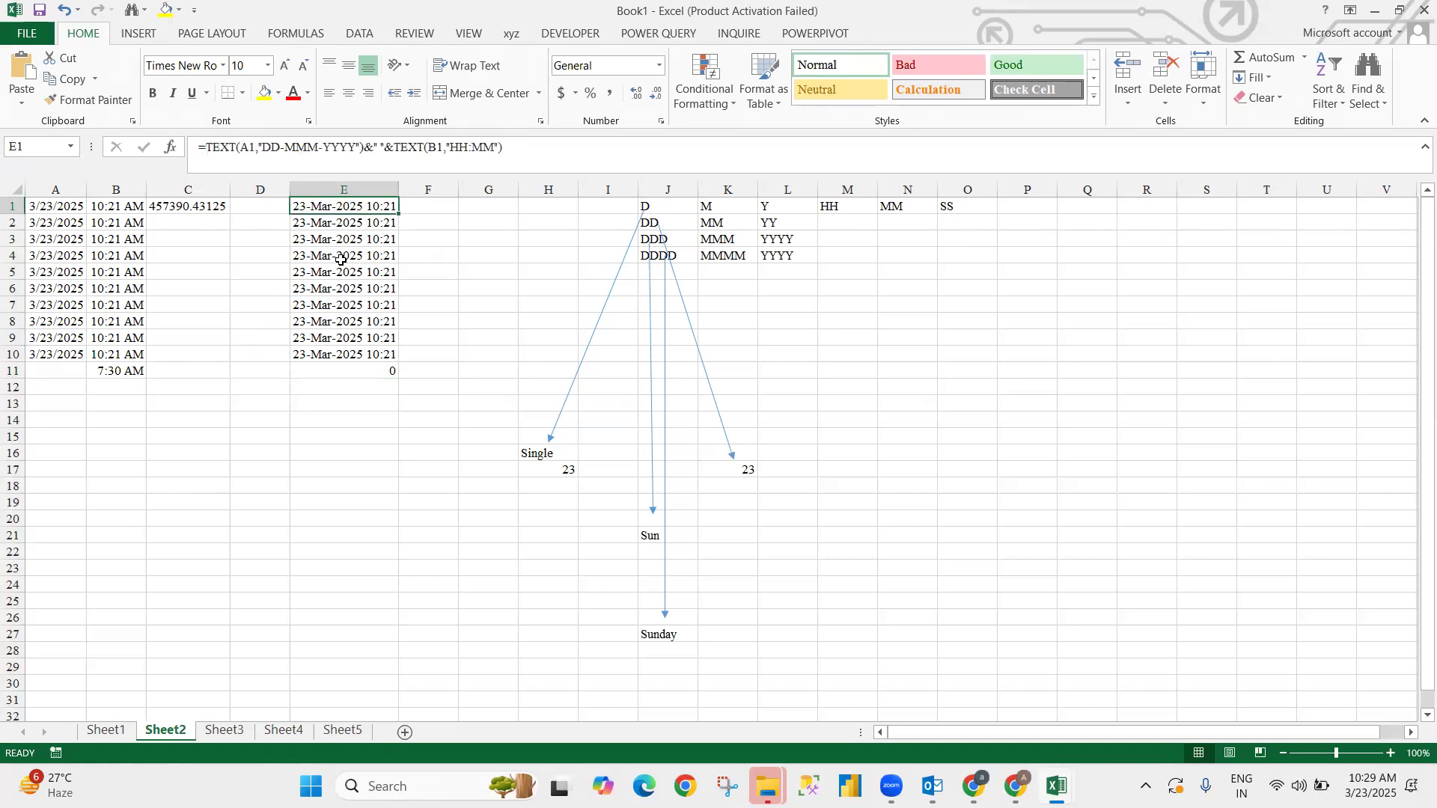
{"action": "left_click", "coordinate": [456, 240]}
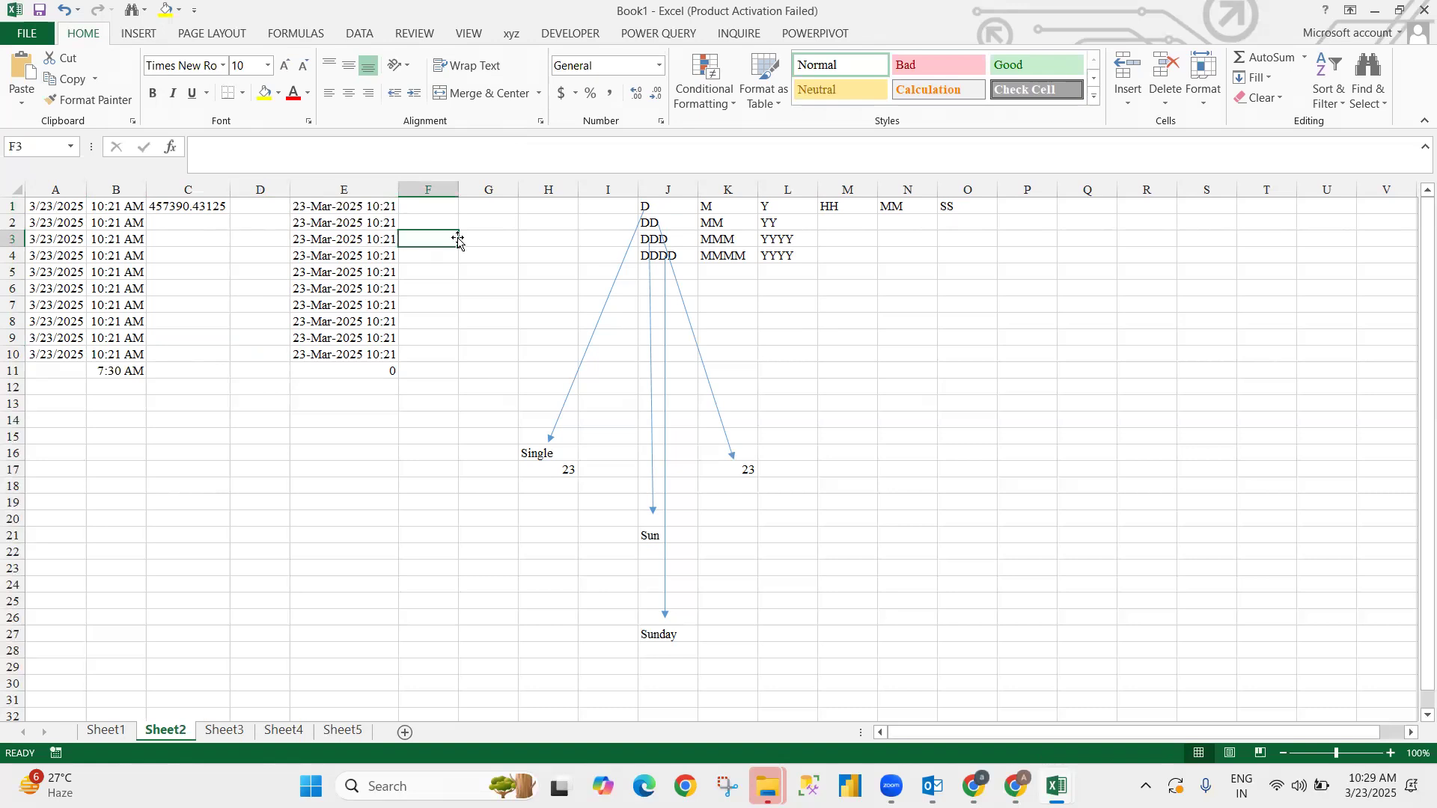
{"action": "key", "text": "ctrl+Up"}
{"action": "key", "text": "Left"}
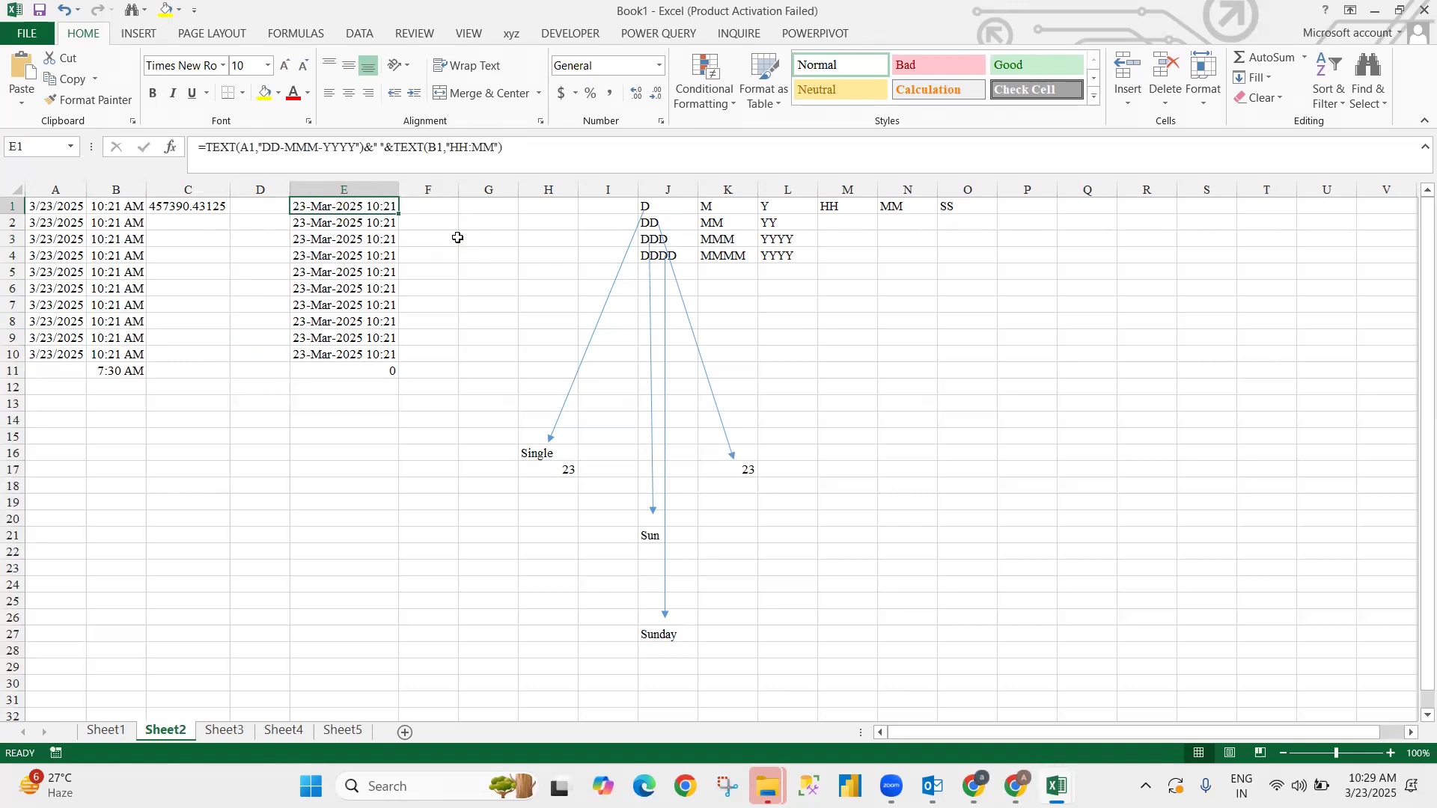
{"action": "left_click", "coordinate": [207, 147]}
{"action": "type", "text": "va"}
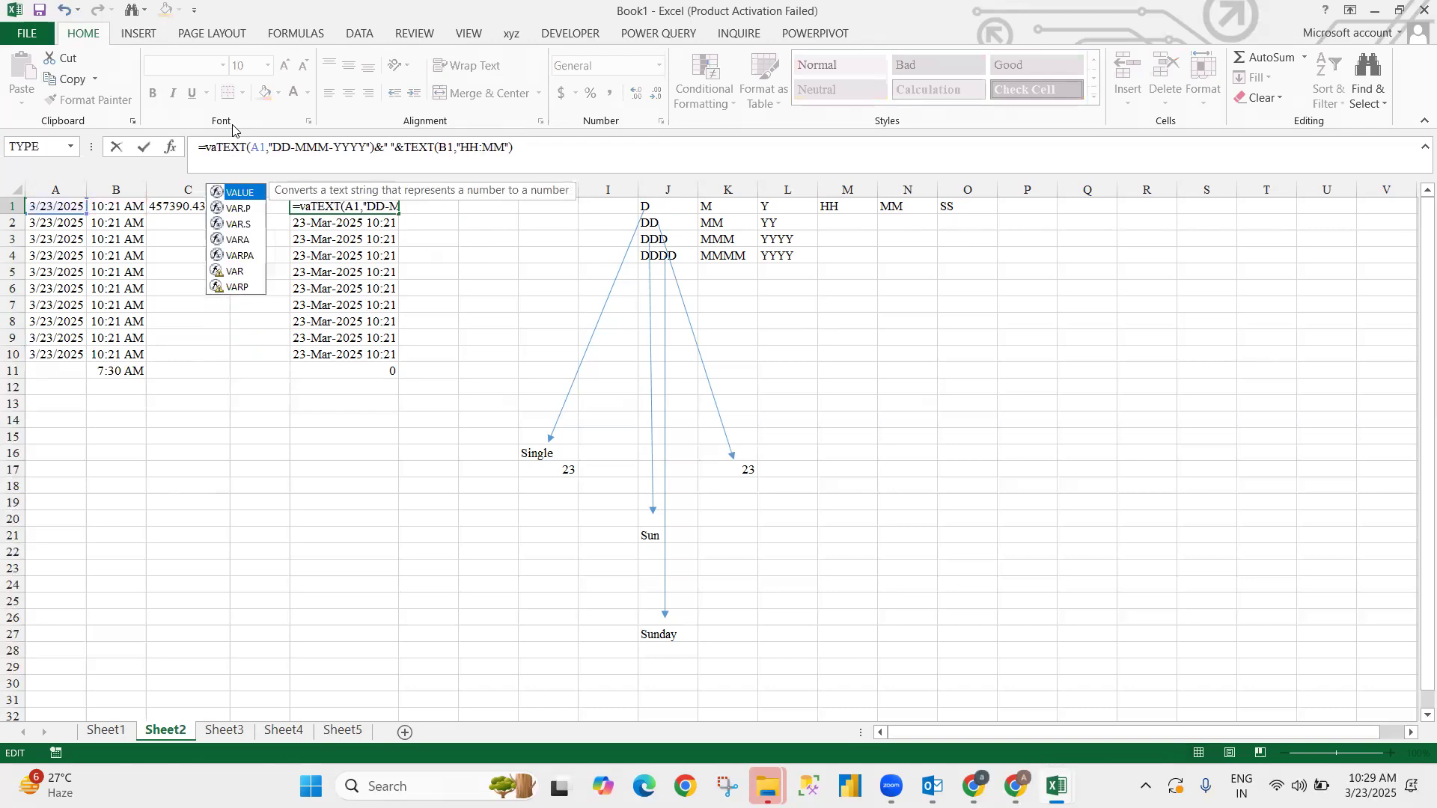
{"action": "key", "text": "Tab"}
{"action": "key", "text": "Return"}
{"action": "key", "text": "Return"}
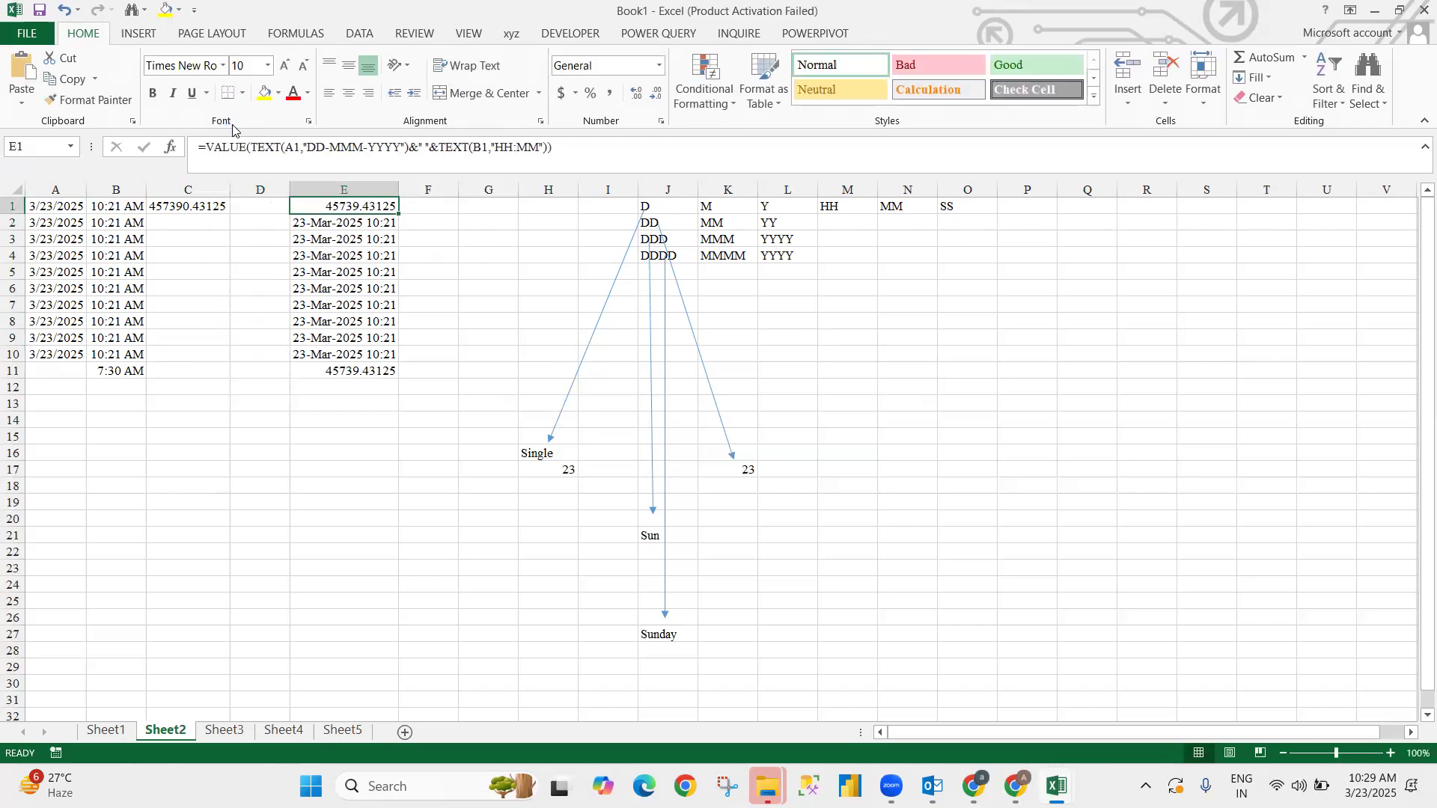
- Fill the VALUE formula down to E10, then undo the conversion
{"action": "key", "text": "ctrl+shift+Down"}
{"action": "key", "text": "shift+Up"}
{"action": "key", "text": "ctrl+d"}
{"action": "key", "text": "ctrl+Down"}
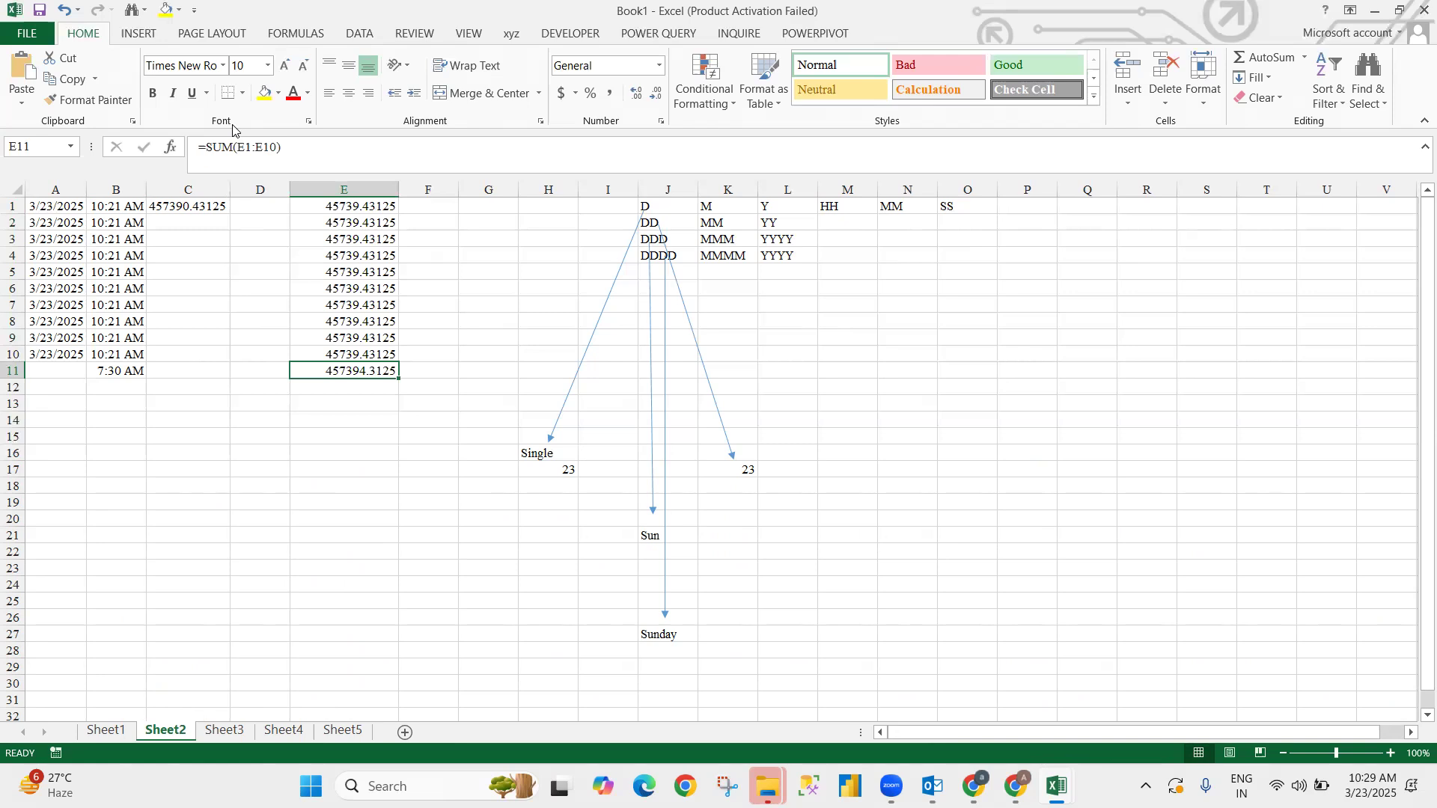
{"action": "key", "text": "ctrl+z"}
{"action": "key", "text": "ctrl+z"}
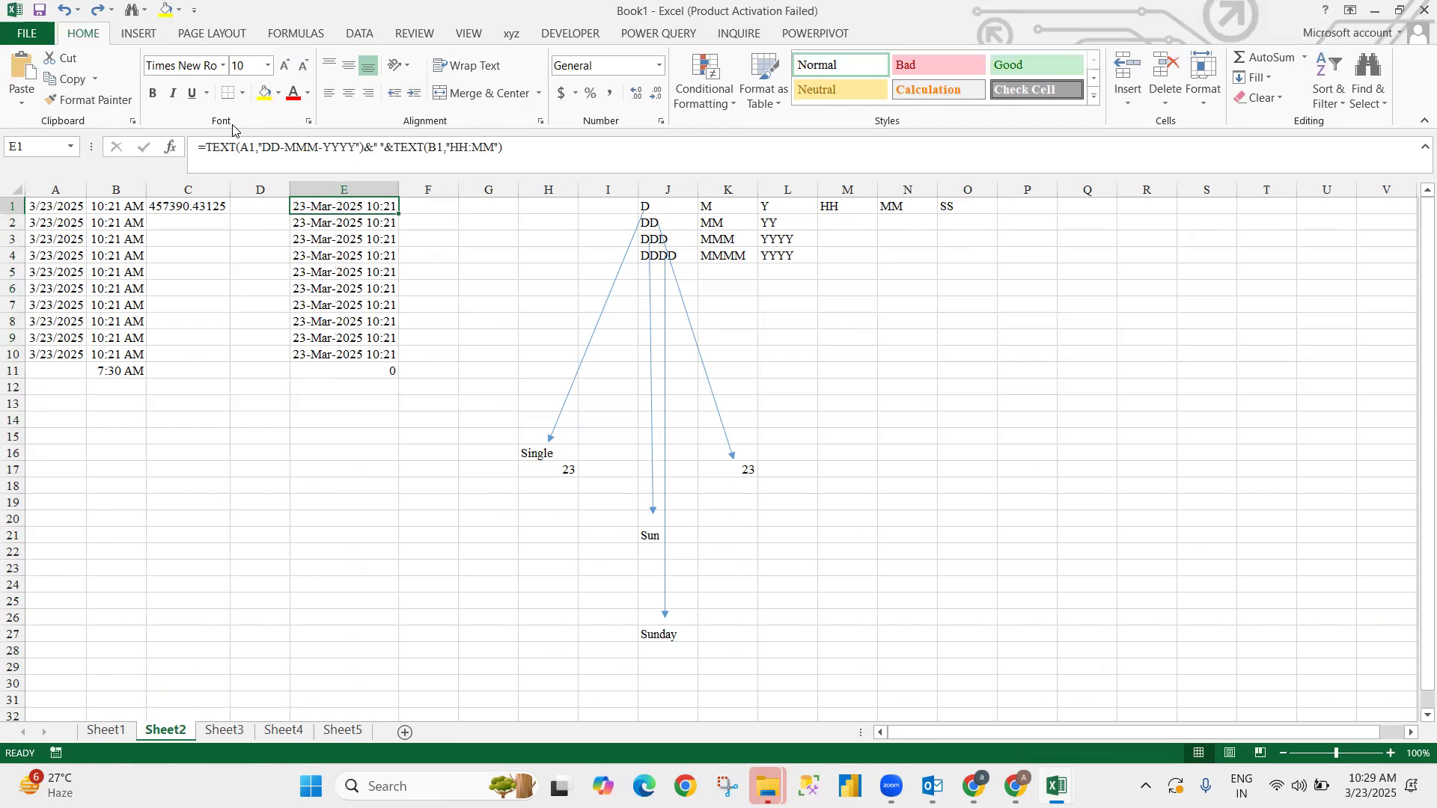
{"action": "key", "text": "Down"}
{"action": "key", "text": "Down"}
{"action": "key", "text": "Down"}
{"action": "key", "text": "Down"}
{"action": "key", "text": "Down"}
{"action": "key", "text": "Down"}
{"action": "key", "text": "Down"}
{"action": "key", "text": "Down"}
{"action": "key", "text": "Down"}
{"action": "key", "text": "Down"}
{"action": "key", "text": "Down"}
{"action": "key", "text": "Down"}
{"action": "key", "text": "Left"}
{"action": "key", "text": "Down"}
- Enter 54, 98 and 87 as text-entered numbers in D14:F14
{"action": "type", "text": "'54"}
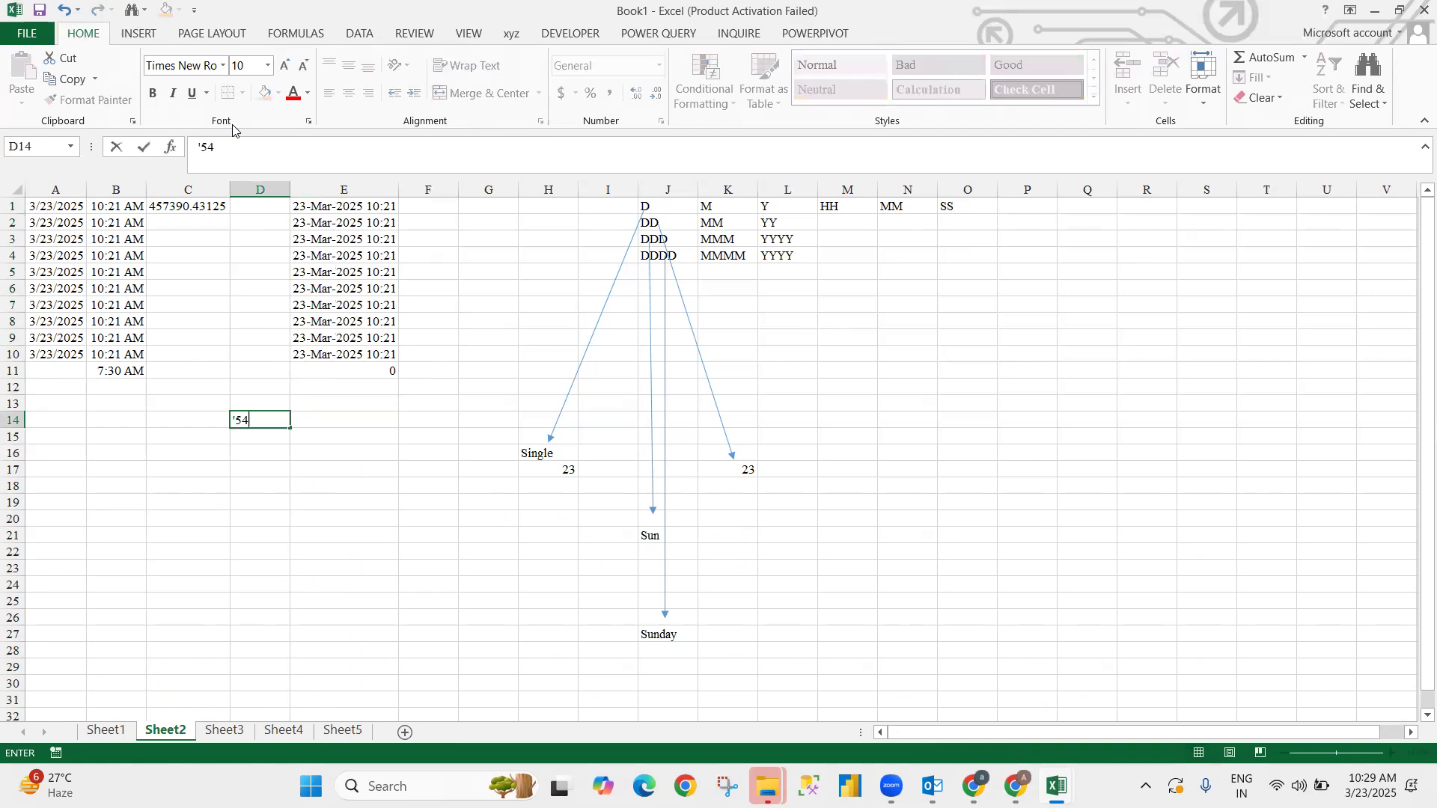
{"action": "key", "text": "Return"}
{"action": "key", "text": "Up"}
{"action": "key", "text": "Right"}
{"action": "key", "text": "Down"}
{"action": "key", "text": "Left"}
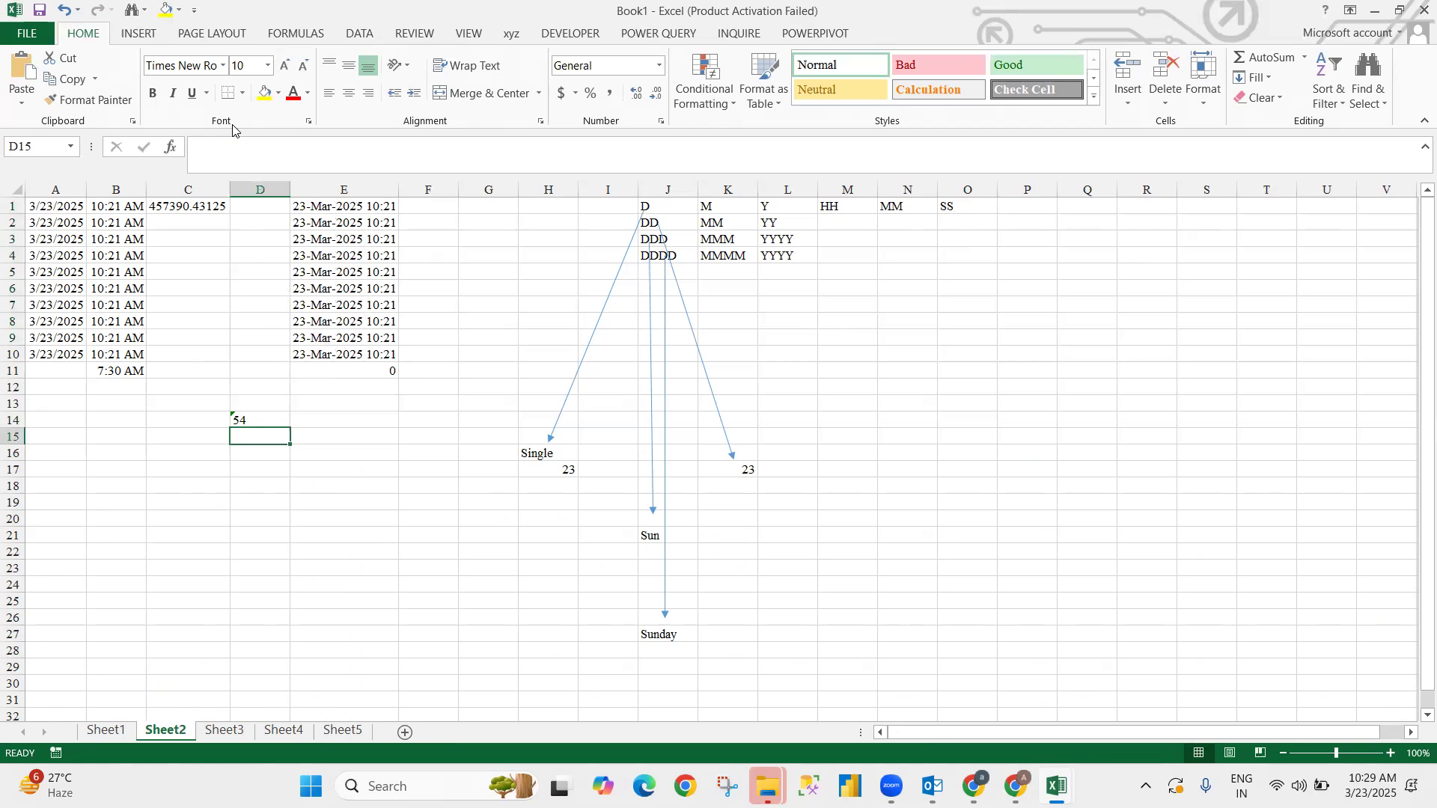
{"action": "key", "text": "Up"}
{"action": "key", "text": "Right"}
{"action": "type", "text": "'9"}
{"action": "key", "text": "Tab"}
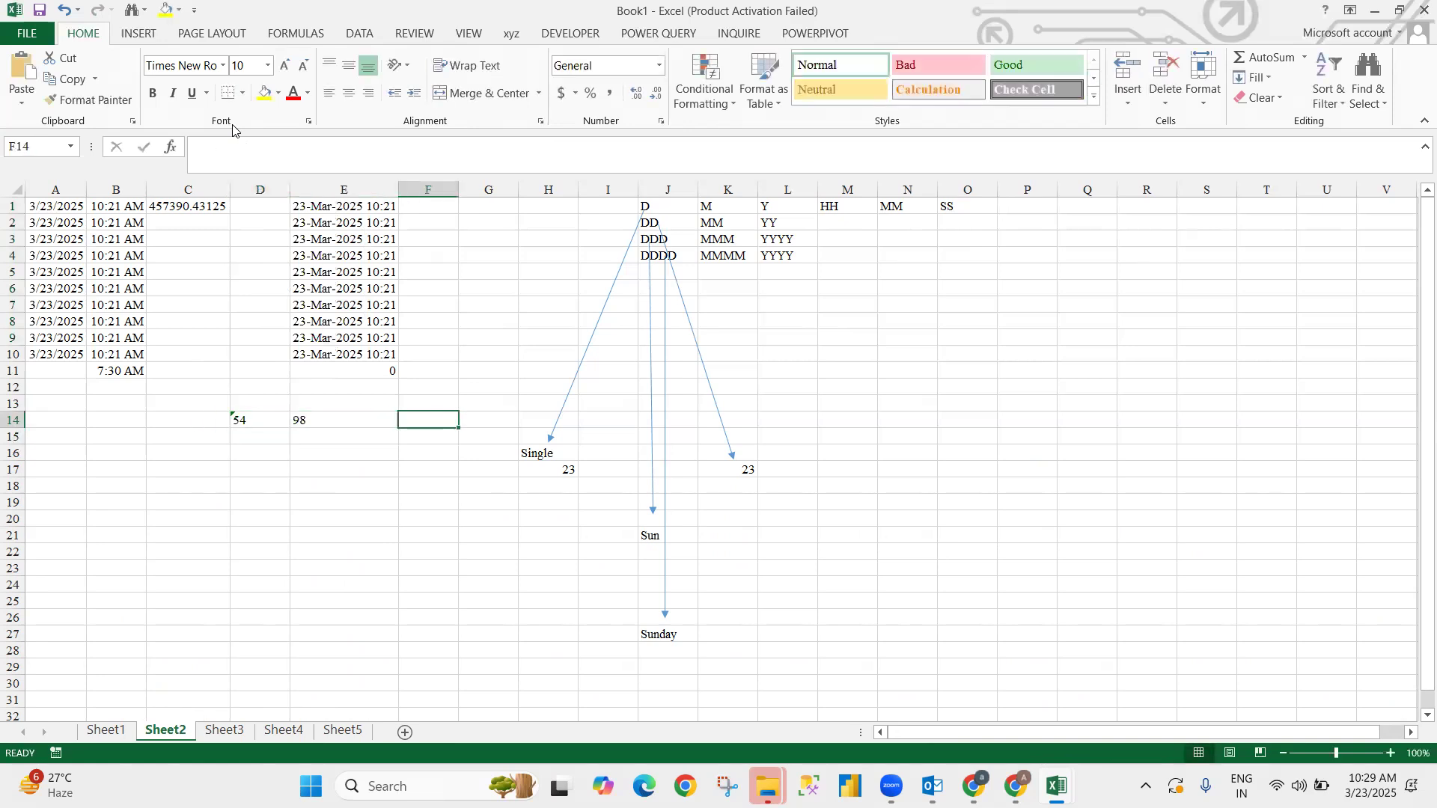
{"action": "type", "text": "87"}
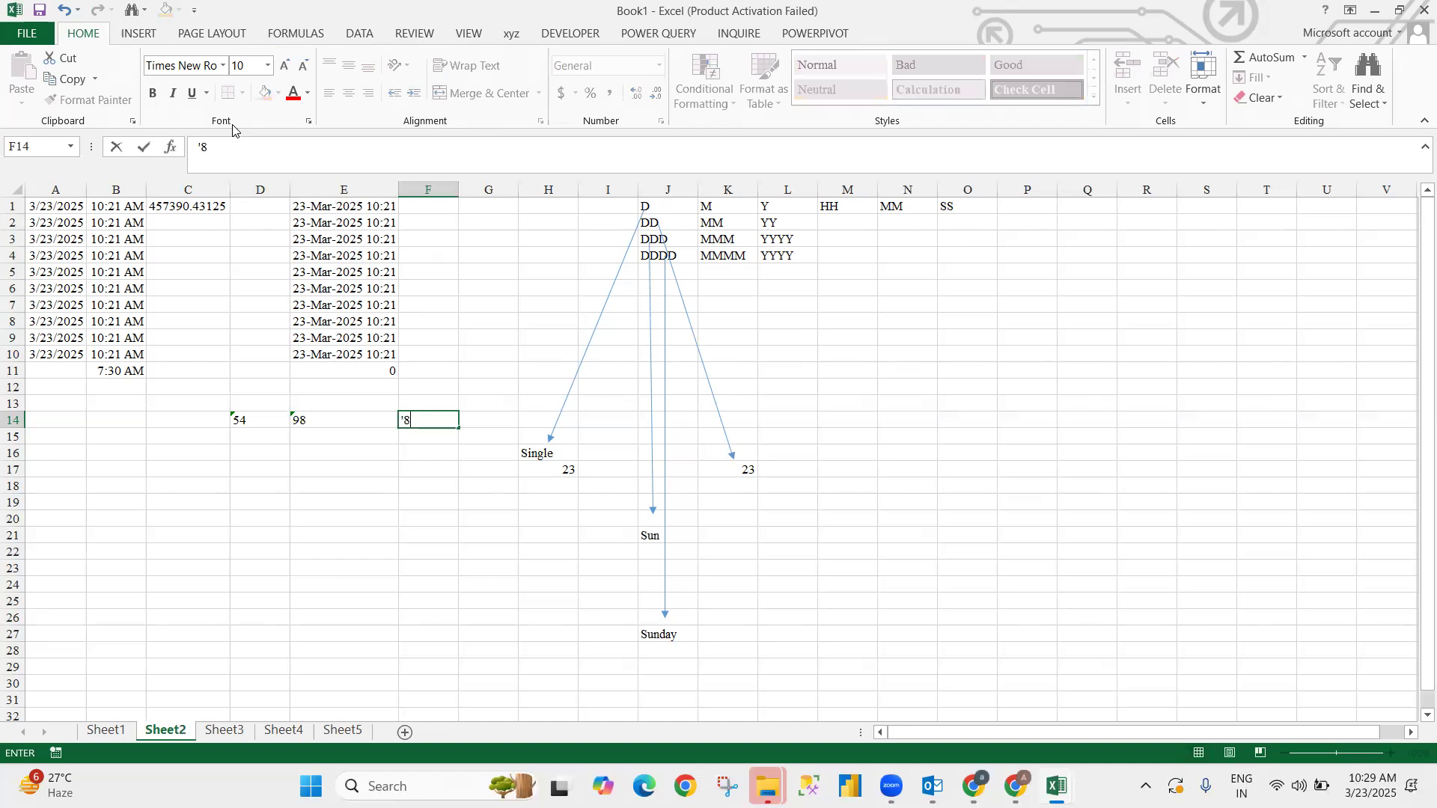
{"action": "key", "text": "Return"}
{"action": "key", "text": "Up"}
{"action": "key", "text": "Right"}
{"action": "key", "text": "Right"}
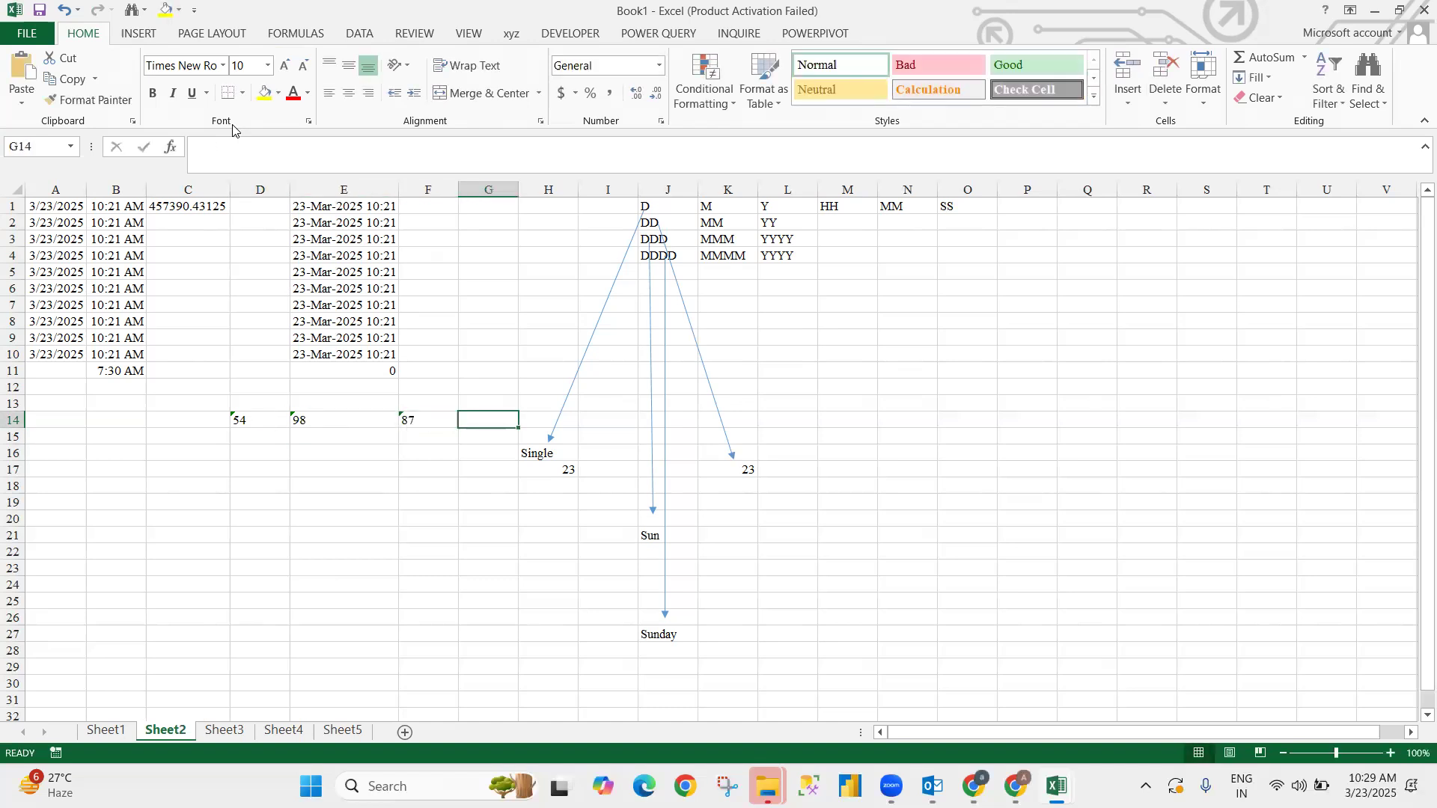
- Total D14:F14 with =SUM in G14, which returns 0
{"action": "type", "text": "=sum"}
{"action": "key", "text": "Tab"}
{"action": "key", "text": "Left"}
{"action": "key", "text": "Left"}
{"action": "key", "text": "Left"}
{"action": "key", "text": "shift+Right"}
{"action": "key", "text": "shift+Right"}
{"action": "key", "text": "ctrl+Return"}
{"action": "left_click", "coordinate": [202, 146]}
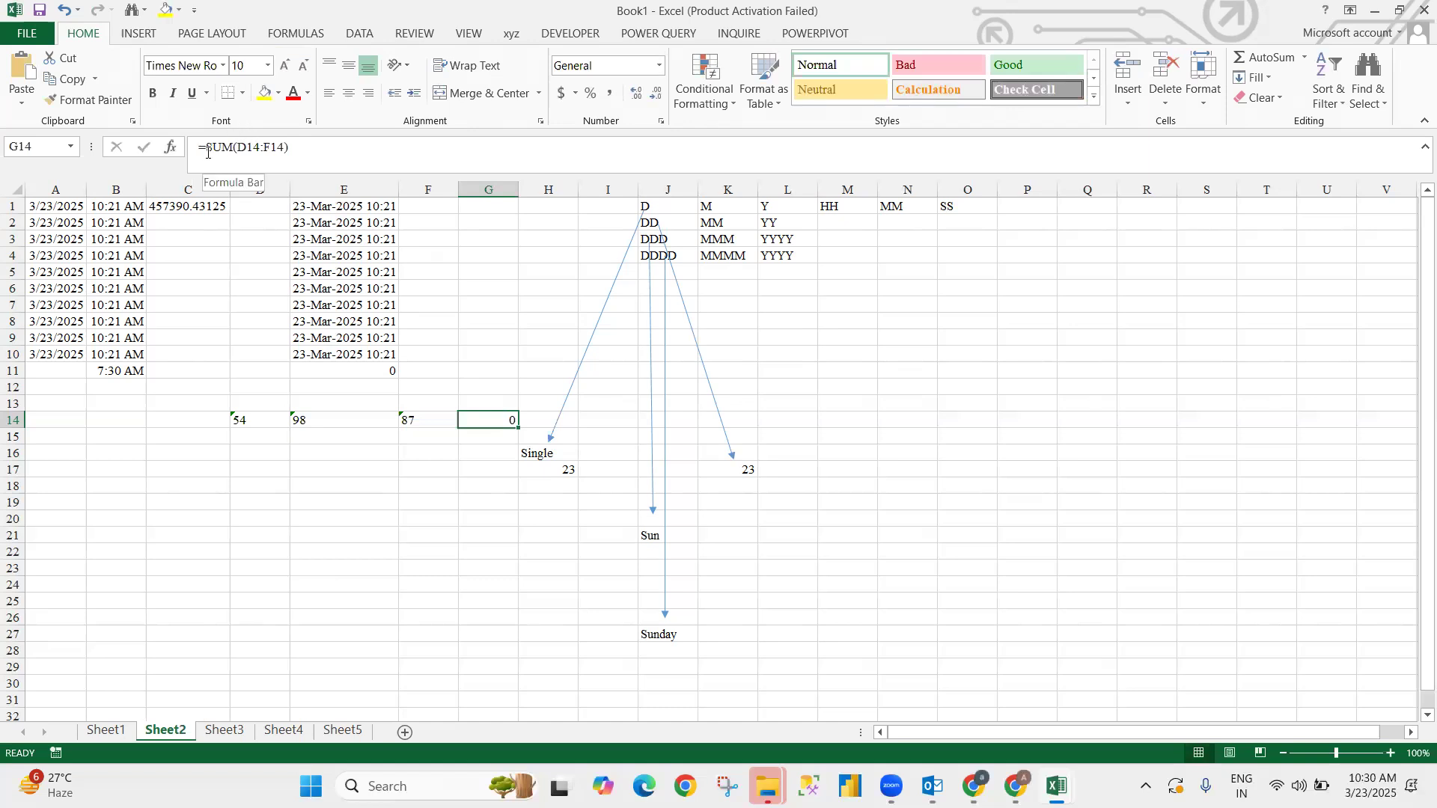
- Try wrapping G14's total in VALUE, then clear G14
{"action": "type", "text": "va"}
{"action": "key", "text": "Tab"}
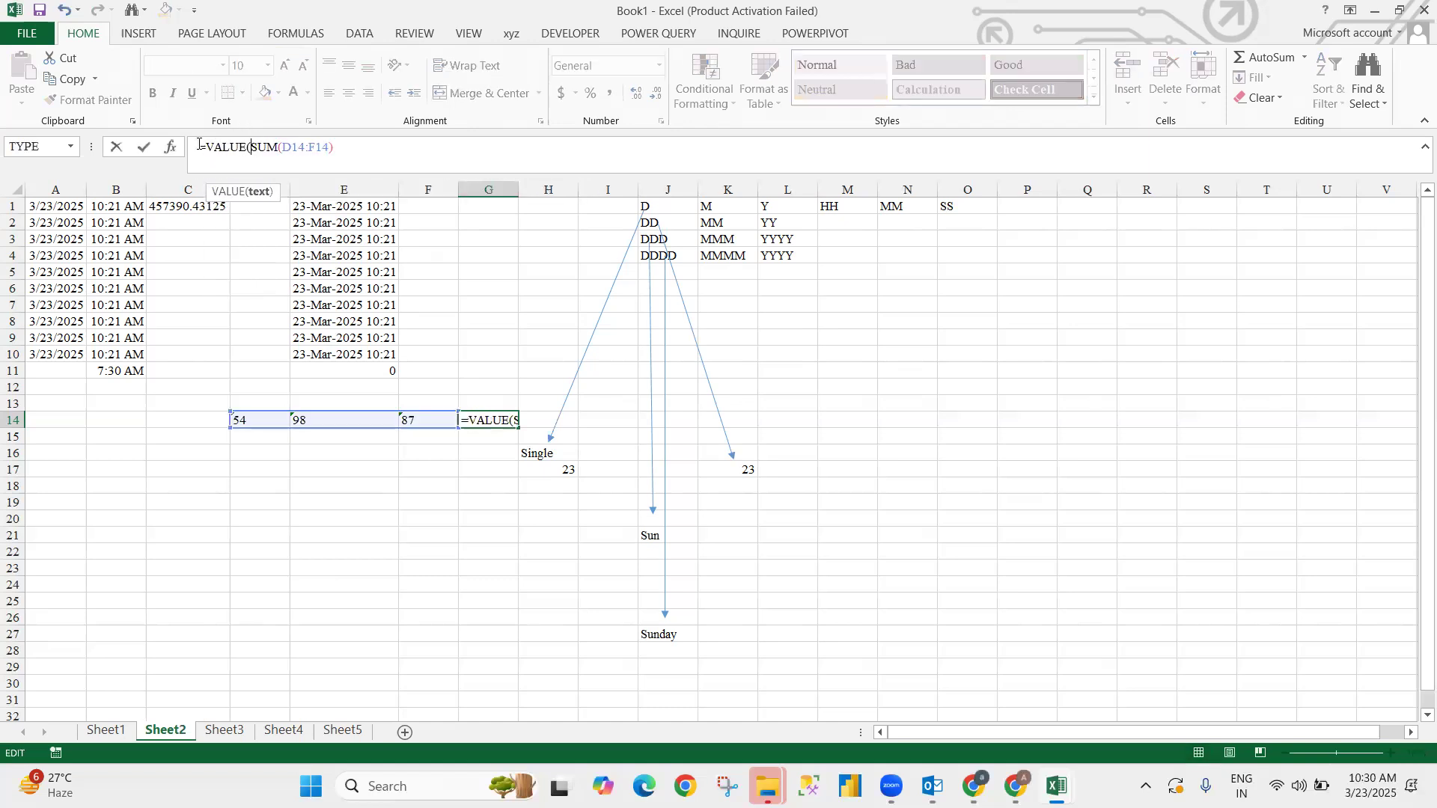
{"action": "key", "text": "Return"}
{"action": "key", "text": "Return"}
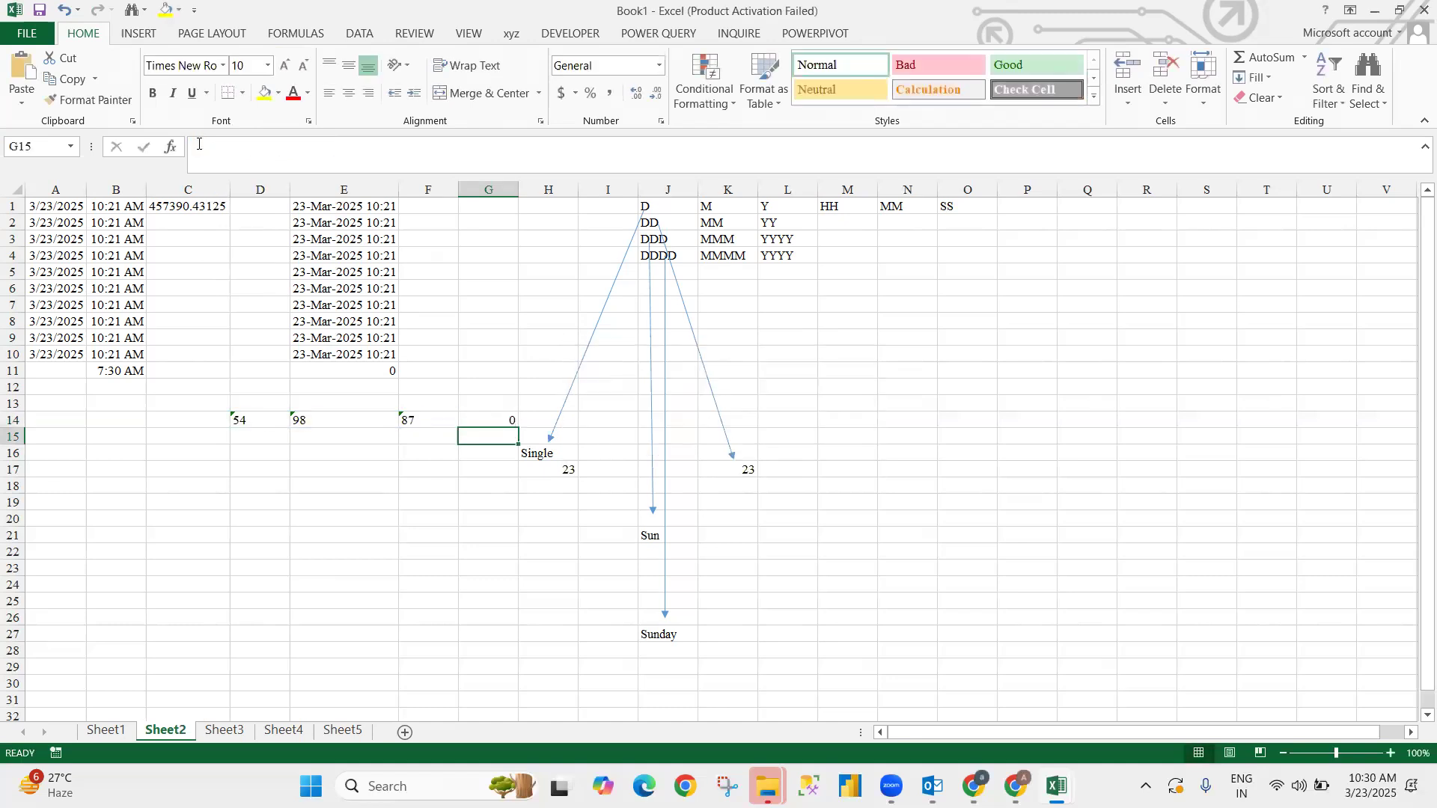
{"action": "key", "text": "Delete"}
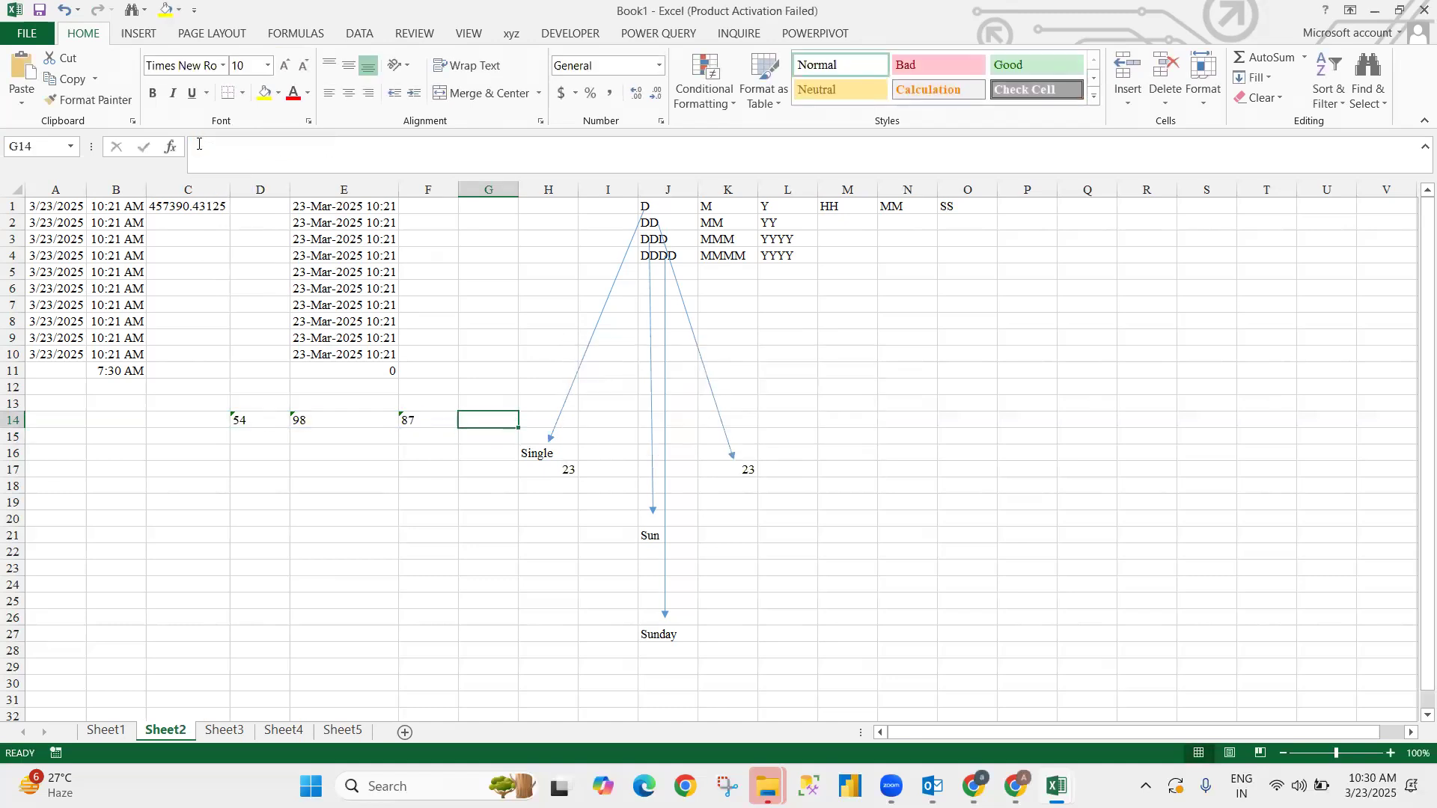
- Enter =SUM(VALUE(D14),VALUE(E14),VALUE(F14)) in G14 so it shows 239
{"action": "type", "text": "=sum"}
{"action": "key", "text": "Tab"}
{"action": "type", "text": "v"}
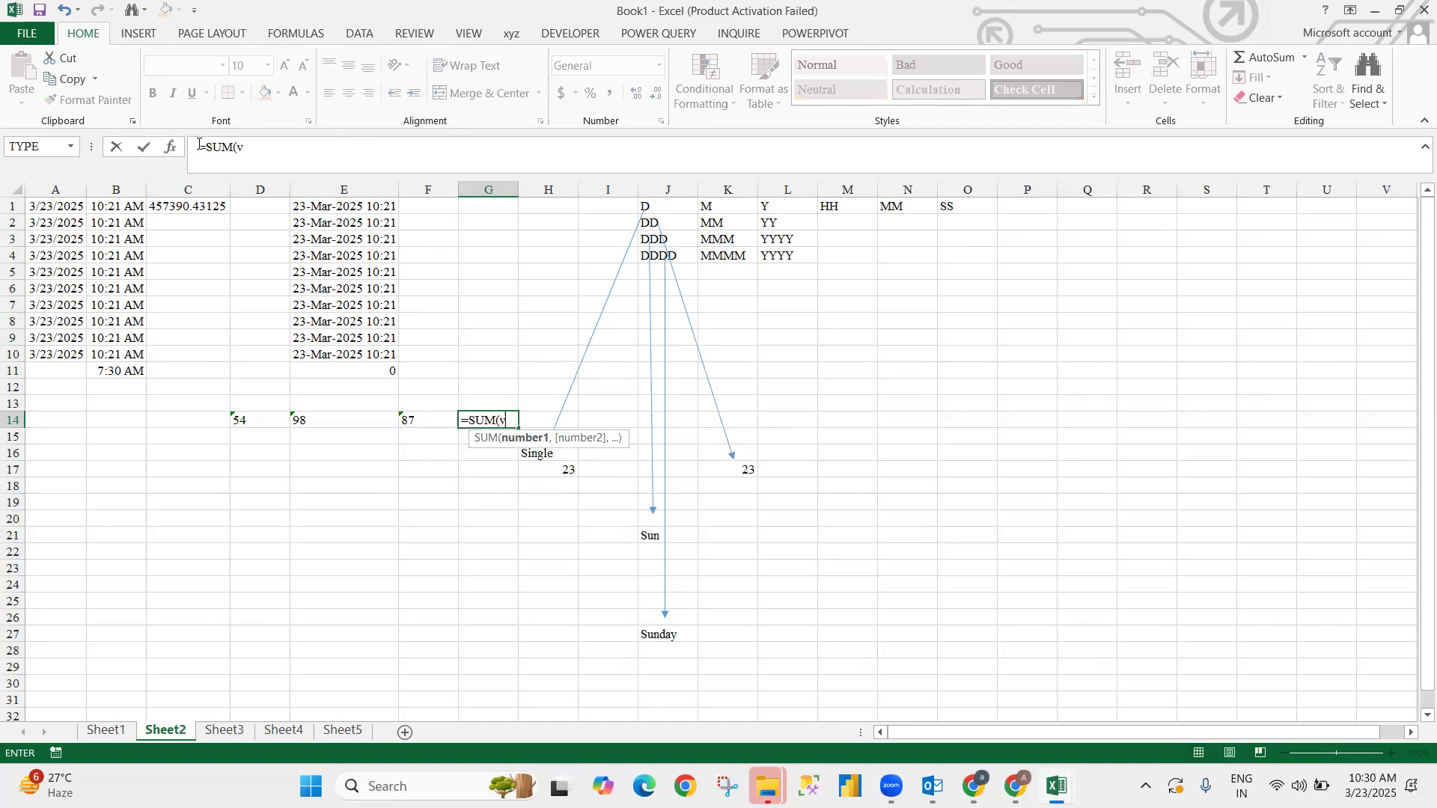
{"action": "key", "text": "Tab"}
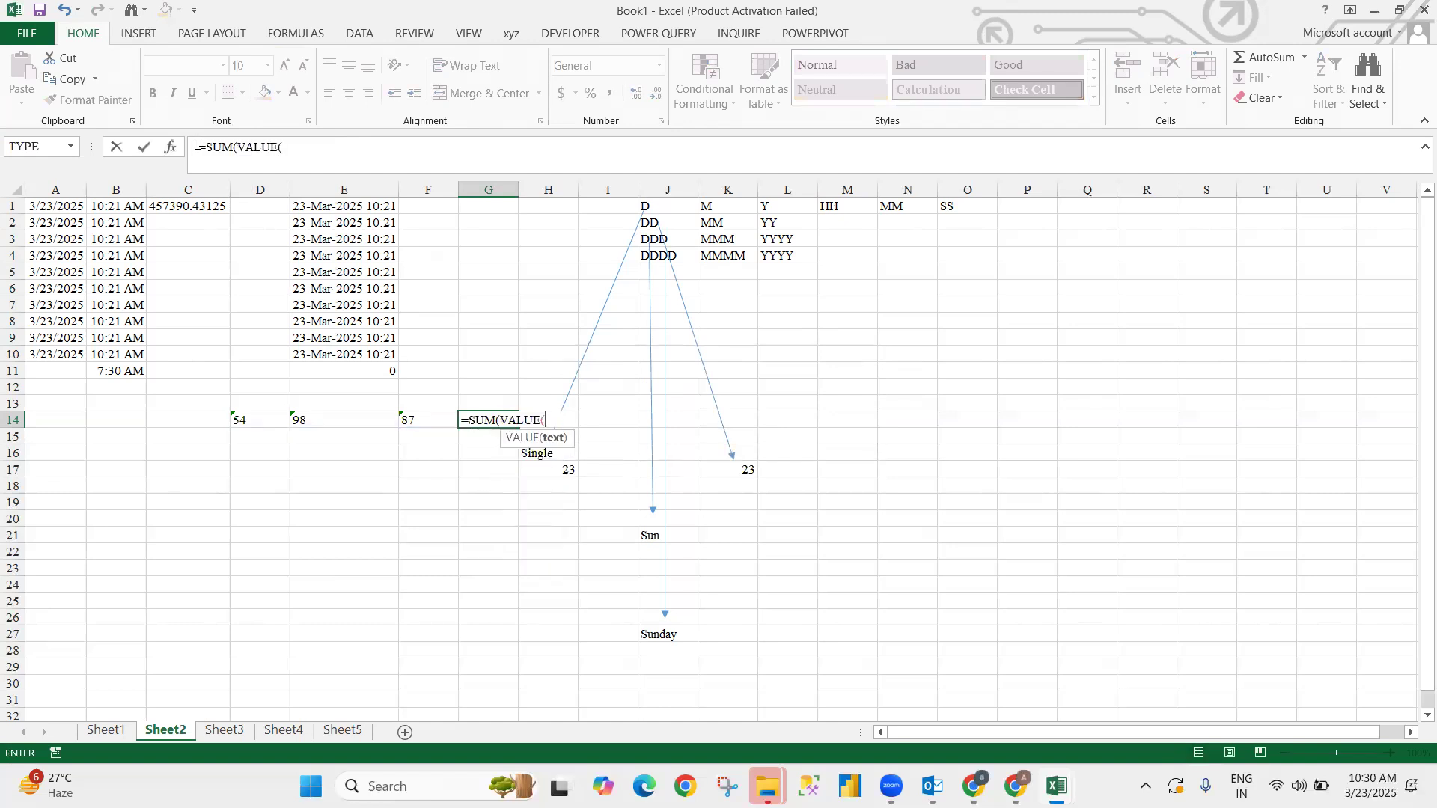
{"action": "left_click", "coordinate": [240, 420]}
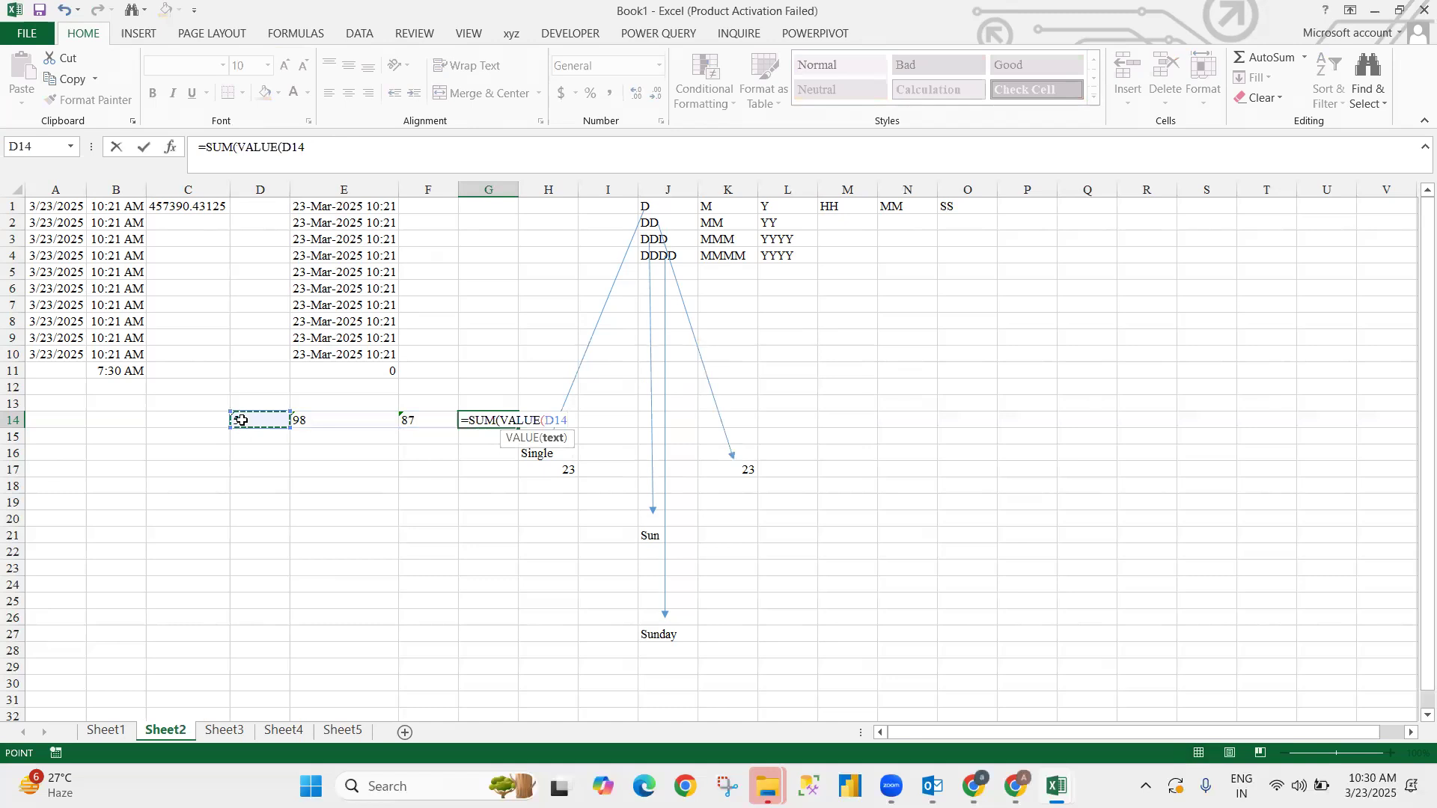
{"action": "type", "text": "),va"}
{"action": "key", "text": "Tab"}
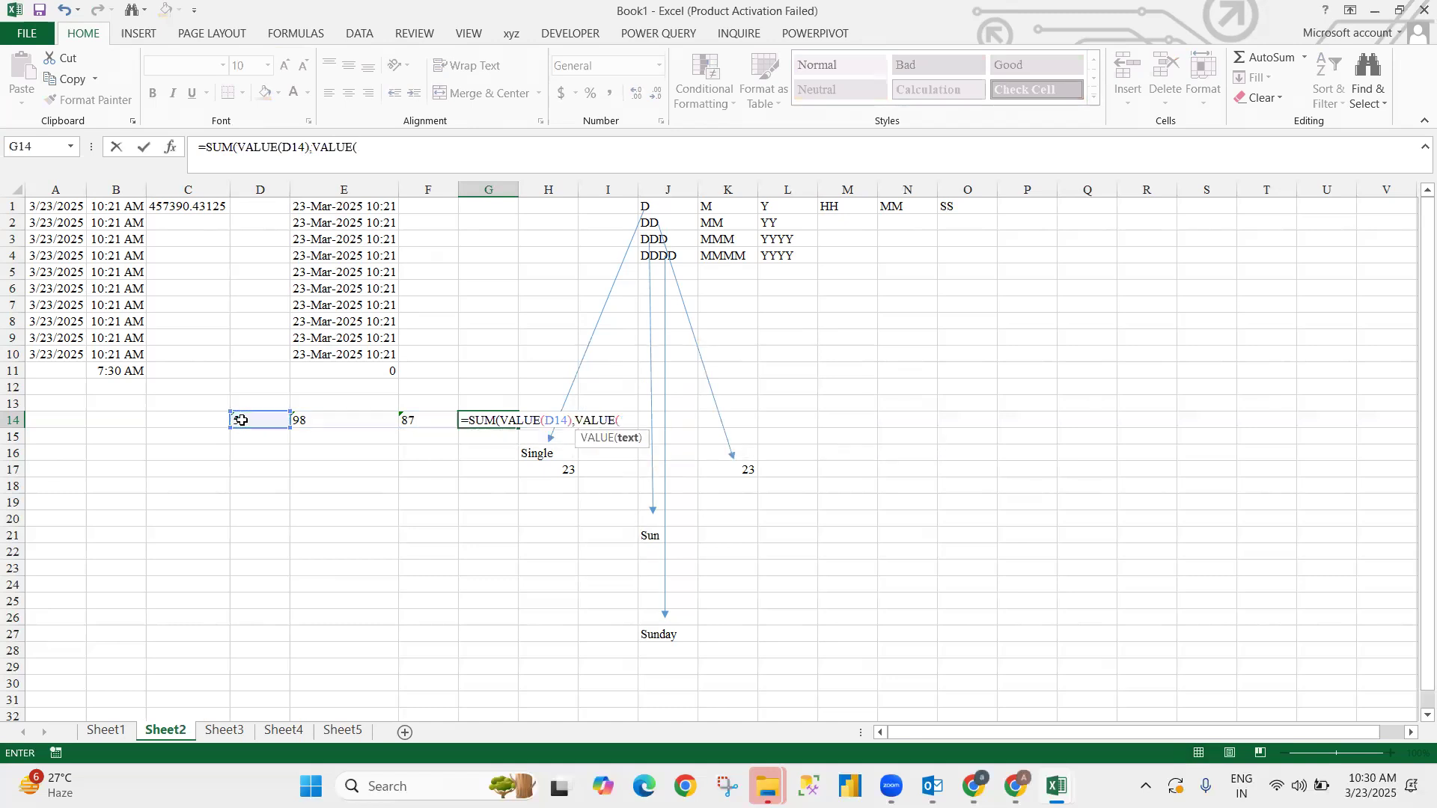
{"action": "left_click", "coordinate": [307, 417]}
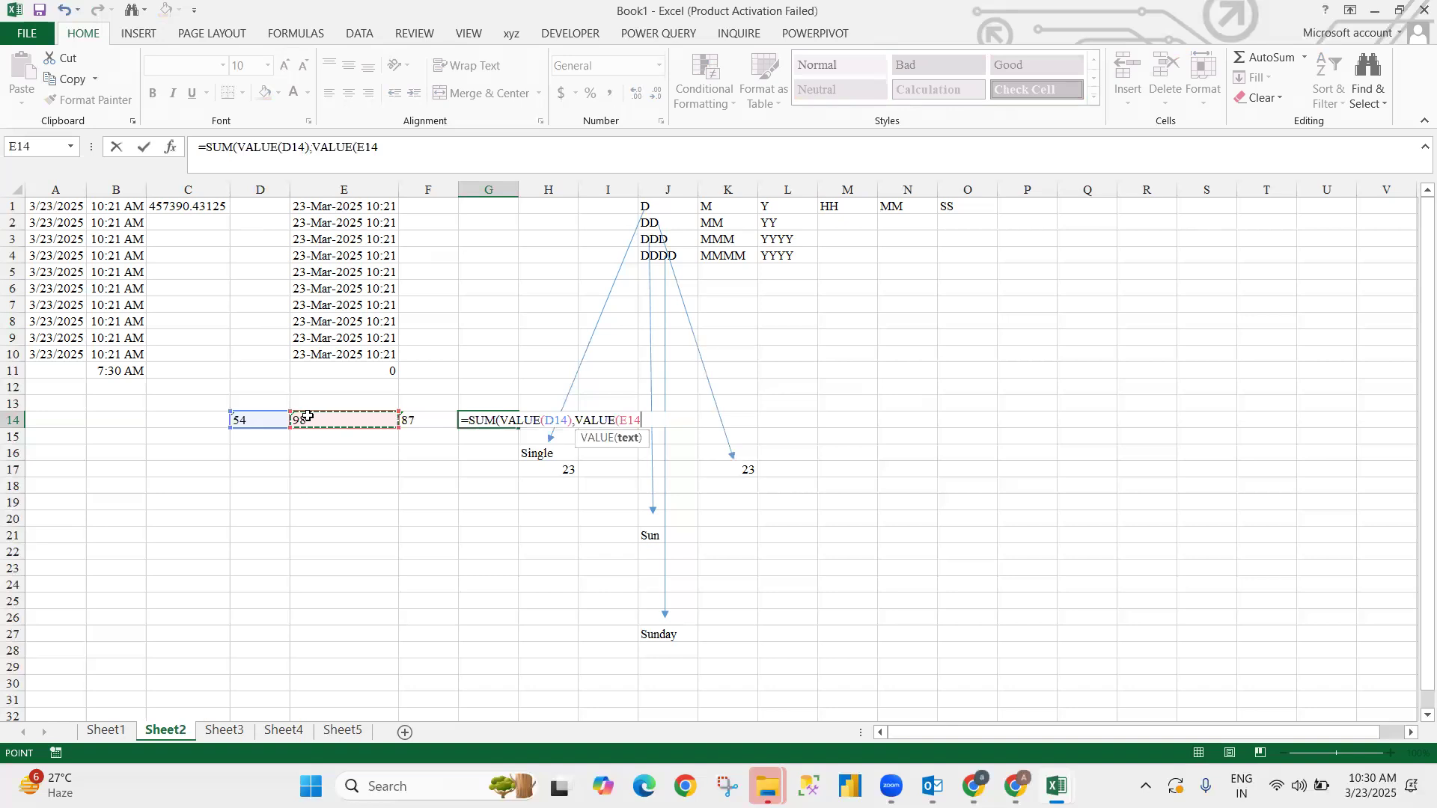
{"action": "type", "text": "),va"}
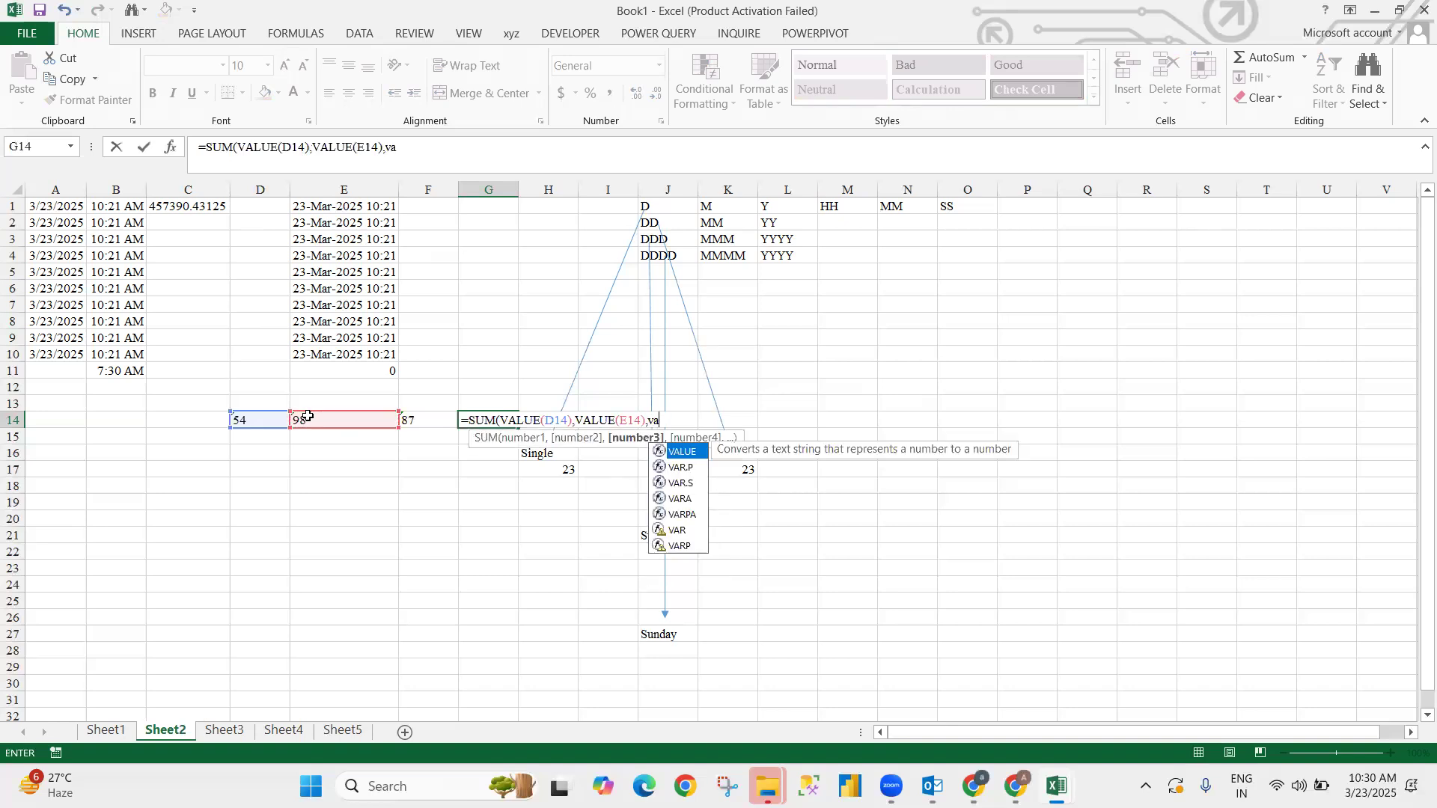
{"action": "key", "text": "Tab"}
{"action": "left_click", "coordinate": [426, 418]}
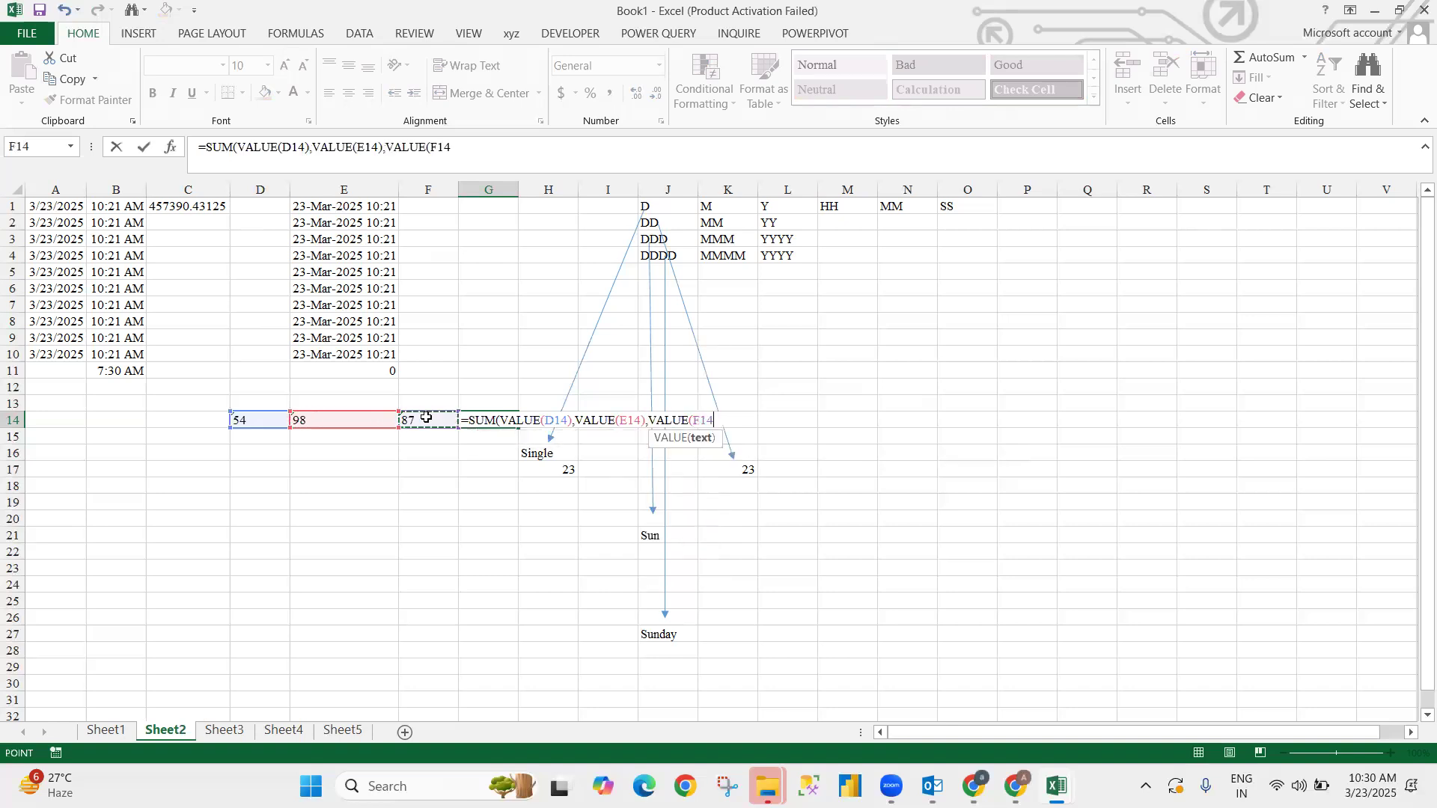
{"action": "type", "text": ")"}
{"action": "key", "text": "Return"}
{"action": "key", "text": "Return"}
- Review G14's formula and the text value stored in F14
{"action": "key", "text": "Up"}
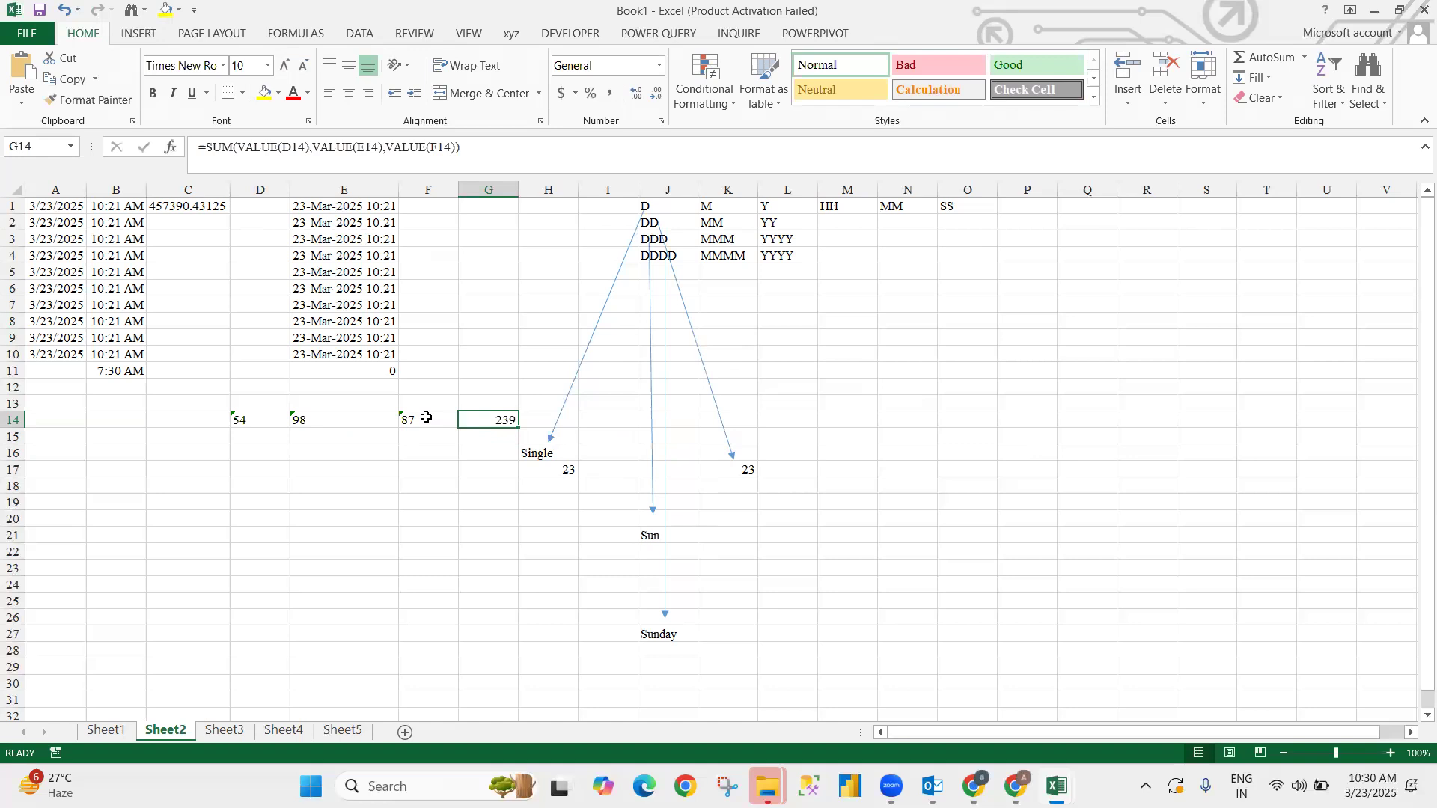
{"action": "left_click", "coordinate": [426, 418]}
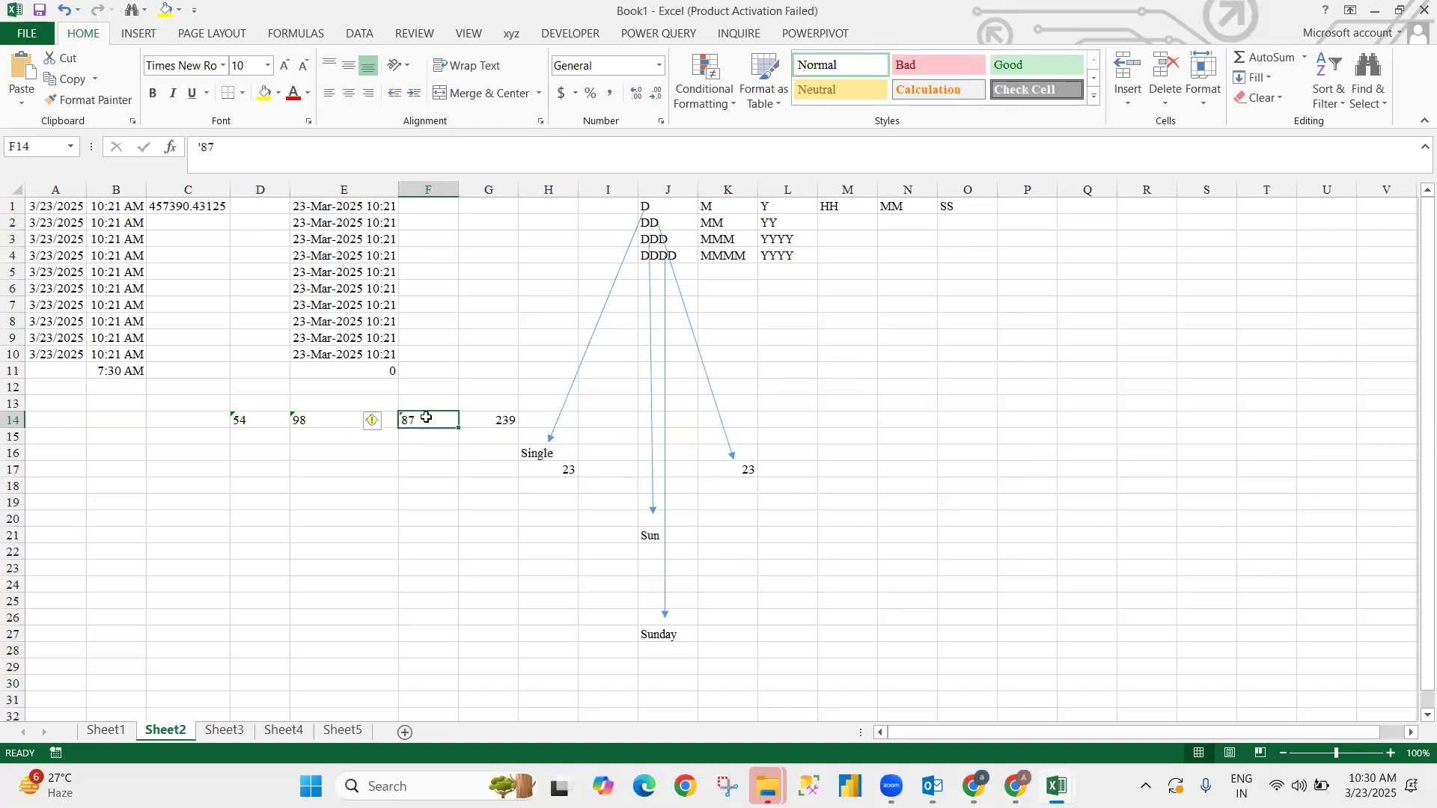
{"action": "key", "text": "Right"}
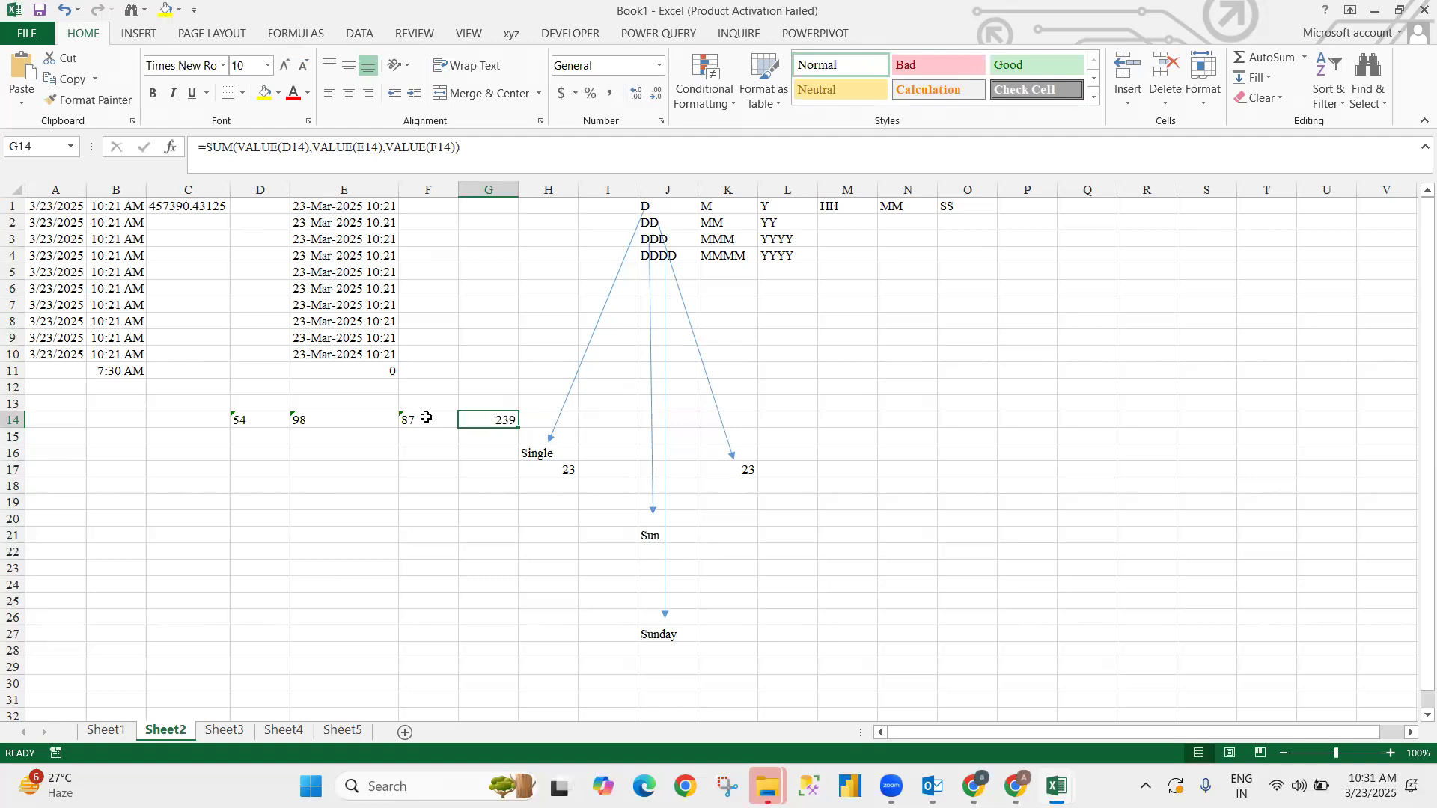
- Enter the number 545 in D16 and the word 'as' in D17
{"action": "key", "text": "Left"}
{"action": "key", "text": "Left"}
{"action": "key", "text": "Left"}
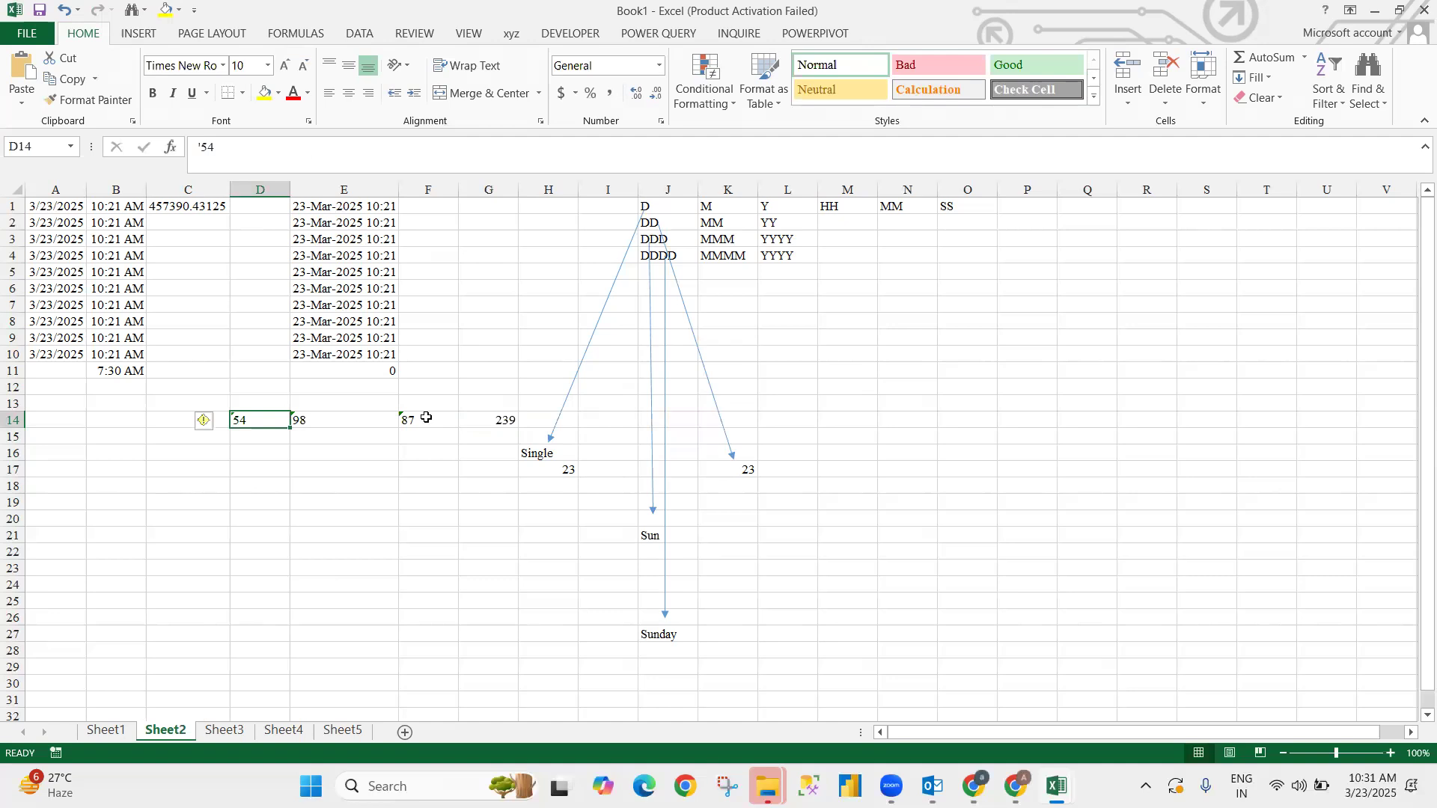
{"action": "key", "text": "Down"}
{"action": "key", "text": "Down"}
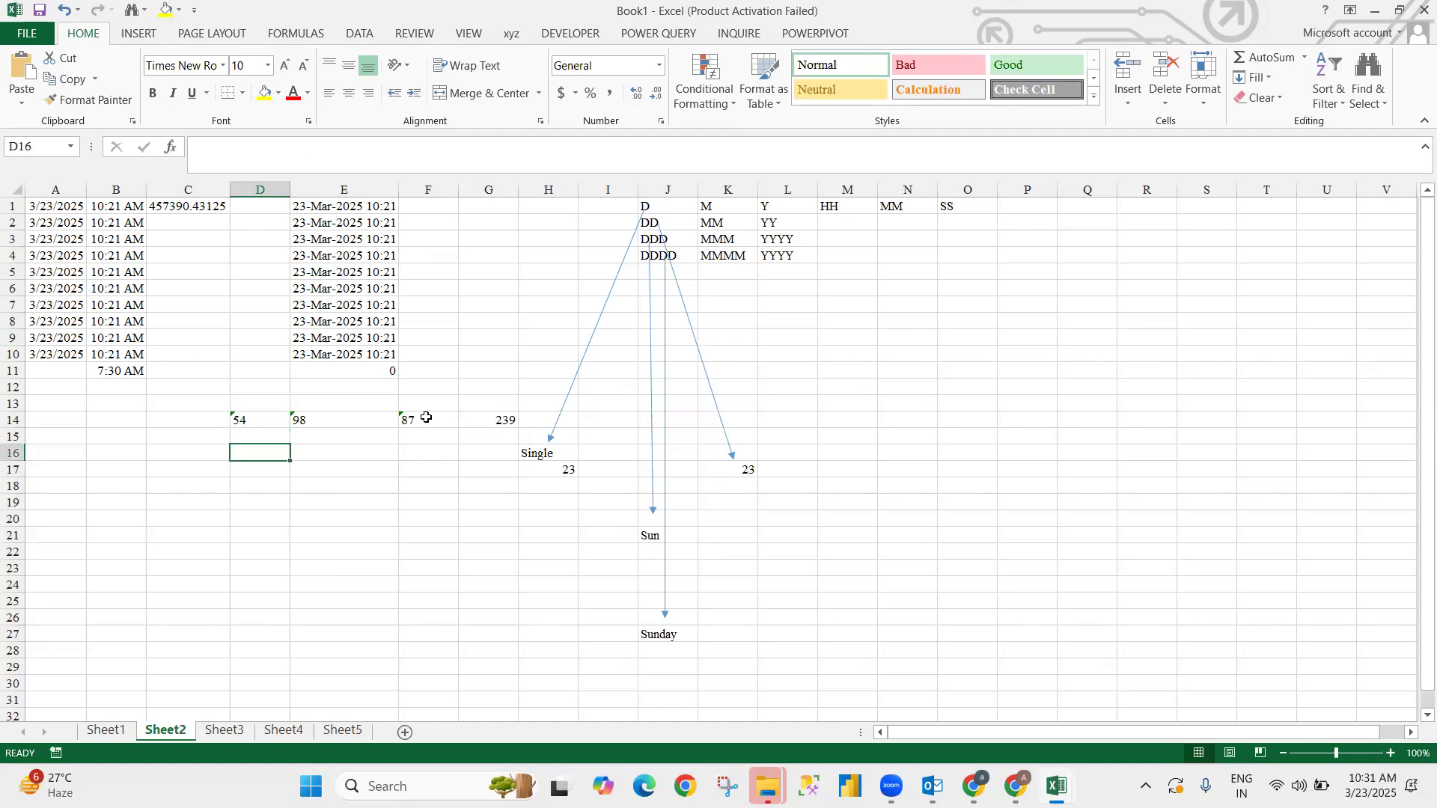
{"action": "type", "text": "545"}
{"action": "key", "text": "Return"}
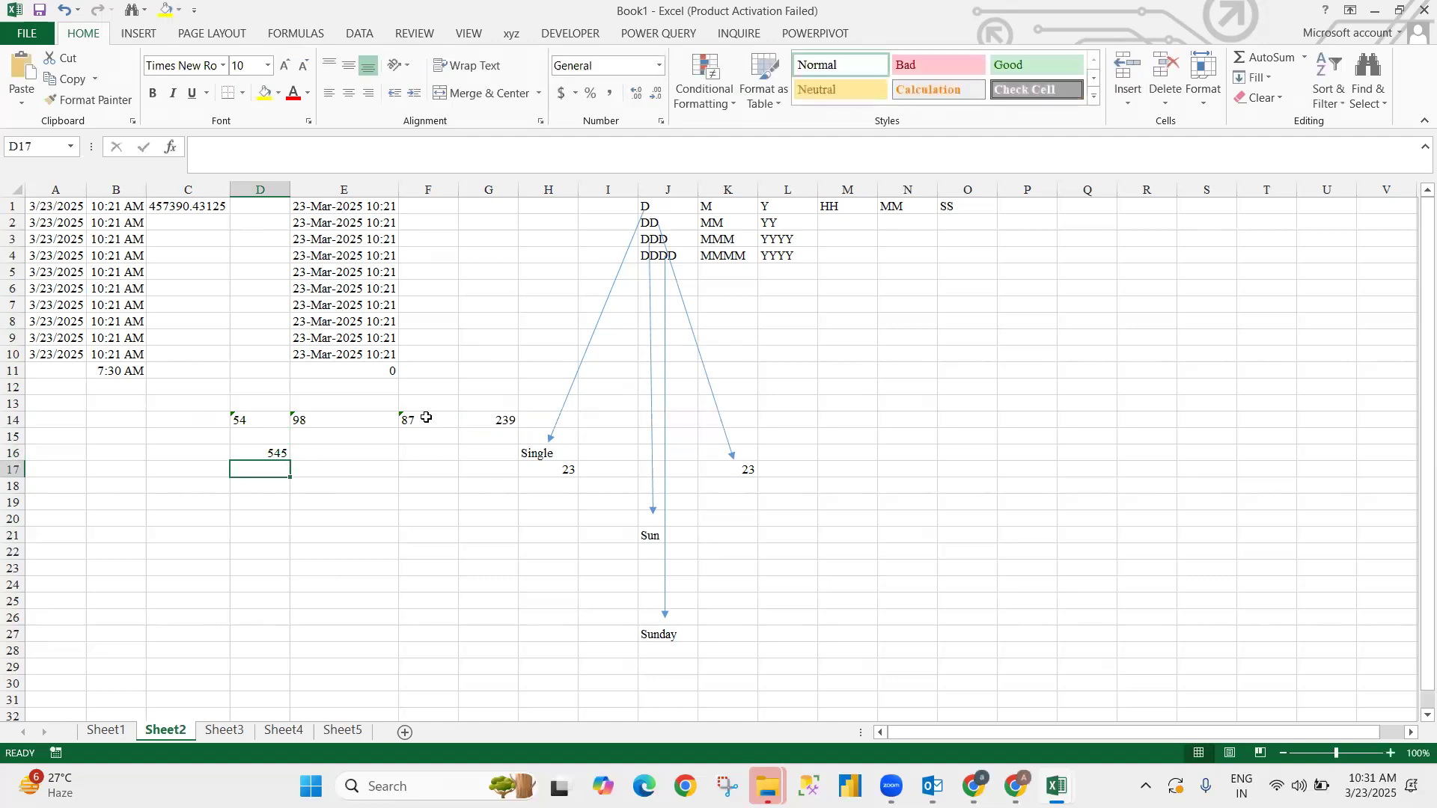
{"action": "type", "text": "jhhjhjjhjh"}
{"action": "key", "text": "BackSpace"}
{"action": "key", "text": "BackSpace"}
{"action": "key", "text": "BackSpace"}
{"action": "key", "text": "BackSpace"}
{"action": "key", "text": "BackSpace"}
{"action": "key", "text": "BackSpace"}
{"action": "key", "text": "BackSpace"}
{"action": "key", "text": "BackSpace"}
{"action": "key", "text": "BackSpace"}
{"action": "key", "text": "BackSpace"}
{"action": "type", "text": "as"}
{"action": "key", "text": "Return"}
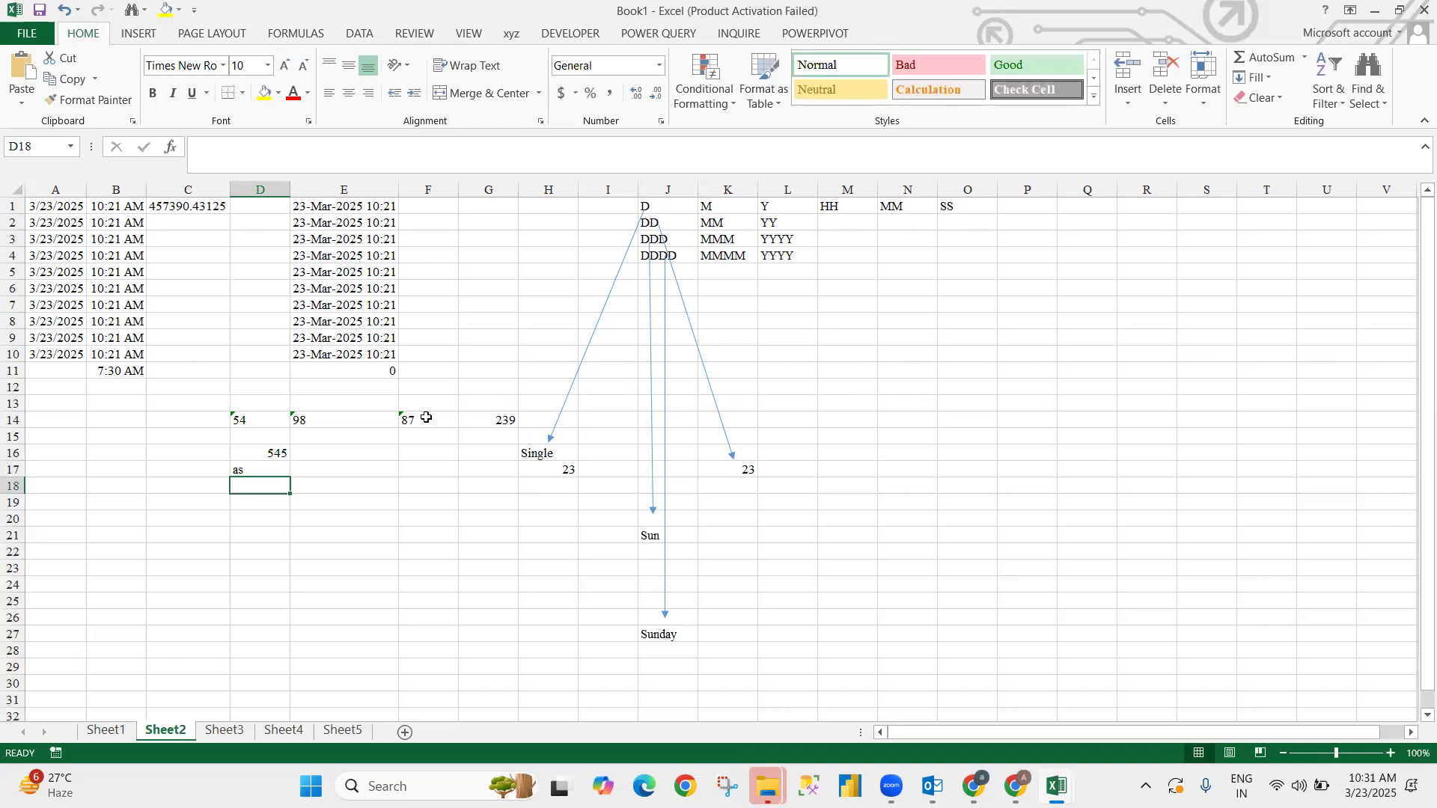
{"action": "type", "text": "="}
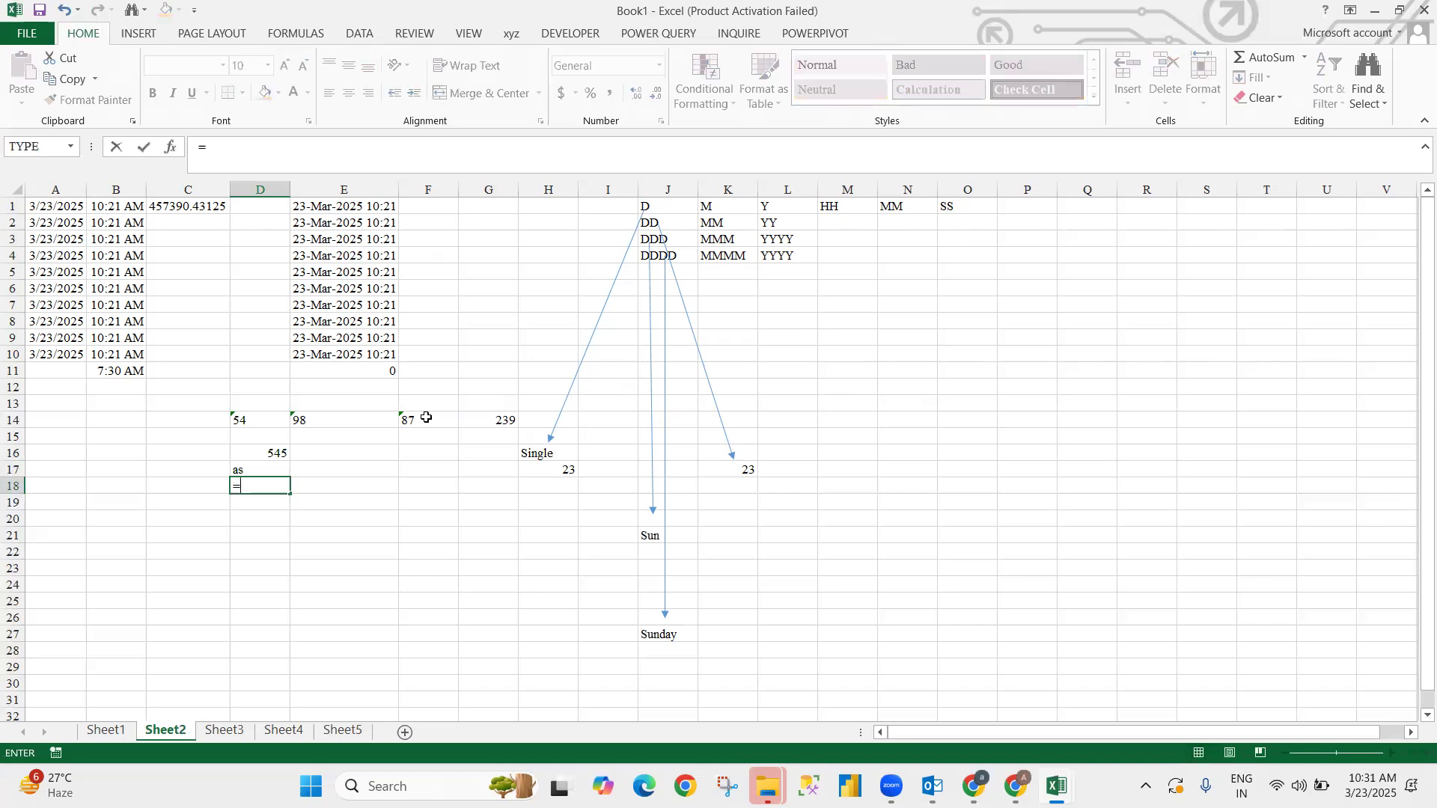
{"action": "type", "text": "vl"}
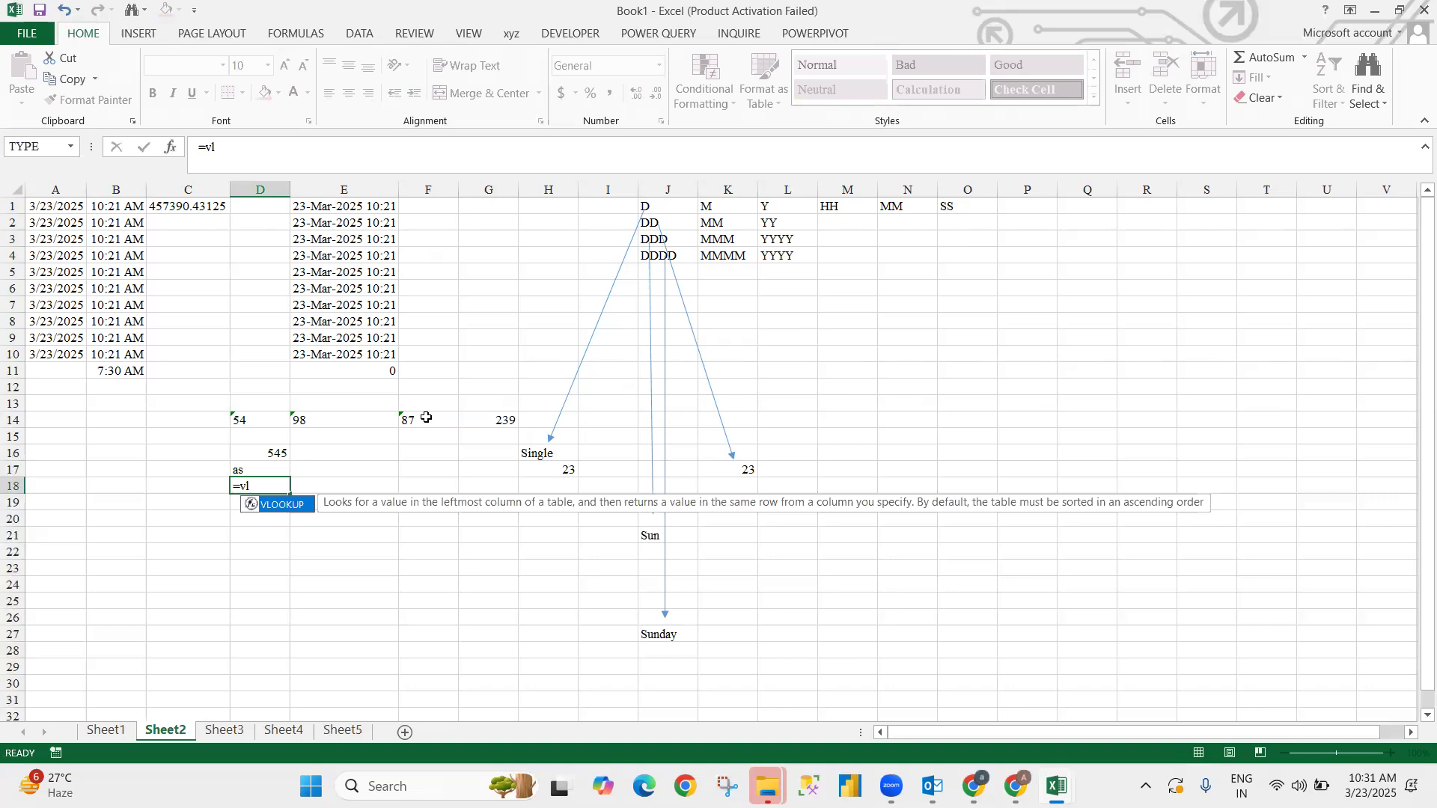
- Widen column D and enter 54 as text in D17
{"action": "key", "text": "Return"}
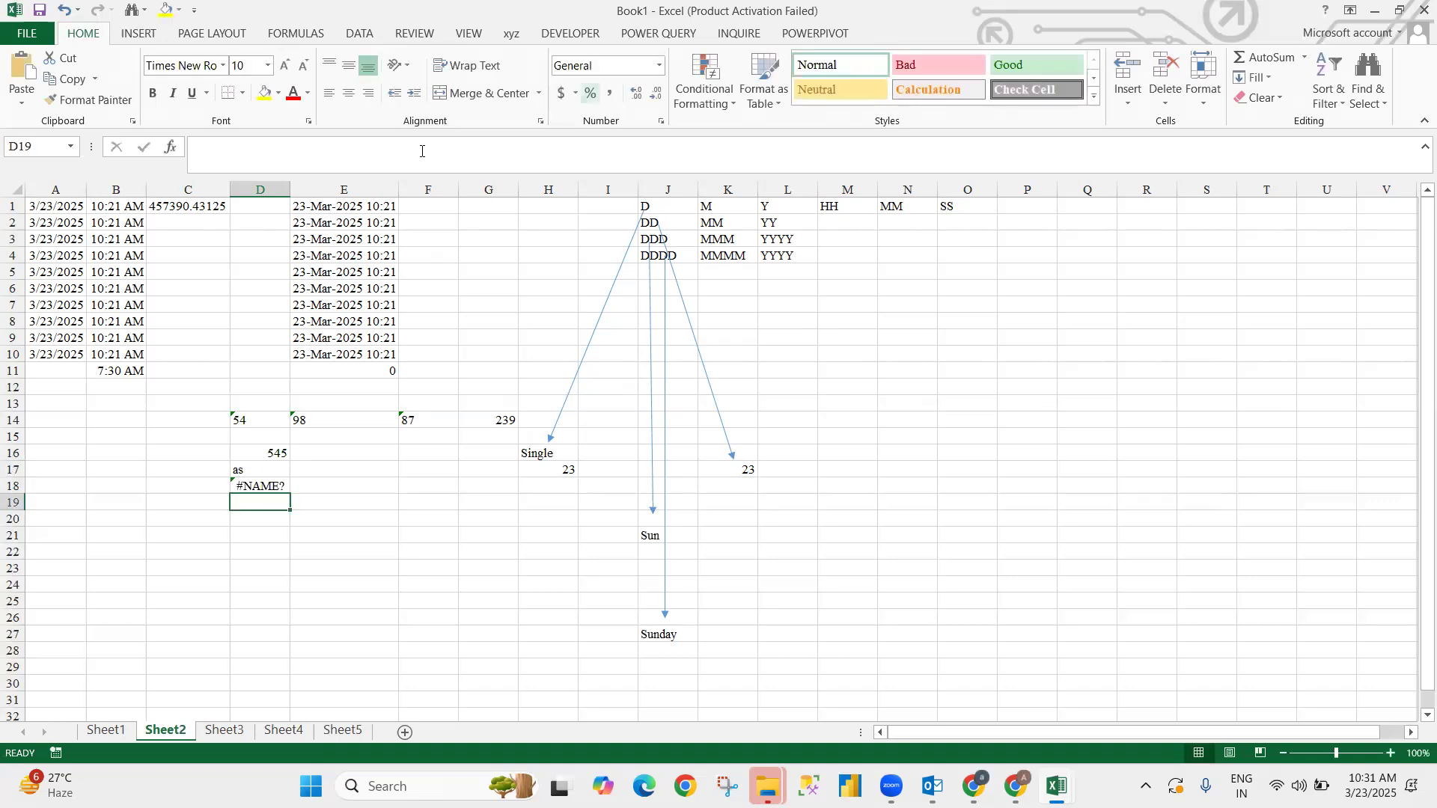
{"action": "left_click_drag", "start_coordinate": [291, 188], "coordinate": [342, 189]}
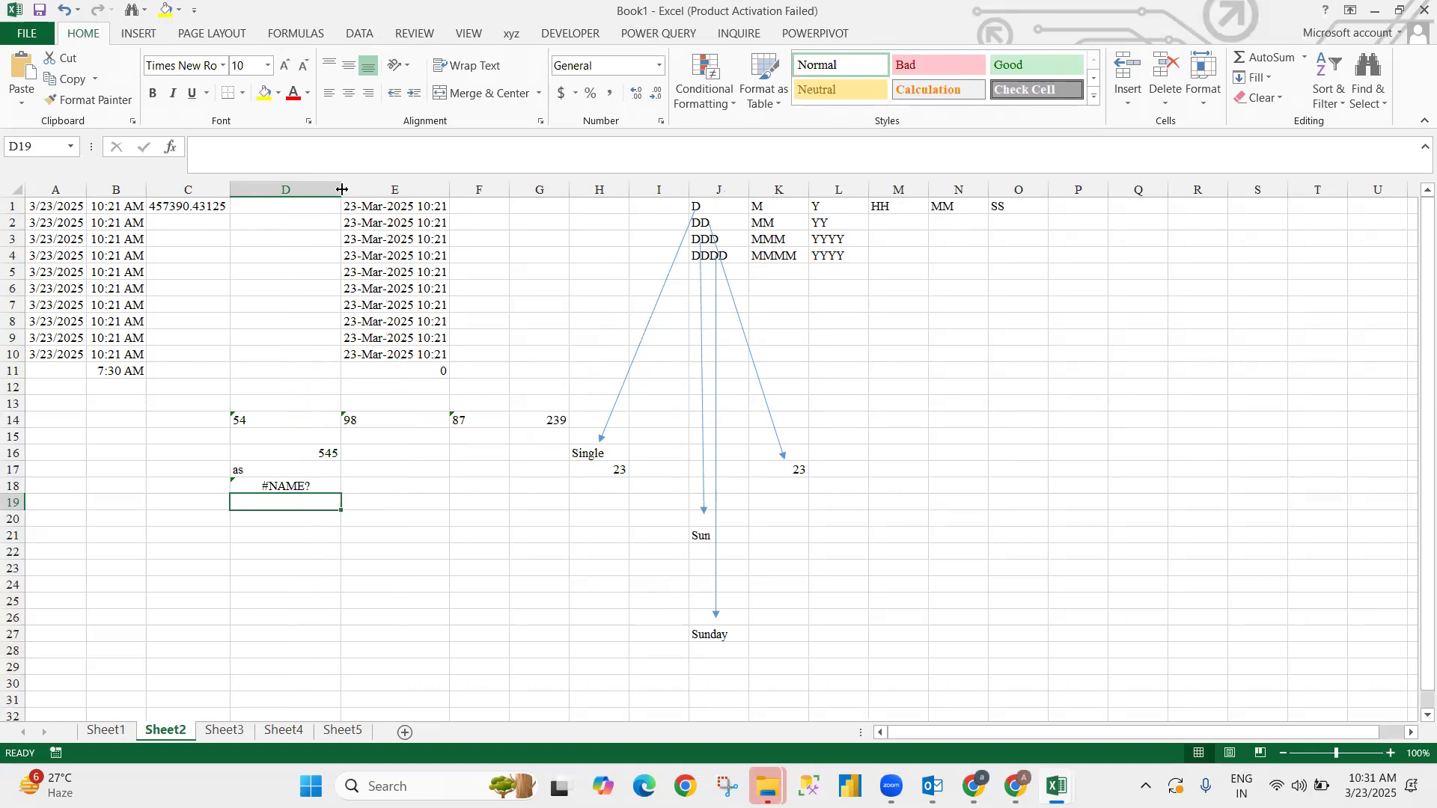
{"action": "key", "text": "Up"}
{"action": "key", "text": "Up"}
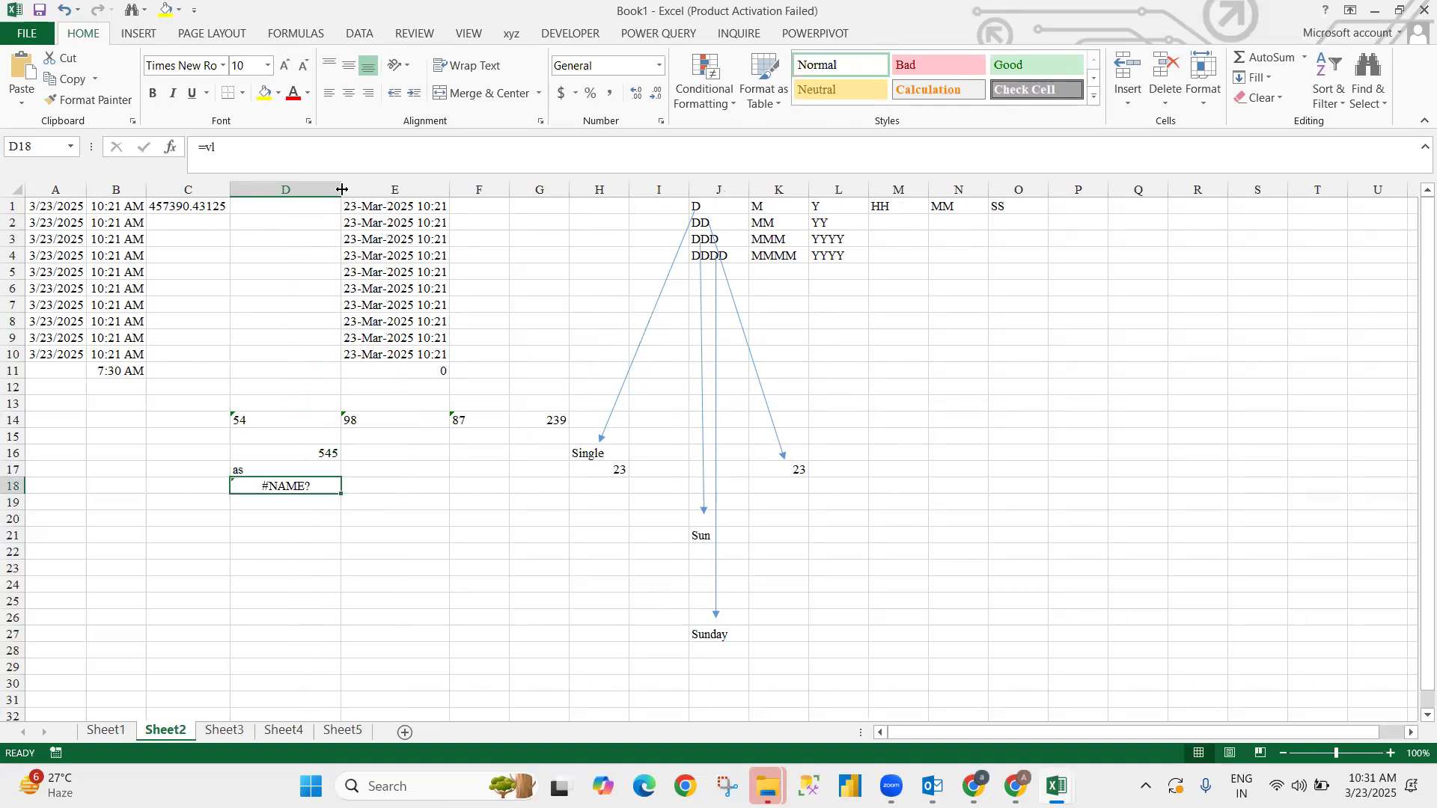
{"action": "type", "text": "'54"}
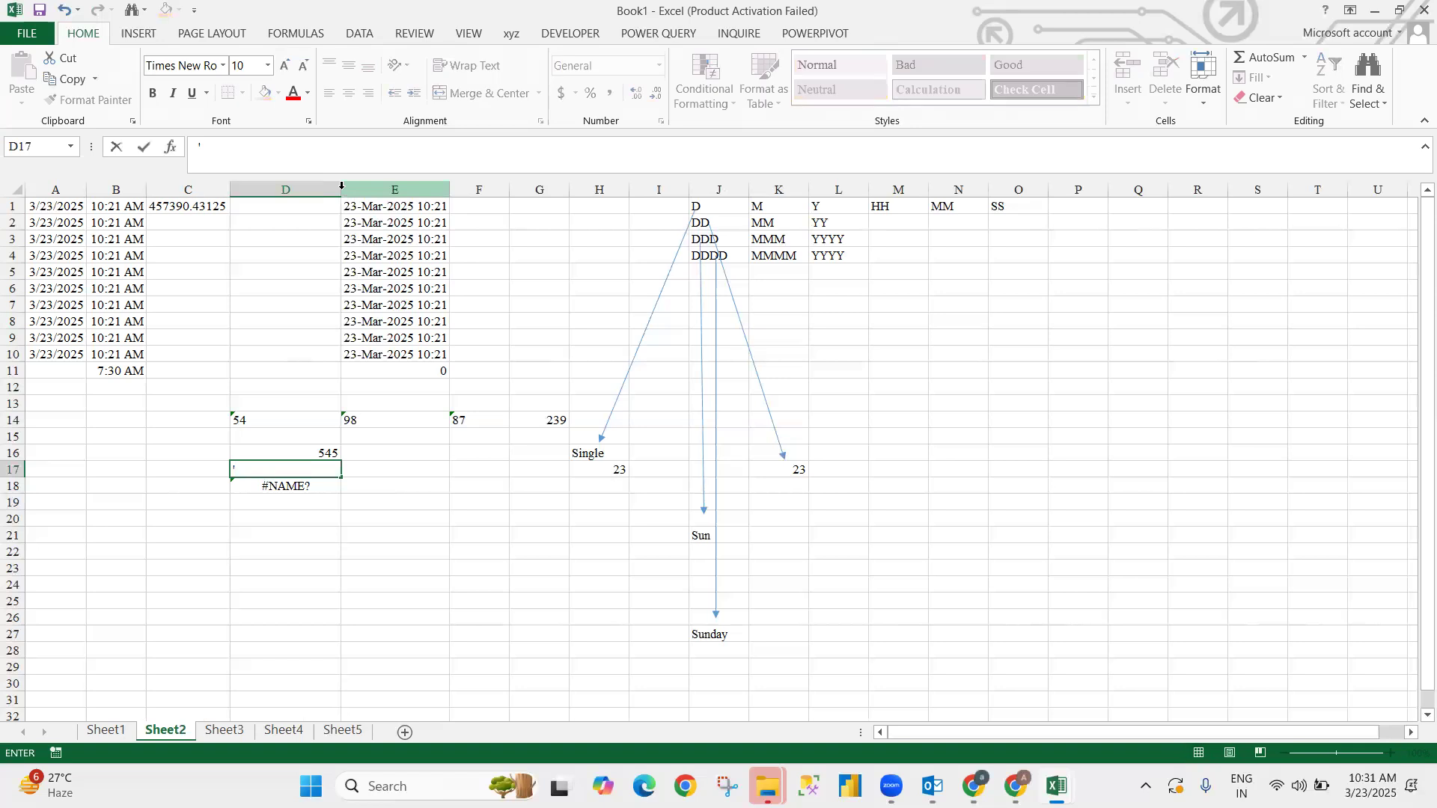
{"action": "key", "text": "Return"}
{"action": "key", "text": "Up"}
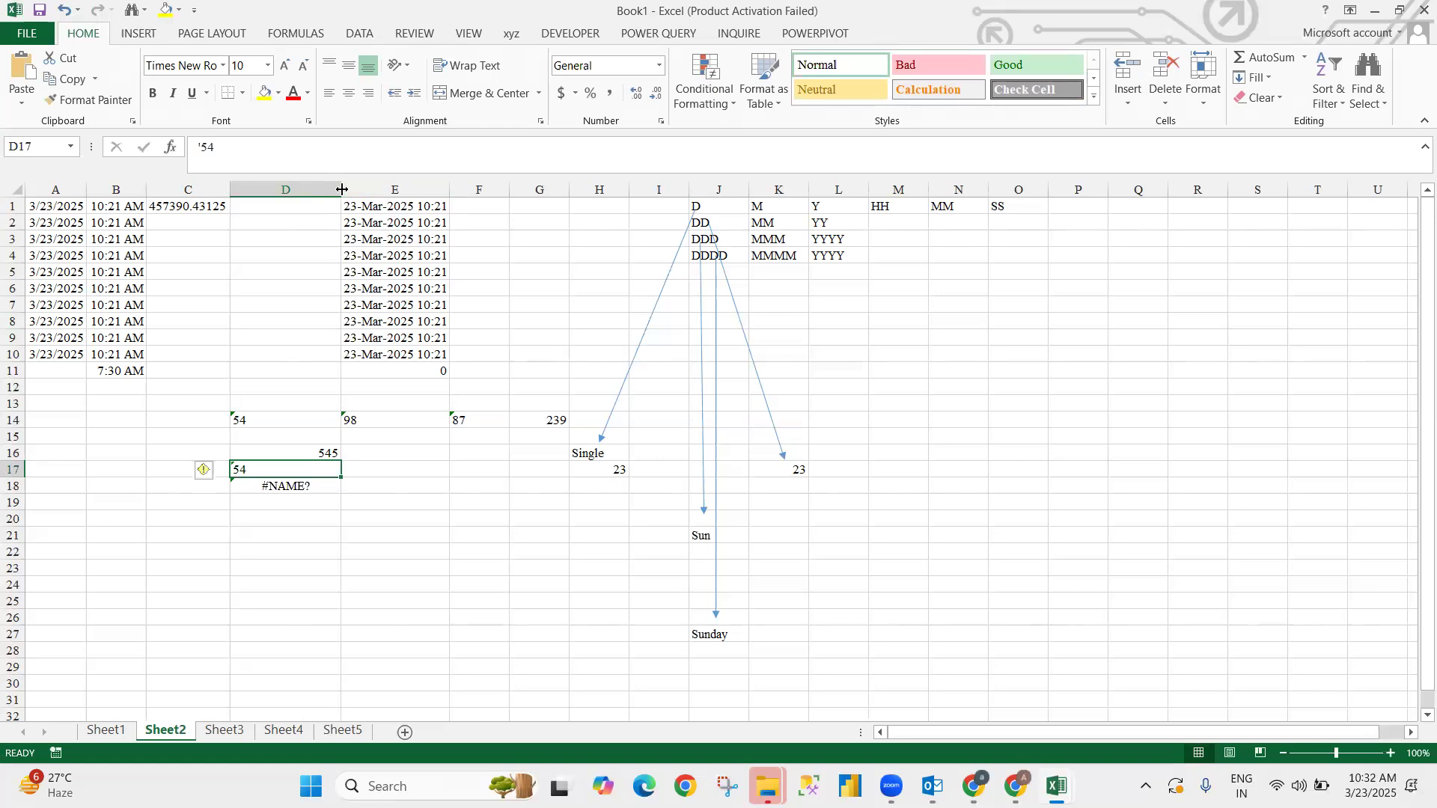
- Enter =VALUE(SUM(D16:D17)) in D19, returning 545
{"action": "key", "text": "Down"}
{"action": "key", "text": "Down"}
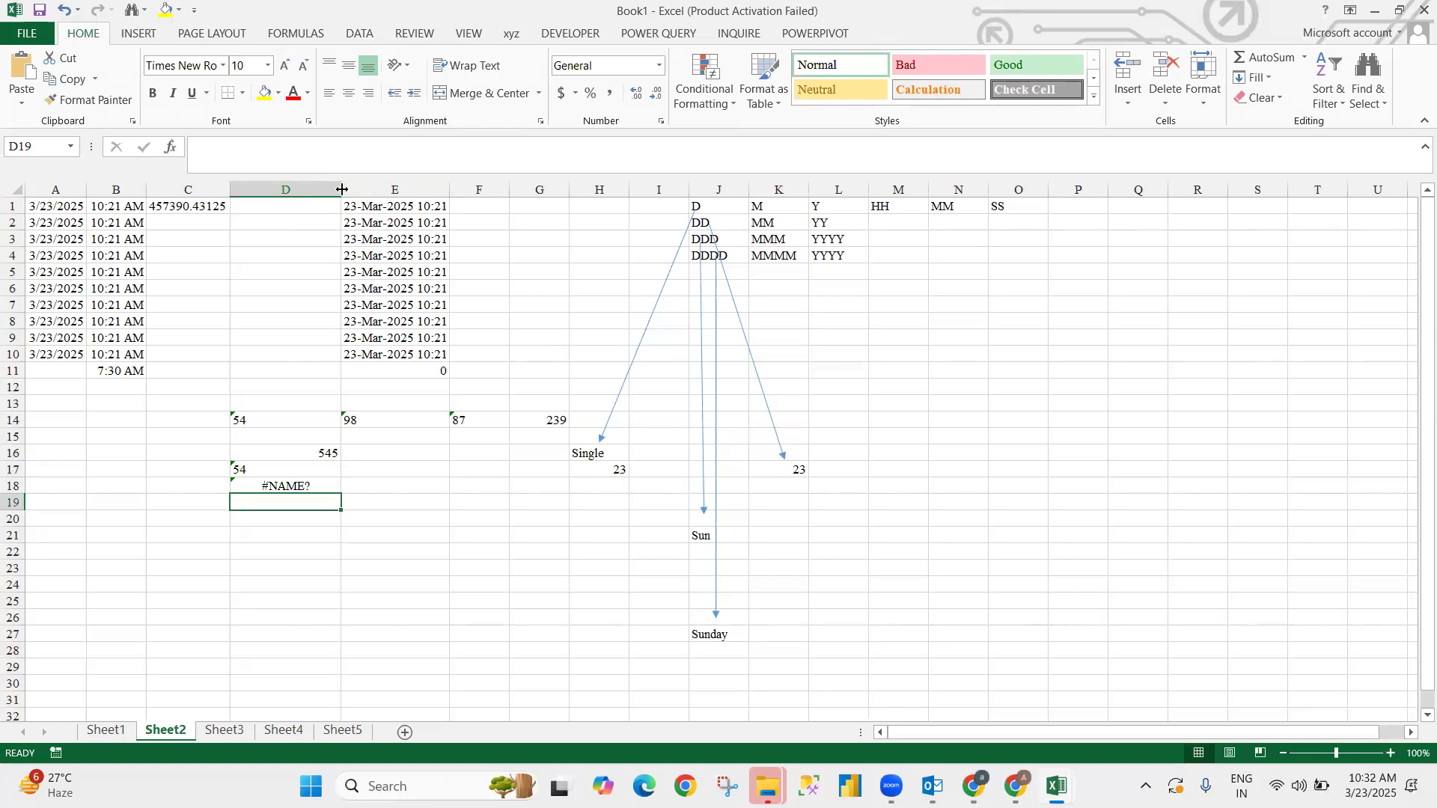
{"action": "type", "text": "=va"}
{"action": "key", "text": "Tab"}
{"action": "key", "text": "Up"}
{"action": "key", "text": "Up"}
{"action": "key", "text": "Up"}
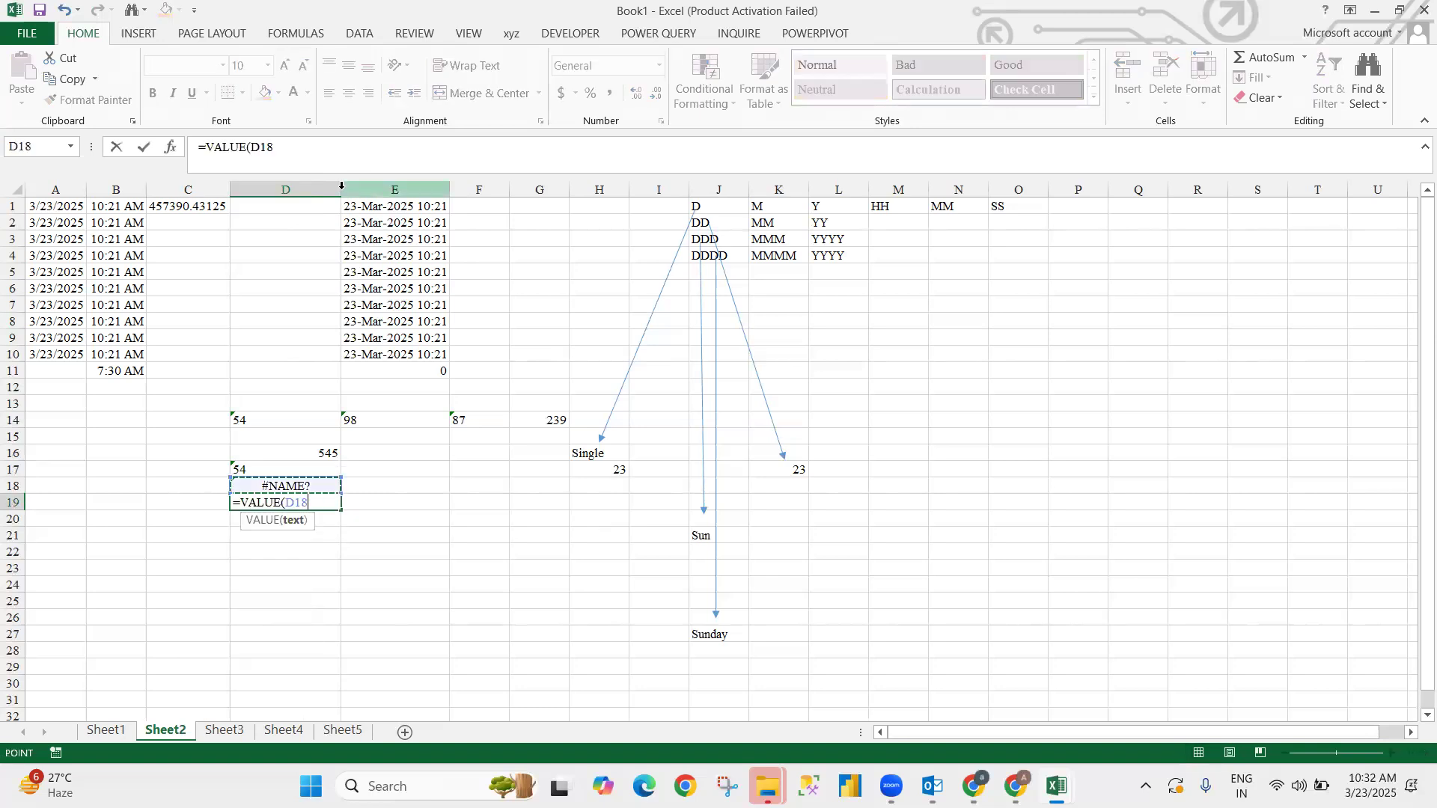
{"action": "key", "text": "BackSpace"}
{"action": "key", "text": "BackSpace"}
{"action": "key", "text": "BackSpace"}
{"action": "type", "text": "sum"}
{"action": "key", "text": "Tab"}
{"action": "key", "text": "Up"}
{"action": "key", "text": "Up"}
{"action": "key", "text": "Up"}
{"action": "key", "text": "shift+Down"}
{"action": "key", "text": "Return"}
{"action": "key", "text": "Return"}
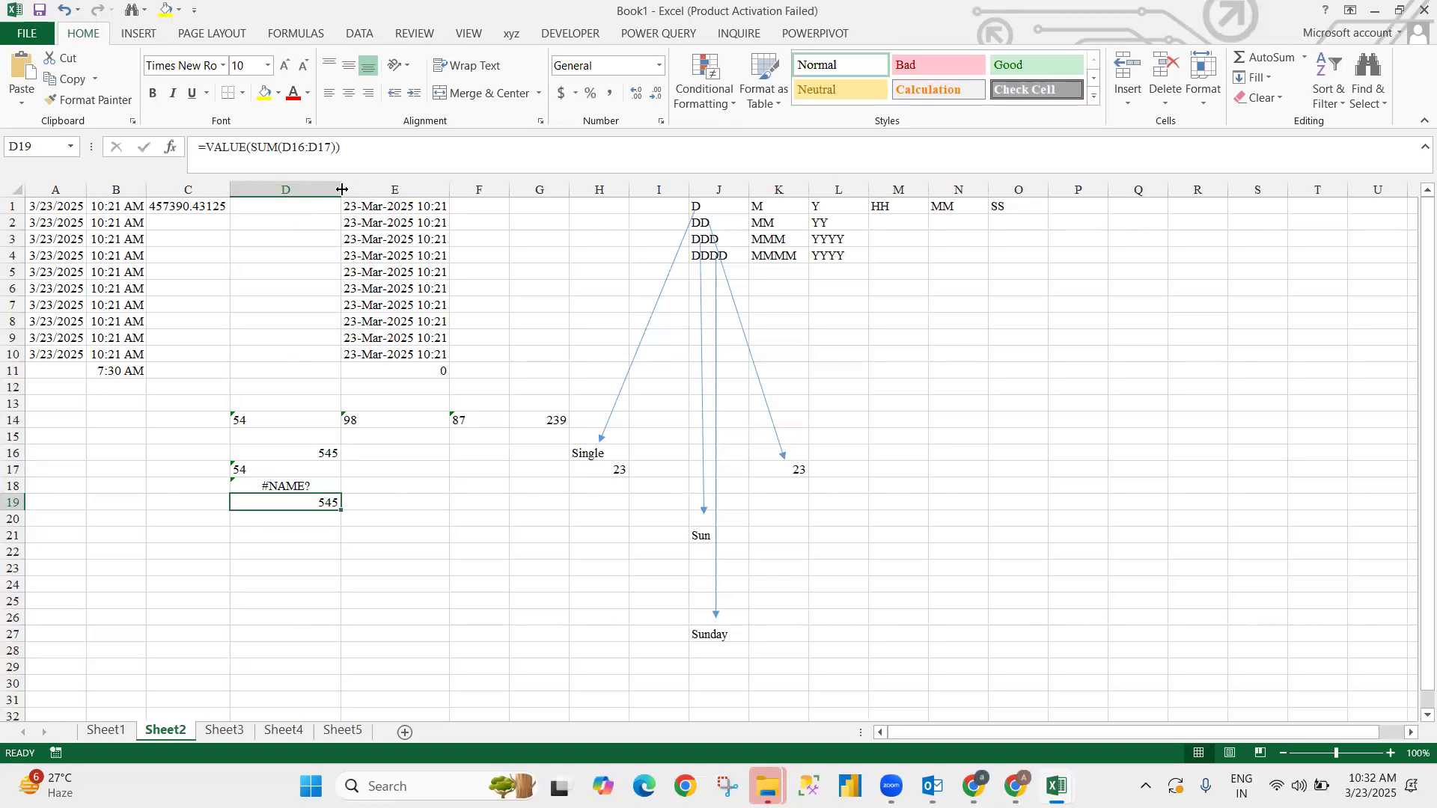
{"action": "key", "text": "Up"}
{"action": "key", "text": "Up"}
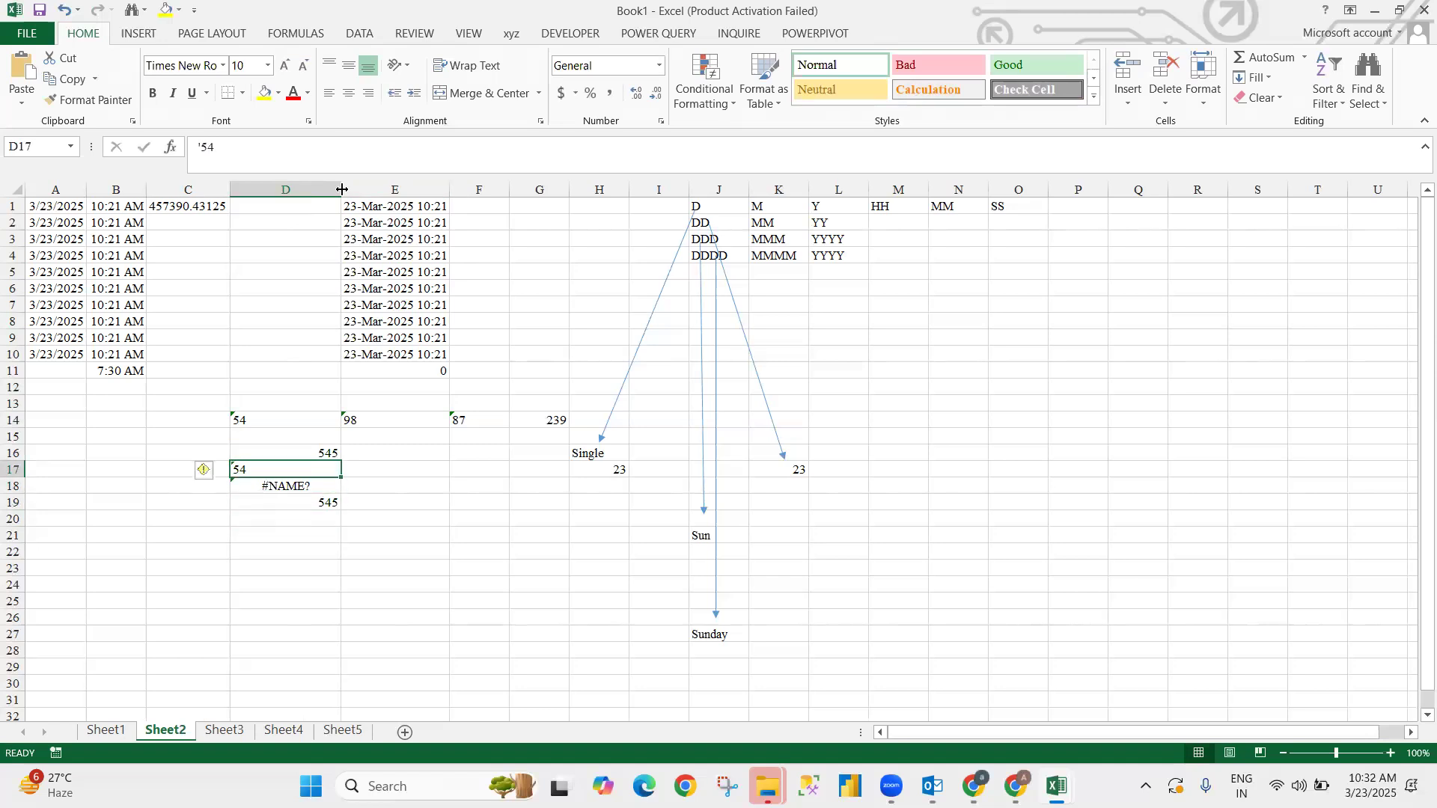
{"action": "left_click", "coordinate": [461, 482]}
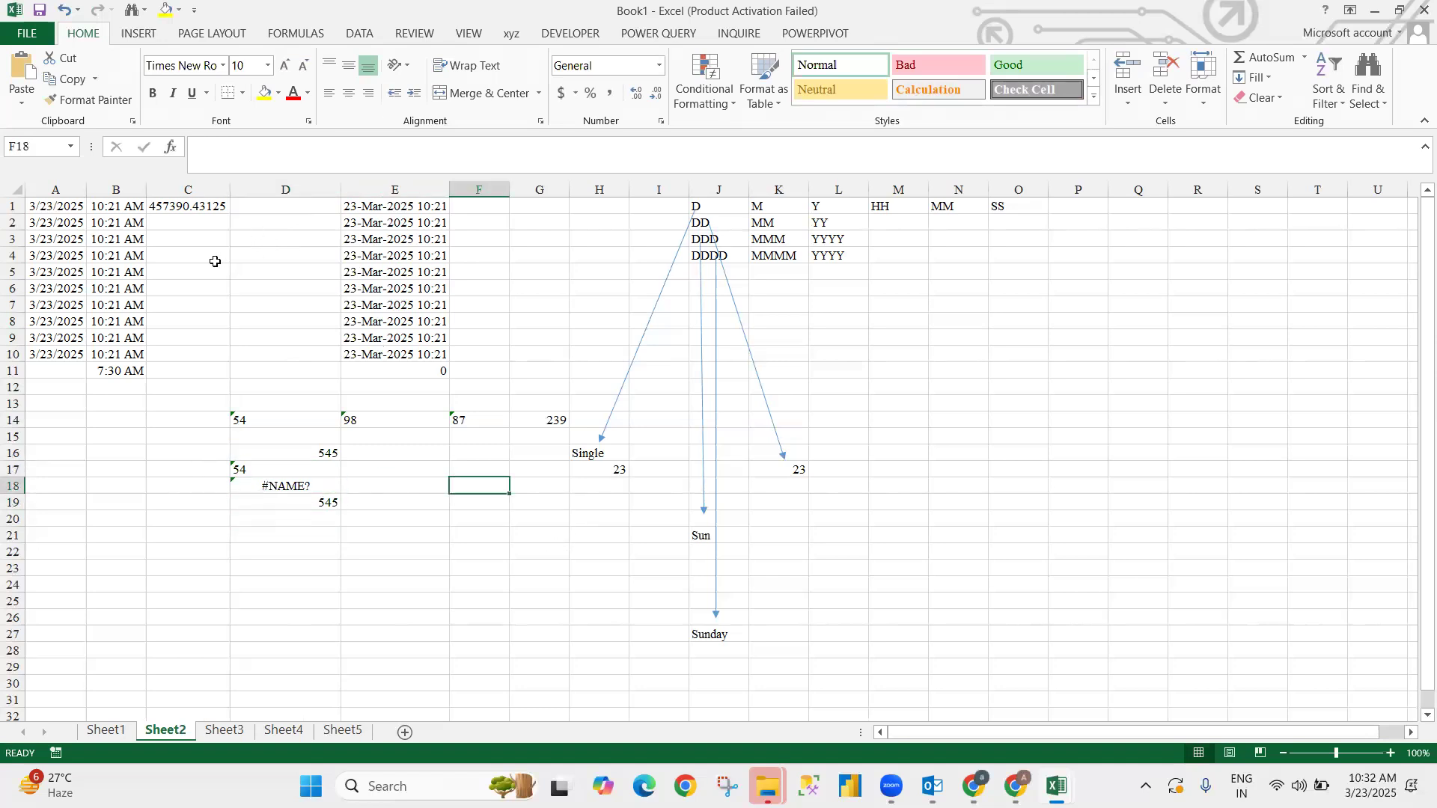
{"action": "left_click_drag", "start_coordinate": [216, 262], "coordinate": [739, 516]}
{"action": "left_click", "coordinate": [996, 355]}
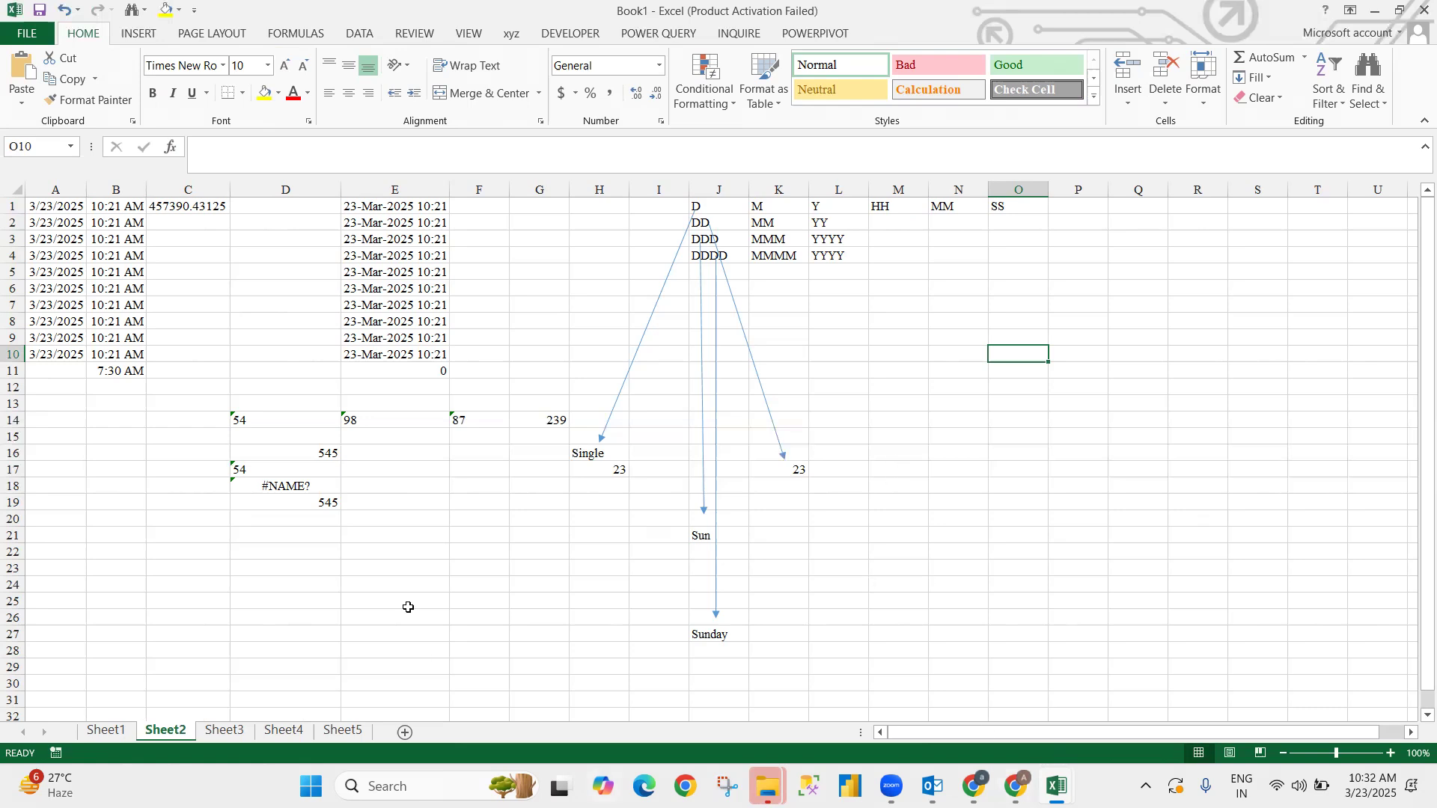
{"action": "left_click", "coordinate": [418, 486]}
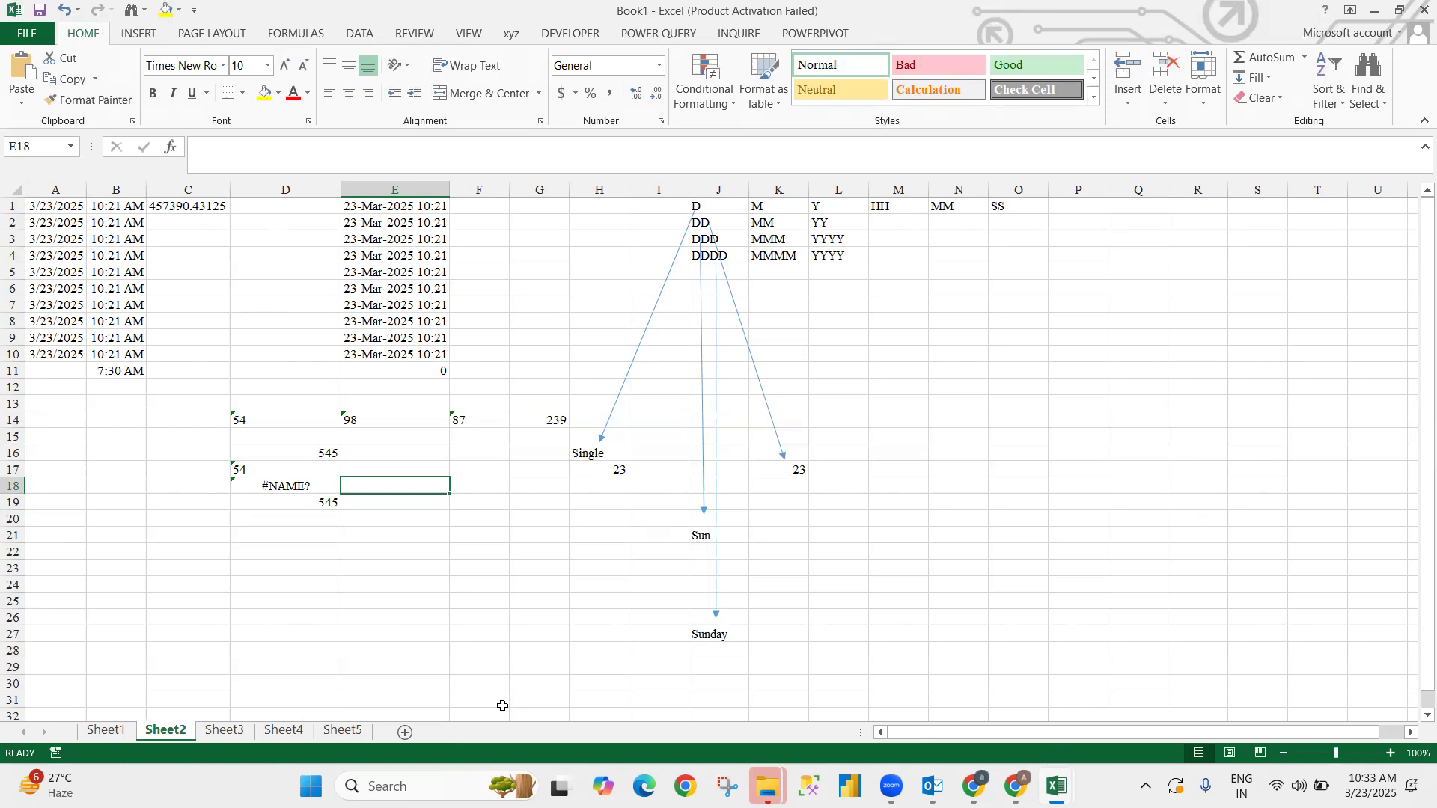
- Copy the 16 names in A2:A17 of the Right Mid Left practice workbook
{"action": "key", "text": "ctrl+Tab"}
{"action": "left_click", "coordinate": [299, 238]}
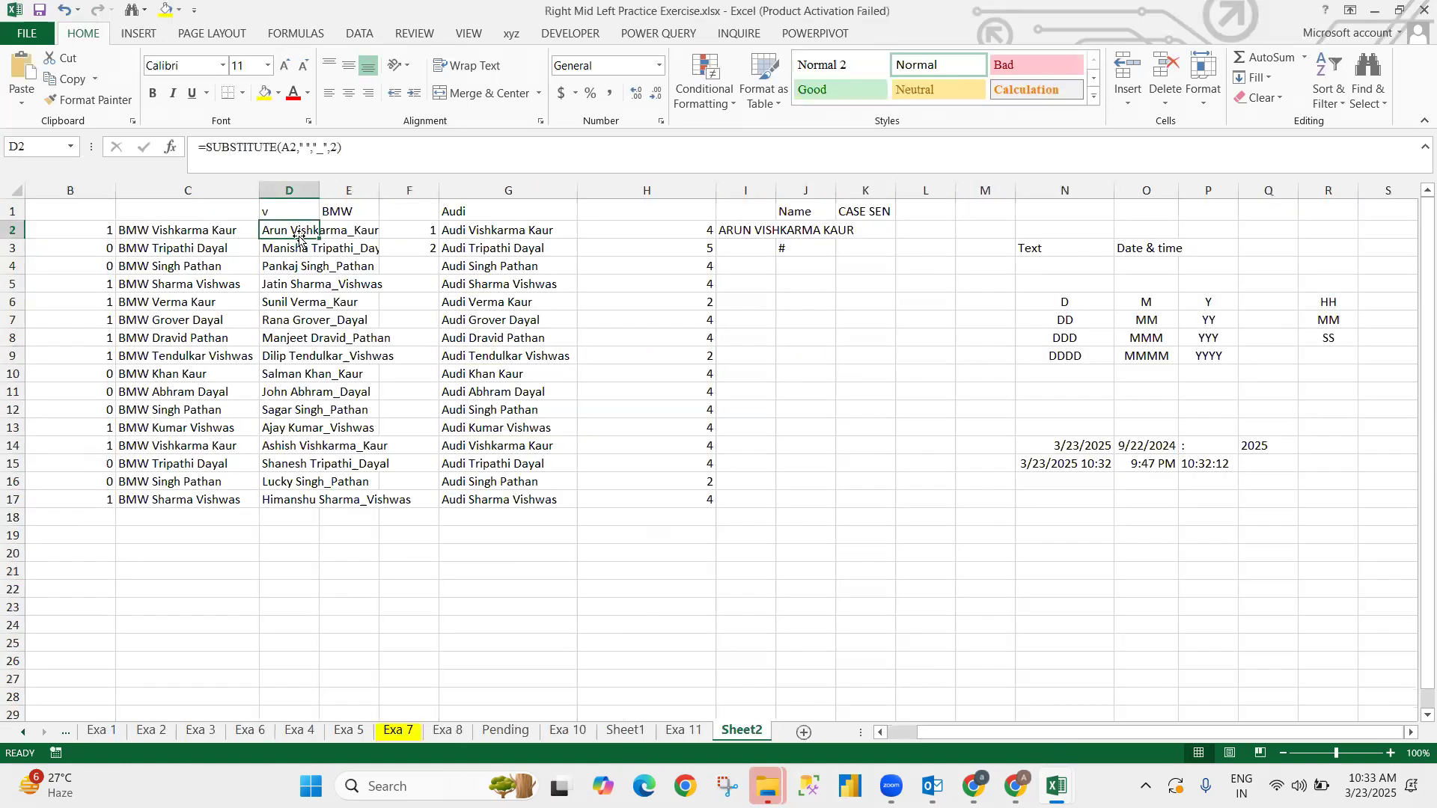
{"action": "key", "text": "Left"}
{"action": "key", "text": "Right"}
{"action": "key", "text": "Right"}
{"action": "key", "text": "Right"}
{"action": "key", "text": "Left"}
{"action": "key", "text": "Left"}
{"action": "key", "text": "ctrl+shift+Down"}
{"action": "key", "text": "ctrl+Left"}
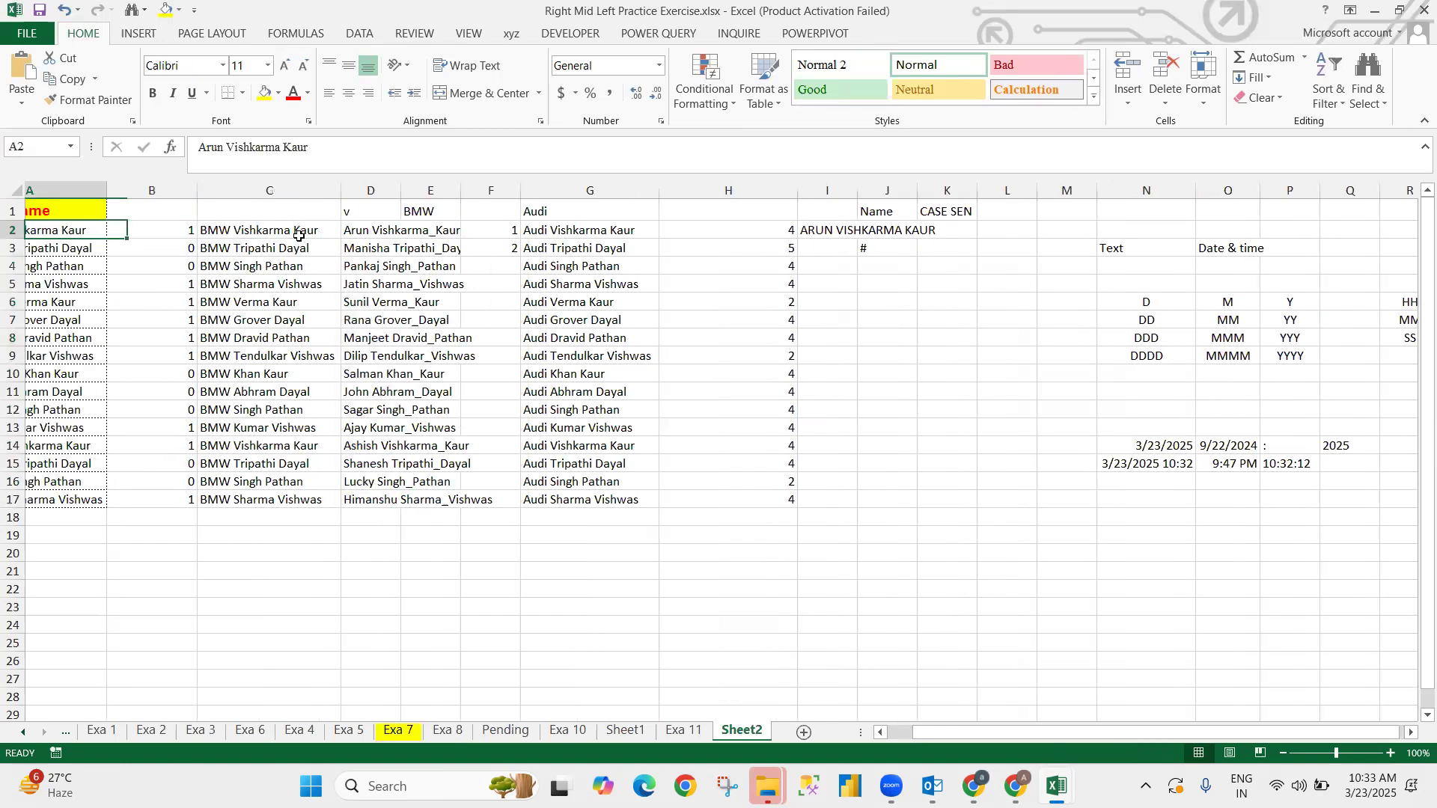
{"action": "key", "text": "ctrl+shift+Down"}
{"action": "key", "text": "ctrl+c"}
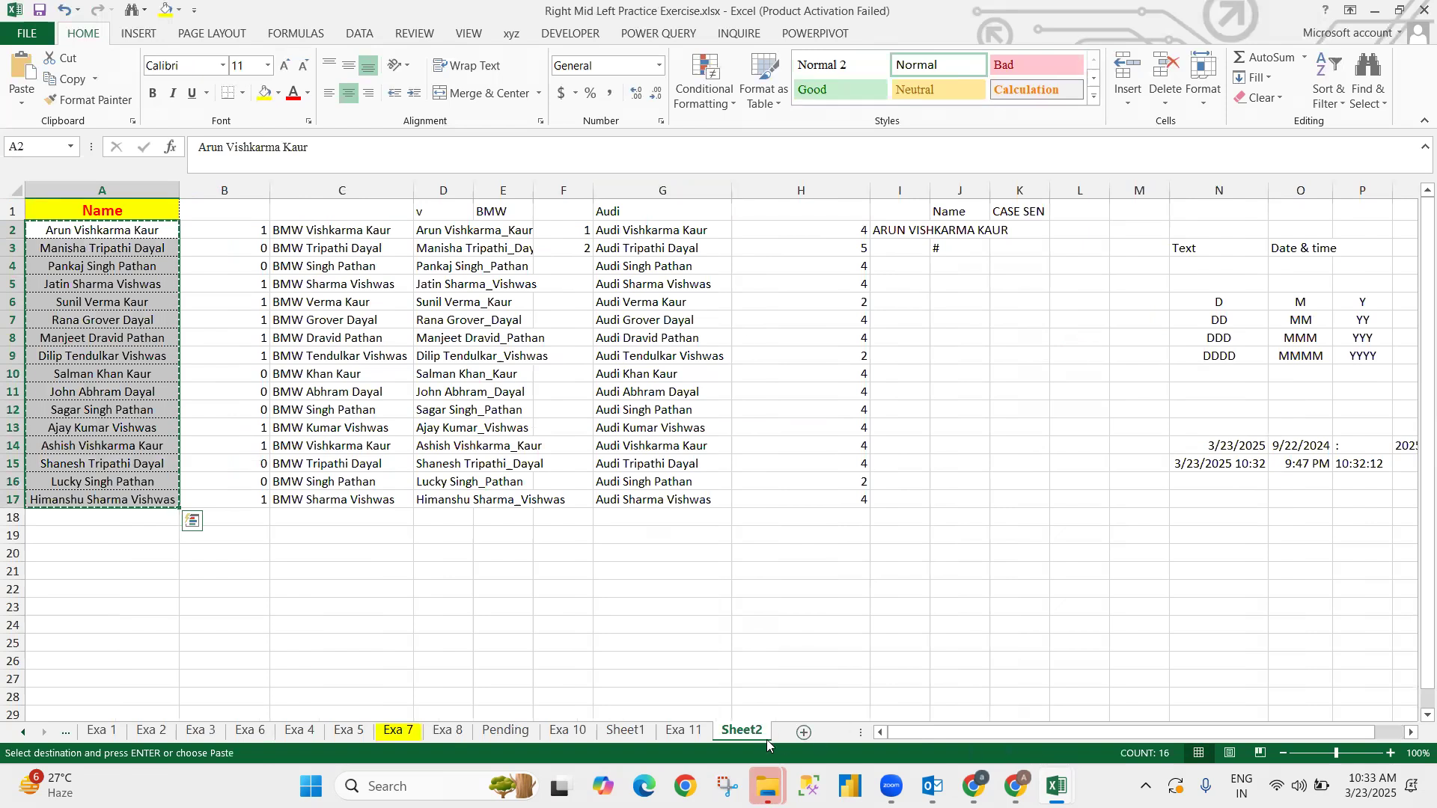
- Paste the names into Book1 Sheet3 from A2, matching the column width first
{"action": "key", "text": "alt+Tab"}
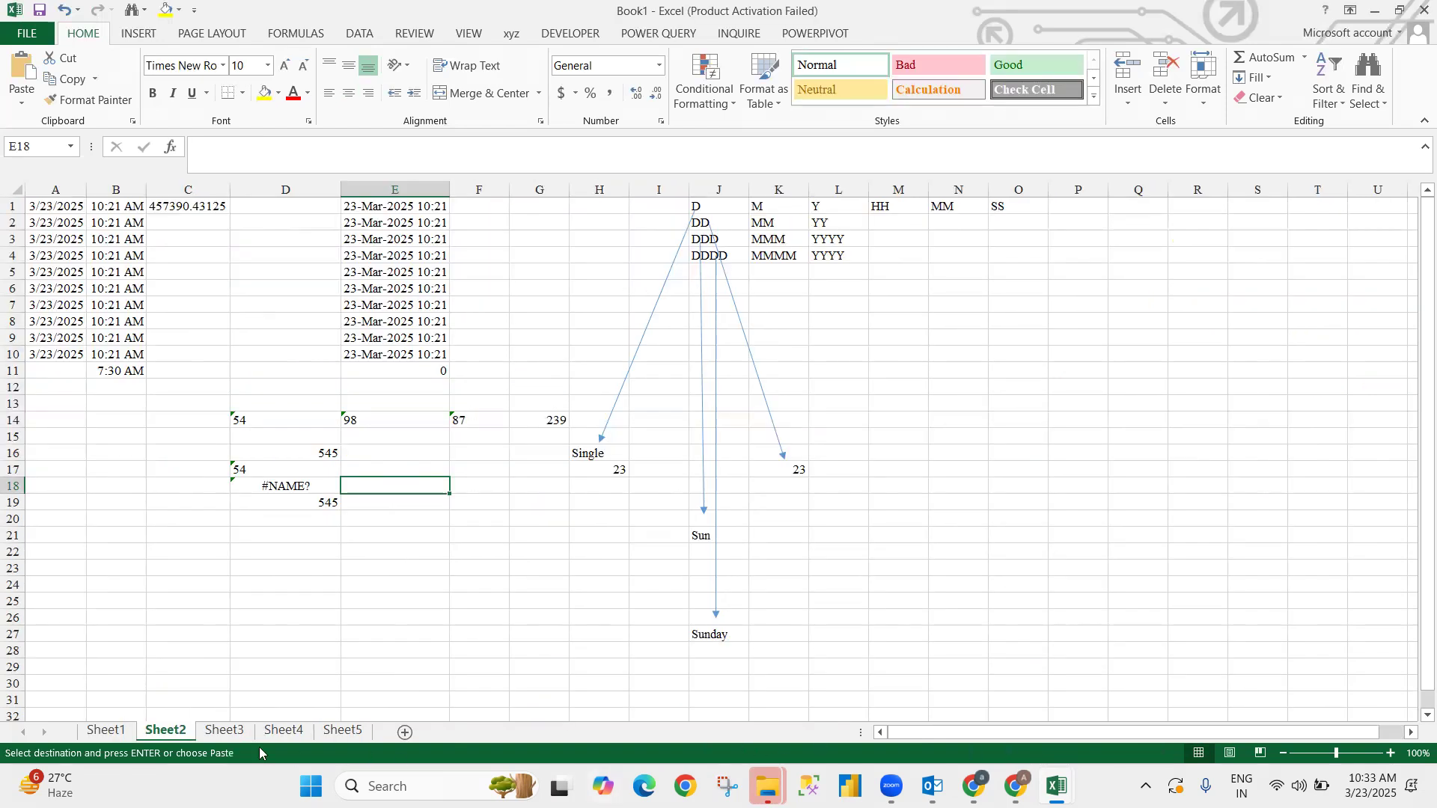
{"action": "left_click", "coordinate": [224, 731]}
{"action": "key", "text": "Down"}
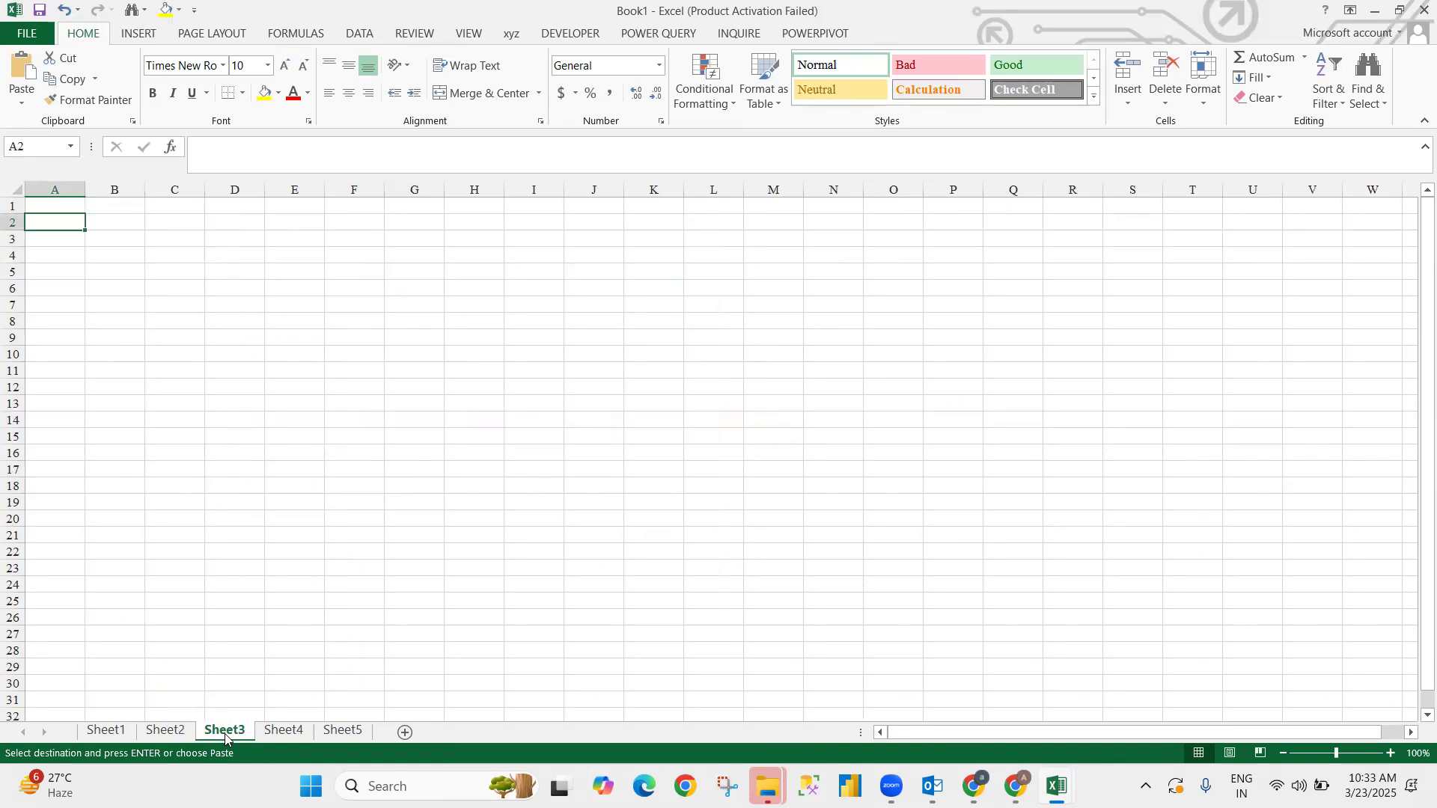
{"action": "key", "text": "ctrl+alt+v"}
{"action": "key", "text": "w"}
{"action": "key", "text": "Return"}
{"action": "key", "text": "ctrl+v"}
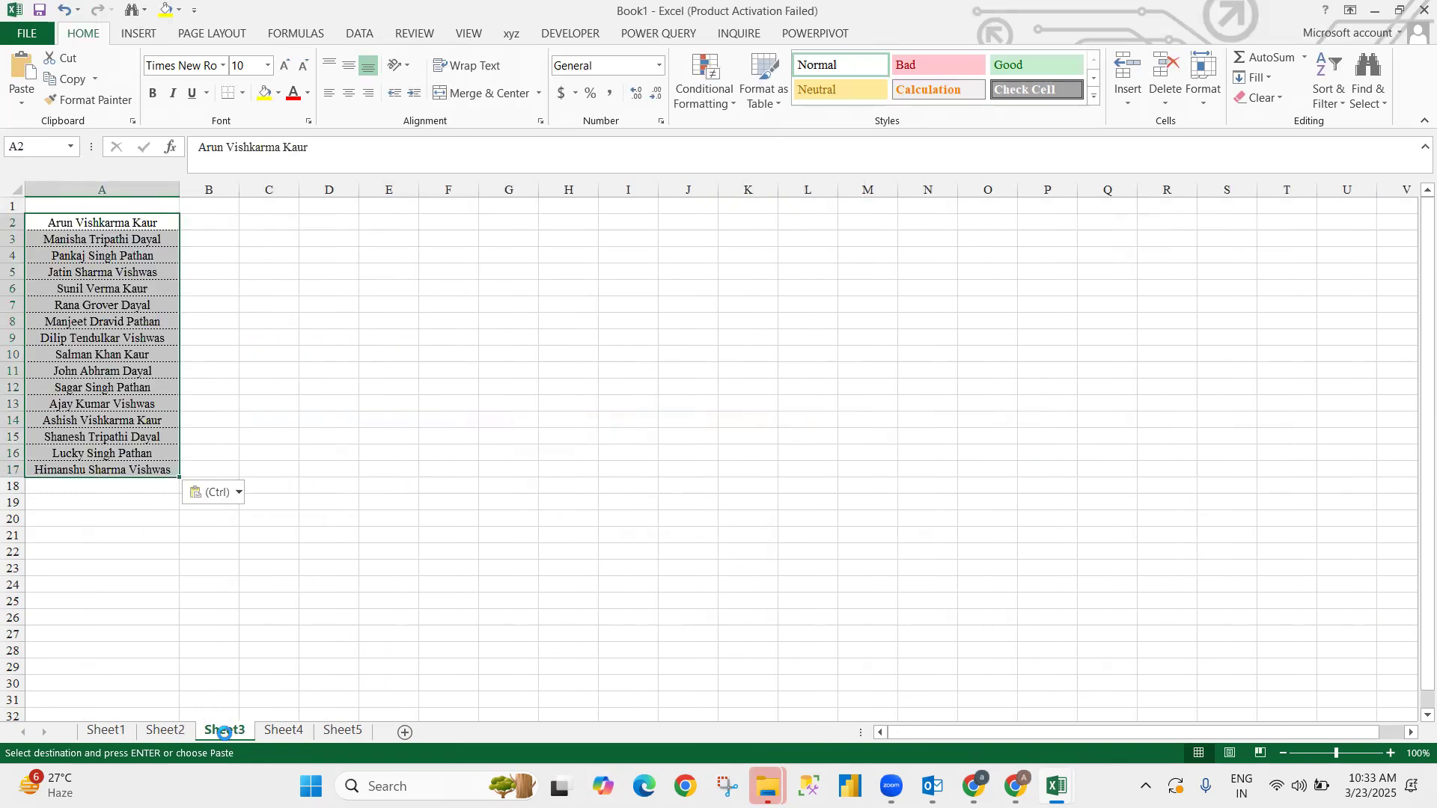
{"action": "key", "text": "Up"}
{"action": "key", "text": "Down"}
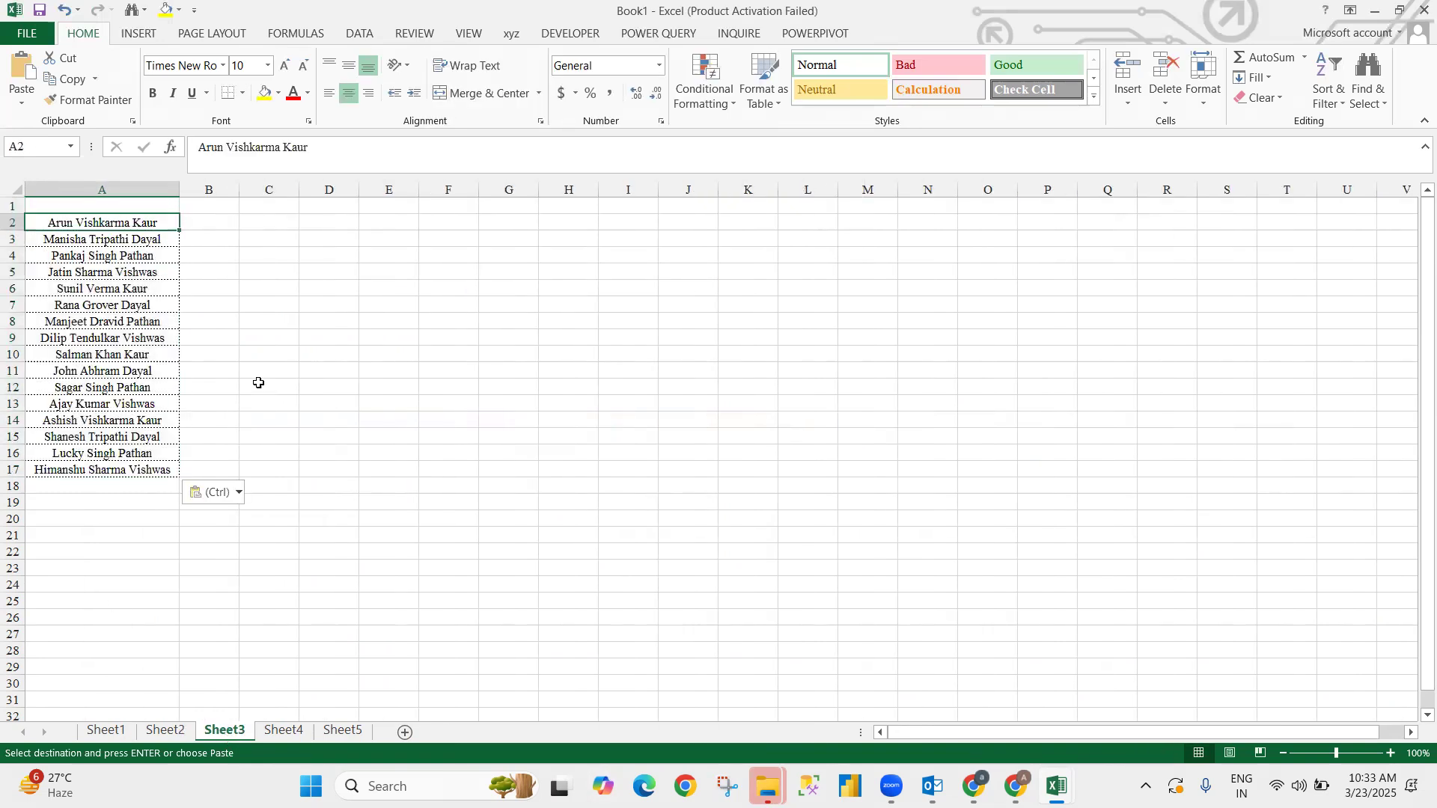
- Add a Name header in A1 and centre the header and names in column A
{"action": "left_click", "coordinate": [104, 207]}
{"action": "type", "text": "Name"}
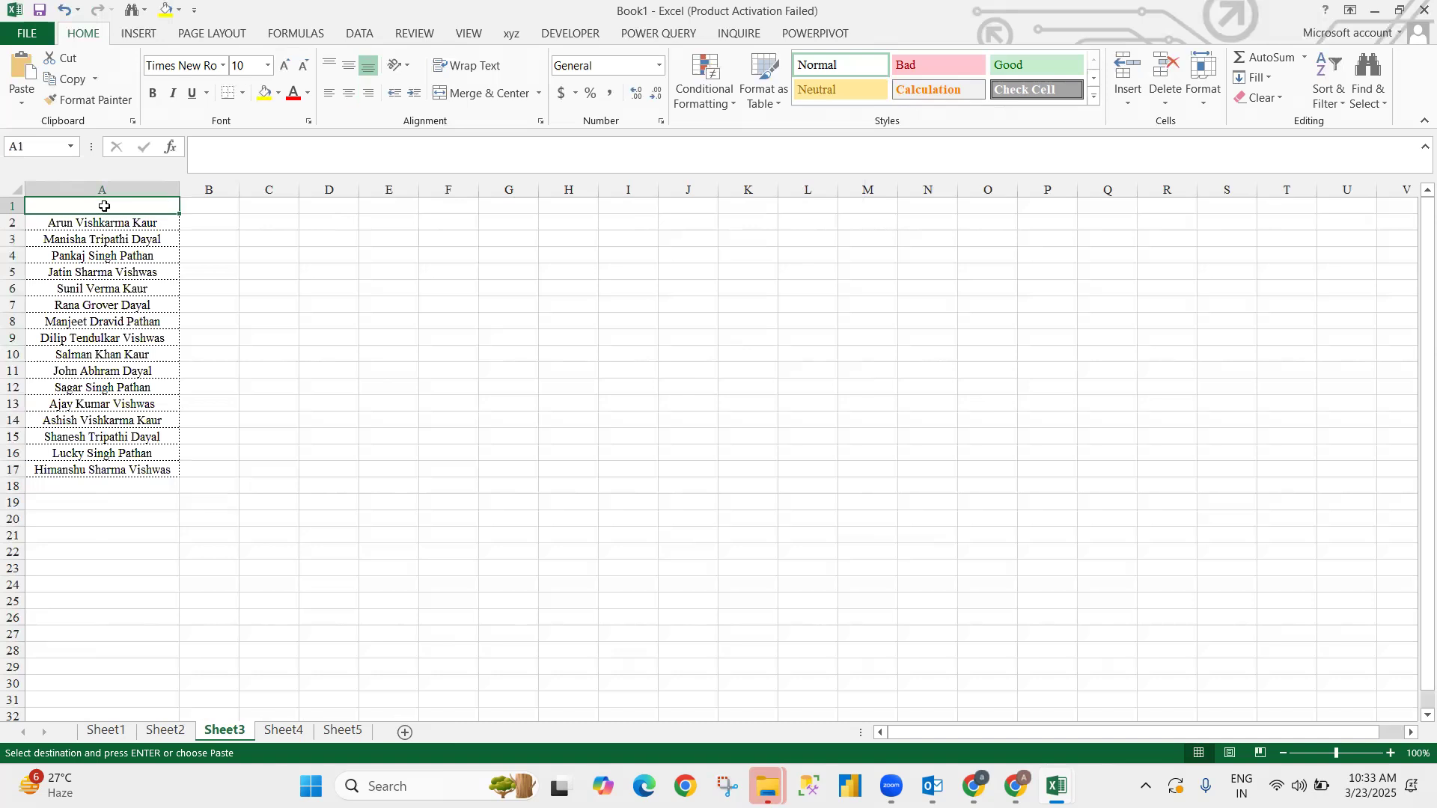
{"action": "key", "text": "Return"}
{"action": "left_click", "coordinate": [104, 207]}
{"action": "key", "text": "ctrl+shift+Down"}
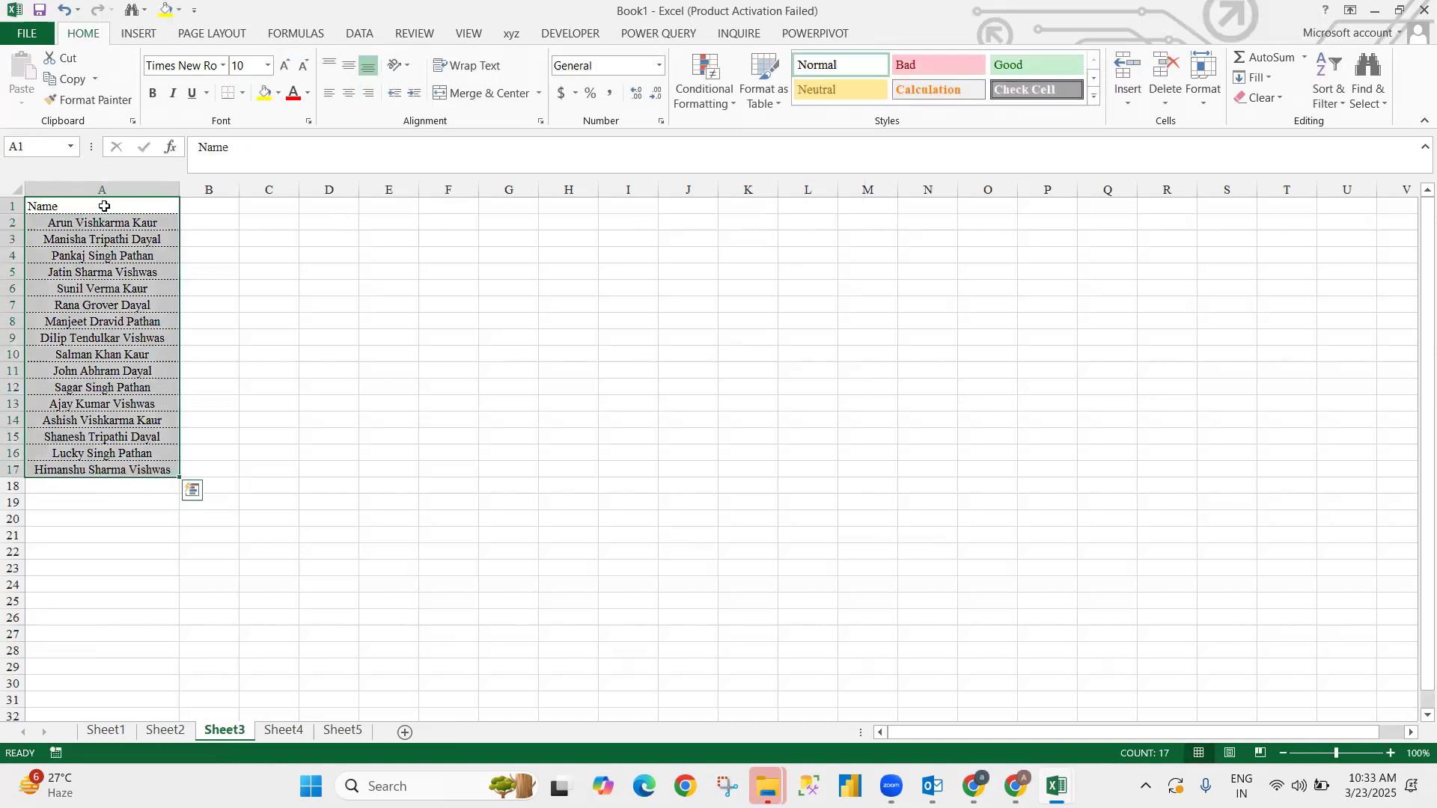
{"action": "key", "text": "alt"}
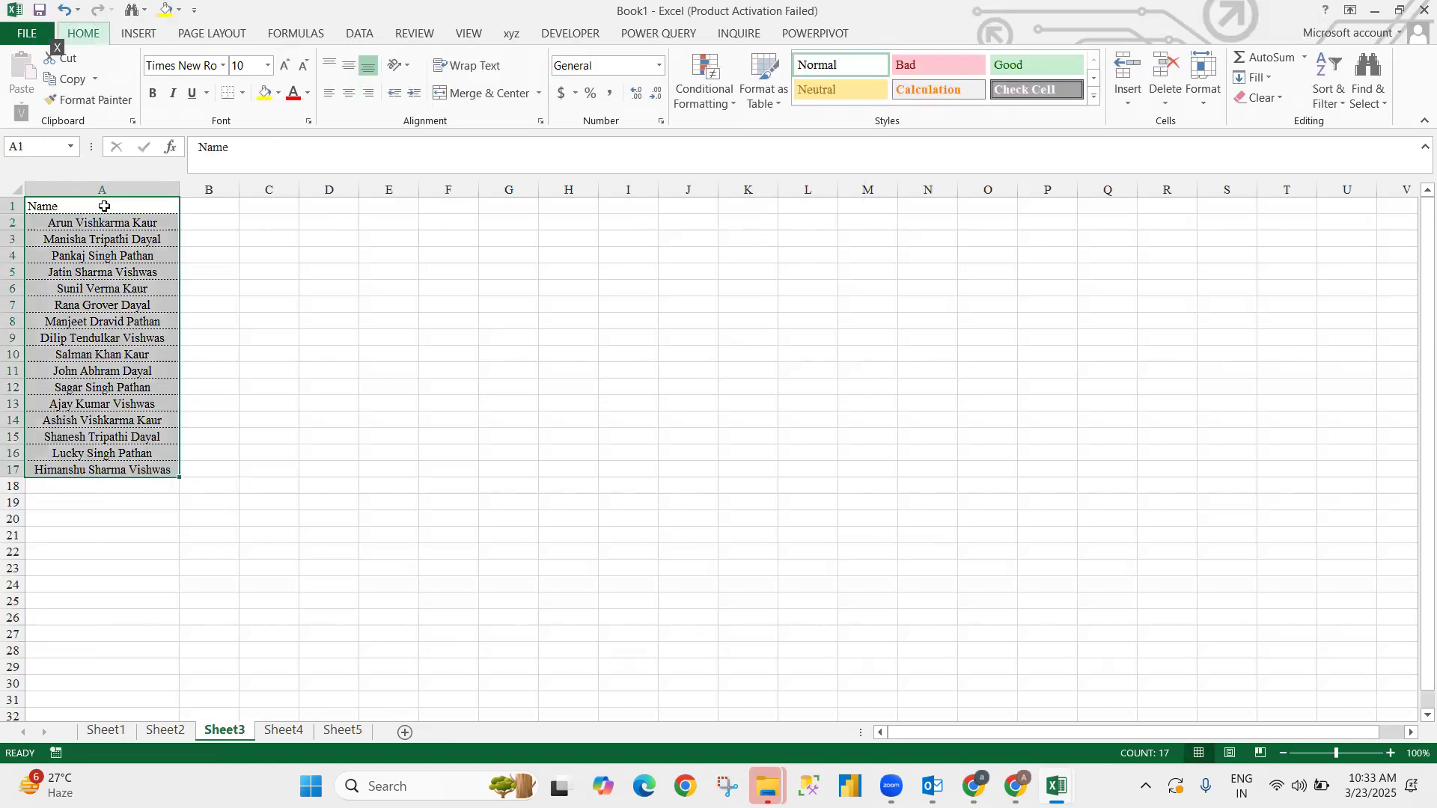
{"action": "key", "text": "h"}
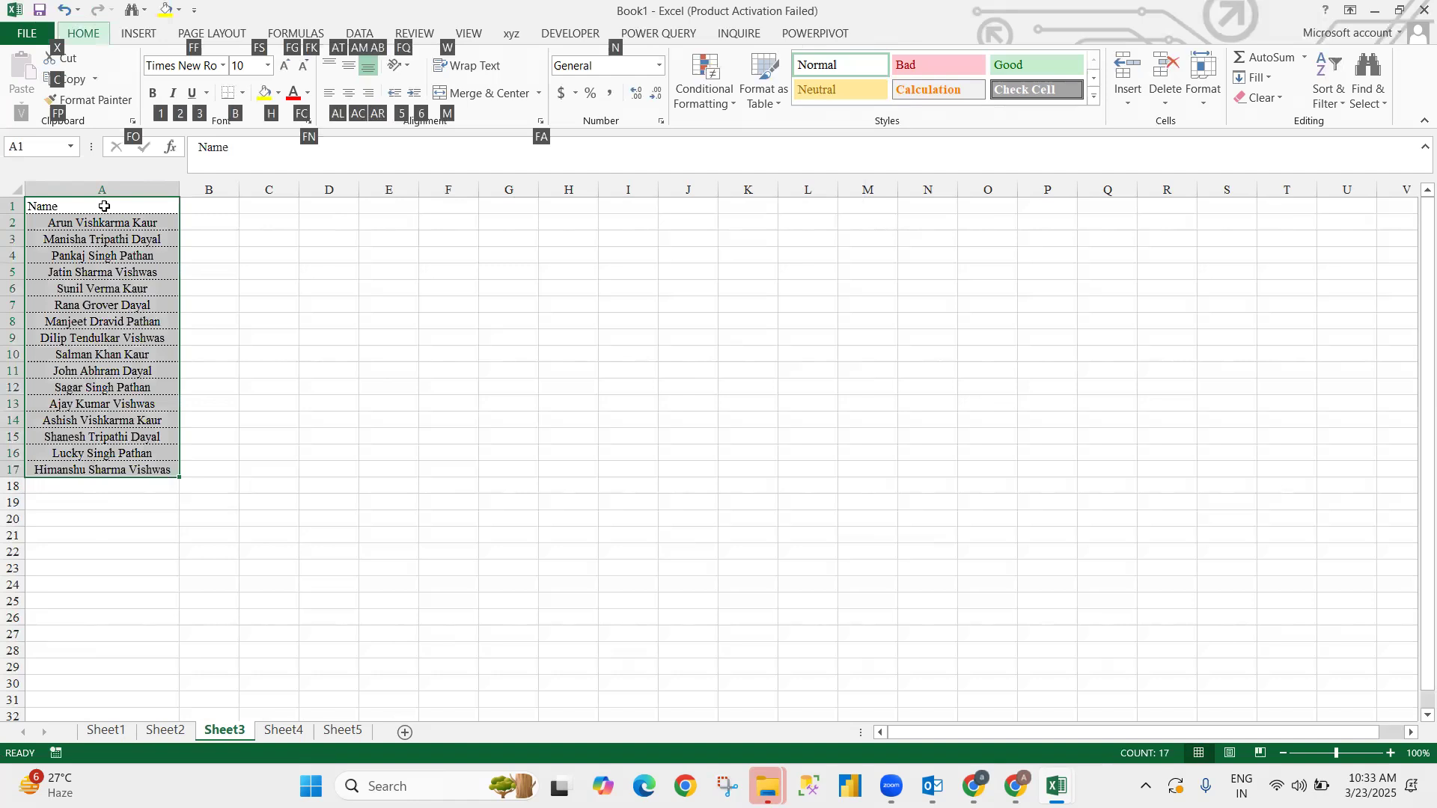
{"action": "key", "text": "a"}
{"action": "key", "text": "c"}
{"action": "key", "text": "Down"}
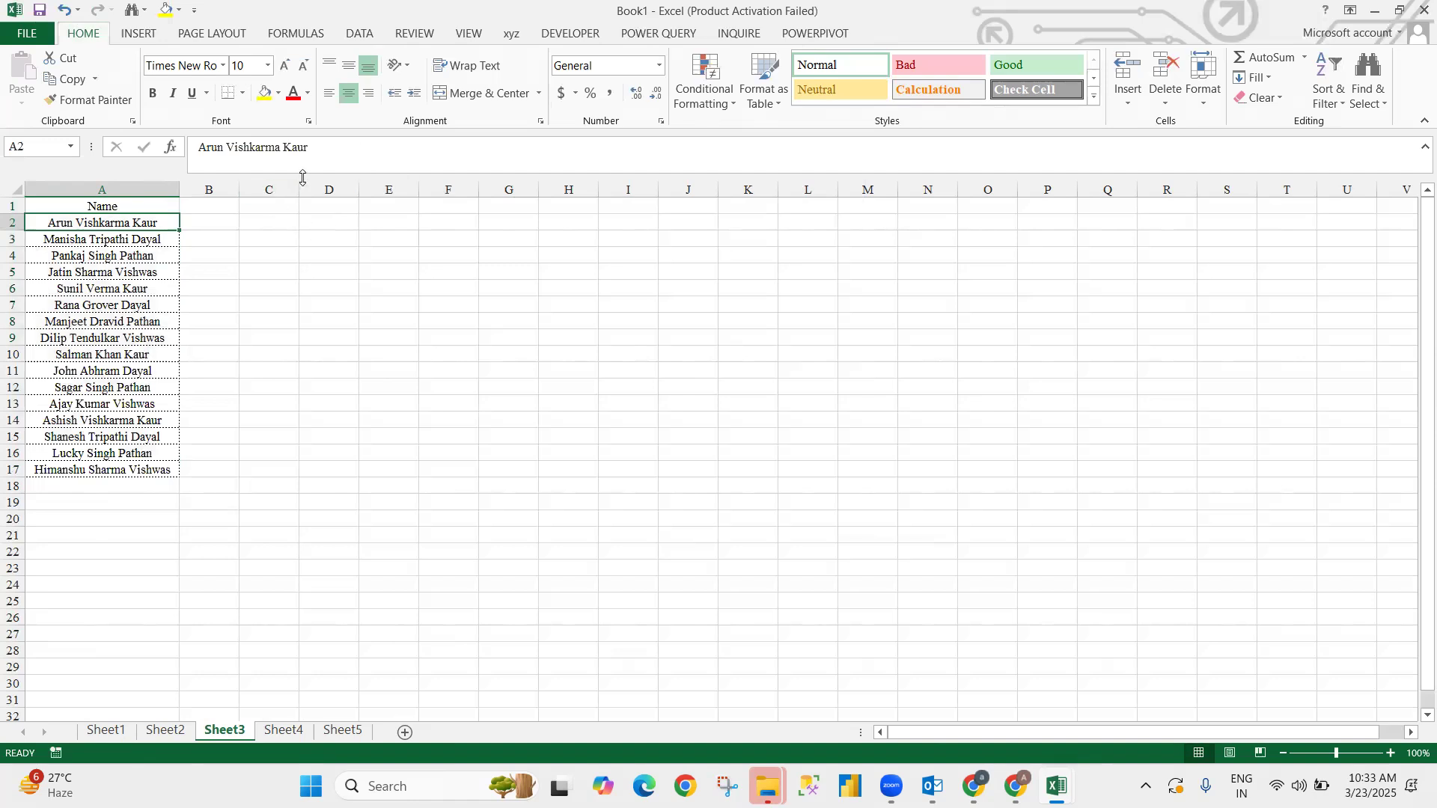
{"action": "key", "text": "Up"}
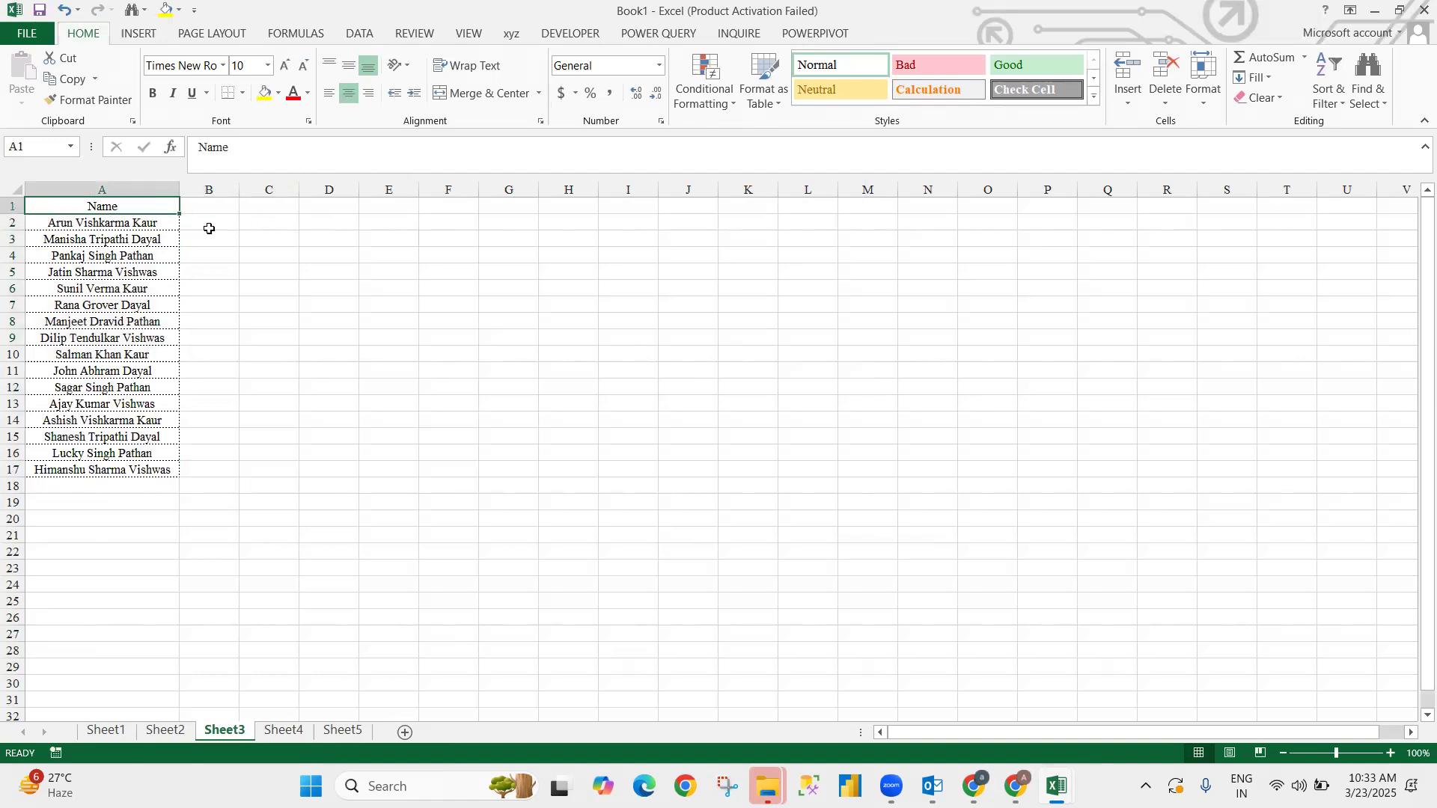
{"action": "key", "text": "ctrl+shift+Down"}
- Copy the Name column and type headers Fir, Mid and Las into B1:D1
{"action": "key", "text": "ctrl+c"}
{"action": "key", "text": "ctrl+shift+Up"}
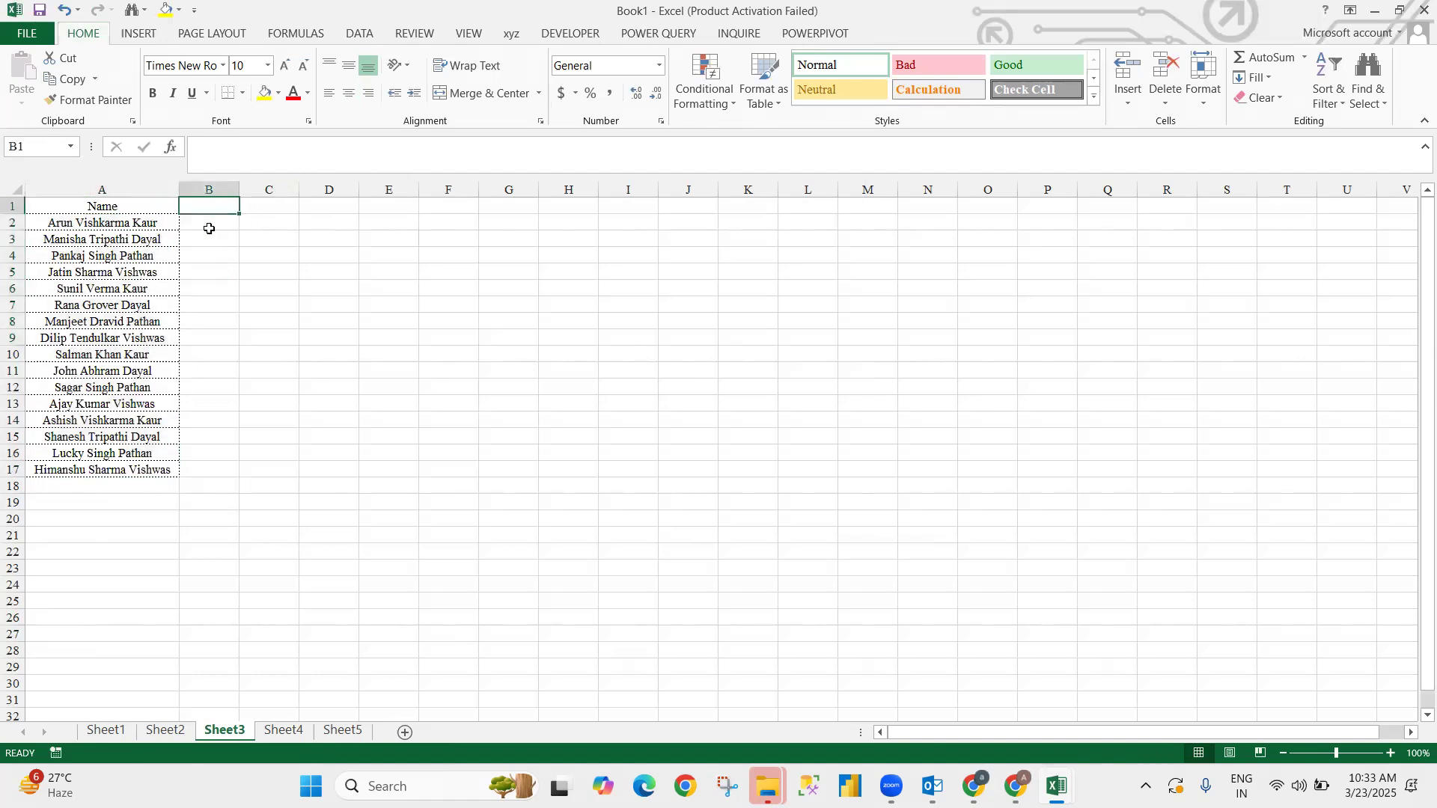
{"action": "key", "text": "Right"}
{"action": "type", "text": "Fi"}
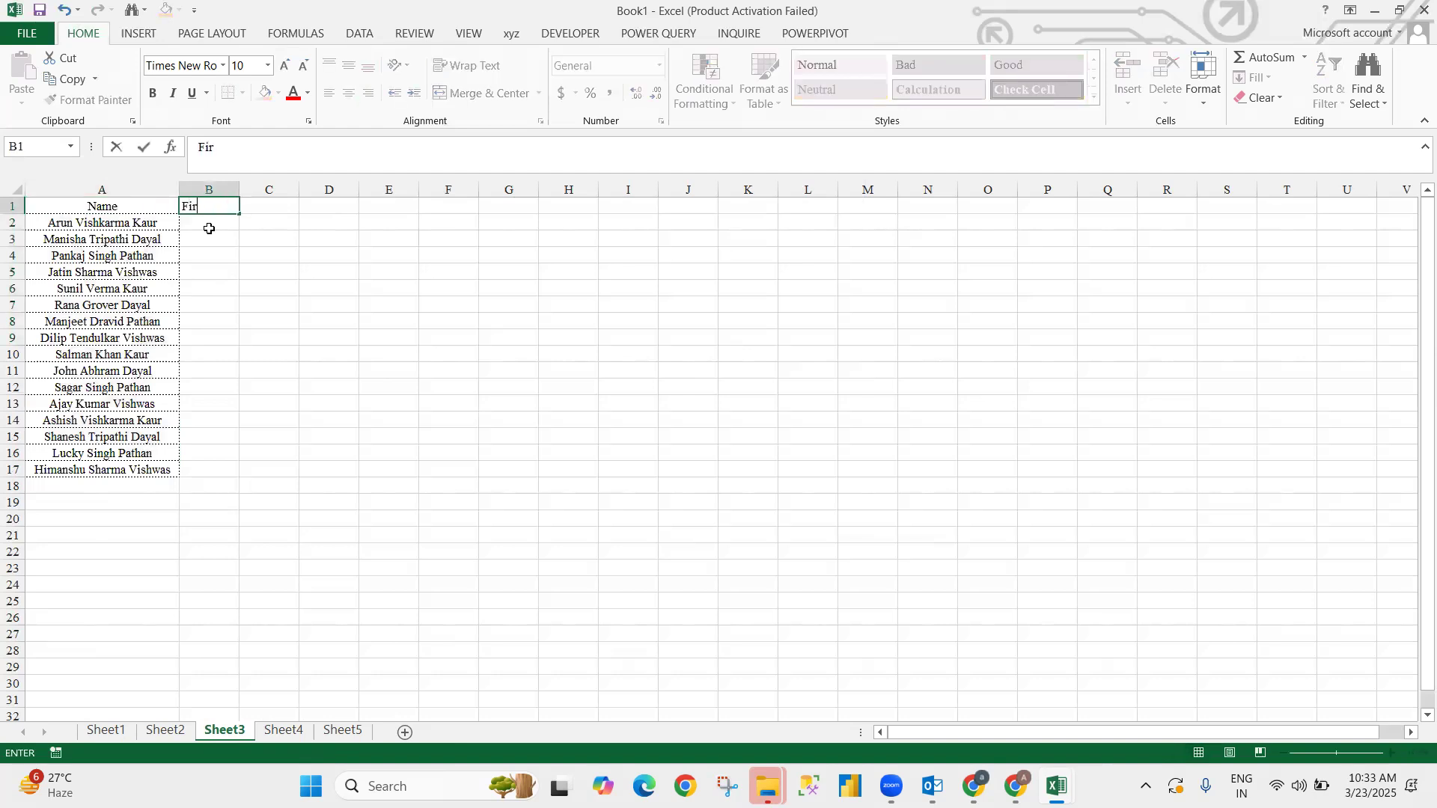
{"action": "type", "text": "r"}
{"action": "key", "text": "Tab"}
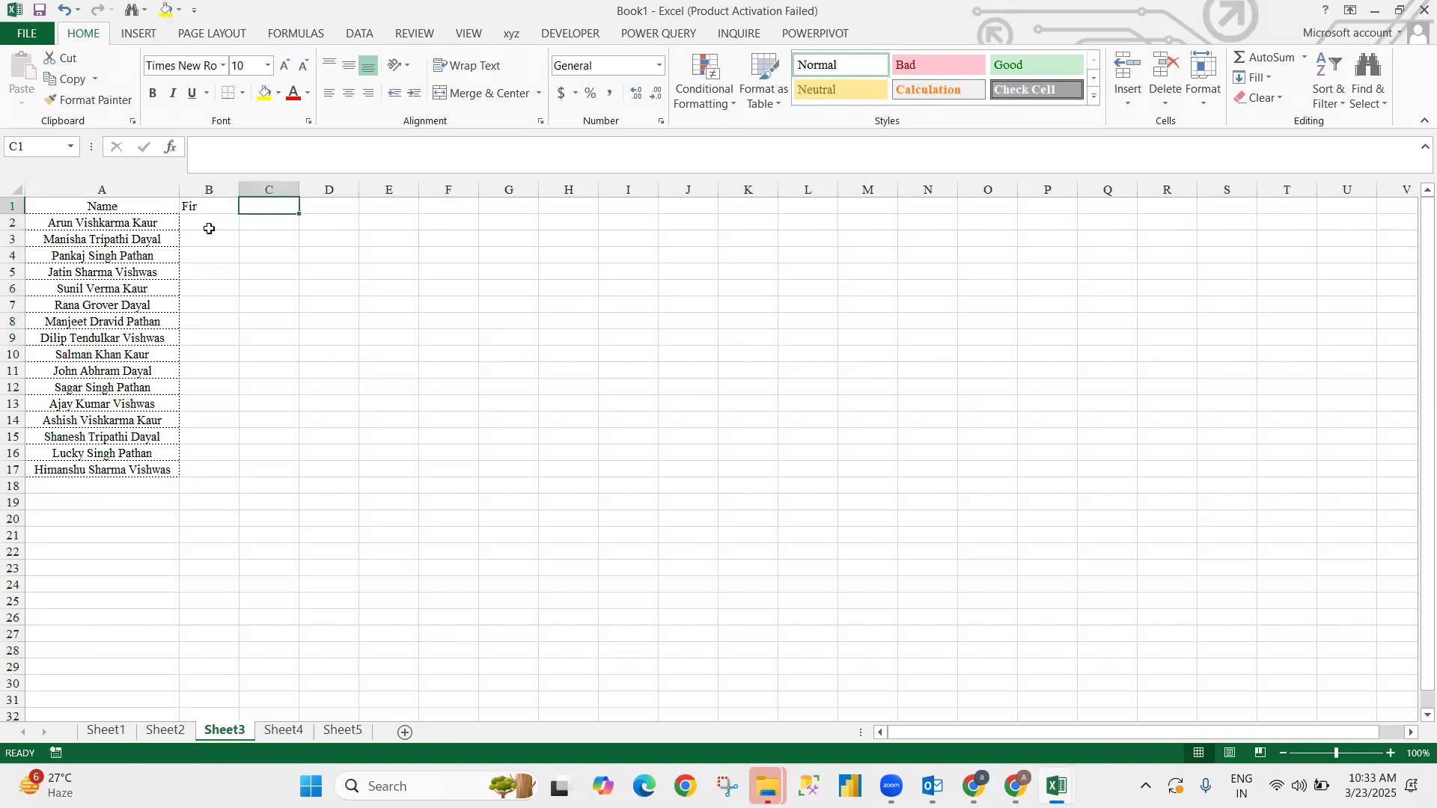
{"action": "type", "text": "Mid"}
{"action": "key", "text": "Tab"}
{"action": "type", "text": "Las"}
{"action": "key", "text": "shift+Tab"}
{"action": "key", "text": "alt+Tab"}
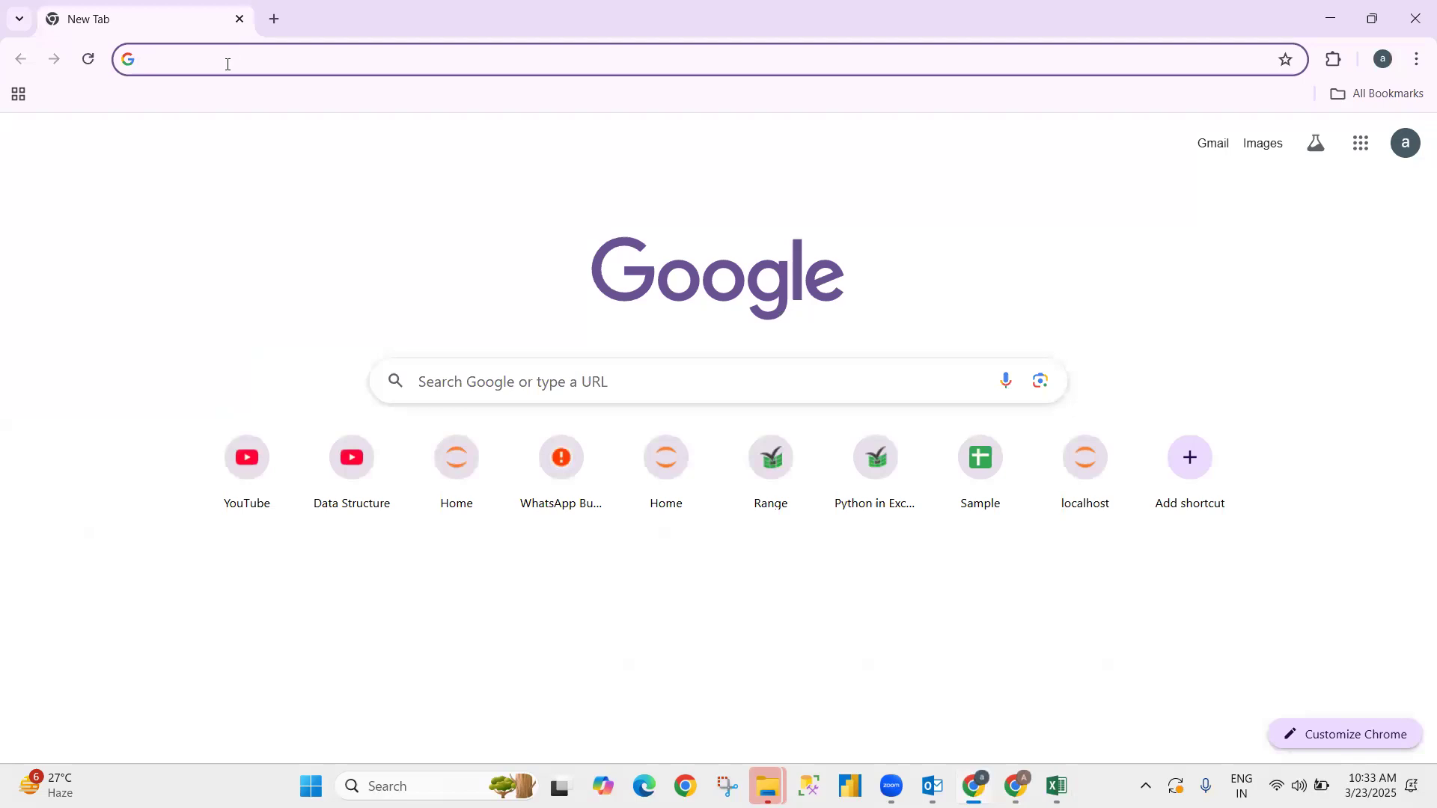
- Search Google for 'chatgpt' and open the Introducing ChatGPT result
{"action": "type", "text": "chat"}
{"action": "key", "text": "Down"}
{"action": "key", "text": "Down"}
{"action": "key", "text": "Up"}
{"action": "key", "text": "Up"}
{"action": "key", "text": "Return"}
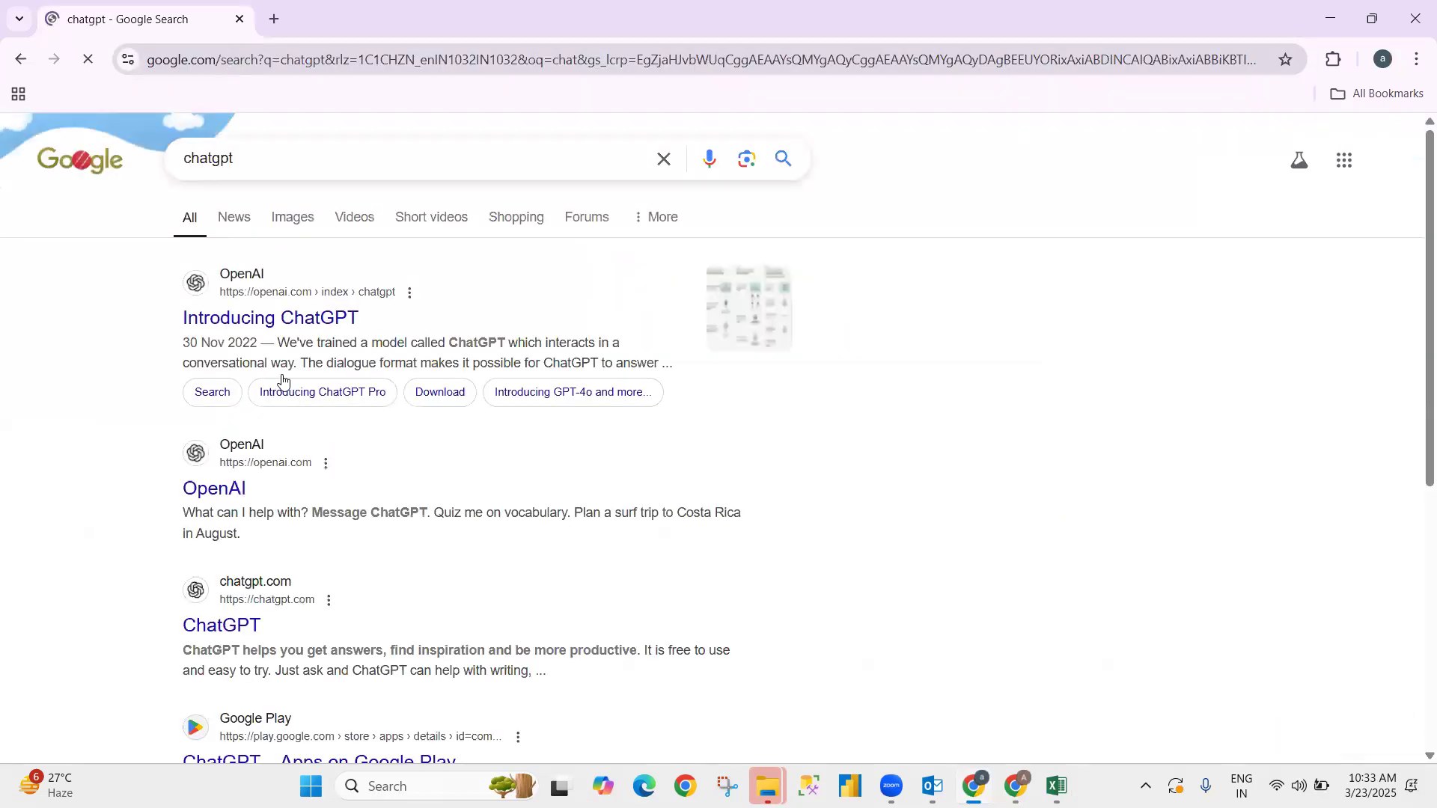
{"action": "left_click", "coordinate": [290, 322]}
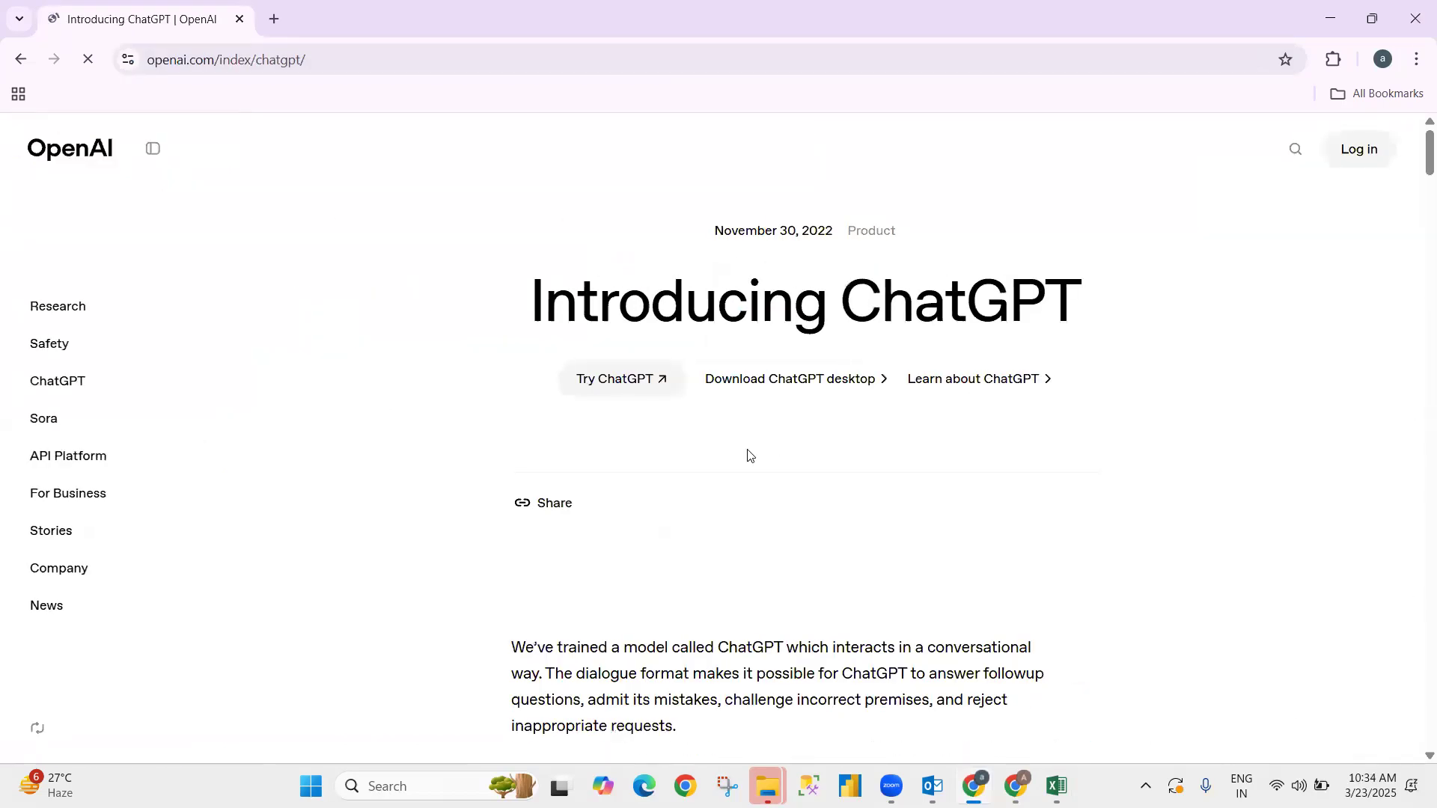
{"action": "scroll", "coordinate": [752, 453], "scroll_direction": "down", "scroll_amount": 8}
{"action": "scroll", "coordinate": [749, 459], "scroll_direction": "down", "scroll_amount": 20}
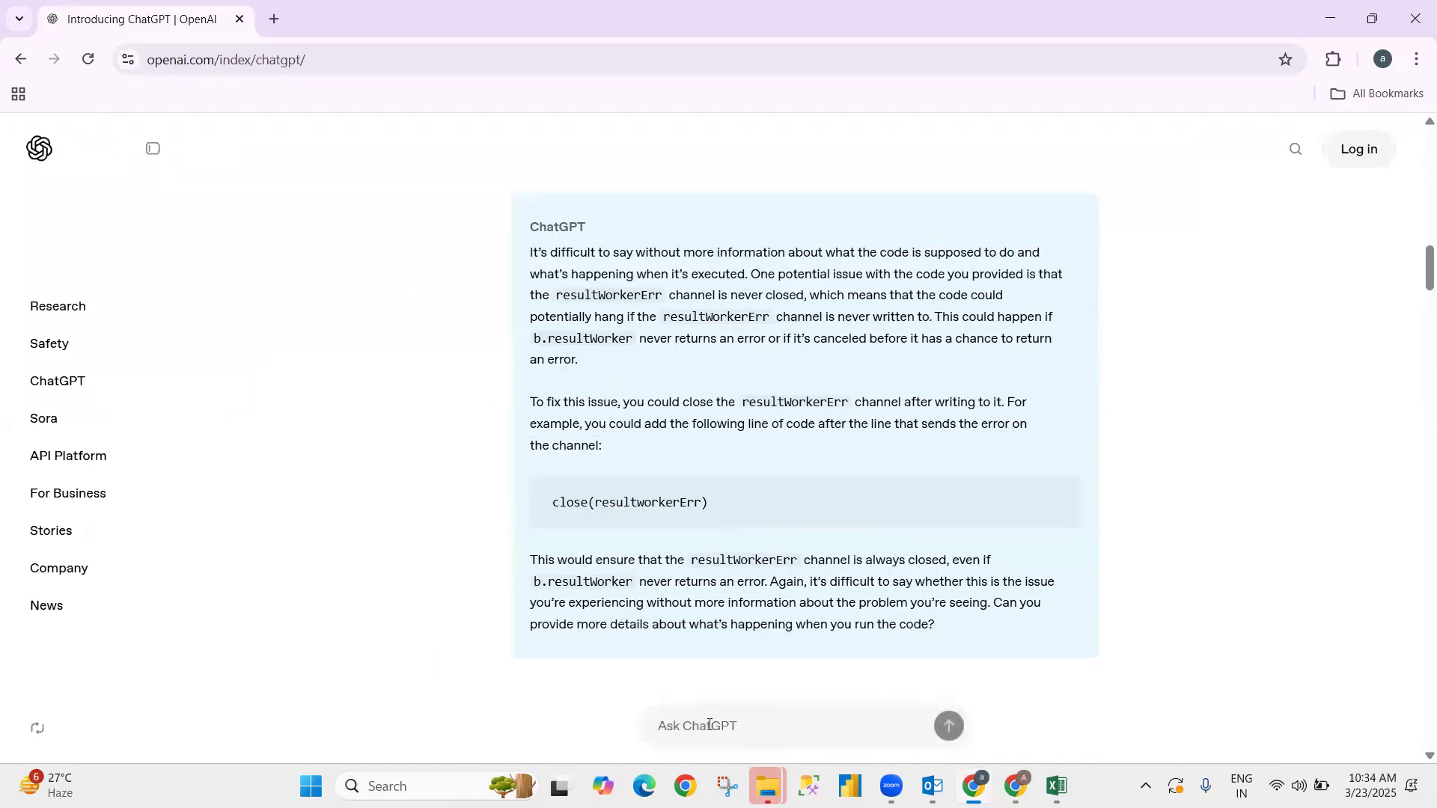
- Begin a prompt reading 'write a formula column sp' on the ChatGPT intro page
{"action": "left_click", "coordinate": [717, 711]}
{"action": "type", "text": "wi"}
{"action": "type", "text": "ite"}
{"action": "type", "text": " f"}
{"action": "key", "text": "BackSpace"}
{"action": "type", "text": "a formula colum"}
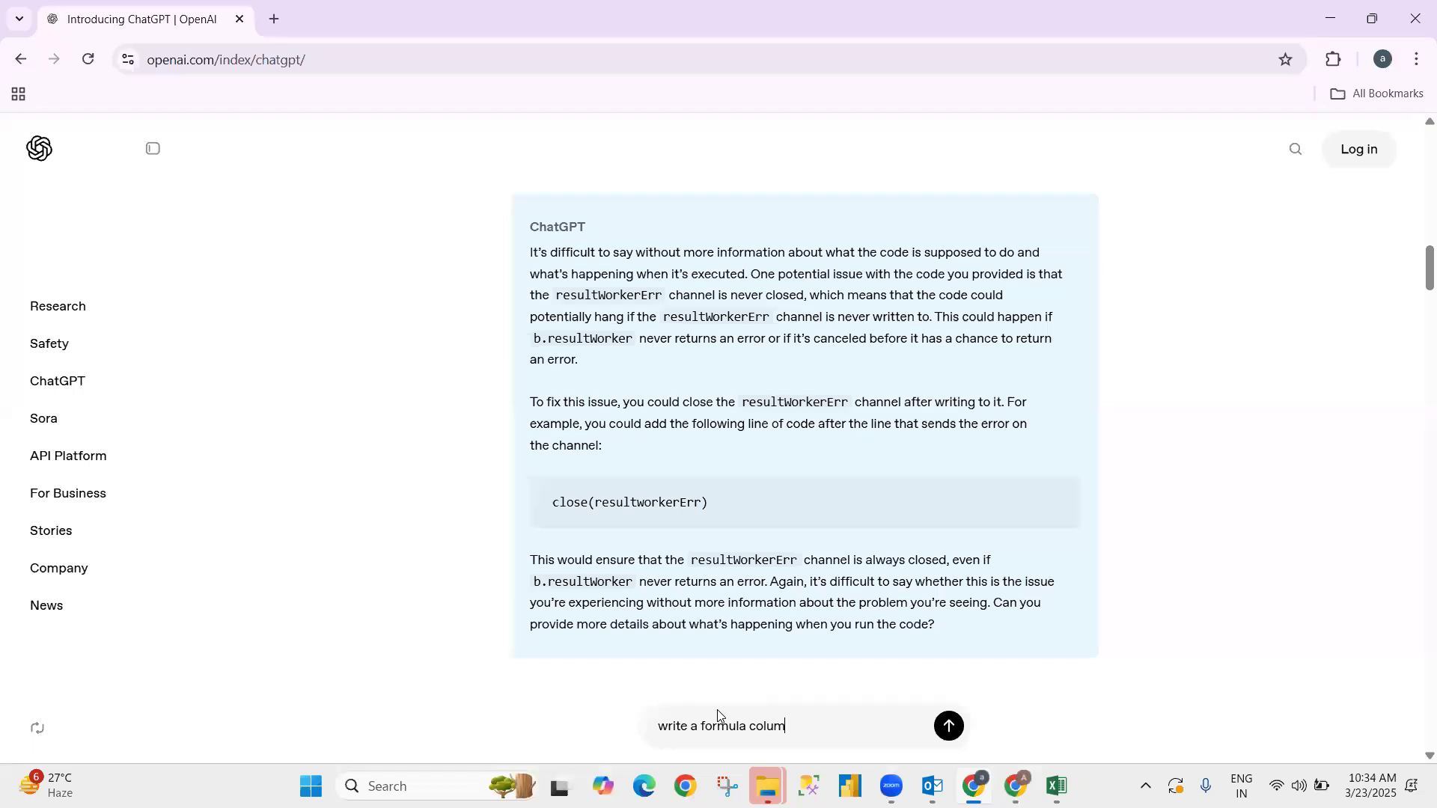
{"action": "type", "text": "n sp"}
- Abandon the prompt, go back to the chatgpt search results and open chatgpt.com
{"action": "left_click", "coordinate": [389, 438]}
{"action": "left_click", "coordinate": [323, 69]}
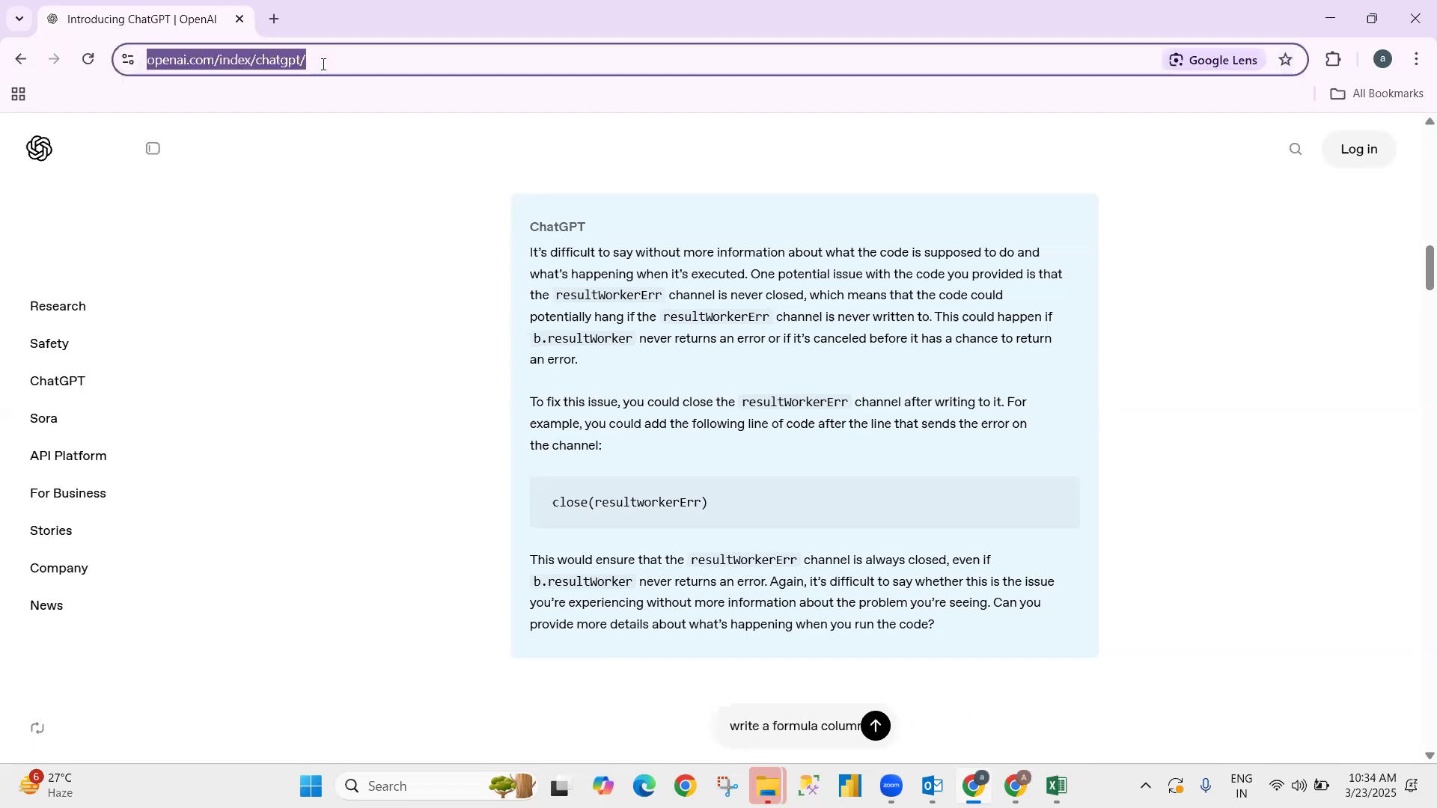
{"action": "scroll", "coordinate": [850, 601], "scroll_direction": "down", "scroll_amount": 5}
{"action": "scroll", "coordinate": [850, 600], "scroll_direction": "up", "scroll_amount": 10}
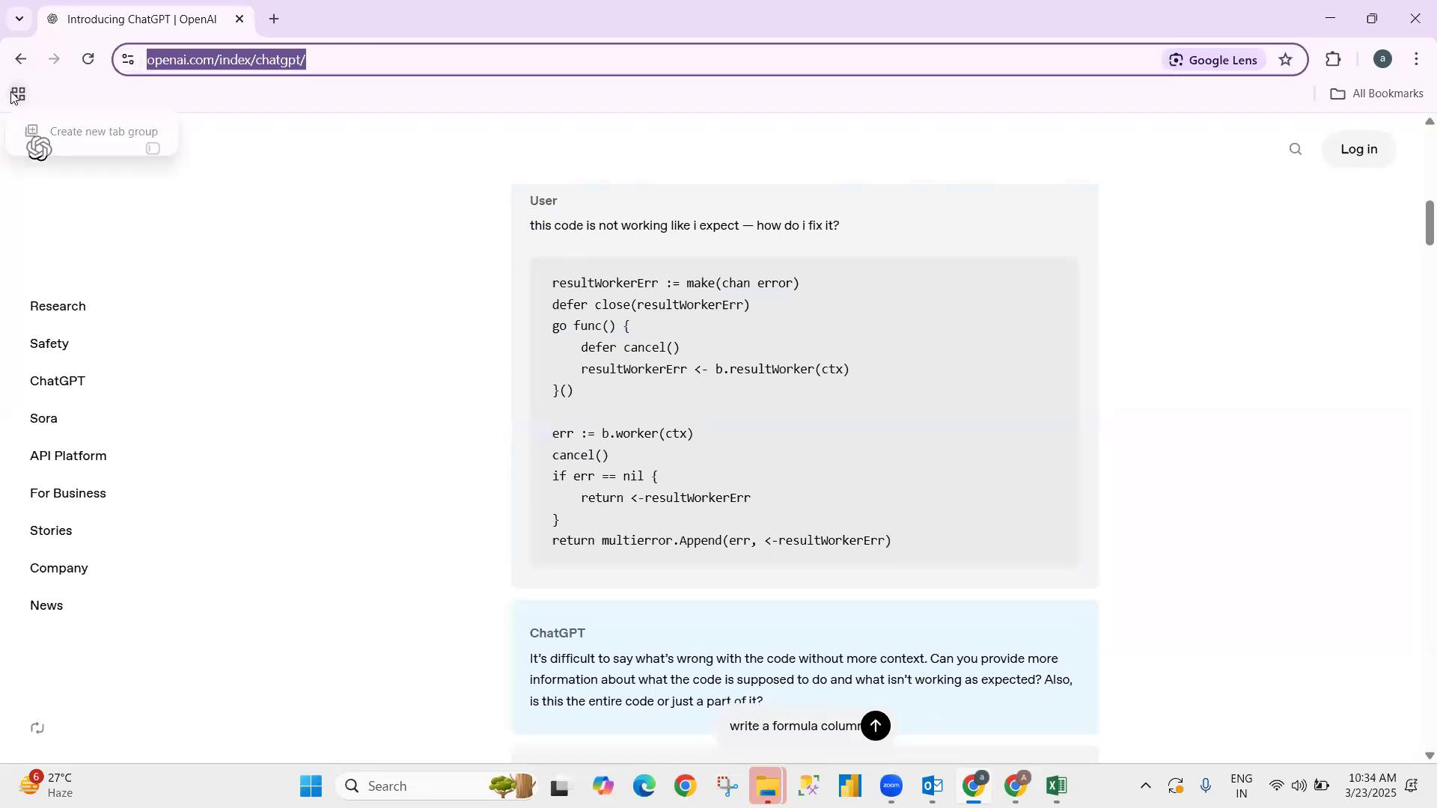
{"action": "left_click", "coordinate": [936, 129]}
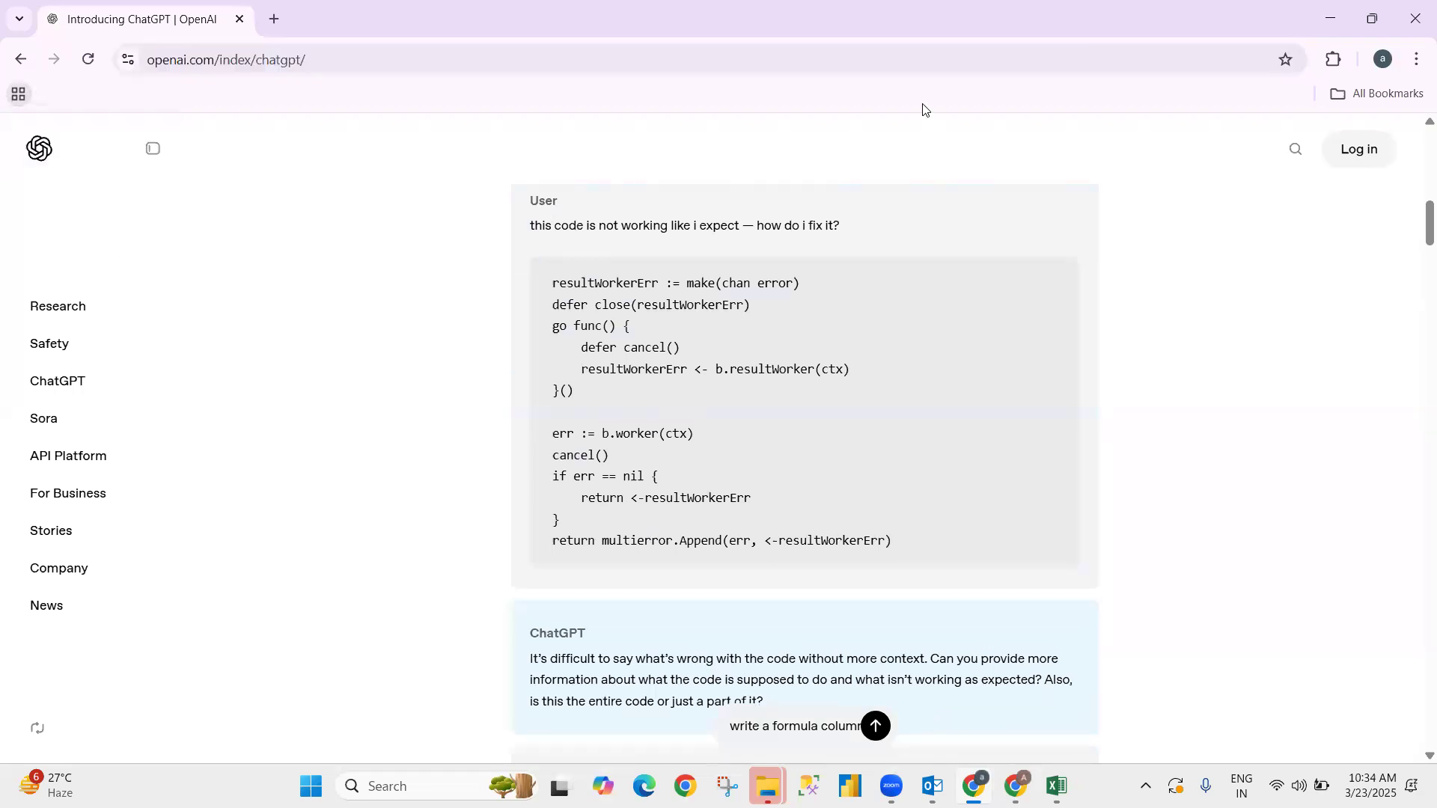
{"action": "left_click", "coordinate": [20, 60]}
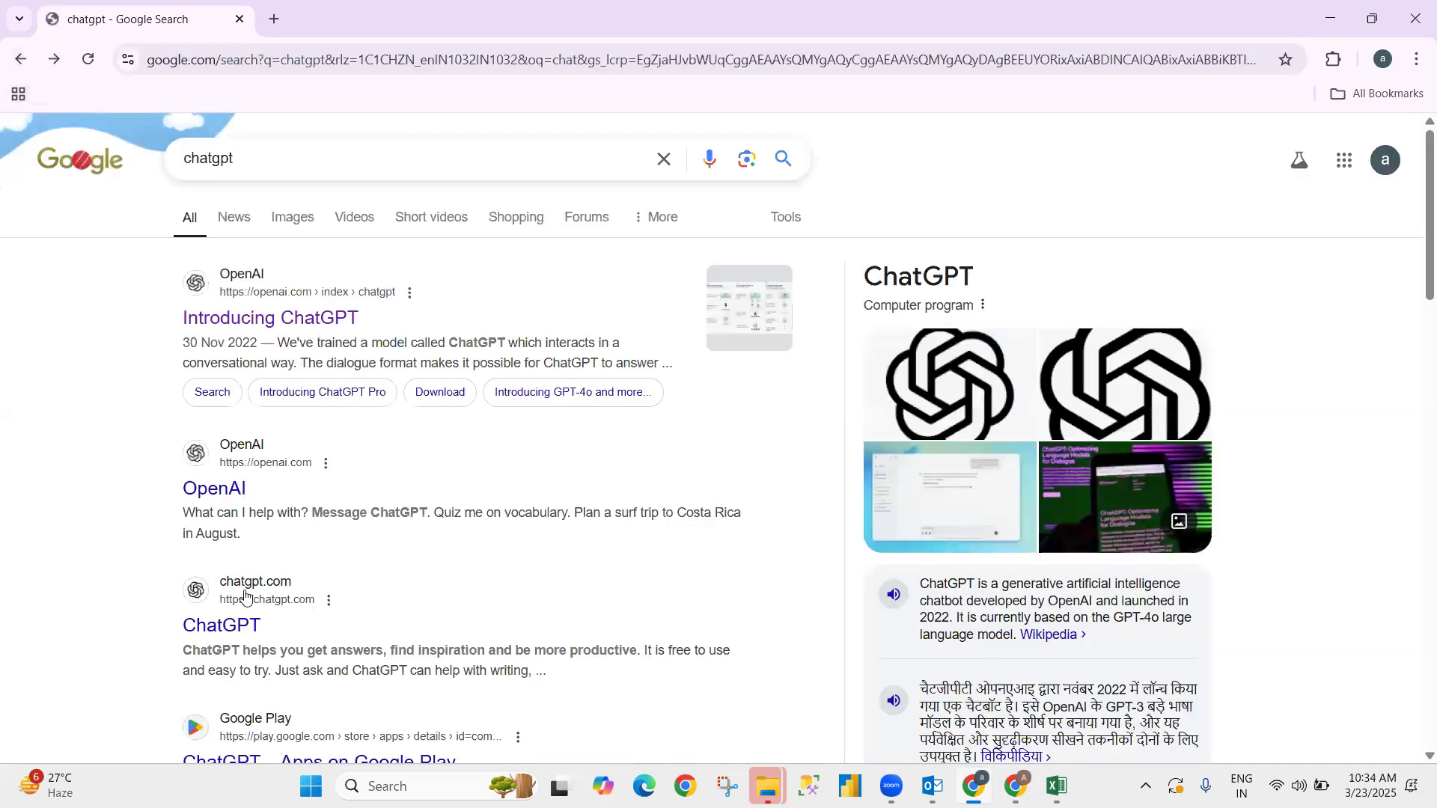
{"action": "left_click", "coordinate": [223, 627]}
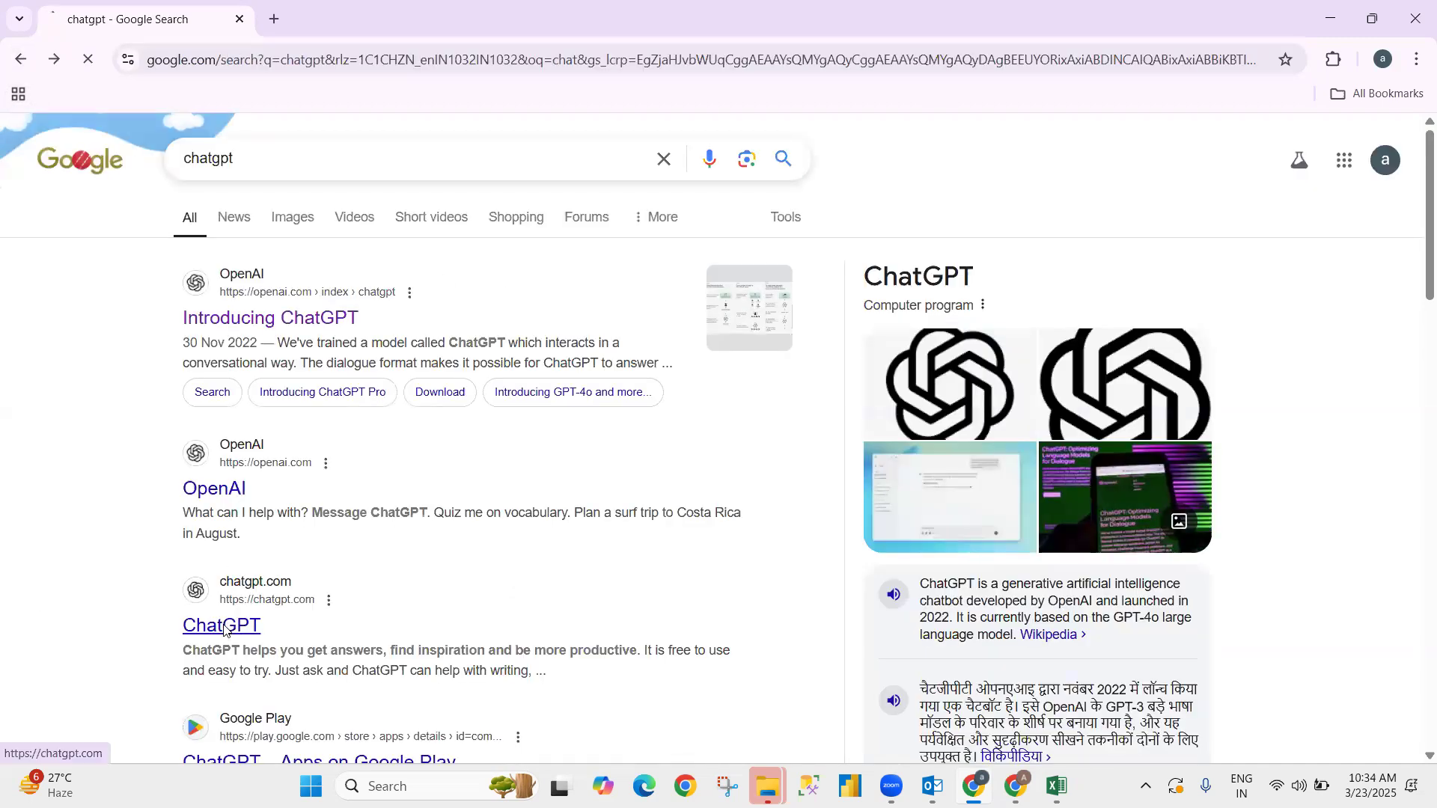
- Enable web search in ChatGPT and check the name in Excel cell A2
{"action": "left_click", "coordinate": [469, 462]}
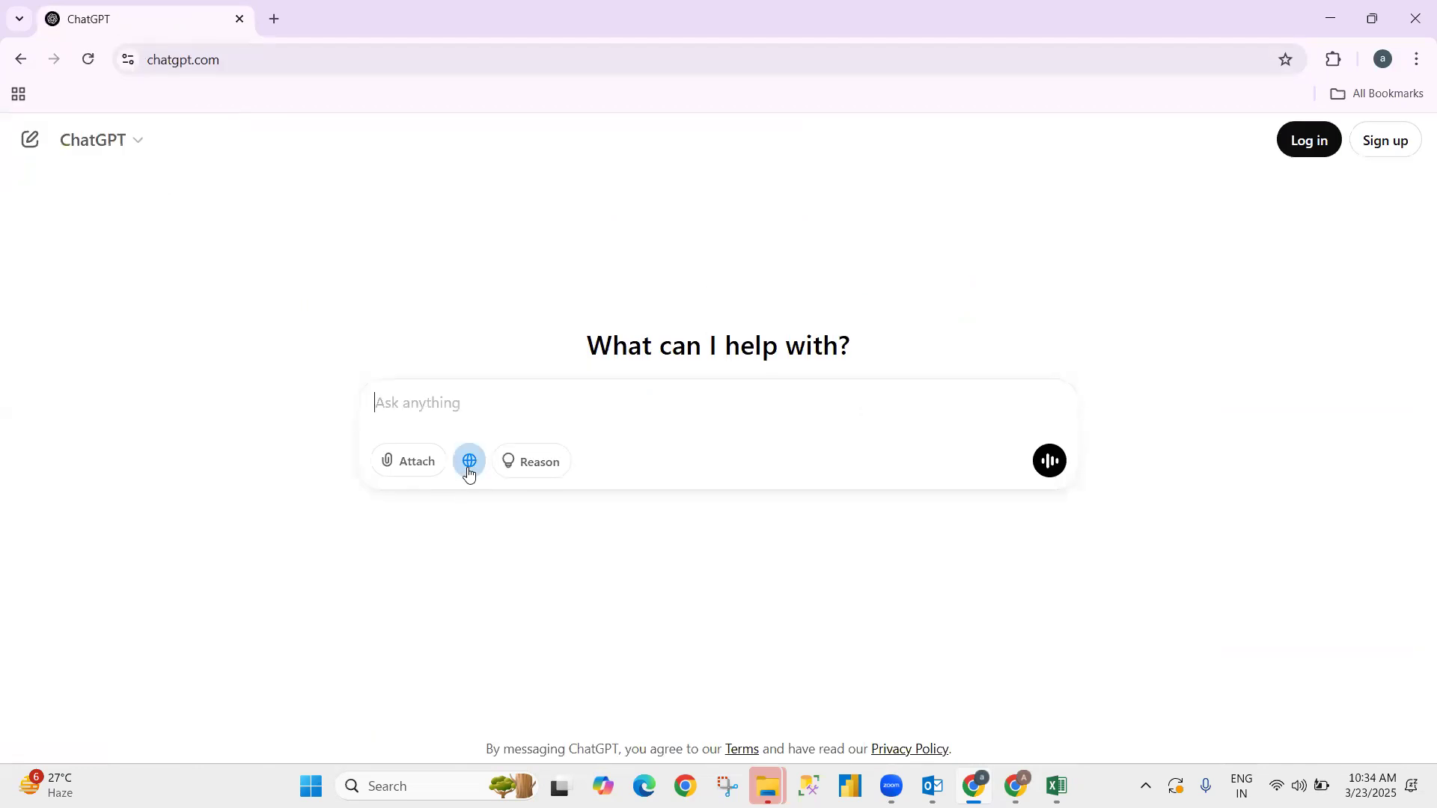
{"action": "left_click", "coordinate": [461, 385]}
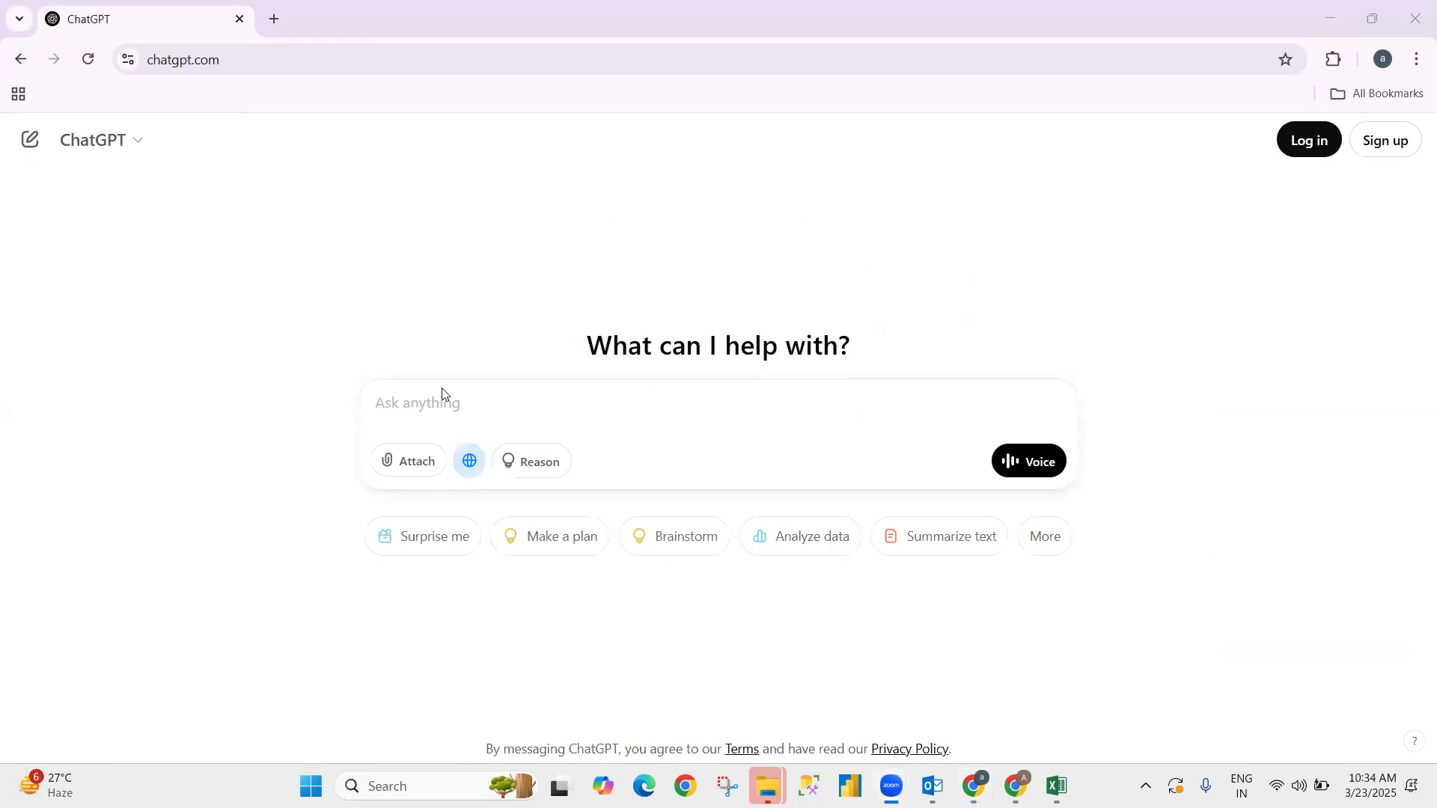
{"action": "key", "text": "alt+Tab"}
{"action": "key", "text": "alt+Tab"}
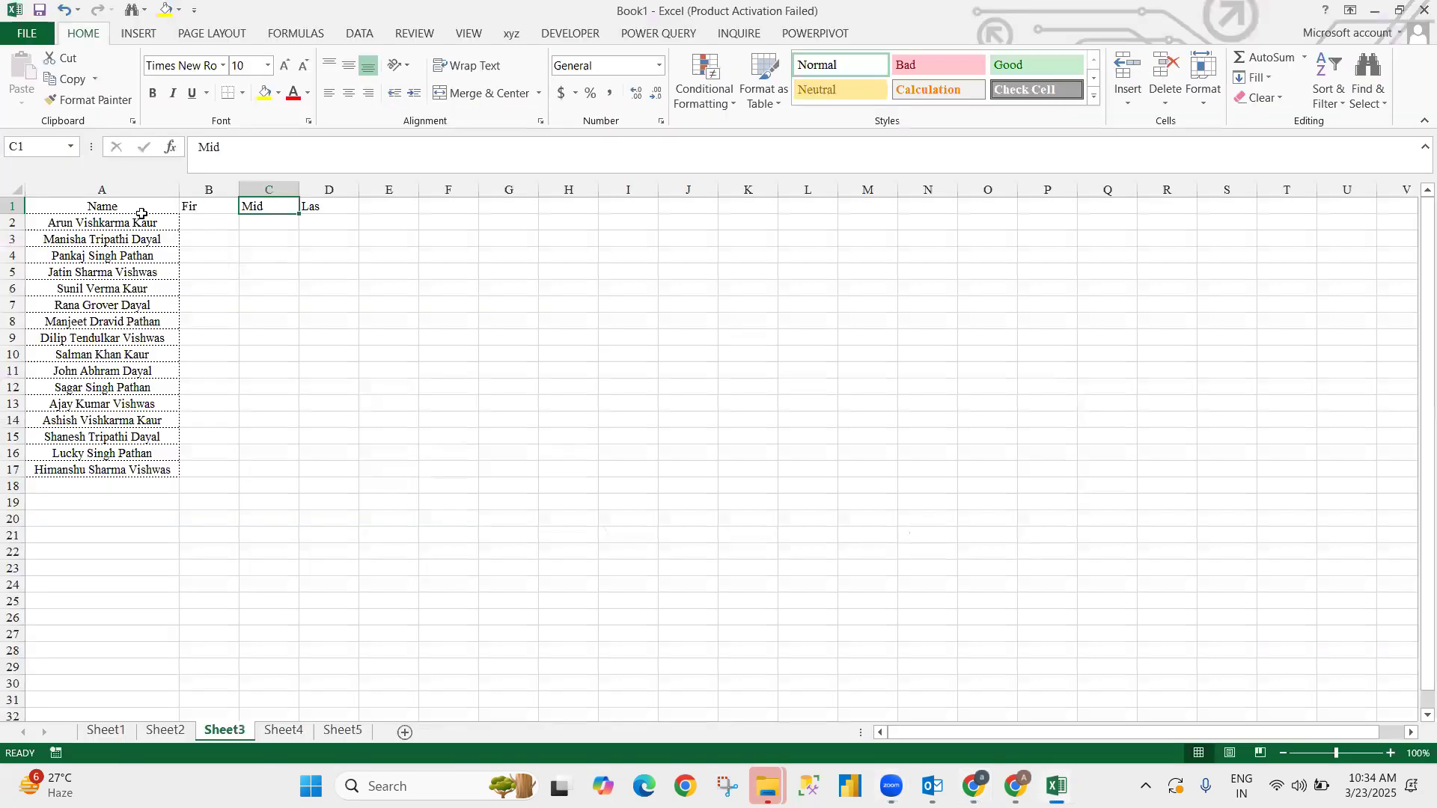
{"action": "left_click", "coordinate": [138, 222]}
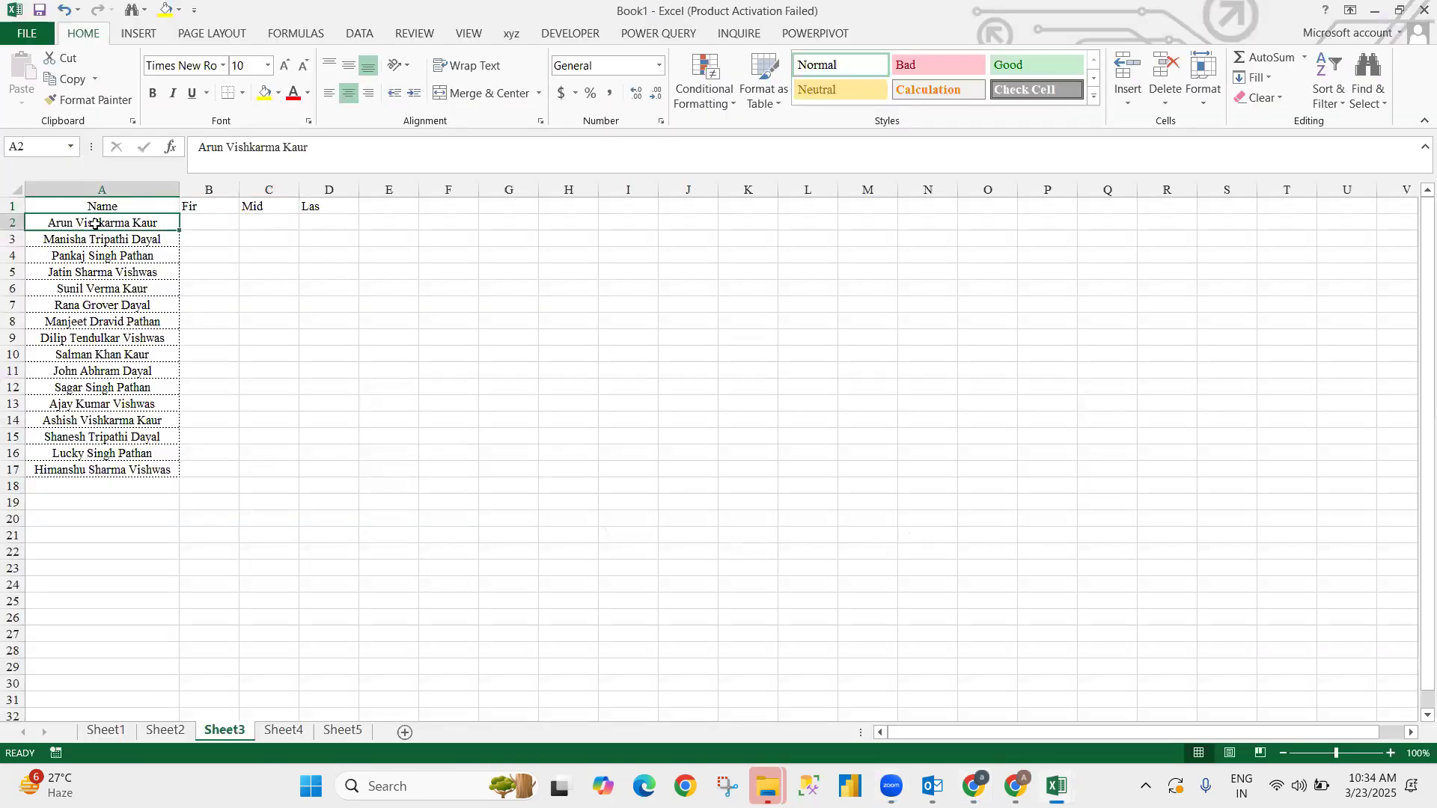
{"action": "key", "text": "alt+Tab"}
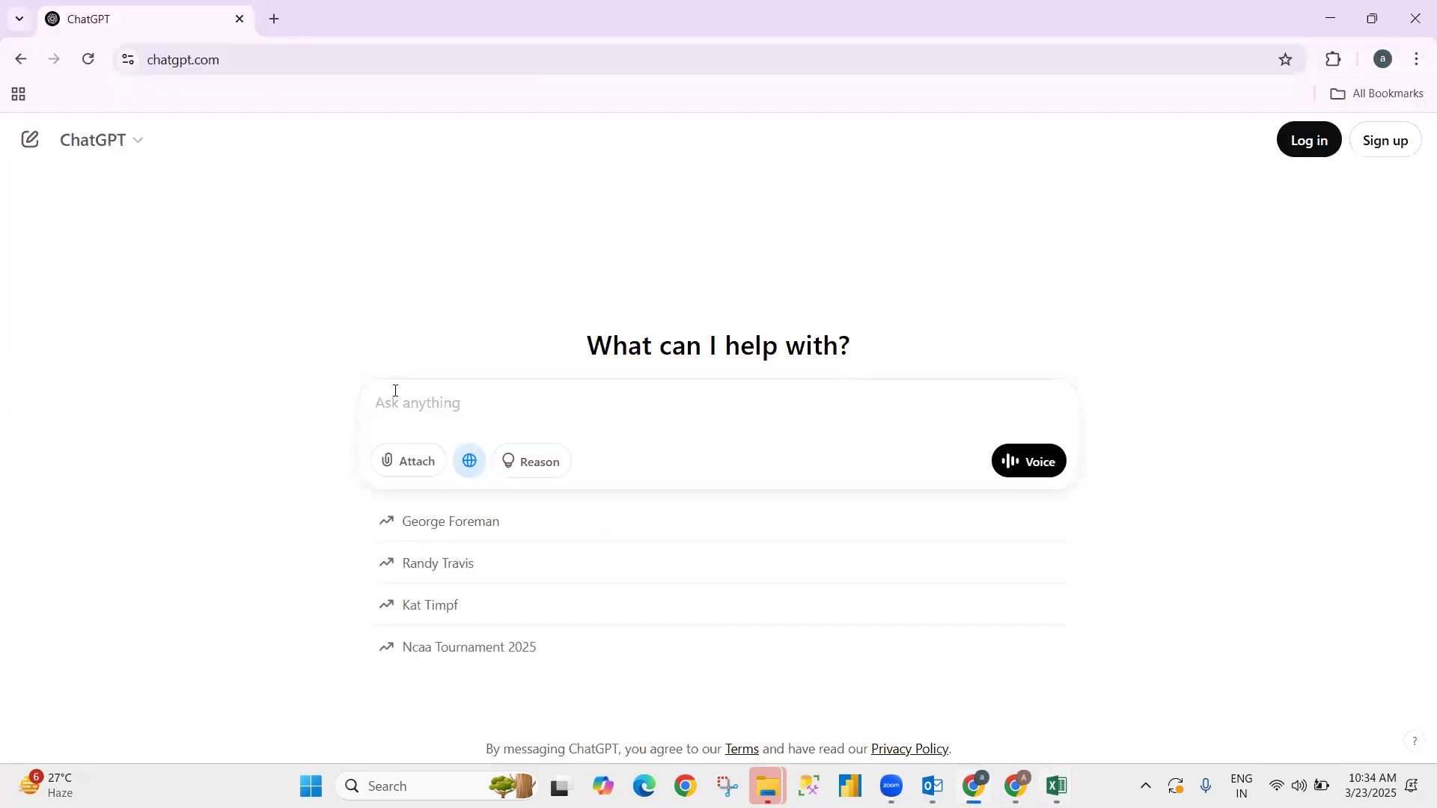
- Type a question asking to split A2 by the space character into columns B2, C2, D2
{"action": "type", "text": "wi"}
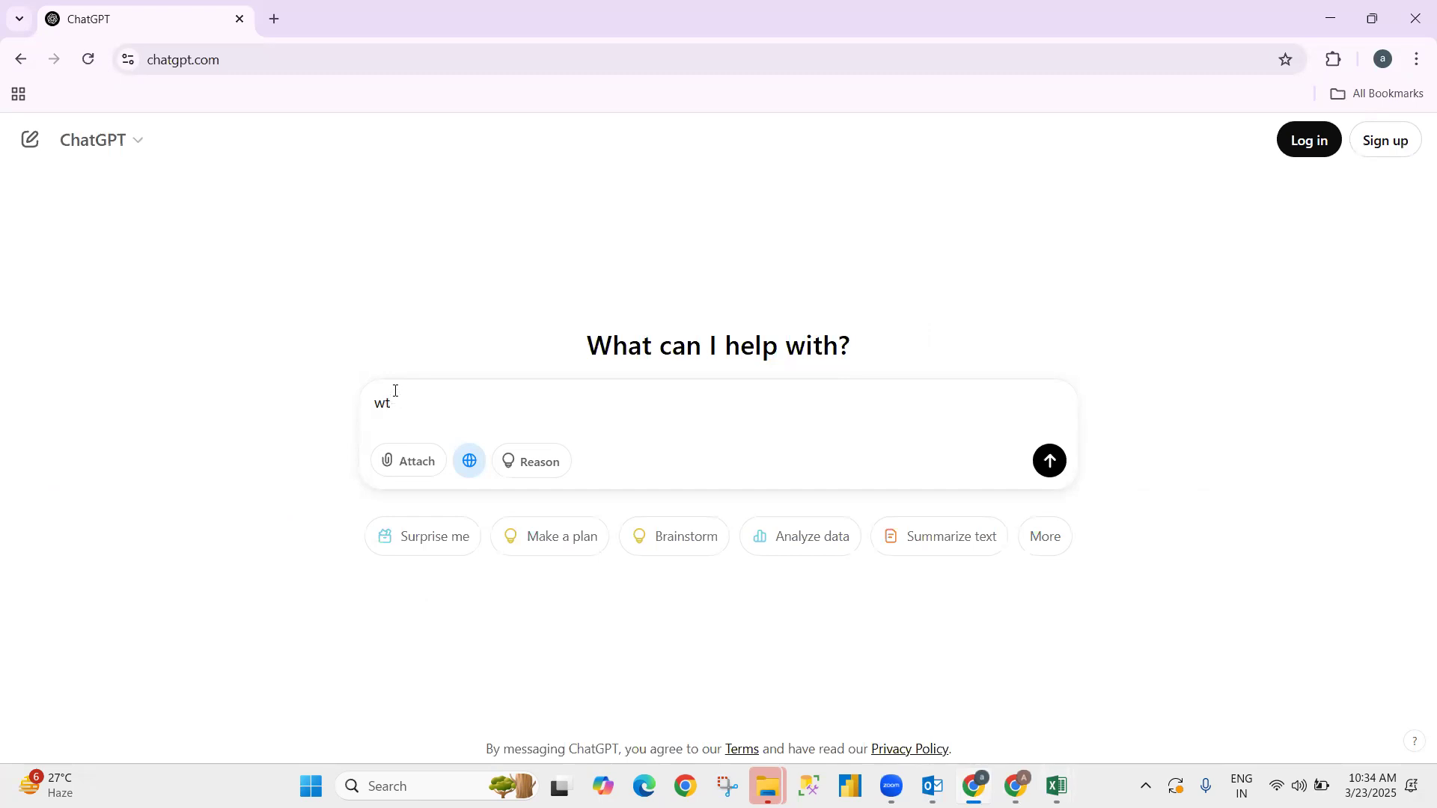
{"action": "key", "text": "BackSpace"}
{"action": "key", "text": "BackSpace"}
{"action": "type", "text": "i want sp"}
{"action": "type", "text": "ilt "}
{"action": "type", "text": "spc"}
{"action": "type", "text": "c"}
{"action": "type", "text": "ce ca"}
{"action": "key", "text": "BackSpace"}
{"action": "type", "text": "harcter "}
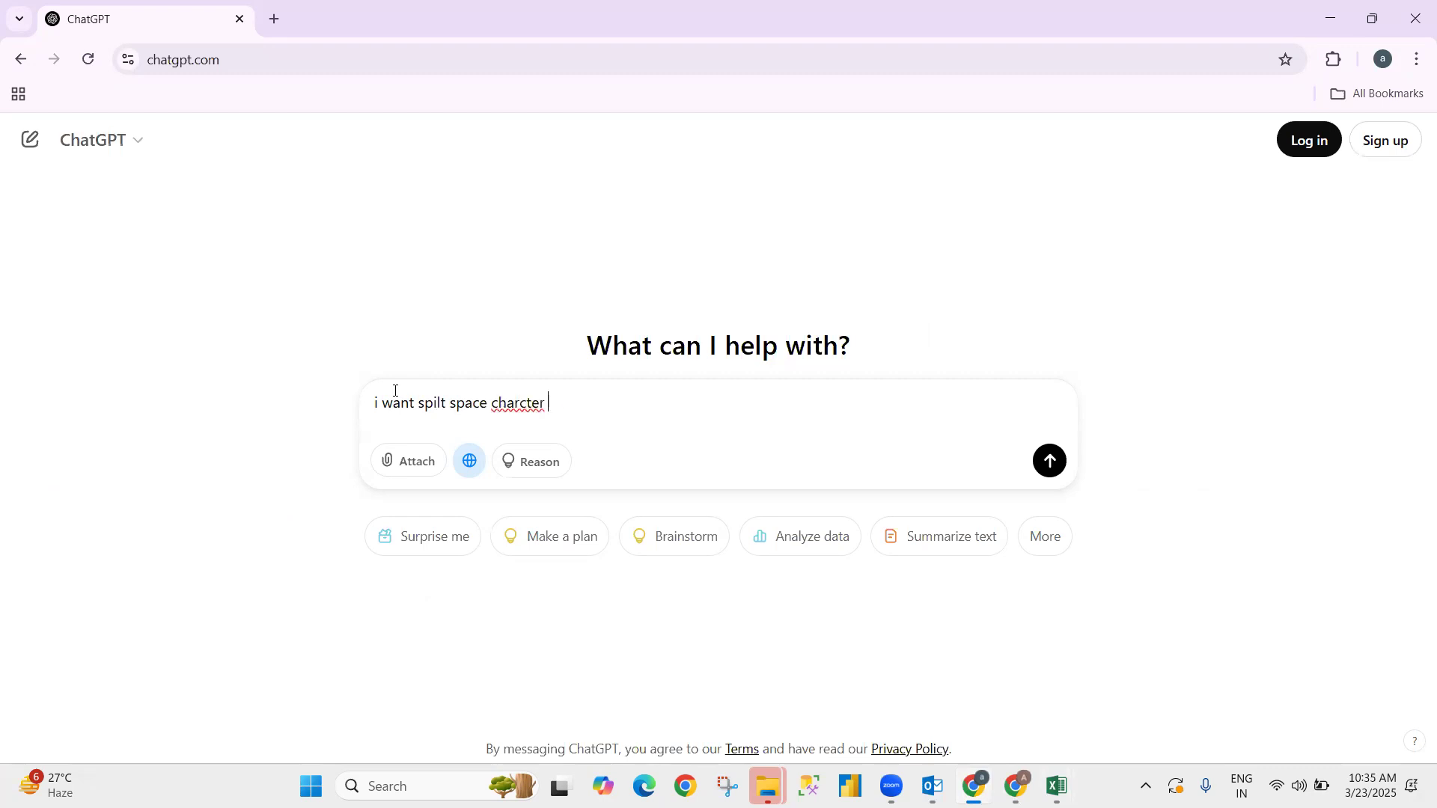
{"action": "type", "text": "with column A2 and data pull unc"}
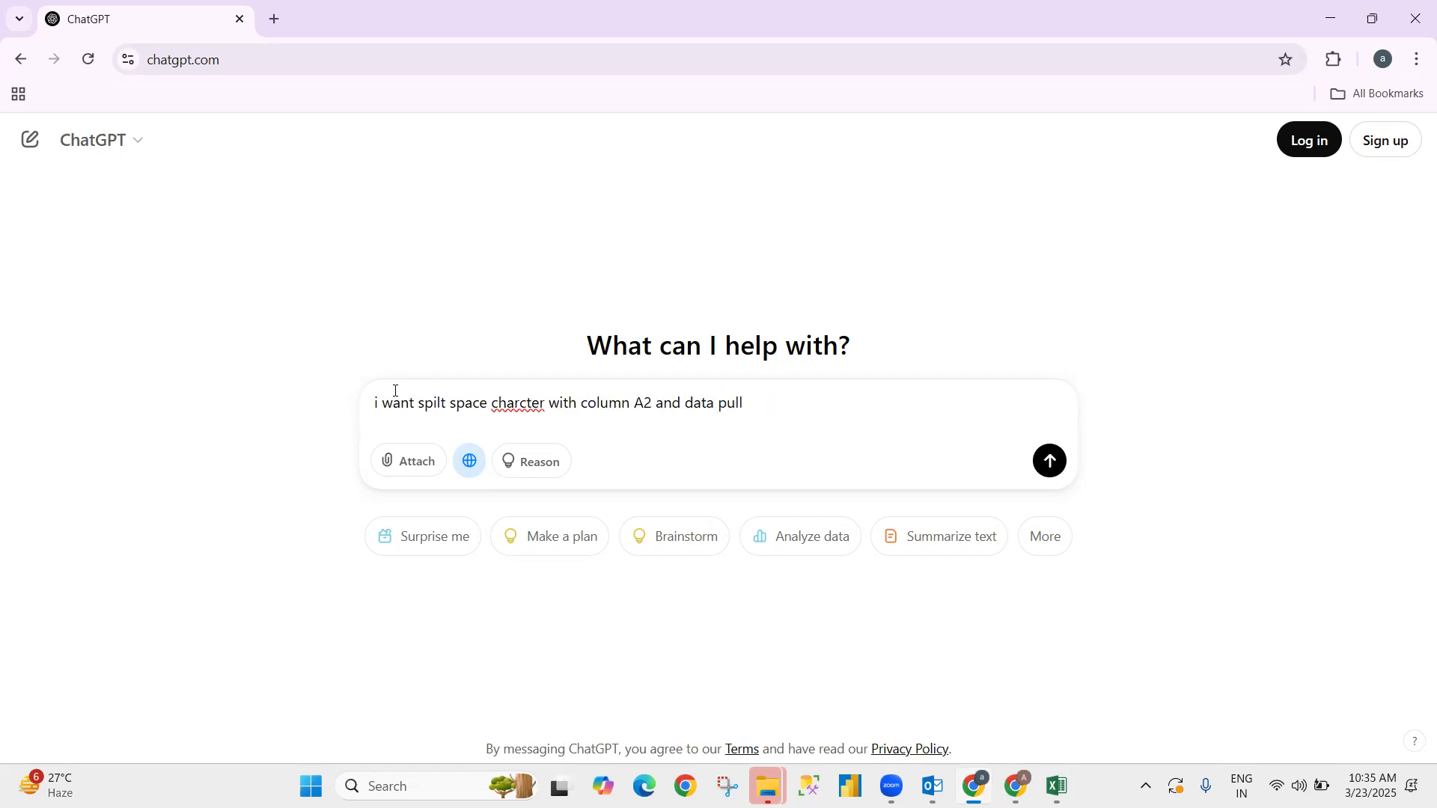
{"action": "type", "text": "in column b2,c2,d2"}
- Correct 'charcter' to 'character' via spell-check and send the question
{"action": "right_click", "coordinate": [507, 402]}
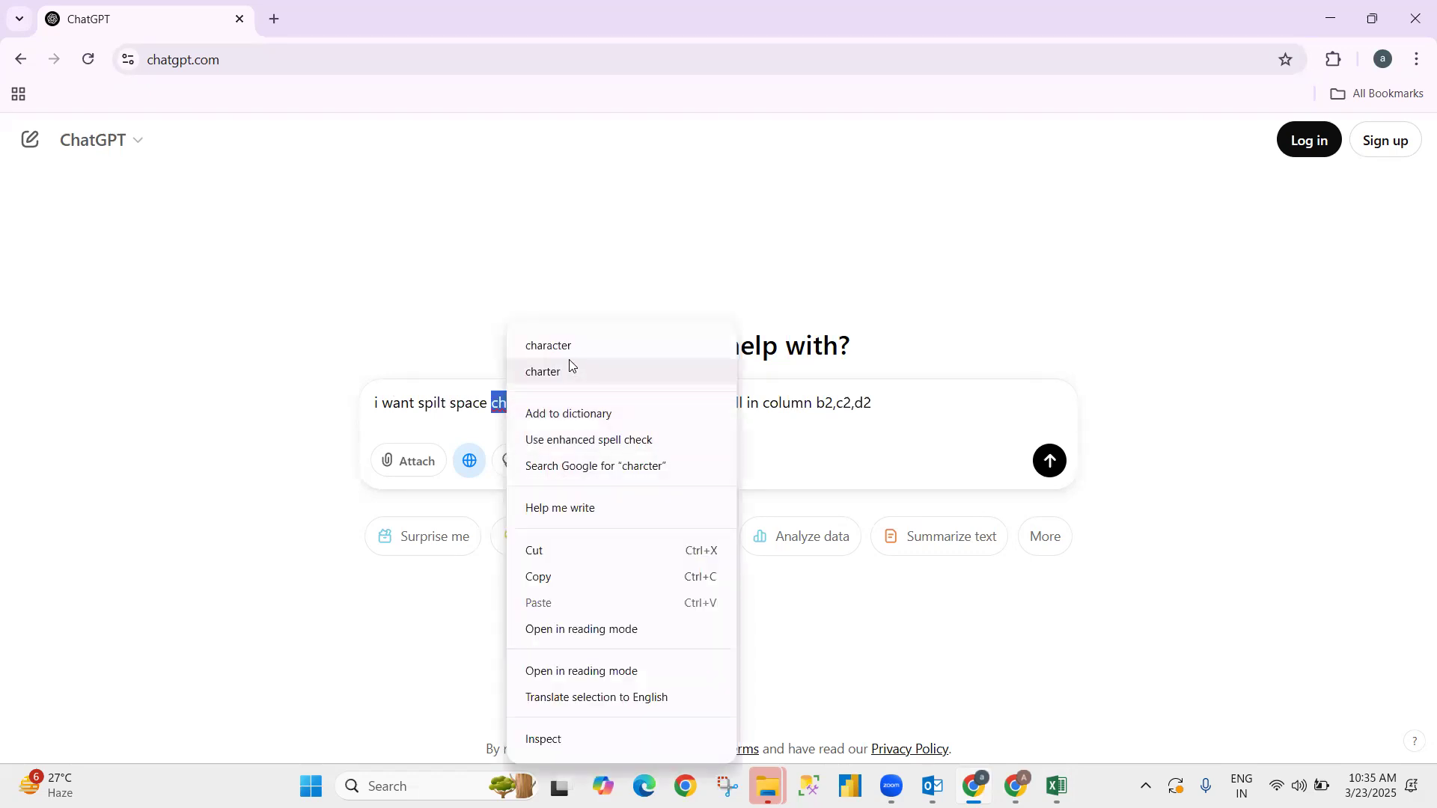
{"action": "left_click", "coordinate": [570, 353]}
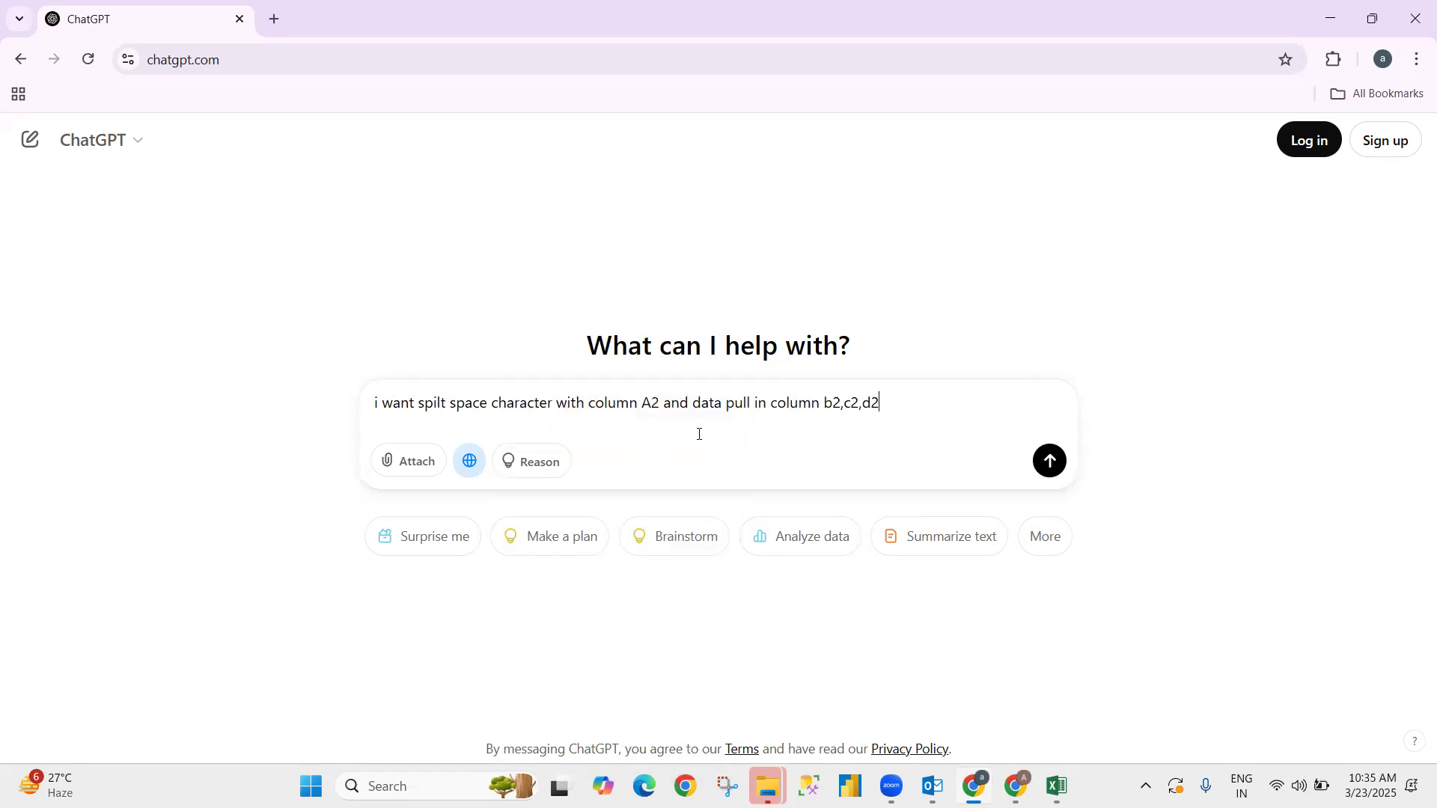
{"action": "key", "text": "Return"}
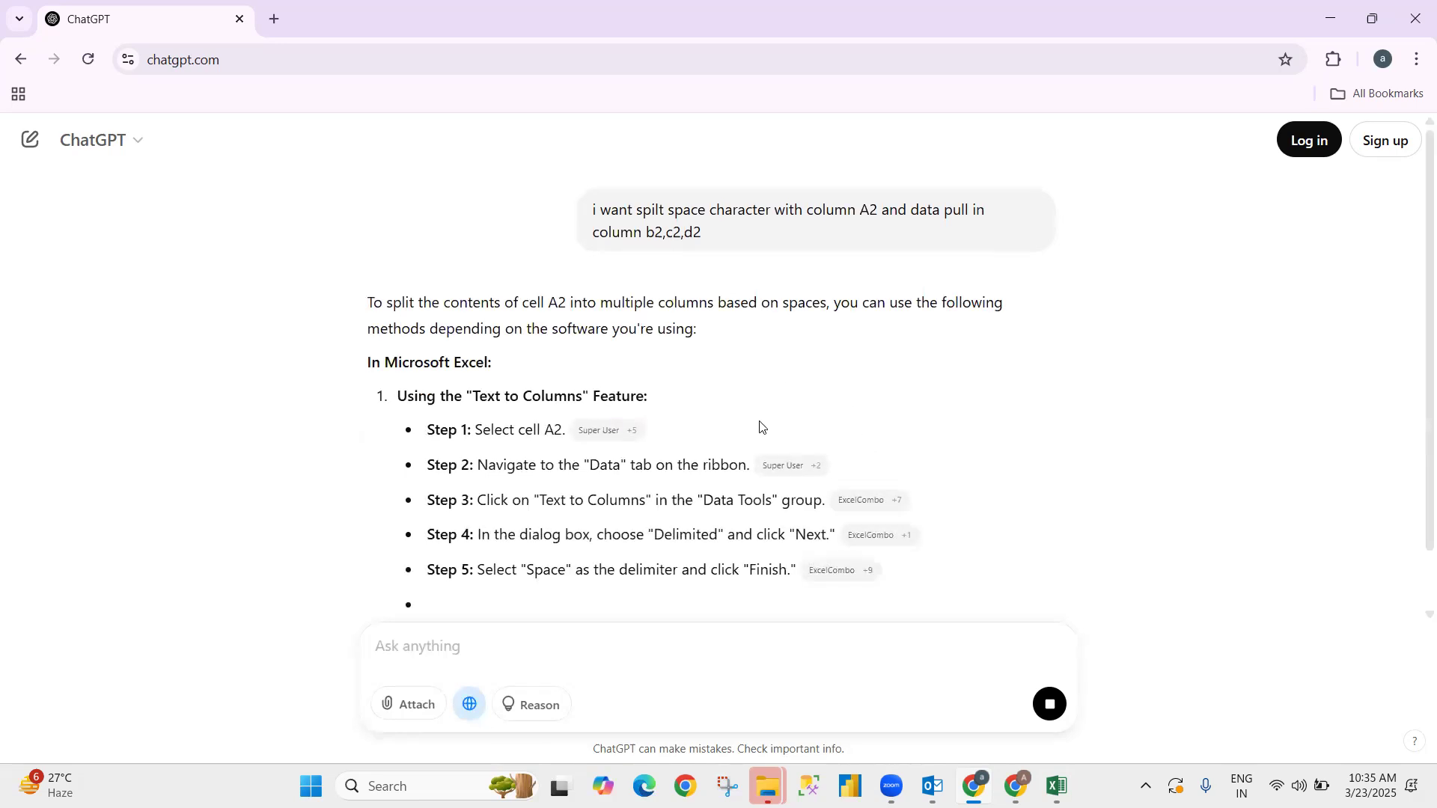
- Copy the Step 1 formula =TRIM(LEFT(A2,FIND(" ",A2)-1)) from ChatGPT's Using Formulas section
{"action": "scroll", "coordinate": [1100, 449], "scroll_direction": "down", "scroll_amount": 5}
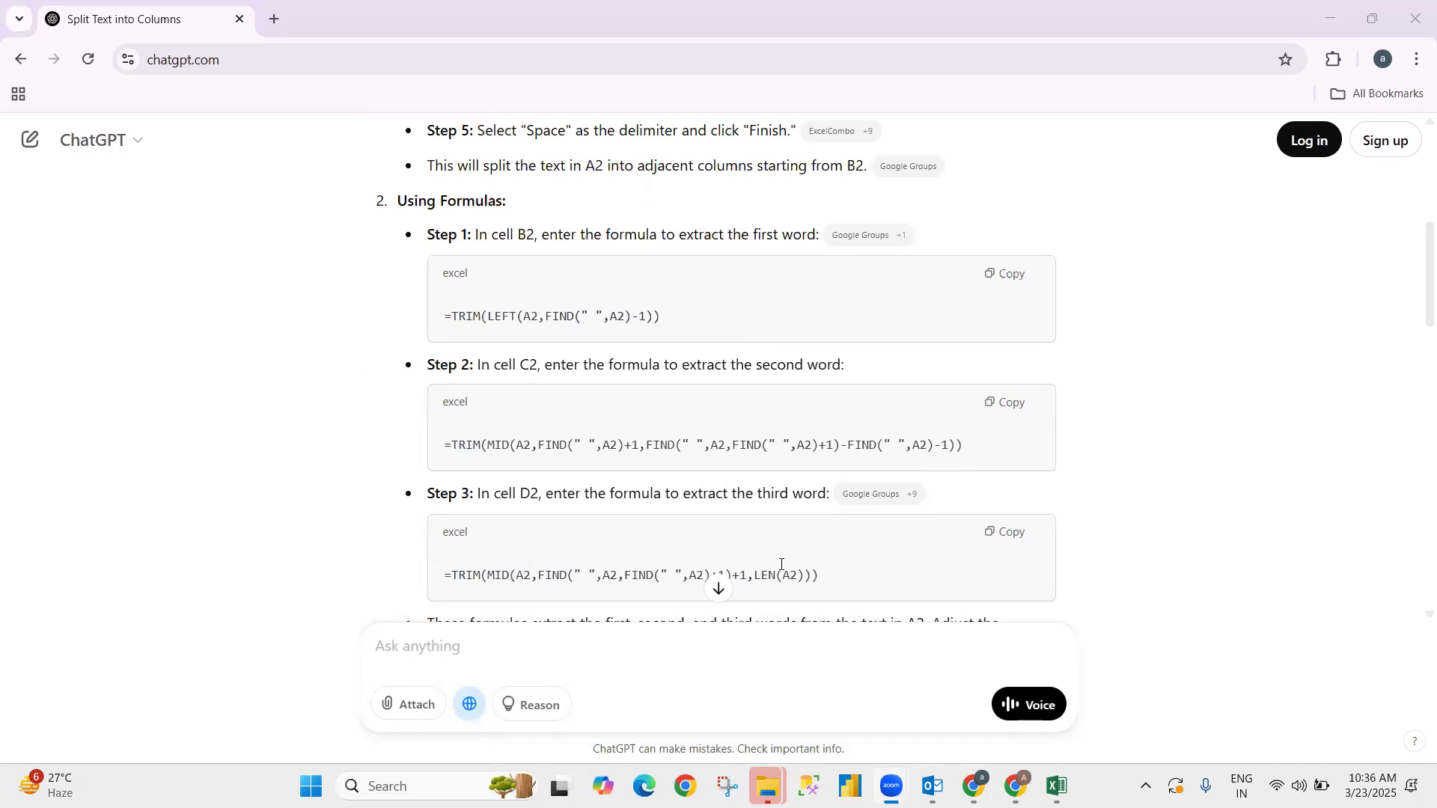
{"action": "scroll", "coordinate": [1332, 511], "scroll_direction": "down", "scroll_amount": 1}
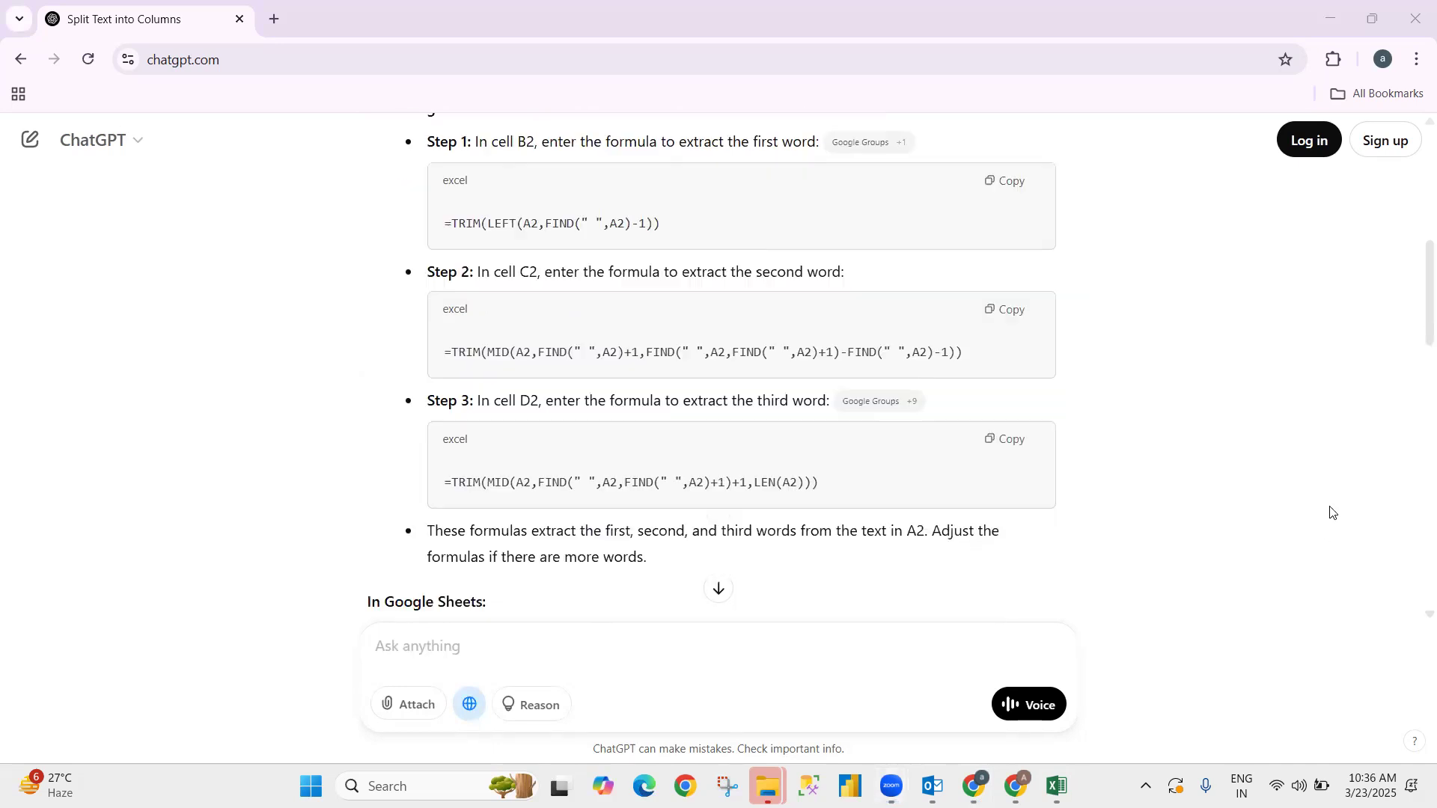
{"action": "scroll", "coordinate": [821, 320], "scroll_direction": "up", "scroll_amount": 1}
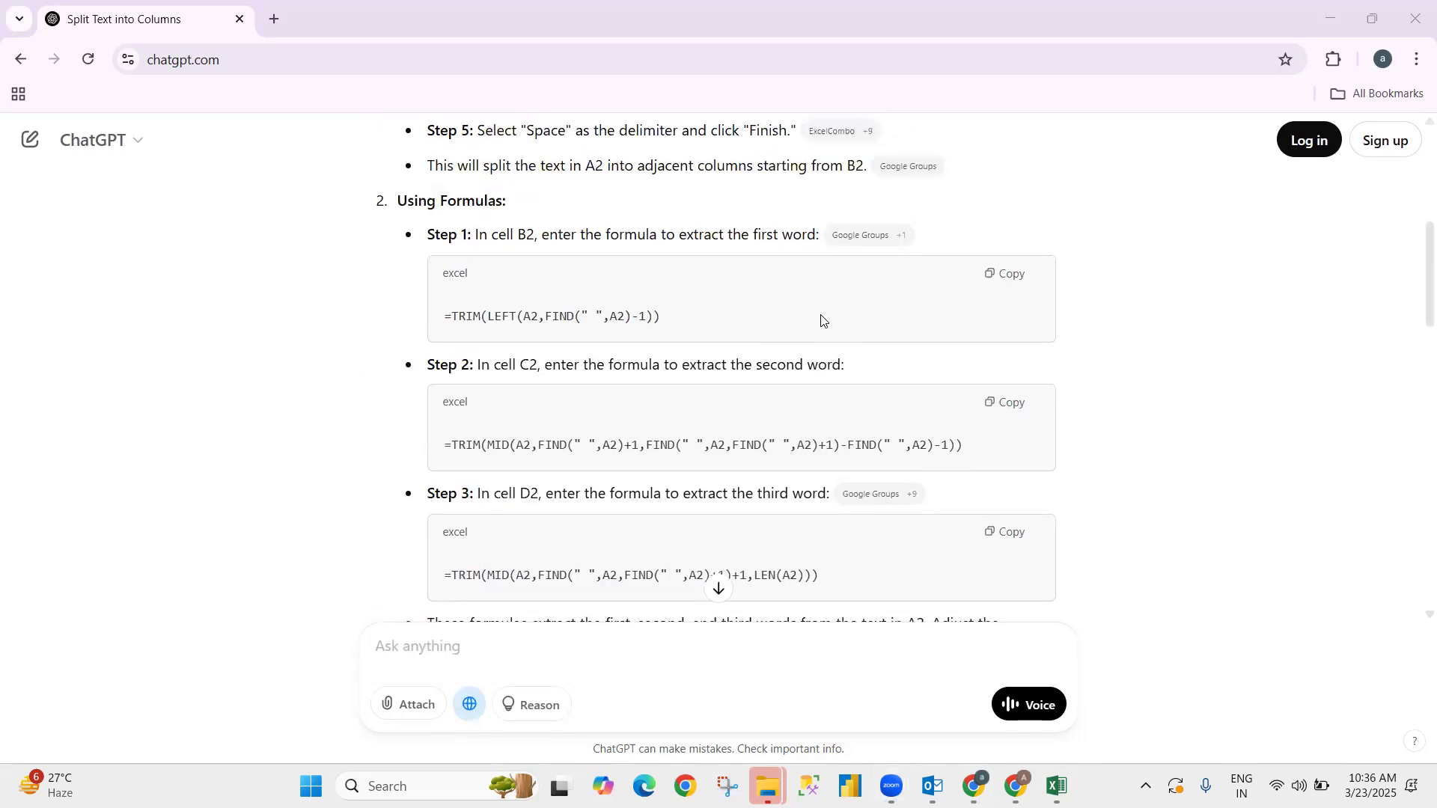
{"action": "left_click", "coordinate": [994, 273]}
{"action": "left_click", "coordinate": [994, 273]}
{"action": "key", "text": "alt+Tab"}
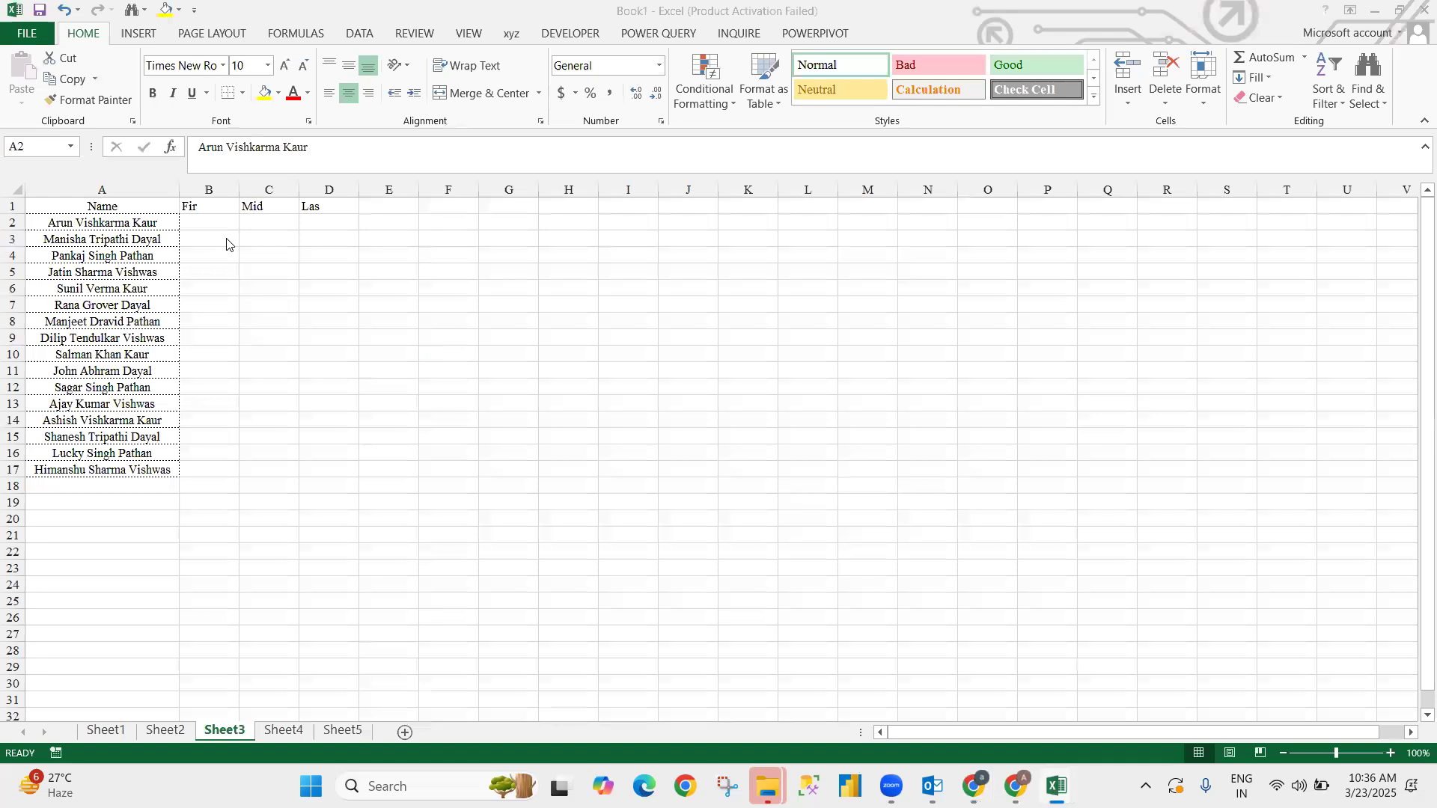
- Paste the first-word formula into B2 and the middle-word formula into C2
{"action": "left_click", "coordinate": [204, 222]}
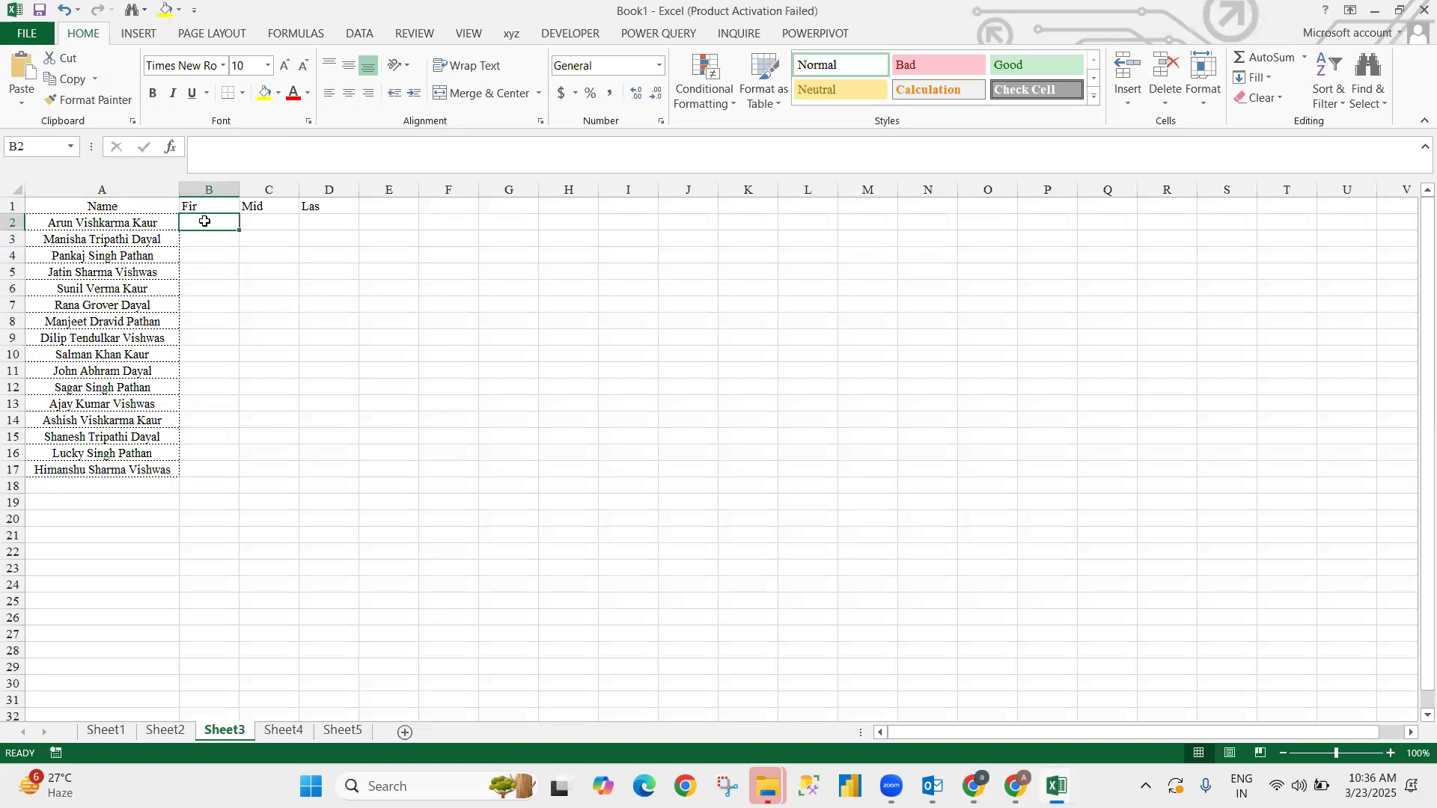
{"action": "key", "text": "ctrl+v"}
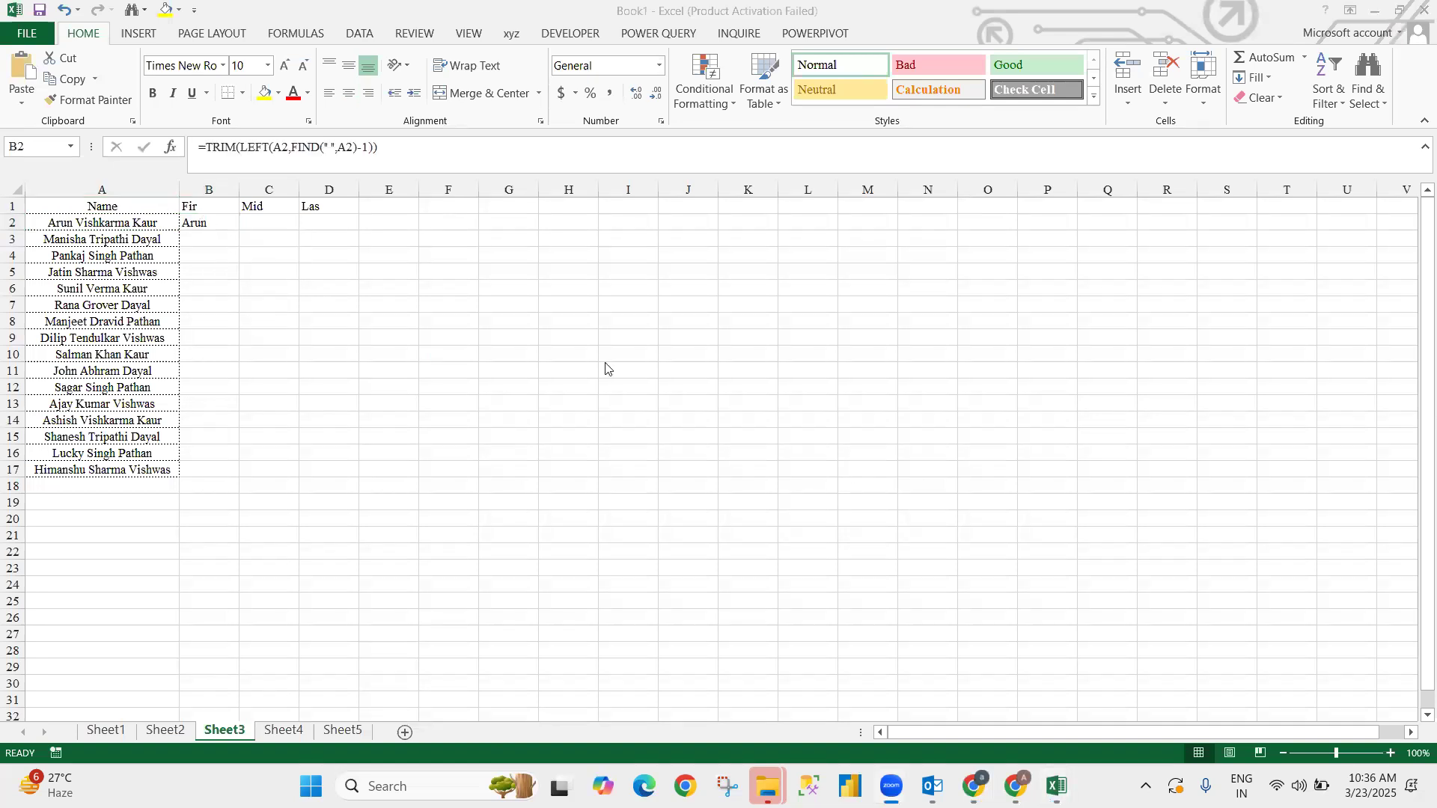
{"action": "key", "text": "alt+Tab"}
{"action": "left_click", "coordinate": [996, 402]}
{"action": "key", "text": "alt+Tab"}
{"action": "key", "text": "Tab"}
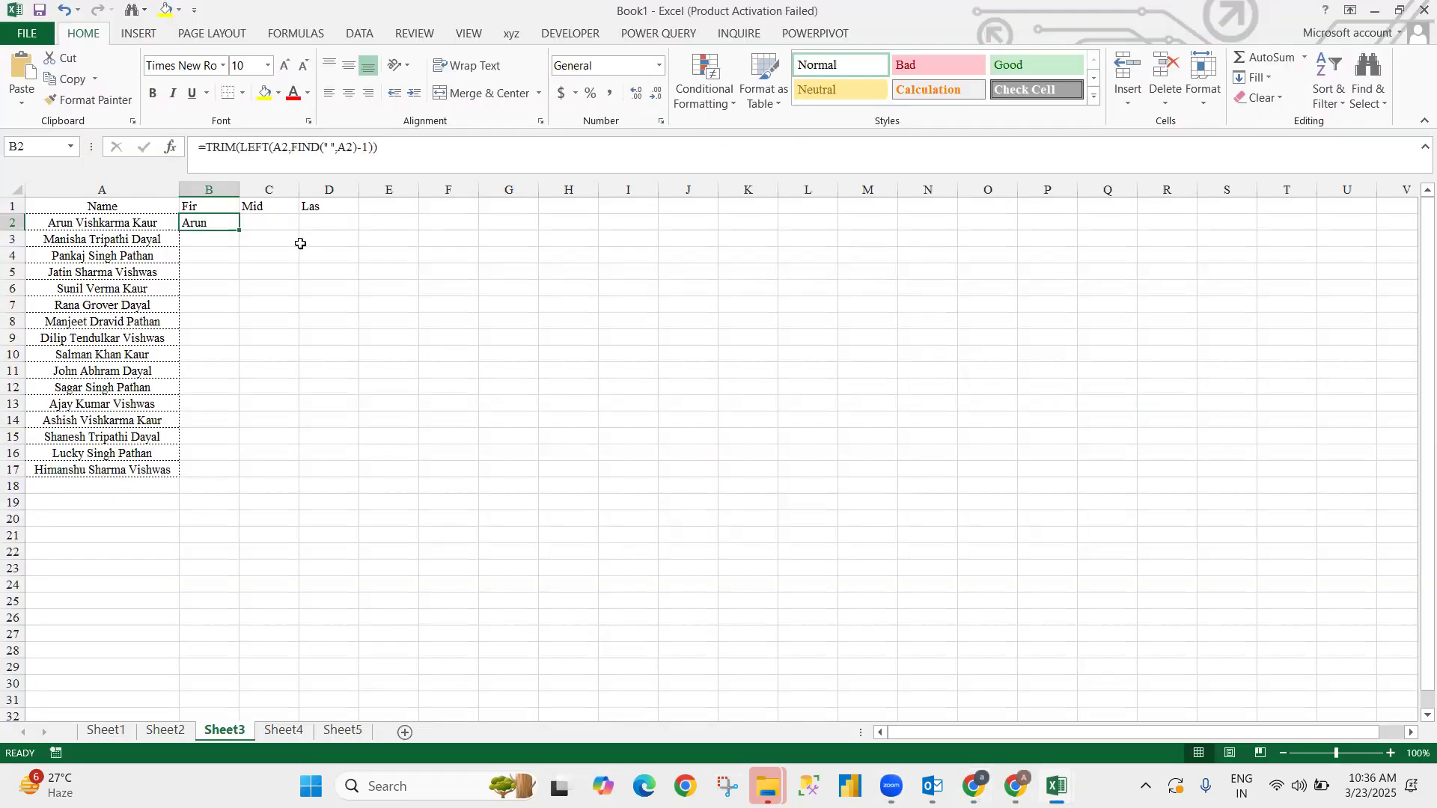
{"action": "left_click", "coordinate": [281, 224]}
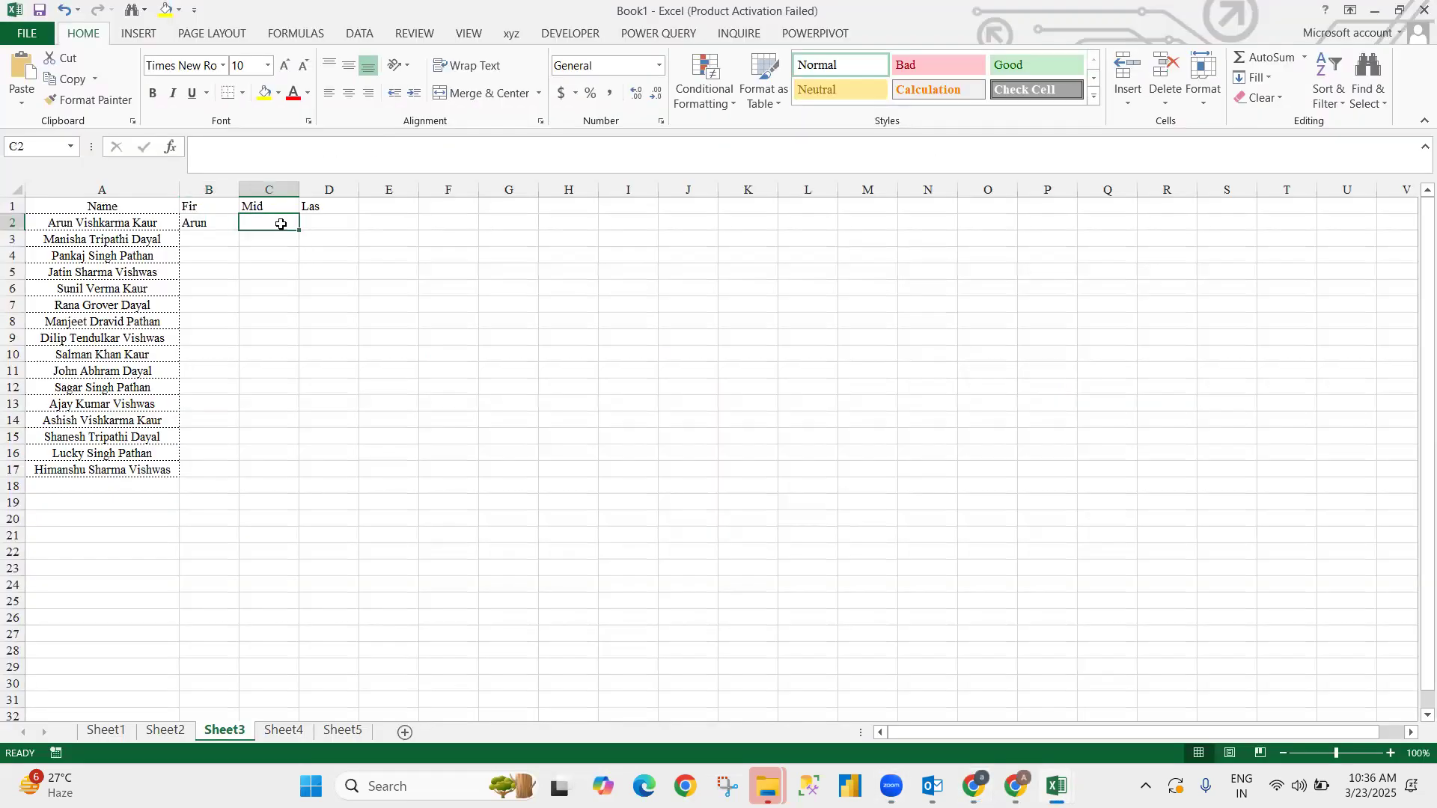
{"action": "key", "text": "ctrl+v"}
- Paste ChatGPT's third-word formula into D2 for the last name
{"action": "left_click", "coordinate": [331, 222]}
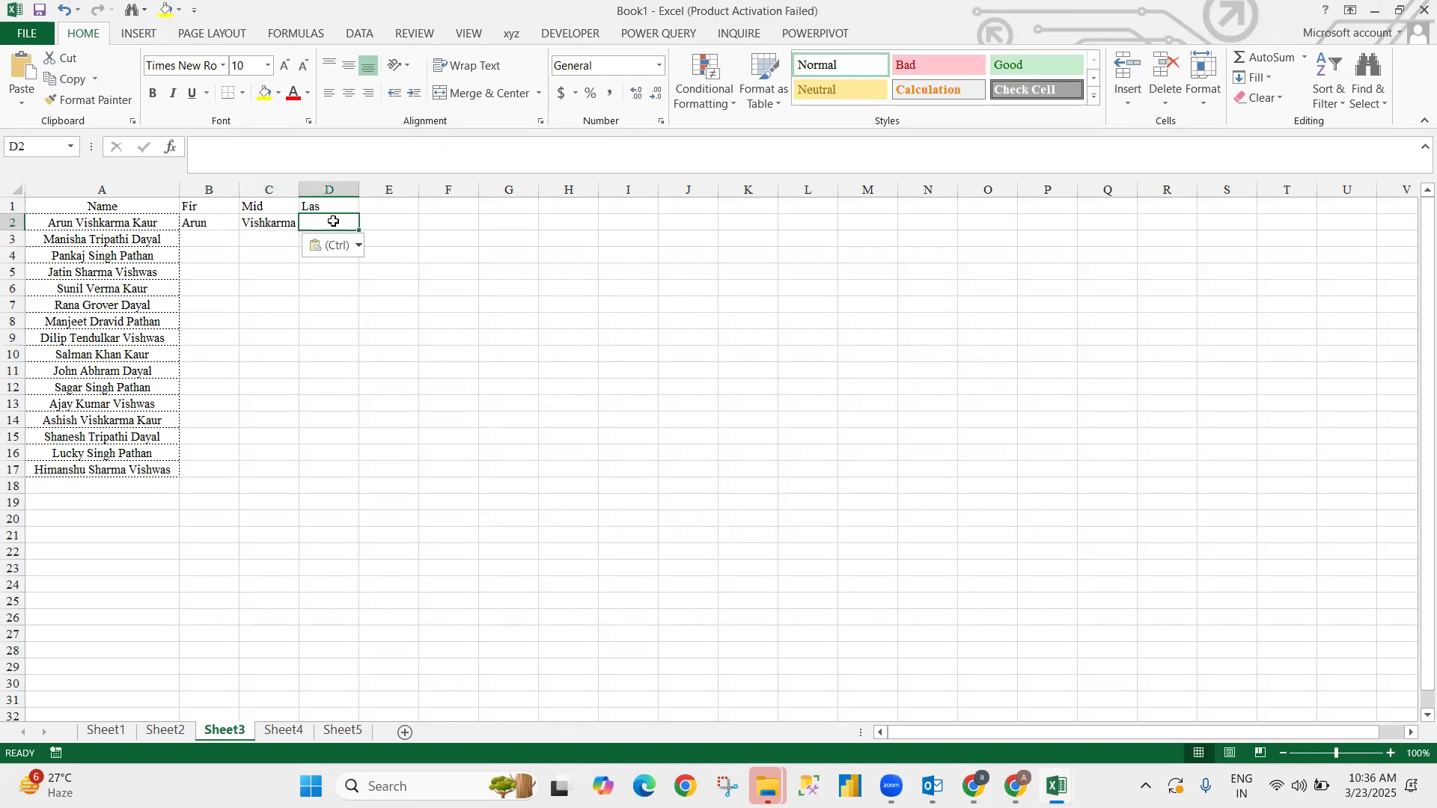
{"action": "key", "text": "alt+Tab"}
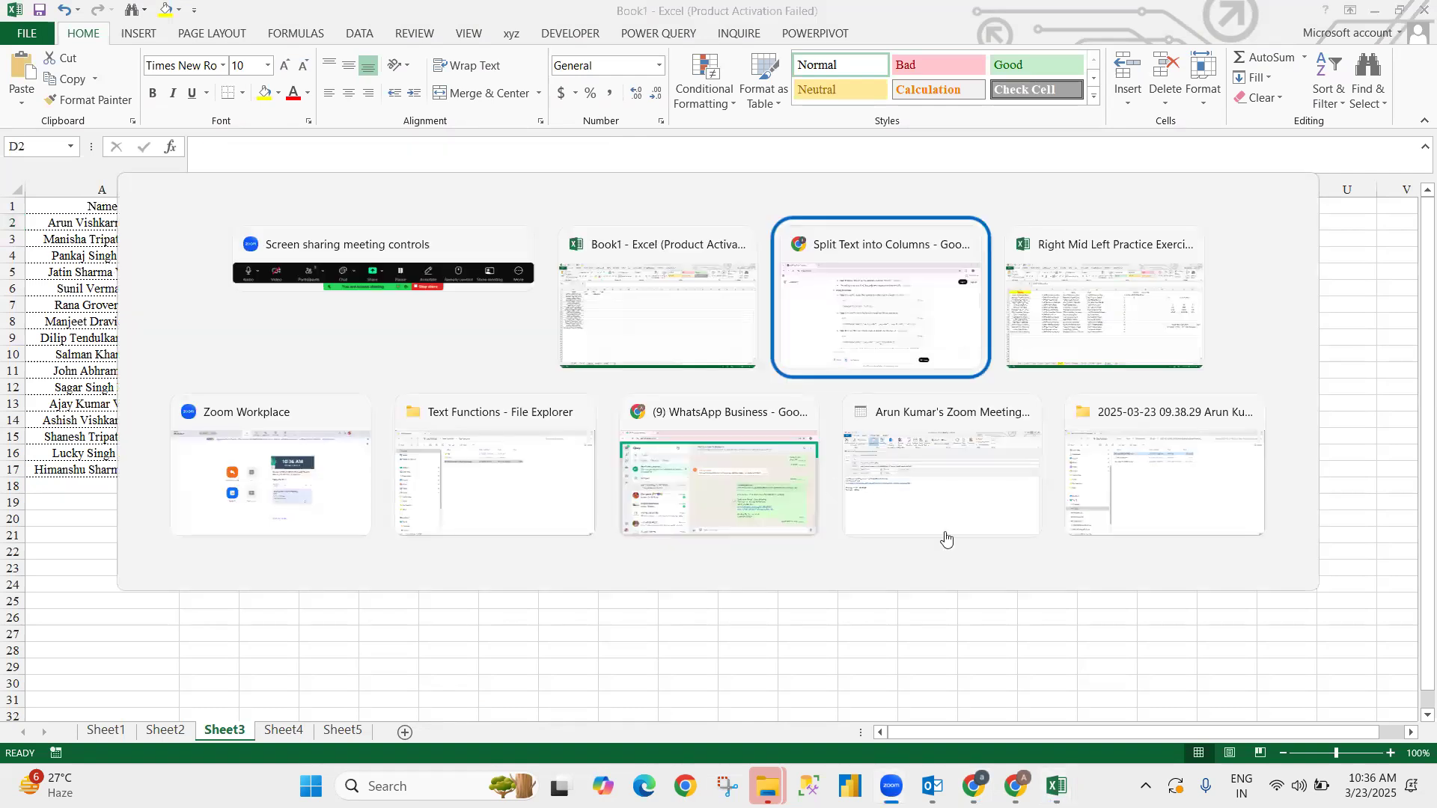
{"action": "left_click", "coordinate": [999, 532]}
{"action": "key", "text": "alt+Tab"}
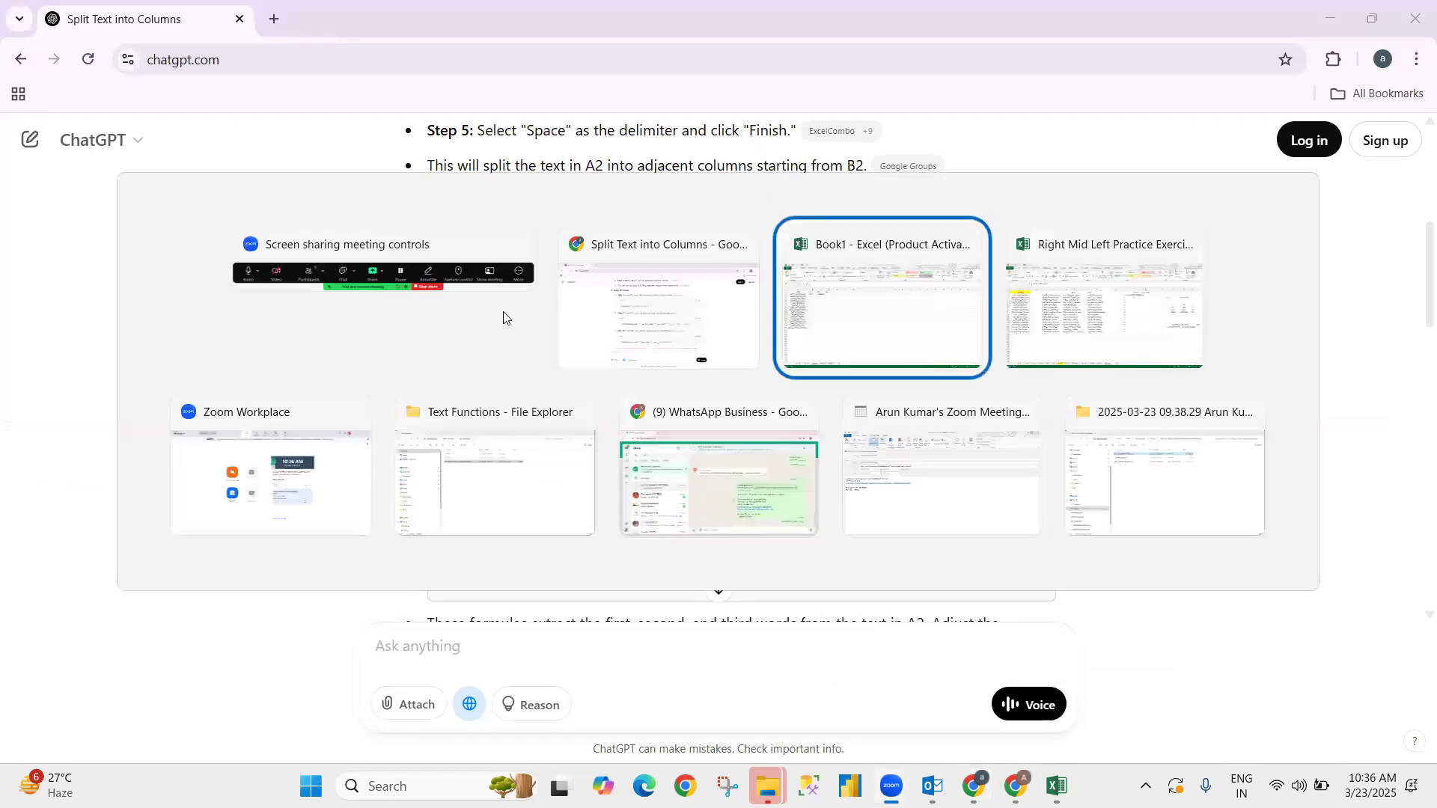
{"action": "key", "text": "ctrl+v"}
- Fill the B2:D2 formulas down through row 17 with Ctrl+D
{"action": "key", "text": "Left"}
{"action": "key", "text": "Left"}
{"action": "key", "text": "Left"}
{"action": "key", "text": "ctrl+Down"}
{"action": "key", "text": "Right"}
{"action": "key", "text": "ctrl+shift+Up"}
{"action": "key", "text": "shift+Right"}
{"action": "key", "text": "shift+Right"}
{"action": "key", "text": "ctrl+d"}
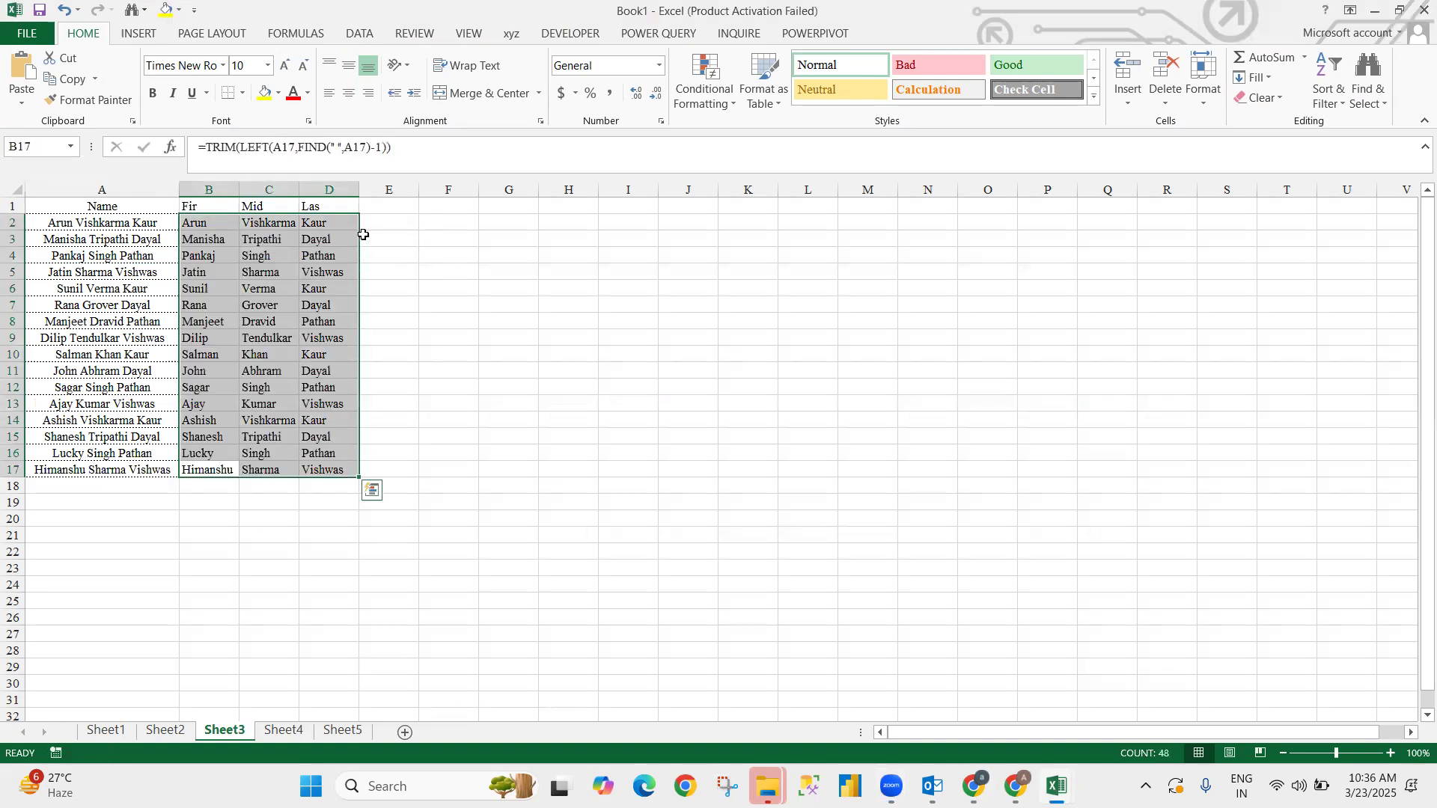
{"action": "key", "text": "Right"}
{"action": "key", "text": "Right"}
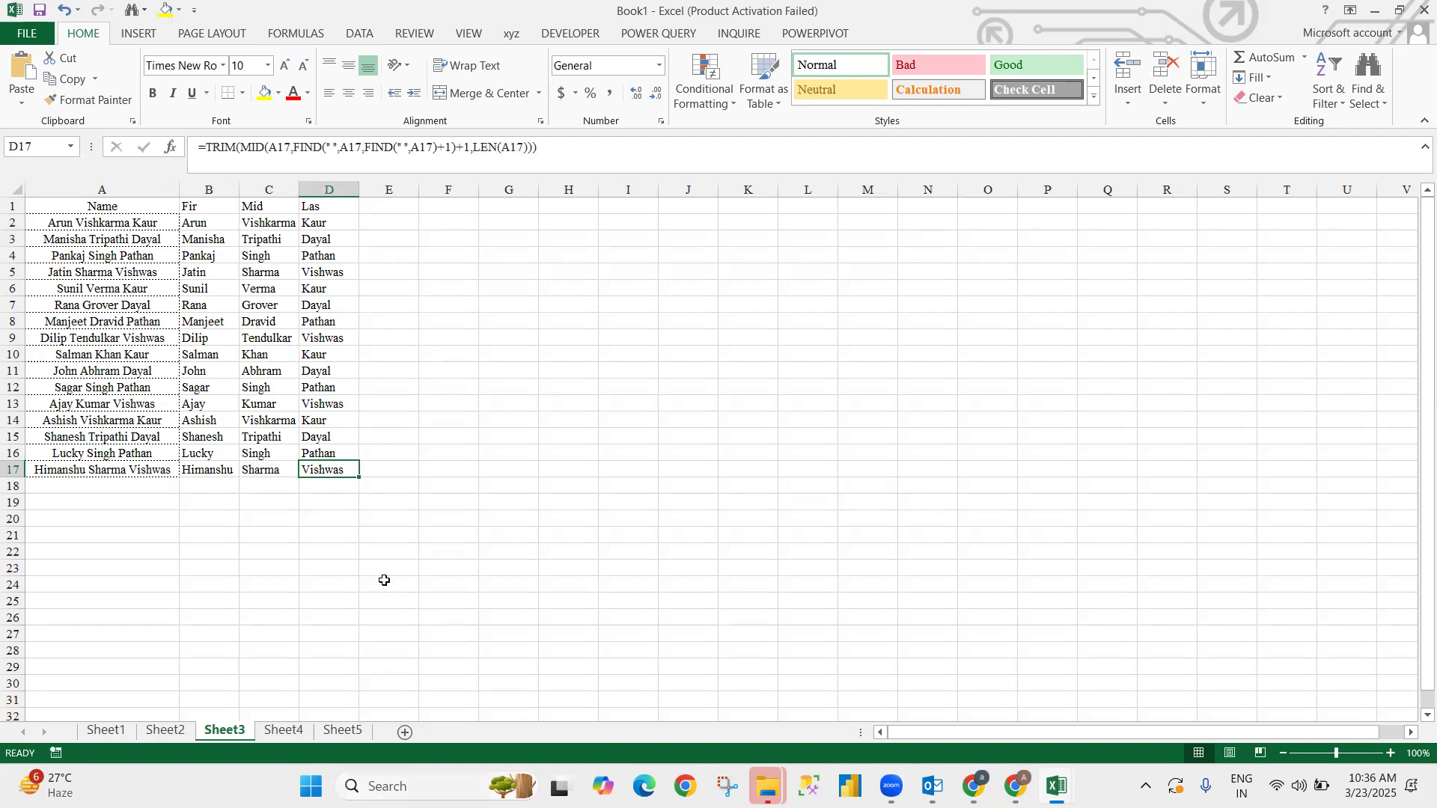
{"action": "left_click", "coordinate": [382, 284]}
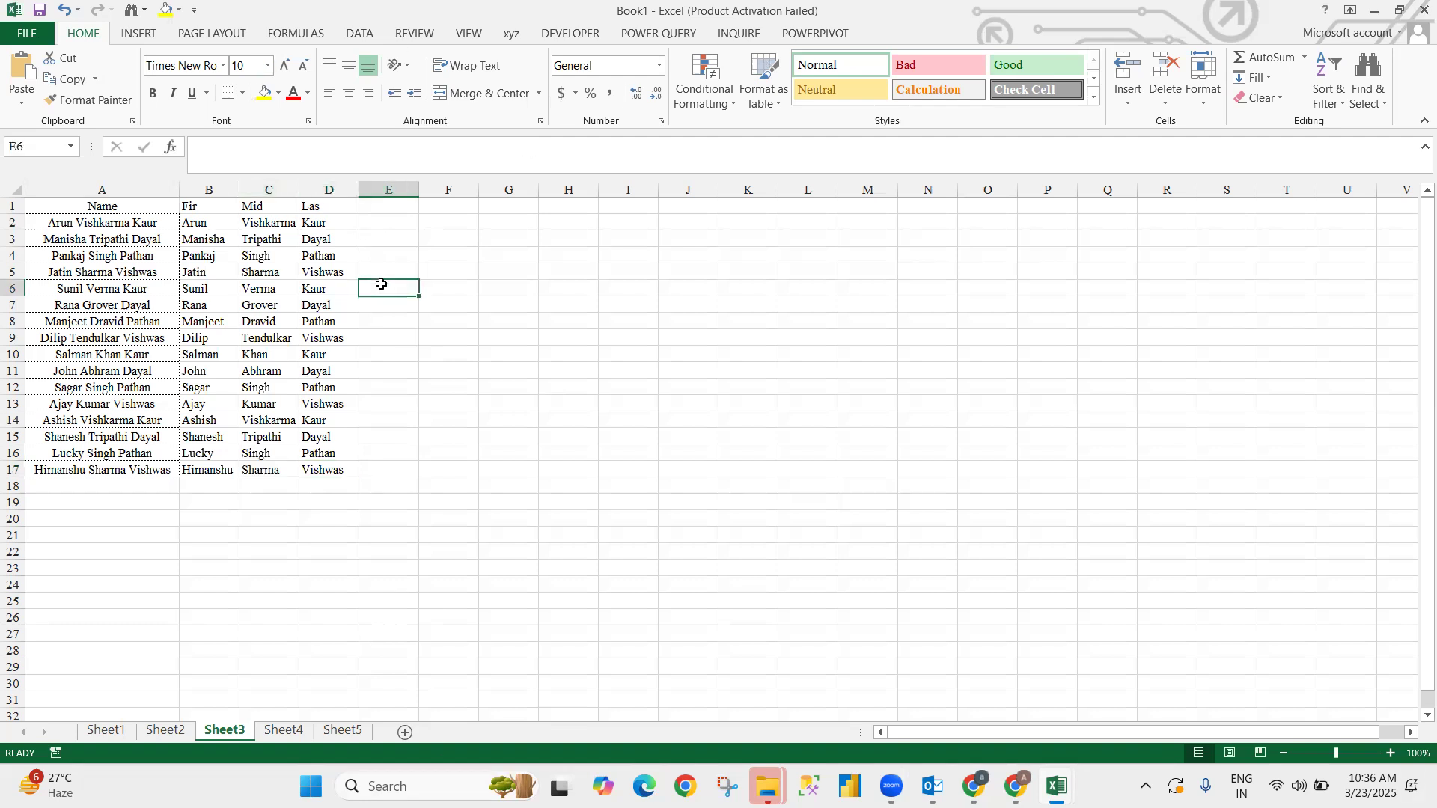
{"action": "key", "text": "Left"}
{"action": "key", "text": "Left"}
{"action": "key", "text": "Up"}
{"action": "key", "text": "Up"}
{"action": "key", "text": "Up"}
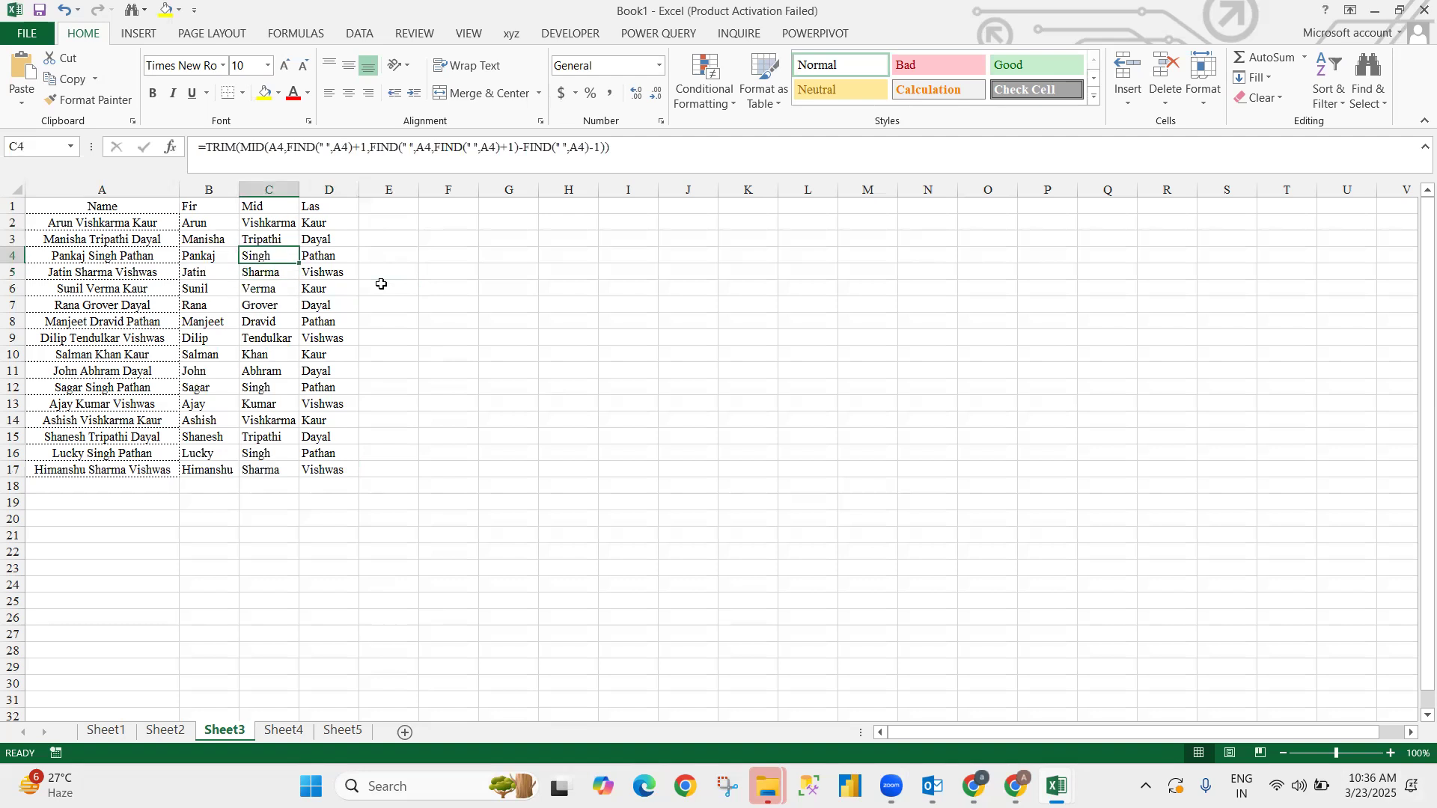
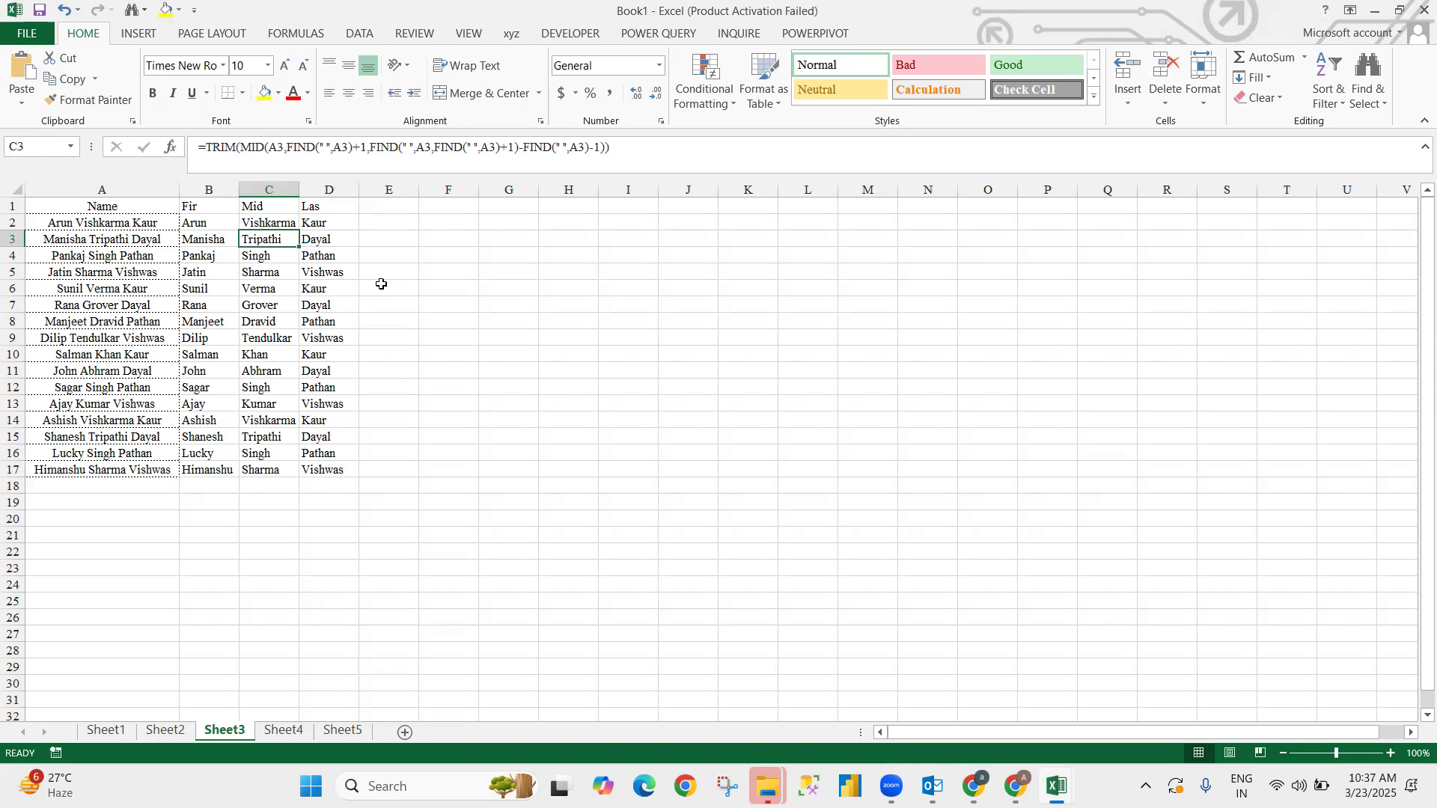
- Head column G with 'Result' in G1, clearing a misplaced 'grade' entry from G2
{"action": "key", "text": "Right"}
{"action": "key", "text": "Right"}
{"action": "key", "text": "Up"}
{"action": "key", "text": "Right"}
{"action": "key", "text": "Right"}
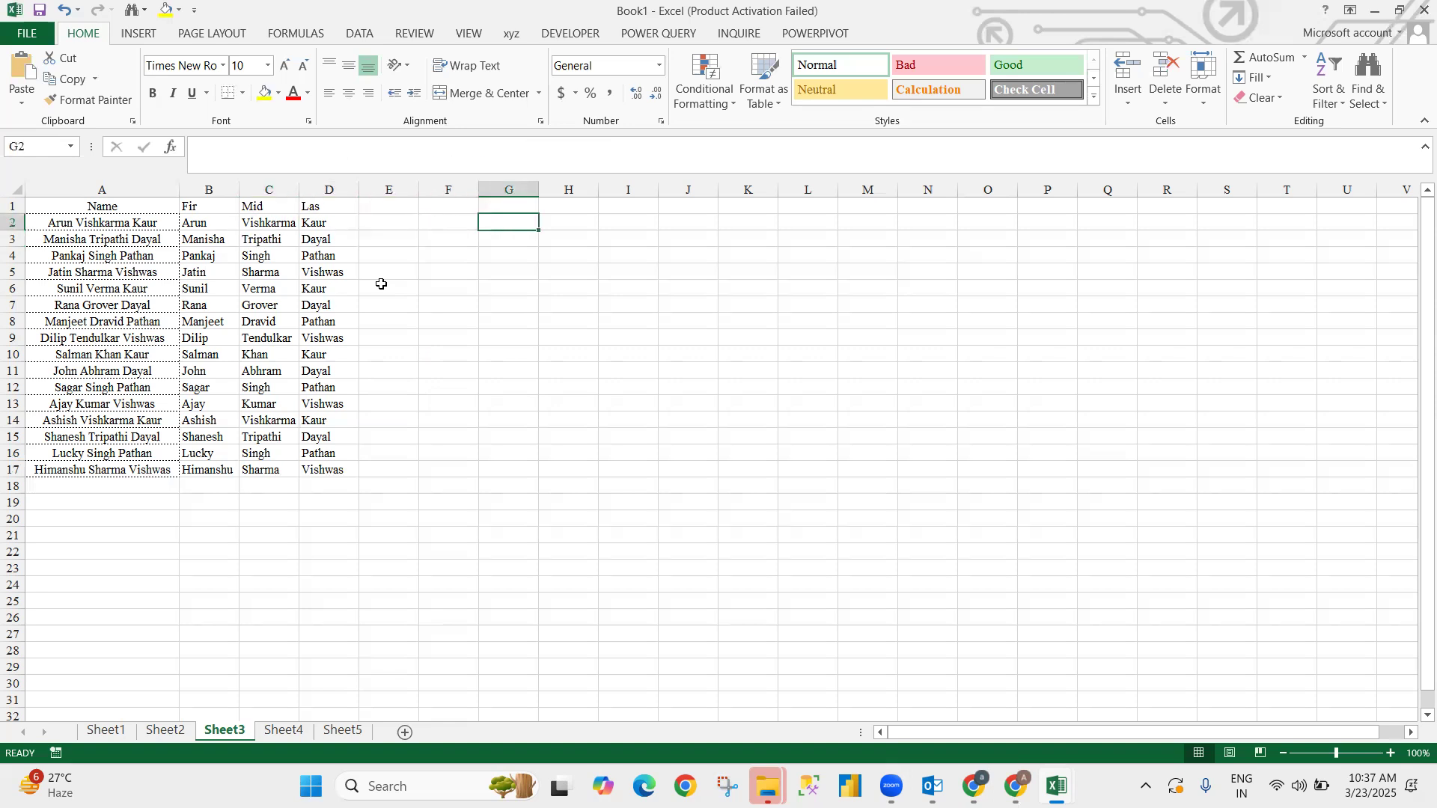
{"action": "type", "text": "grade"}
{"action": "key", "text": "Return"}
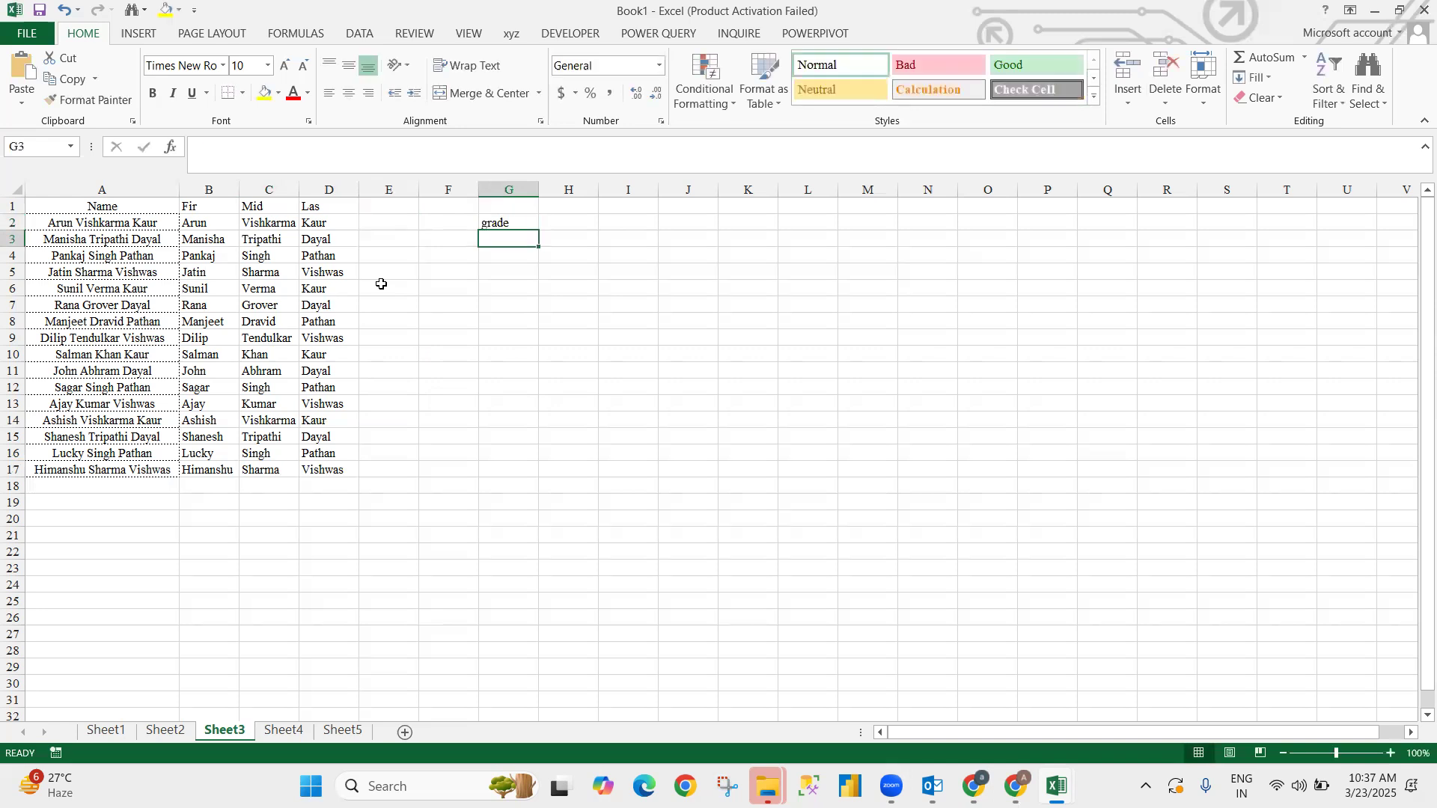
{"action": "key", "text": "Up"}
{"action": "key", "text": "Delete"}
{"action": "key", "text": "Up"}
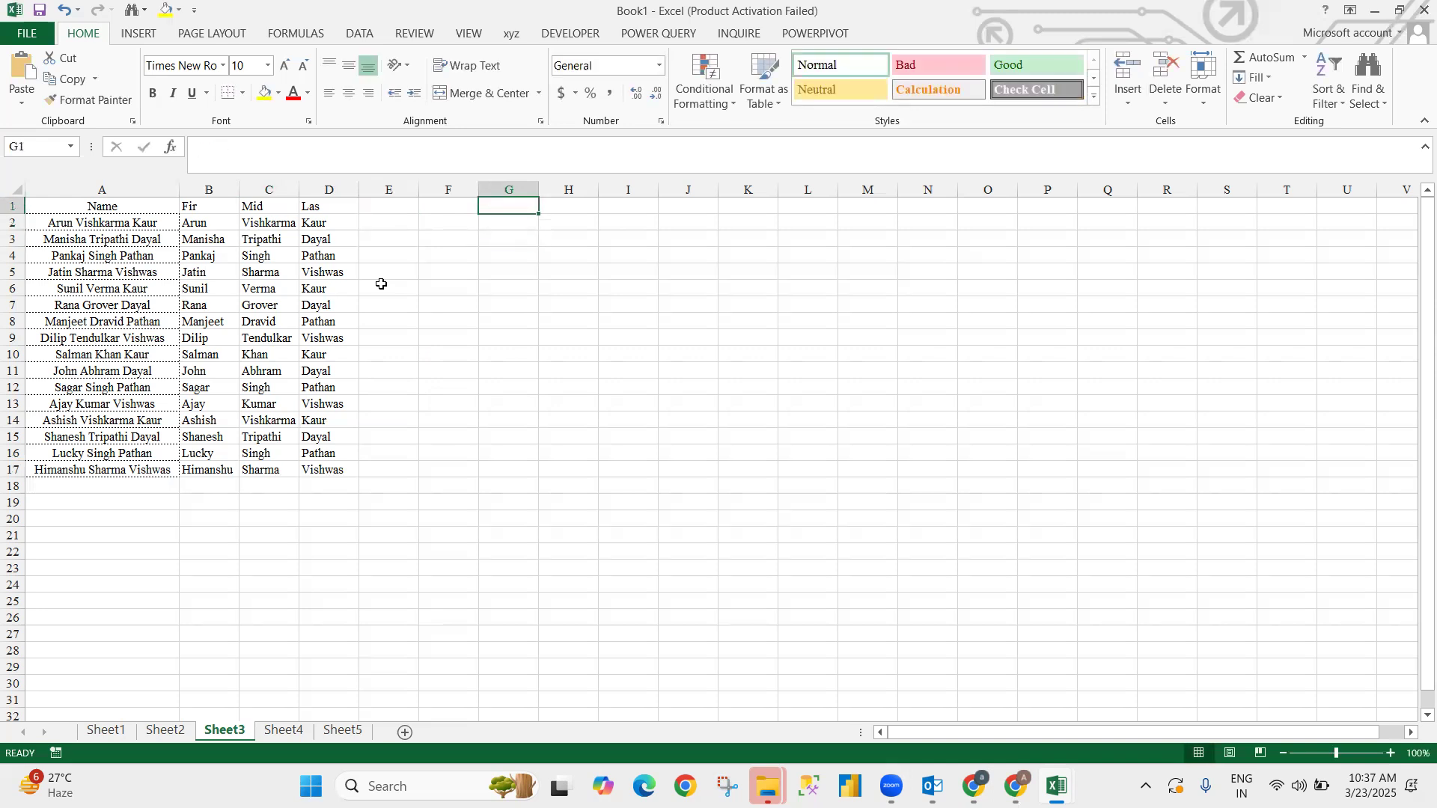
{"action": "type", "text": "Result"}
{"action": "key", "text": "Return"}
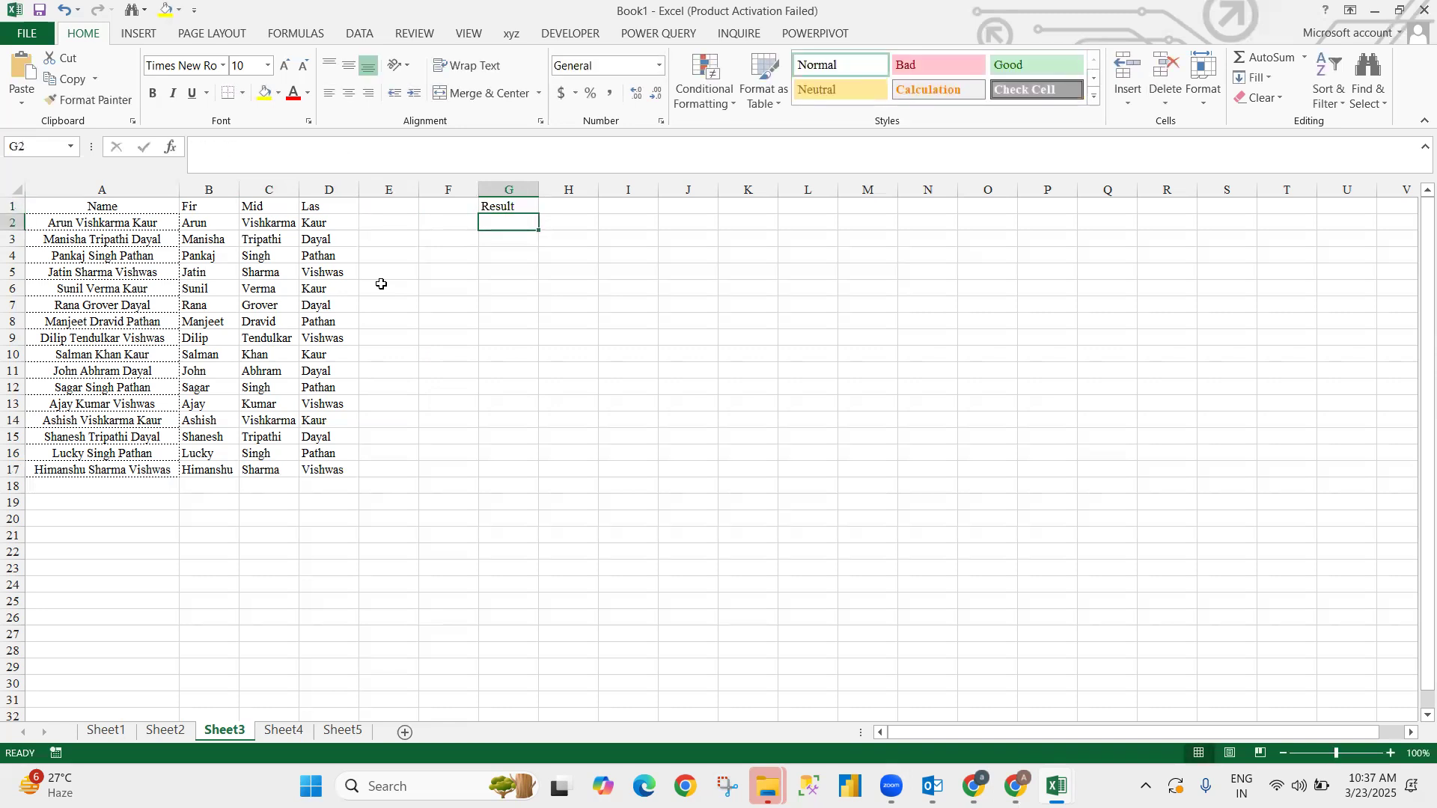
- Enter a RANDBETWEEN random-marks formula in G2
{"action": "type", "text": "=L"}
{"action": "key", "text": "BackSpace"}
{"action": "key", "text": "BackSpace"}
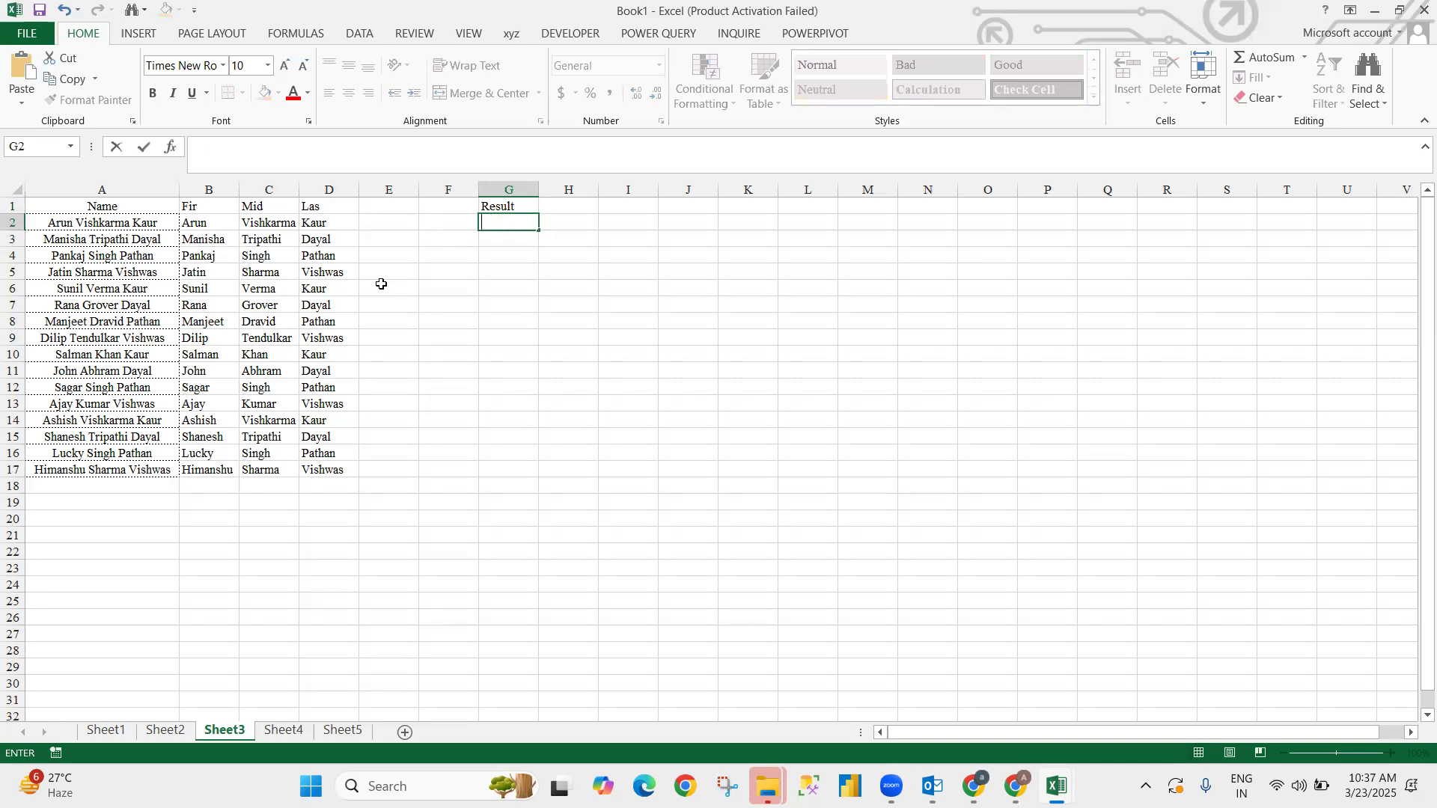
{"action": "type", "text": "=ra"}
{"action": "key", "text": "Down"}
{"action": "key", "text": "Down"}
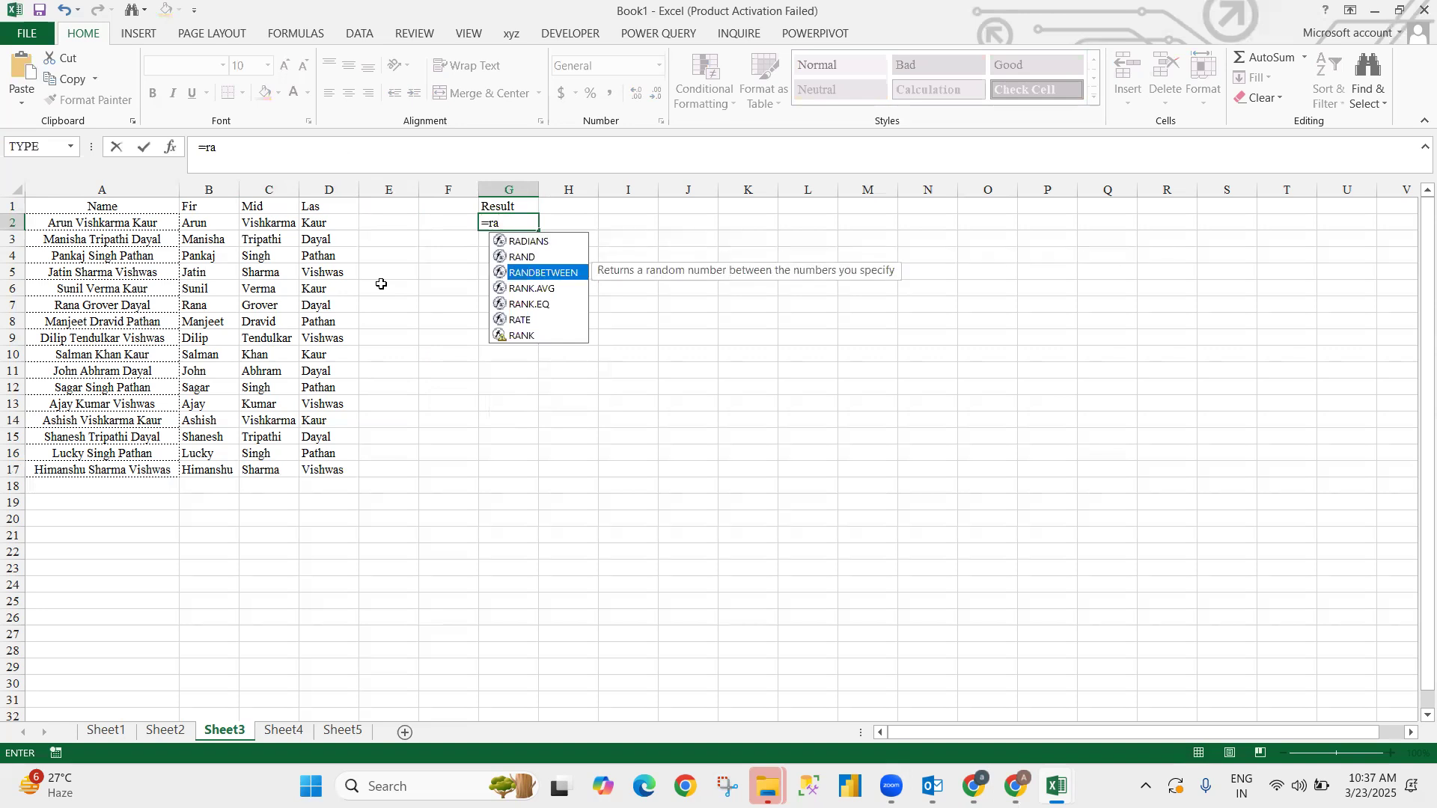
{"action": "key", "text": "Tab"}
{"action": "type", "text": "1,"}
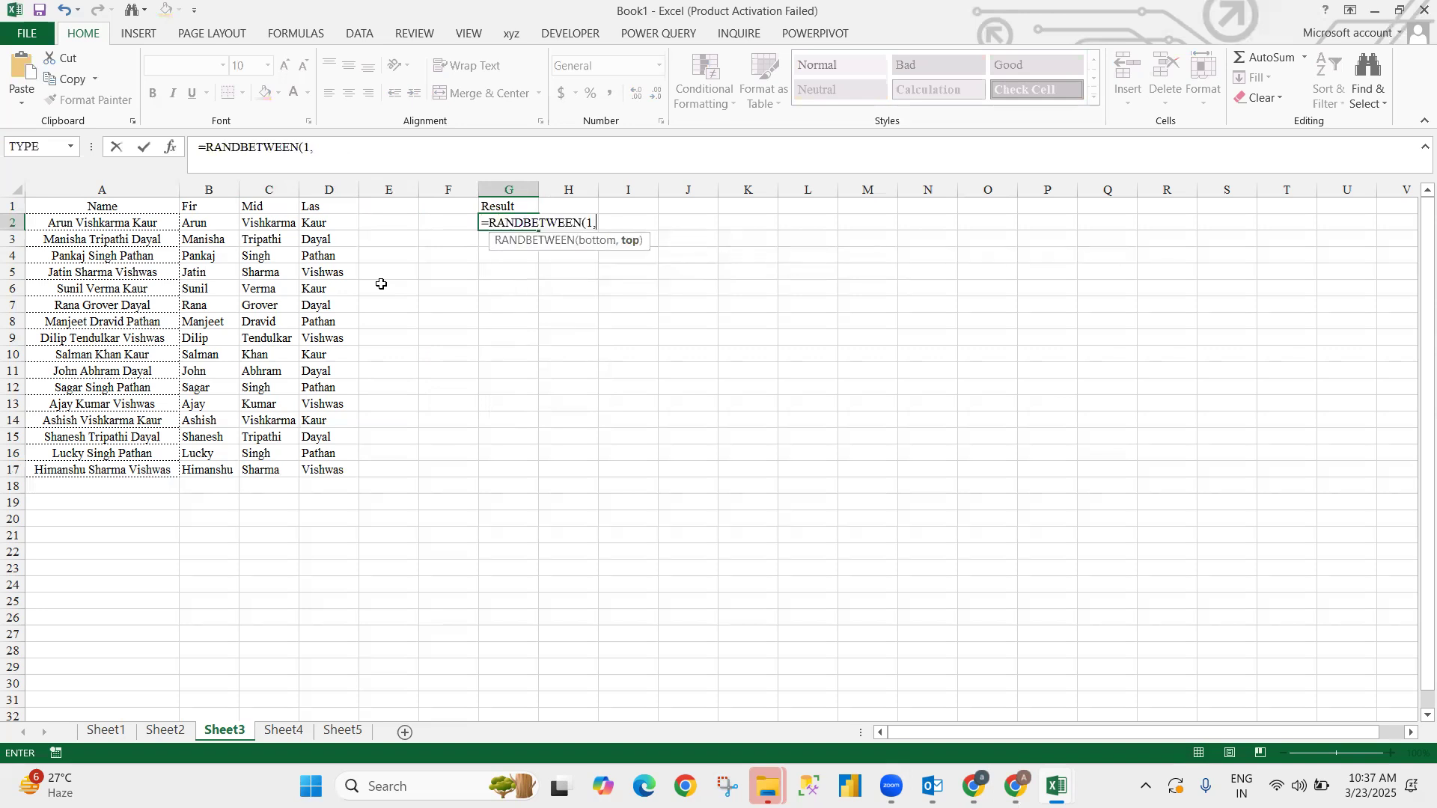
{"action": "type", "text": "50"}
{"action": "key", "text": "Return"}
- Fill the marks formula down to G17 and paste G2:G17 back as fixed values
{"action": "key", "text": "Up"}
{"action": "key", "text": "Left"}
{"action": "key", "text": "Left"}
{"action": "key", "text": "Left"}
{"action": "key", "text": "ctrl+Down"}
{"action": "key", "text": "Right"}
{"action": "key", "text": "Right"}
- Move to cell O2 in the empty area right of the data
{"action": "key", "text": "Right"}
{"action": "key", "text": "ctrl+shift+Up"}
{"action": "key", "text": "ctrl+d"}
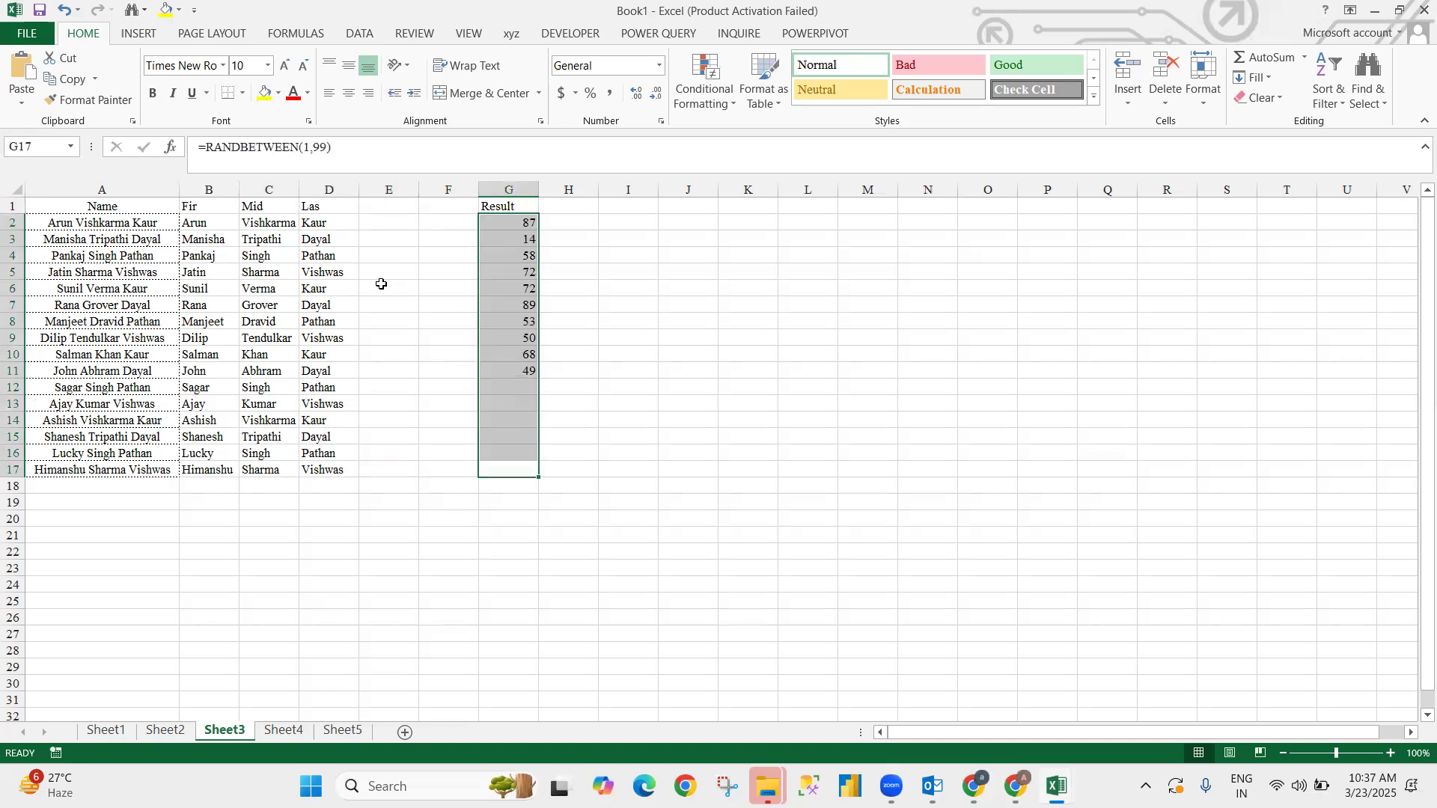
{"action": "key", "text": "ctrl+c"}
{"action": "key", "text": "ctrl+alt+v"}
{"action": "key", "text": "v"}
{"action": "key", "text": "Return"}
{"action": "key", "text": "Escape"}
{"action": "key", "text": "Up"}
{"action": "key", "text": "Up"}
{"action": "key", "text": "Up"}
{"action": "key", "text": "Right"}
{"action": "key", "text": "Up"}
{"action": "key", "text": "Up"}
{"action": "key", "text": "Up"}
{"action": "key", "text": "Up"}
{"action": "key", "text": "Up"}
{"action": "key", "text": "Up"}
{"action": "key", "text": "Up"}
{"action": "key", "text": "Up"}
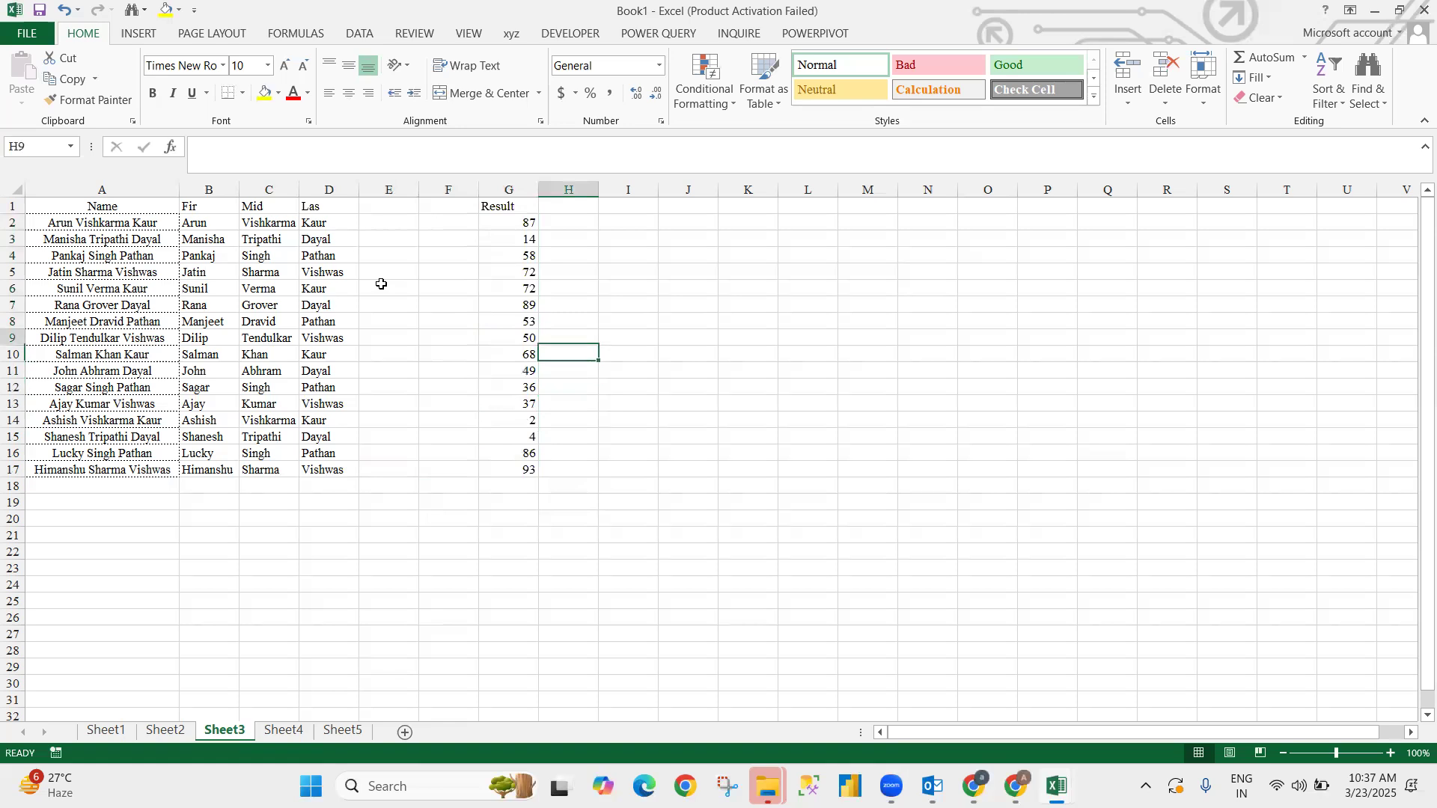
{"action": "key", "text": "Up"}
{"action": "key", "text": "Up"}
{"action": "key", "text": "Right"}
{"action": "key", "text": "Right"}
{"action": "key", "text": "Right"}
{"action": "key", "text": "Right"}
{"action": "key", "text": "Right"}
{"action": "key", "text": "Right"}
{"action": "key", "text": "Right"}
{"action": "key", "text": "Up"}
{"action": "key", "text": "Up"}
{"action": "key", "text": "Up"}
{"action": "key", "text": "Down"}
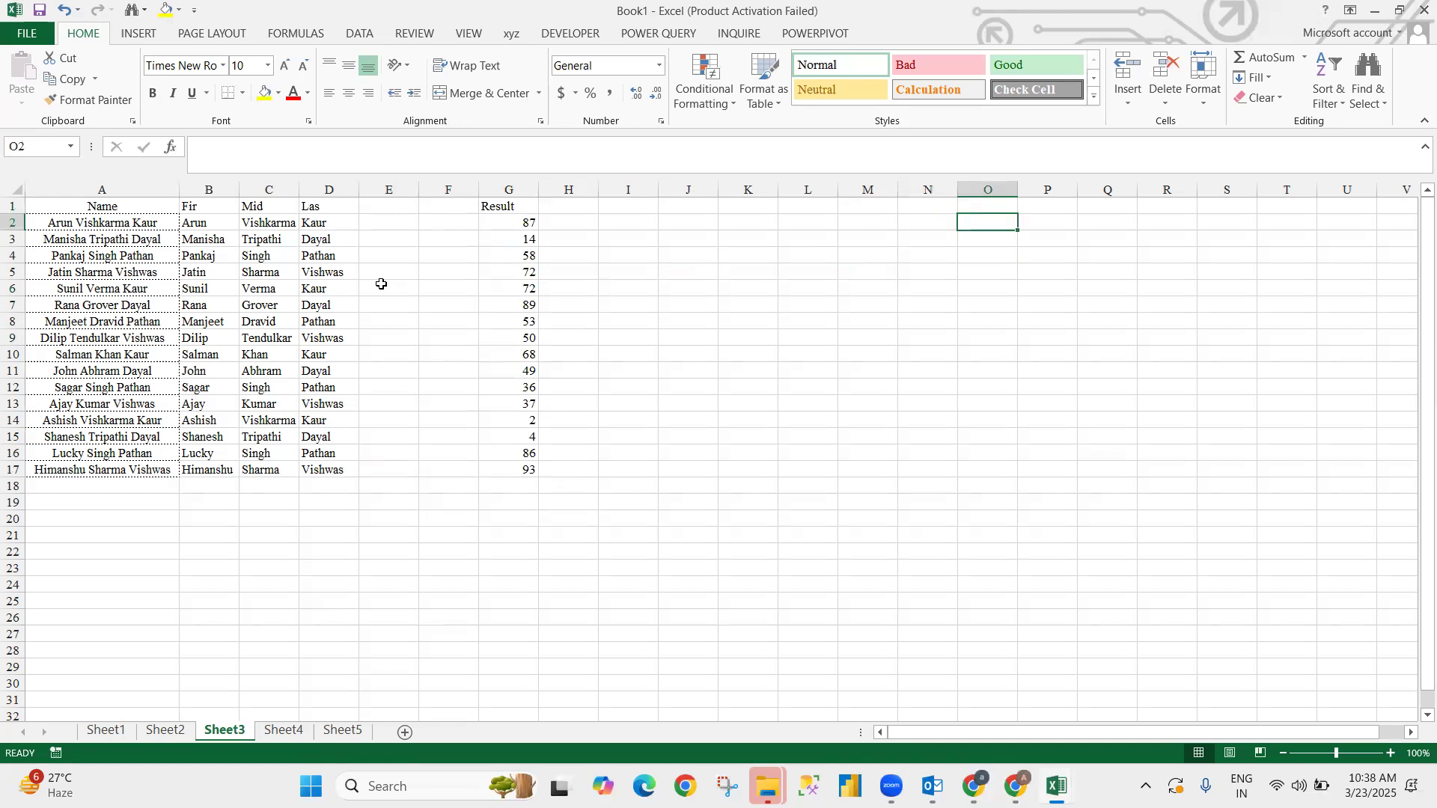
- Enter the first grade bands: <33 Fail in O2:P2 and <50 Thir in O3:P3
{"action": "type", "text": "="}
{"action": "key", "text": "BackSpace"}
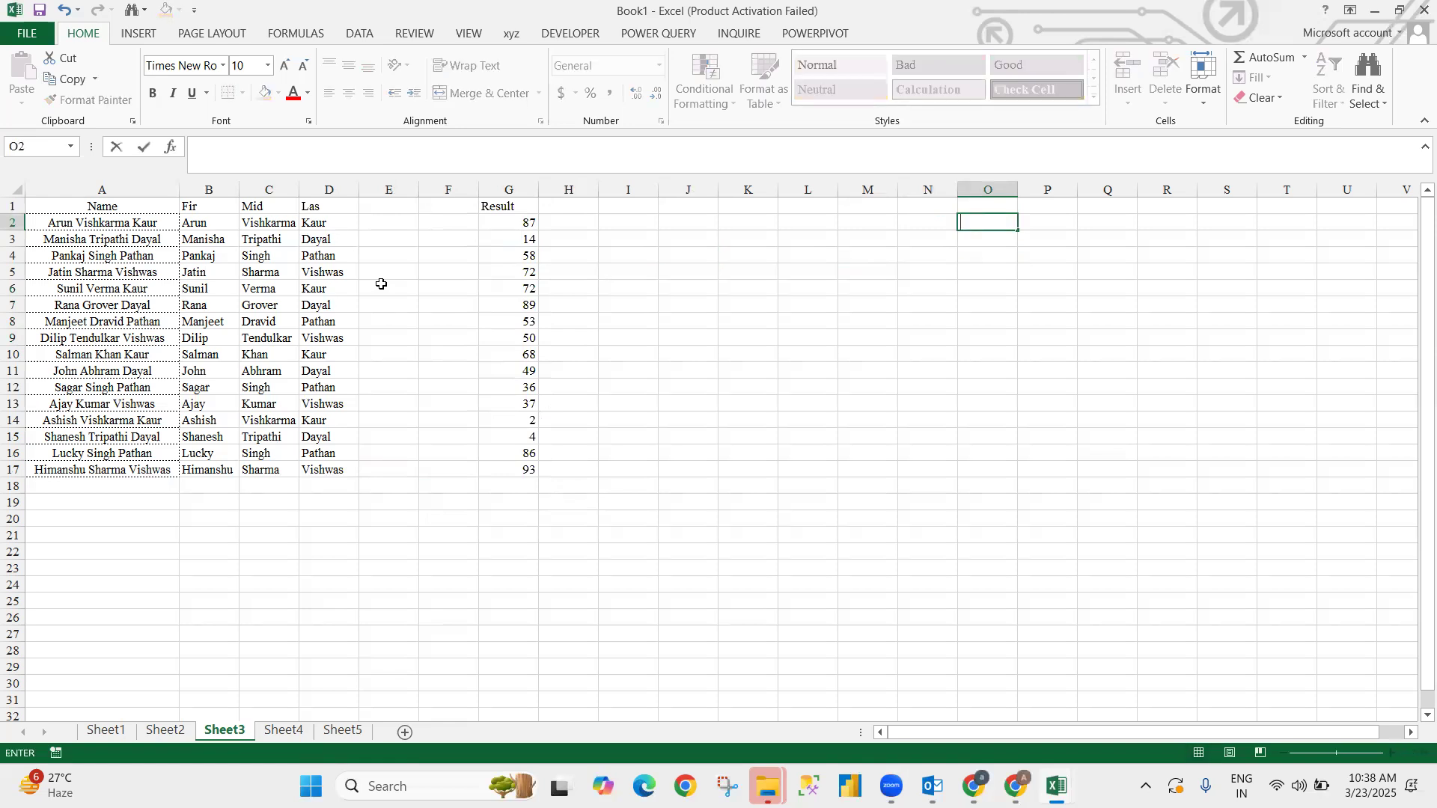
{"action": "type", "text": "<33"}
{"action": "key", "text": "Tab"}
{"action": "type", "text": "Fail"}
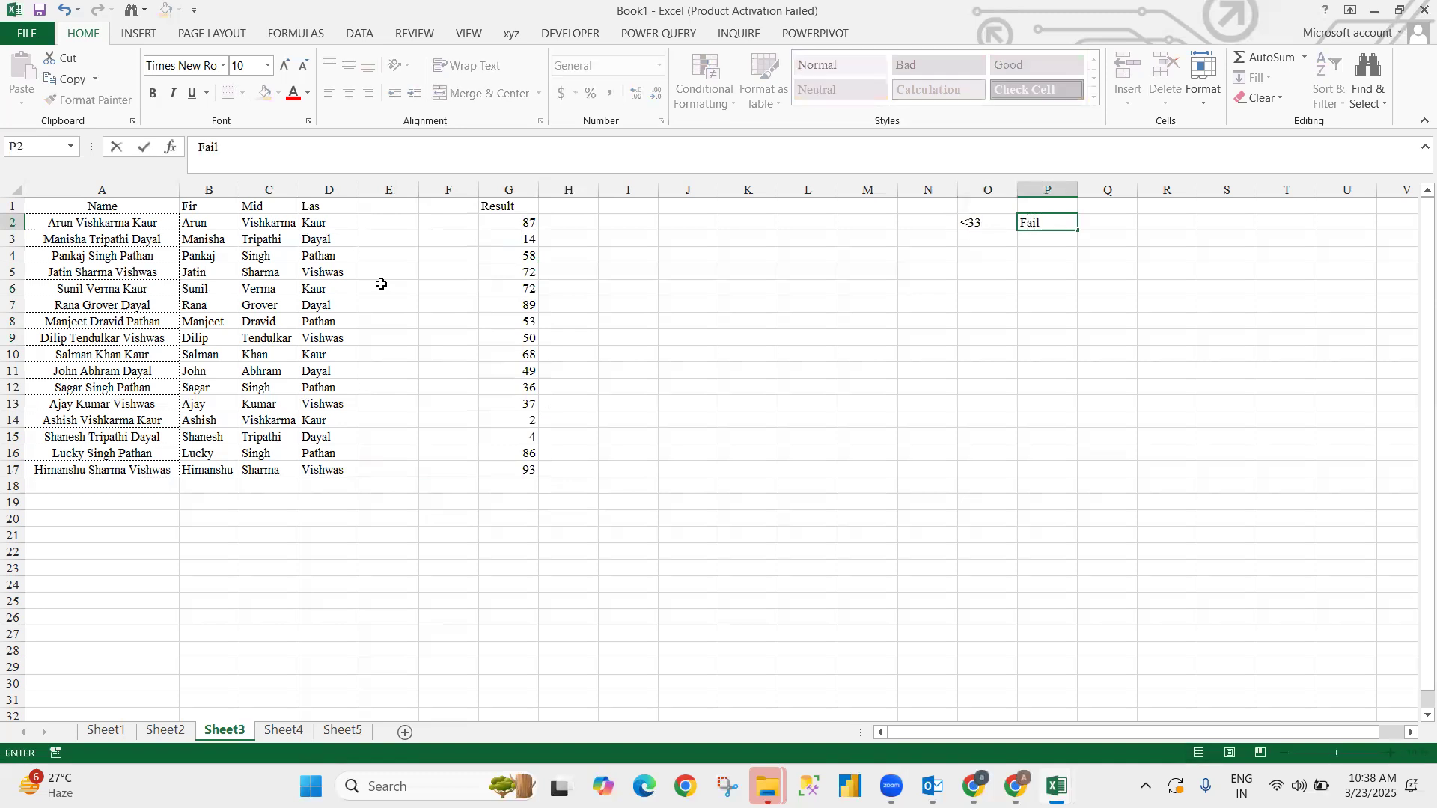
{"action": "key", "text": "Return"}
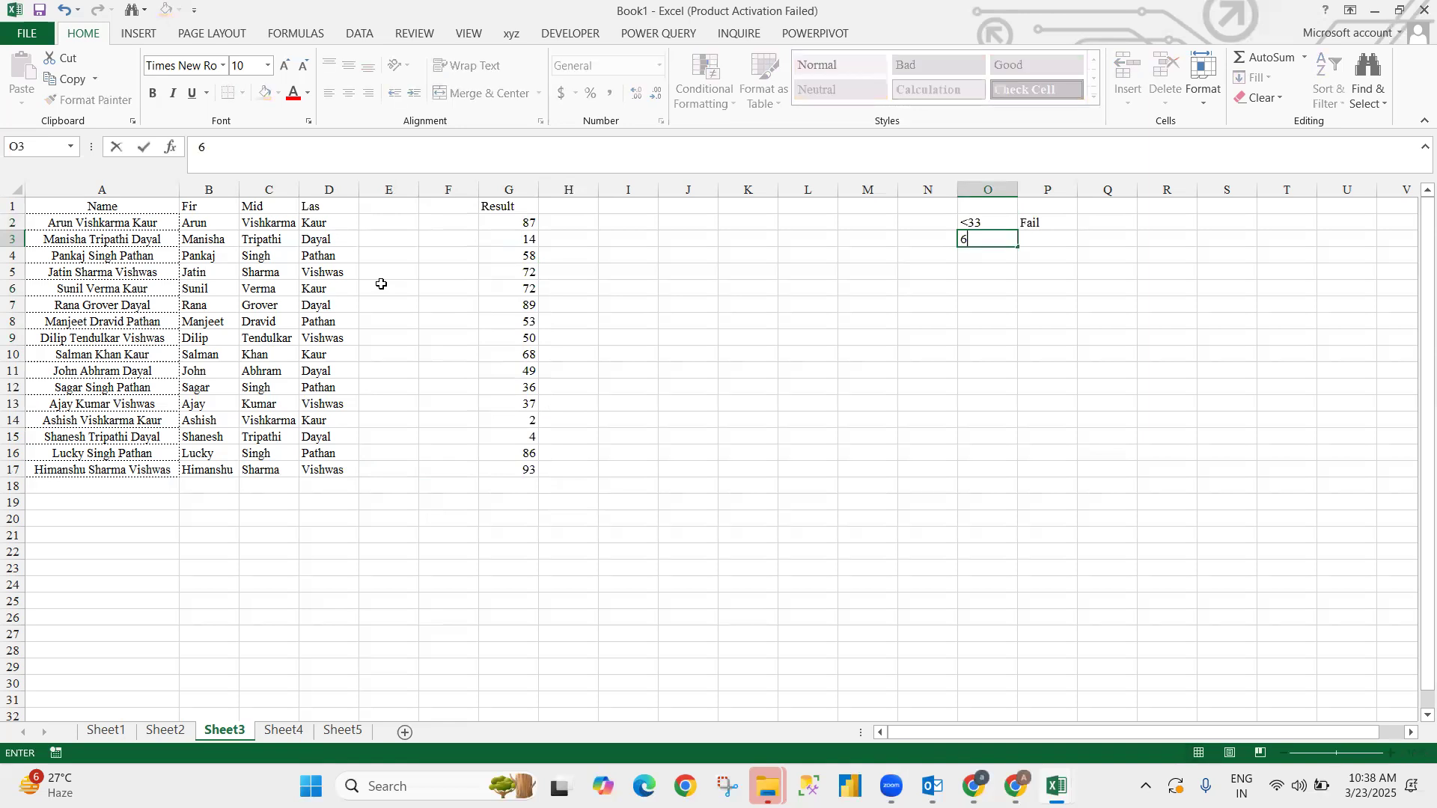
{"action": "type", "text": "<50"}
{"action": "key", "text": "Tab"}
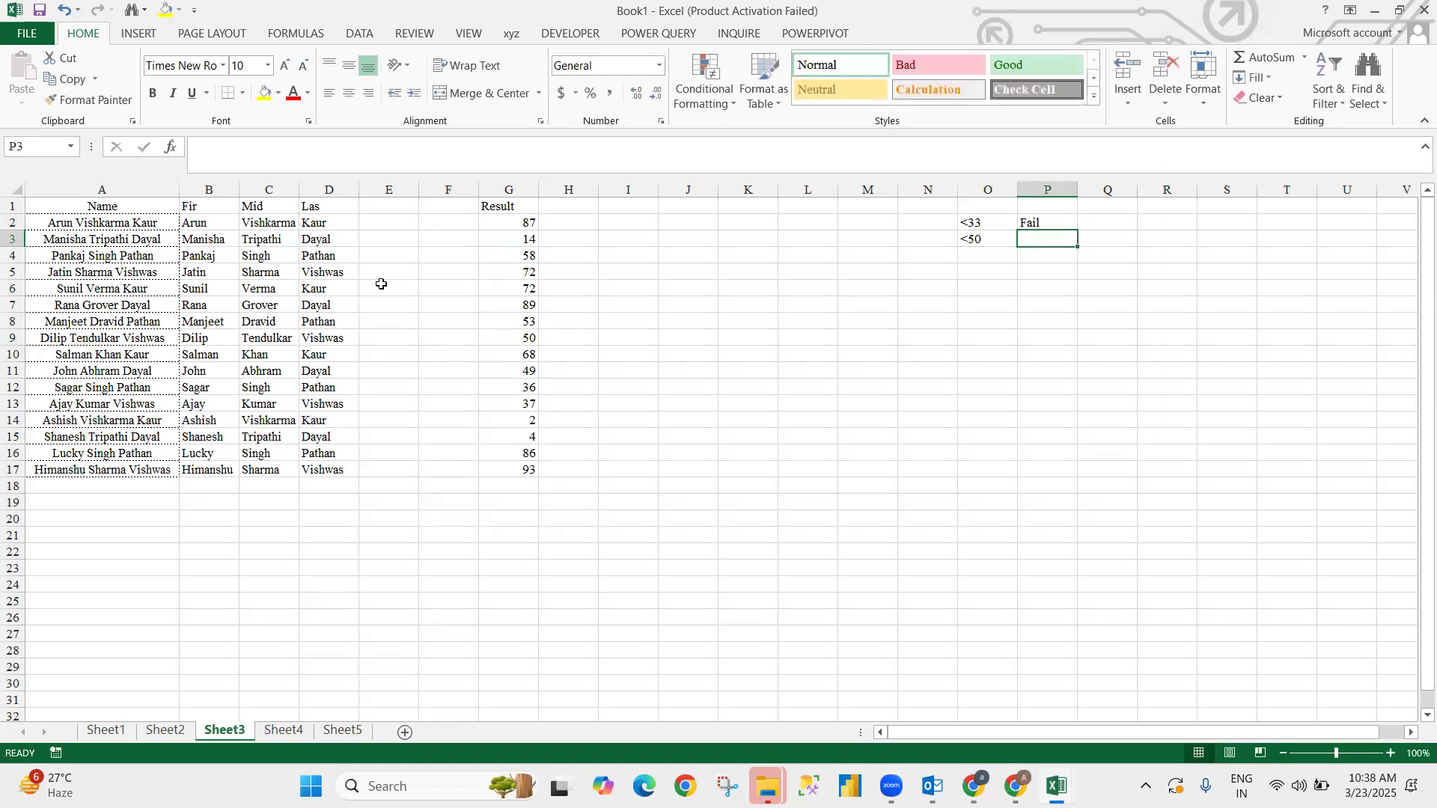
{"action": "type", "text": "Thir"}
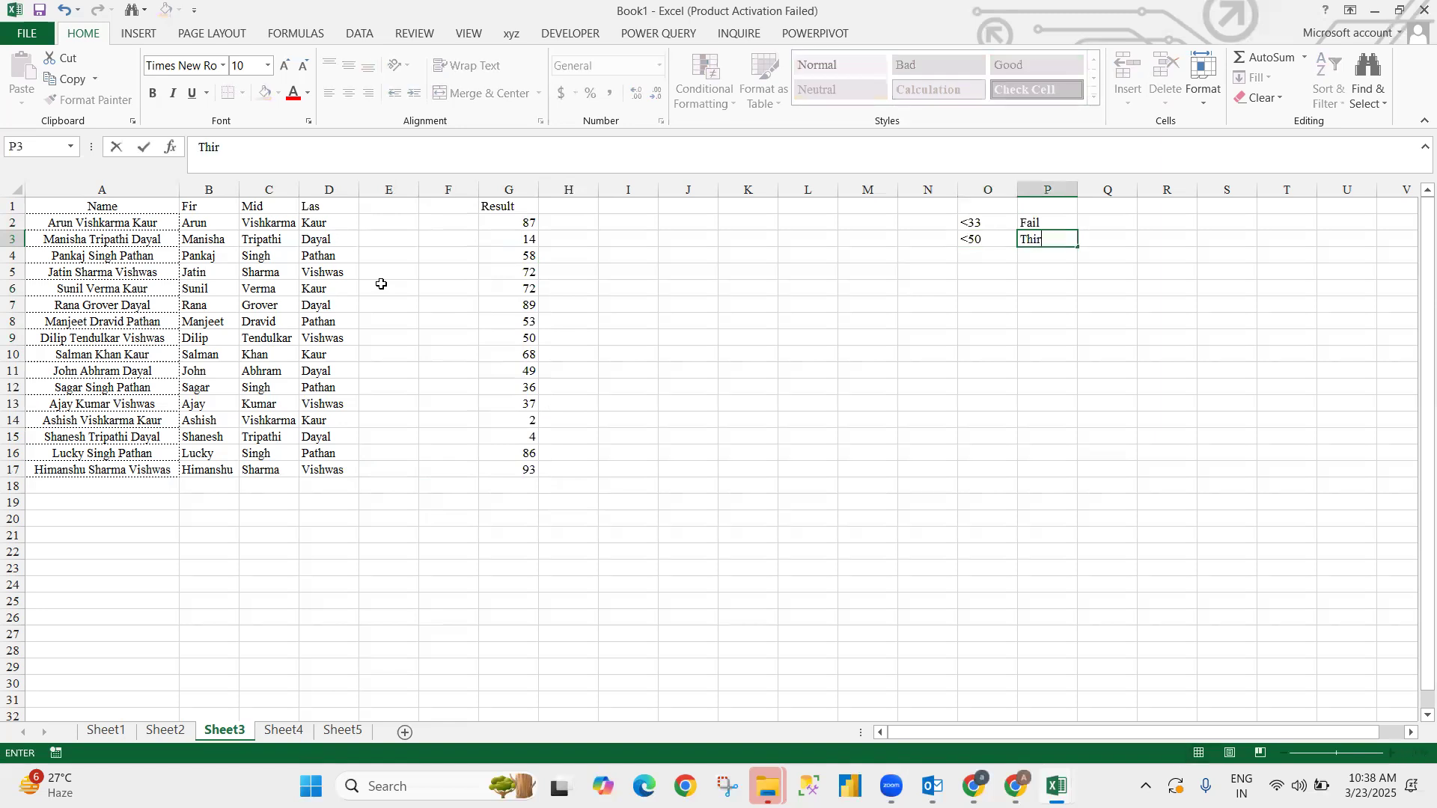
{"action": "key", "text": "Return"}
- Add the remaining bands: <60 Sec in O4:P4 and >60 First in O5:P5
{"action": "type", "text": "<"}
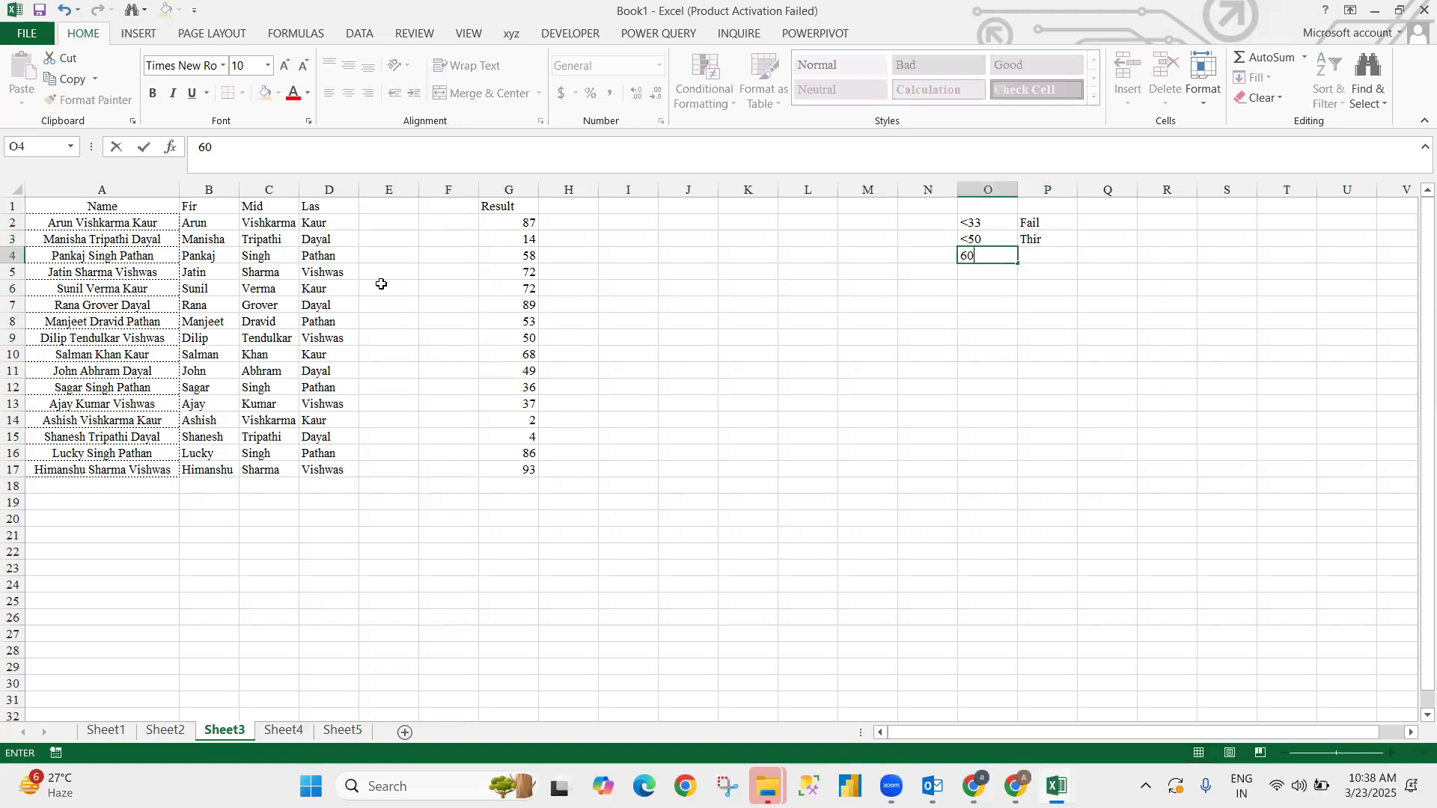
{"action": "type", "text": "60"}
{"action": "key", "text": "Tab"}
{"action": "type", "text": "Sec"}
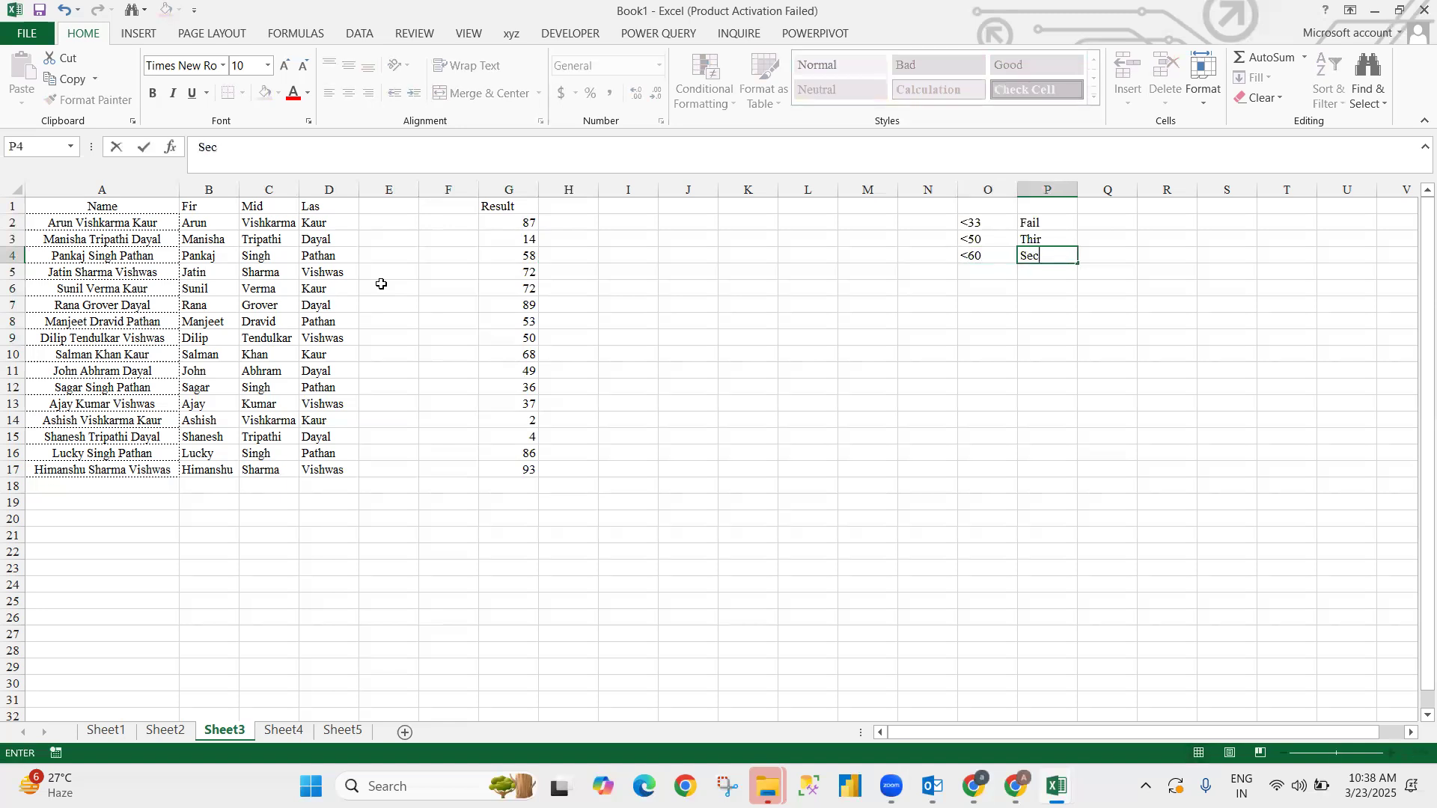
{"action": "key", "text": "Return"}
{"action": "type", "text": ">60"}
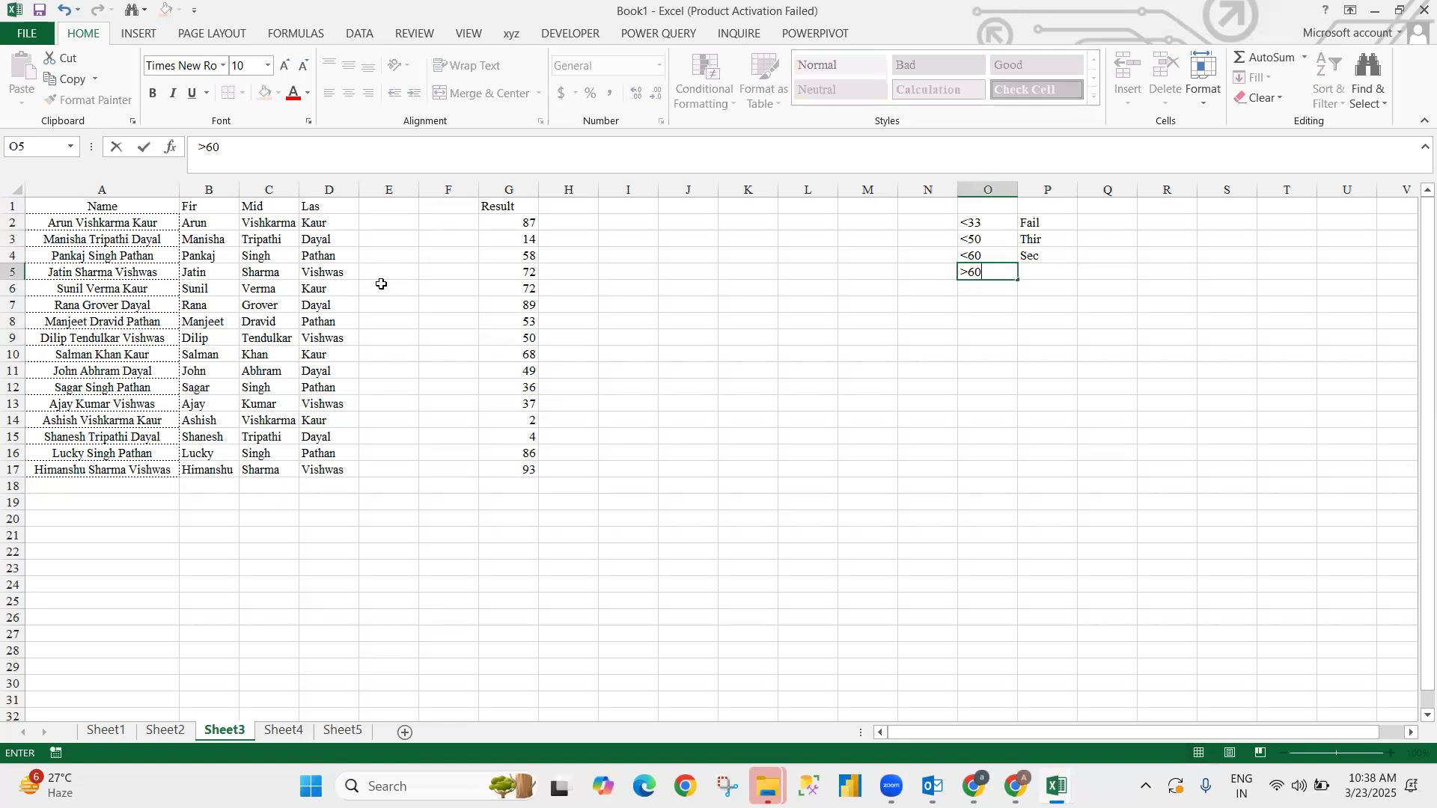
{"action": "key", "text": "Tab"}
{"action": "type", "text": "For"}
{"action": "key", "text": "BackSpace"}
{"action": "key", "text": "BackSpace"}
{"action": "type", "text": "irst"}
{"action": "key", "text": "Return"}
- Copy the grade key O2:P5 and switch to ChatGPT
{"action": "key", "text": "Up"}
{"action": "key", "text": "Up"}
{"action": "key", "text": "Up"}
{"action": "key", "text": "Up"}
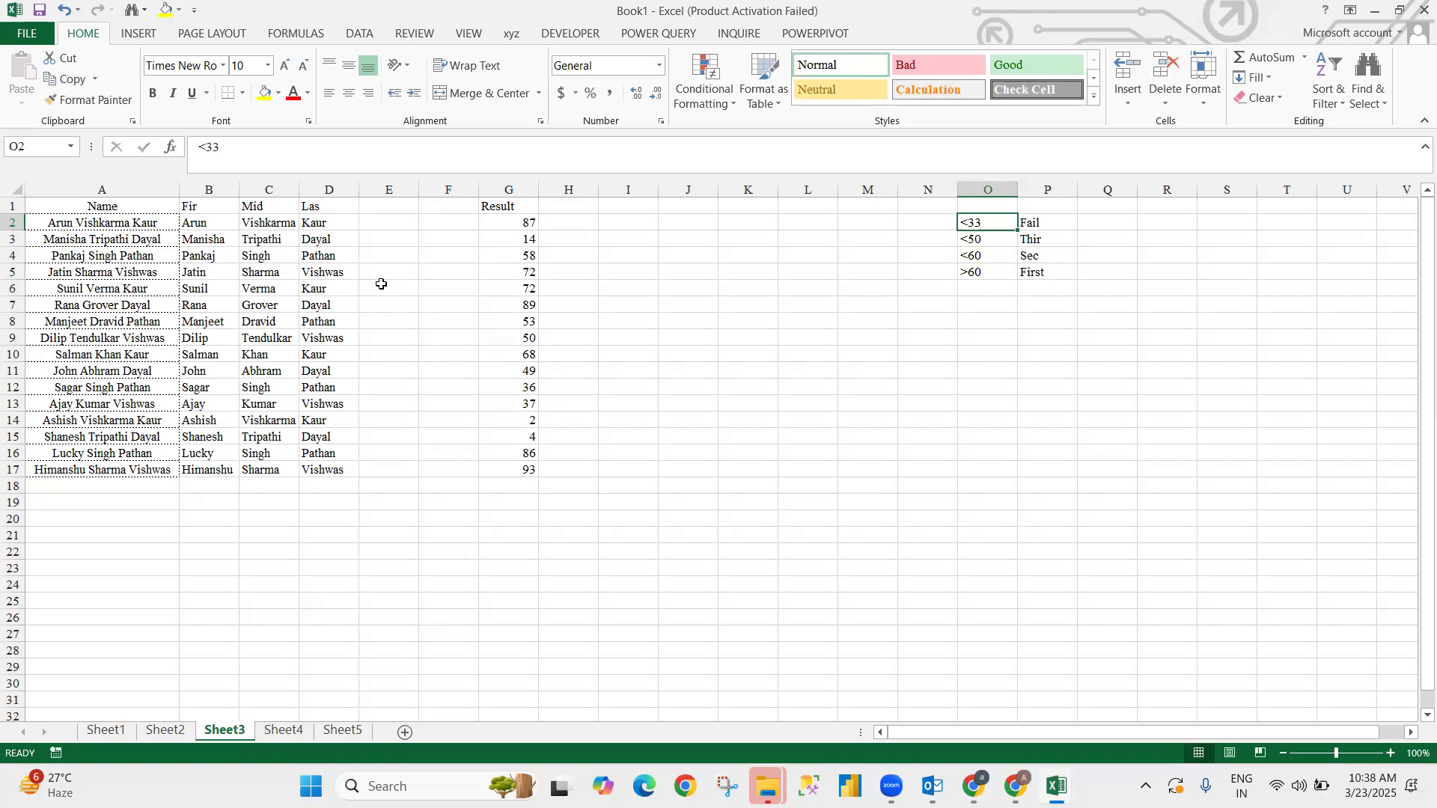
{"action": "key", "text": "shift+Down"}
{"action": "key", "text": "shift+Right"}
{"action": "key", "text": "shift+Down"}
{"action": "key", "text": "shift+Down"}
{"action": "key", "text": "ctrl+c"}
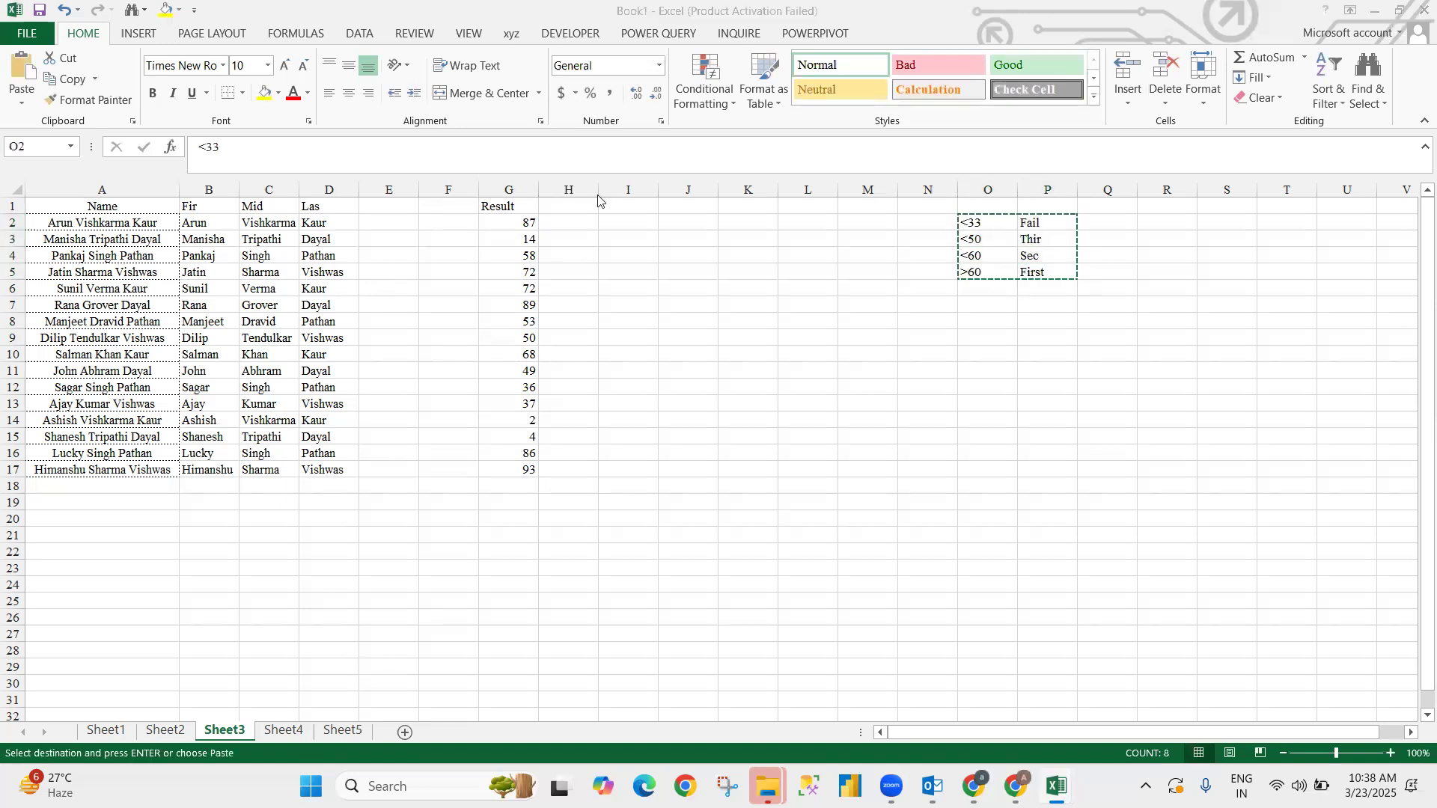
{"action": "key", "text": "alt+Tab"}
{"action": "key", "text": "alt+Tab"}
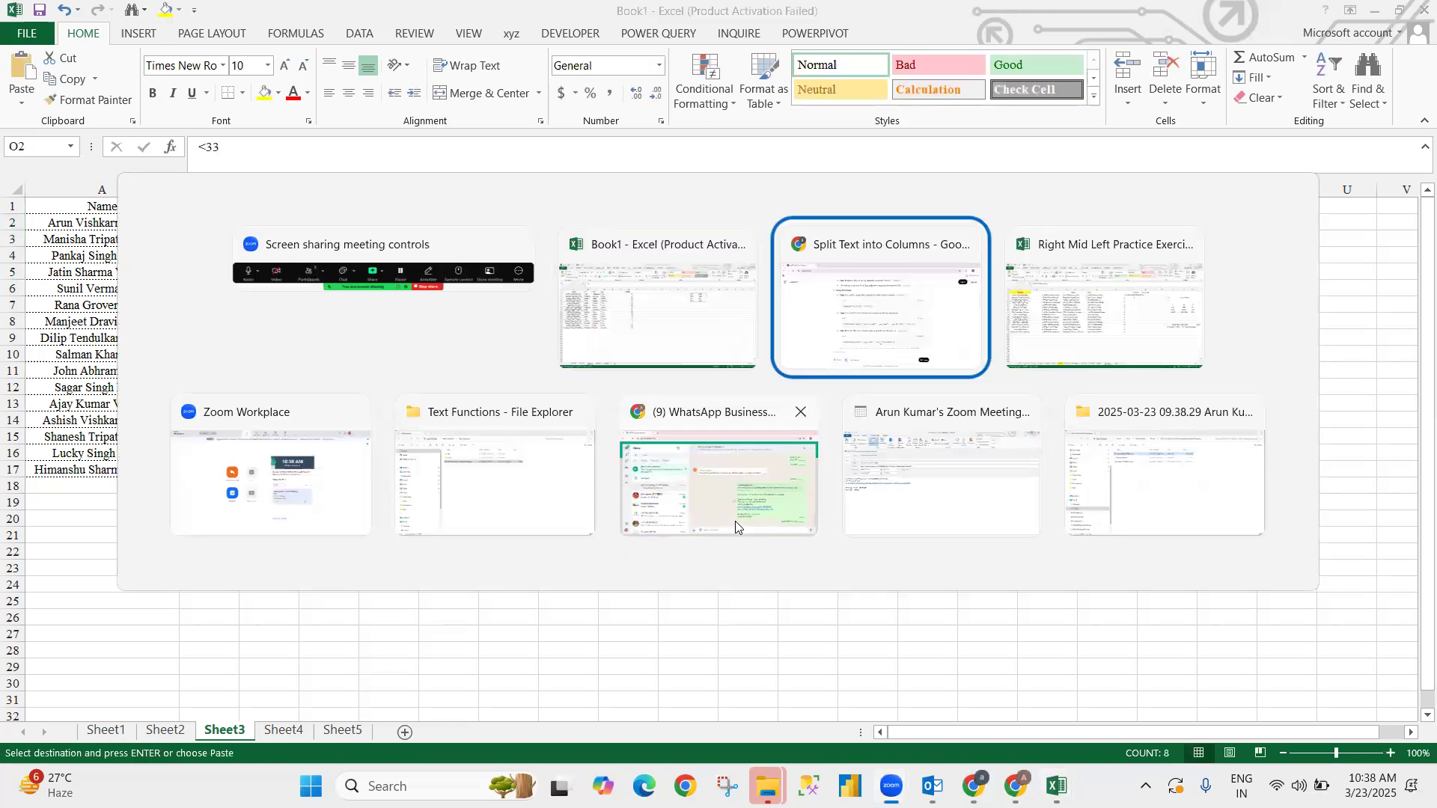
- Start a ChatGPT prompt asking to create a formula from column G data
{"action": "scroll", "coordinate": [491, 483], "scroll_direction": "down", "scroll_amount": 10}
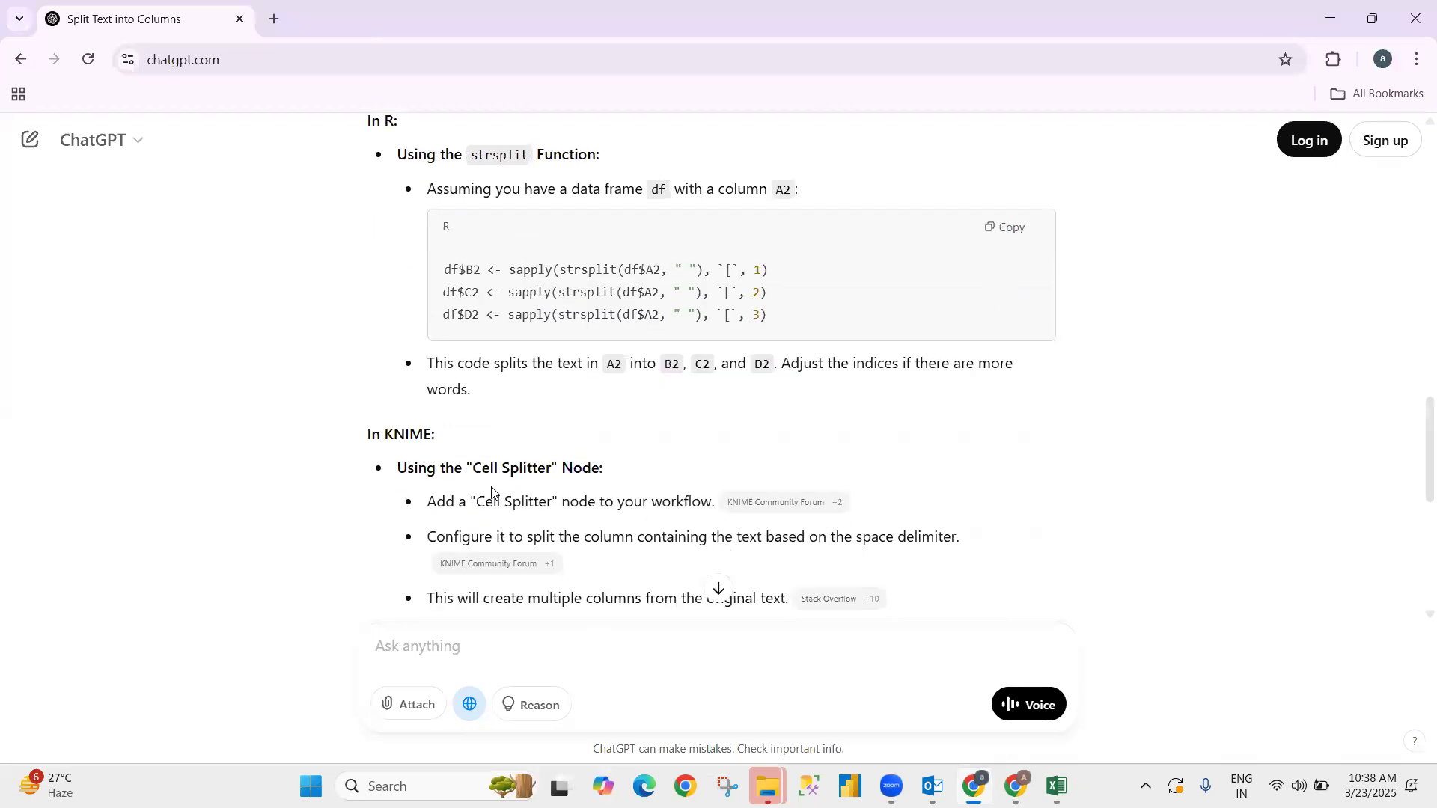
{"action": "scroll", "coordinate": [491, 524], "scroll_direction": "down", "scroll_amount": 6}
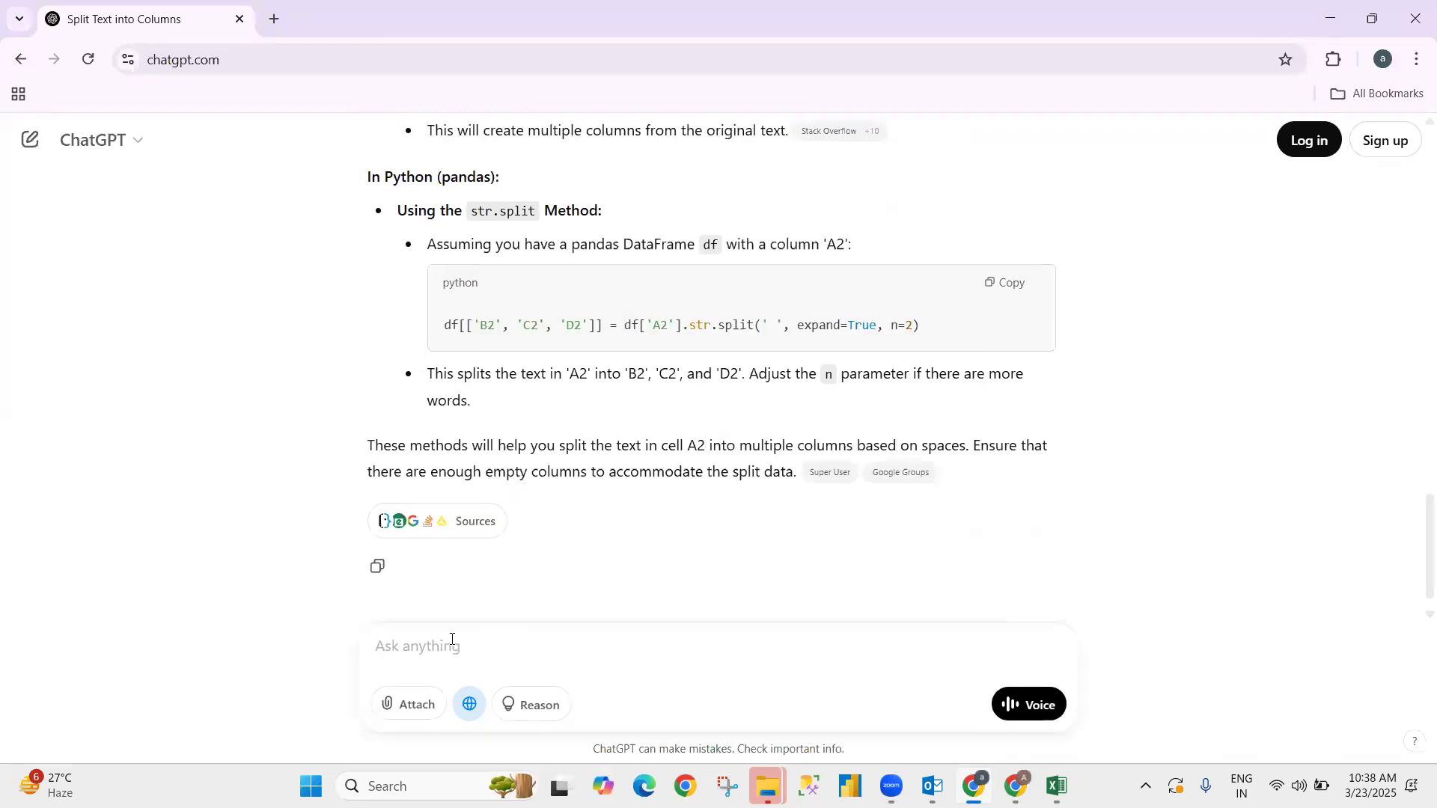
{"action": "type", "text": "i wan"}
{"action": "key", "text": "BackSpace"}
{"action": "key", "text": "BackSpace"}
{"action": "type", "text": "ant cre"}
{"action": "key", "text": "BackSpace"}
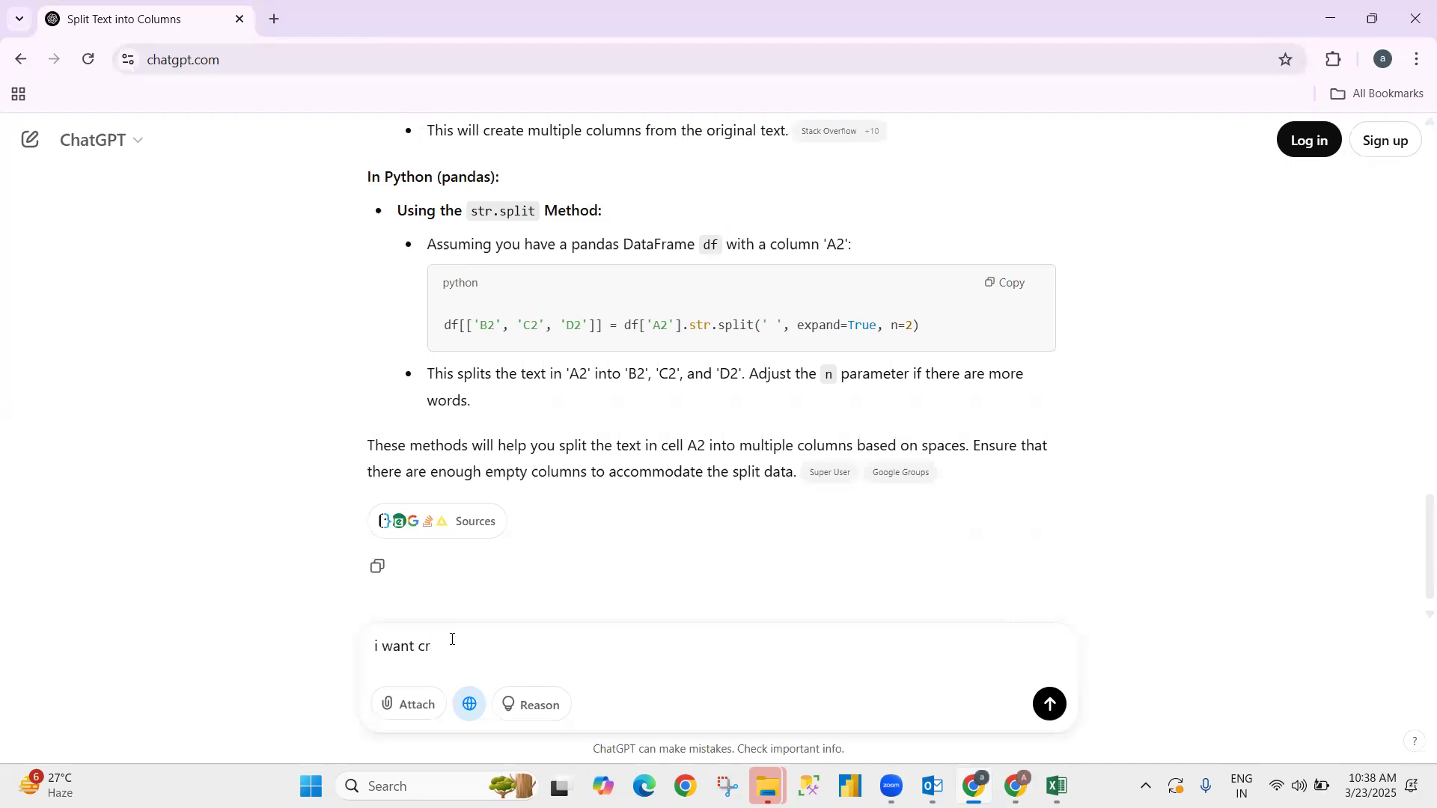
{"action": "type", "text": "reate formula with"}
{"action": "key", "text": "alt+Tab"}
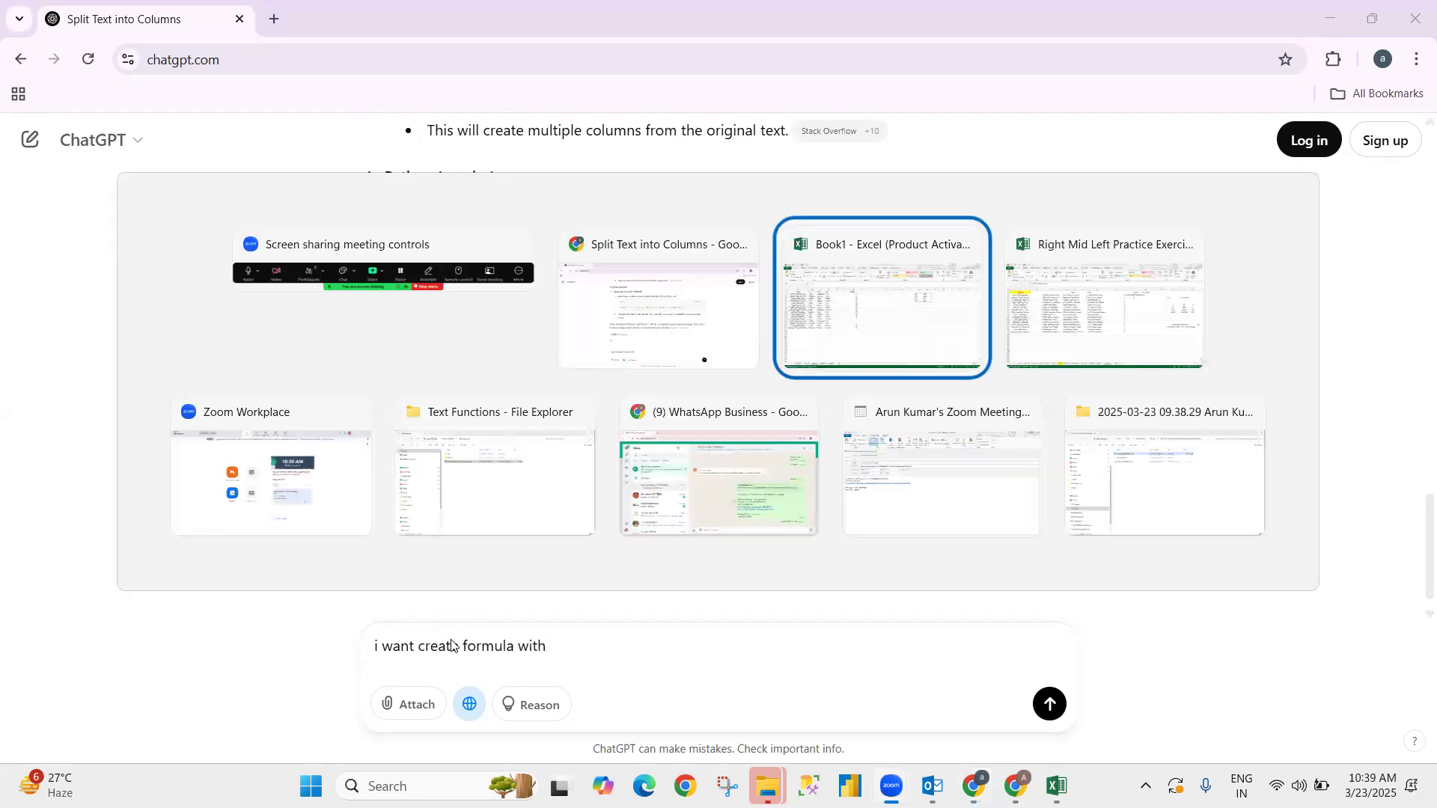
{"action": "key", "text": "alt+Tab"}
{"action": "key", "text": "alt+Tab"}
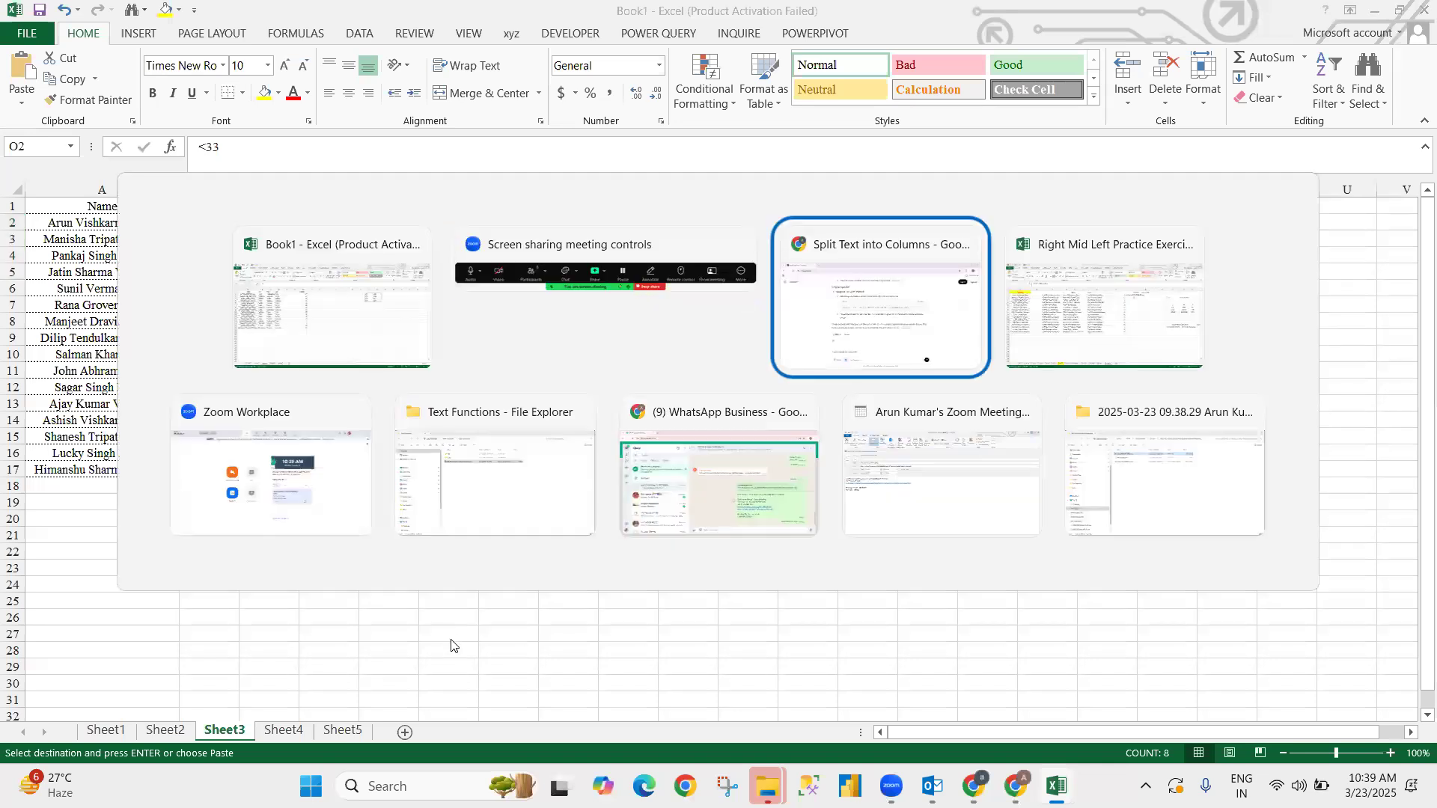
{"action": "type", "text": "col"}
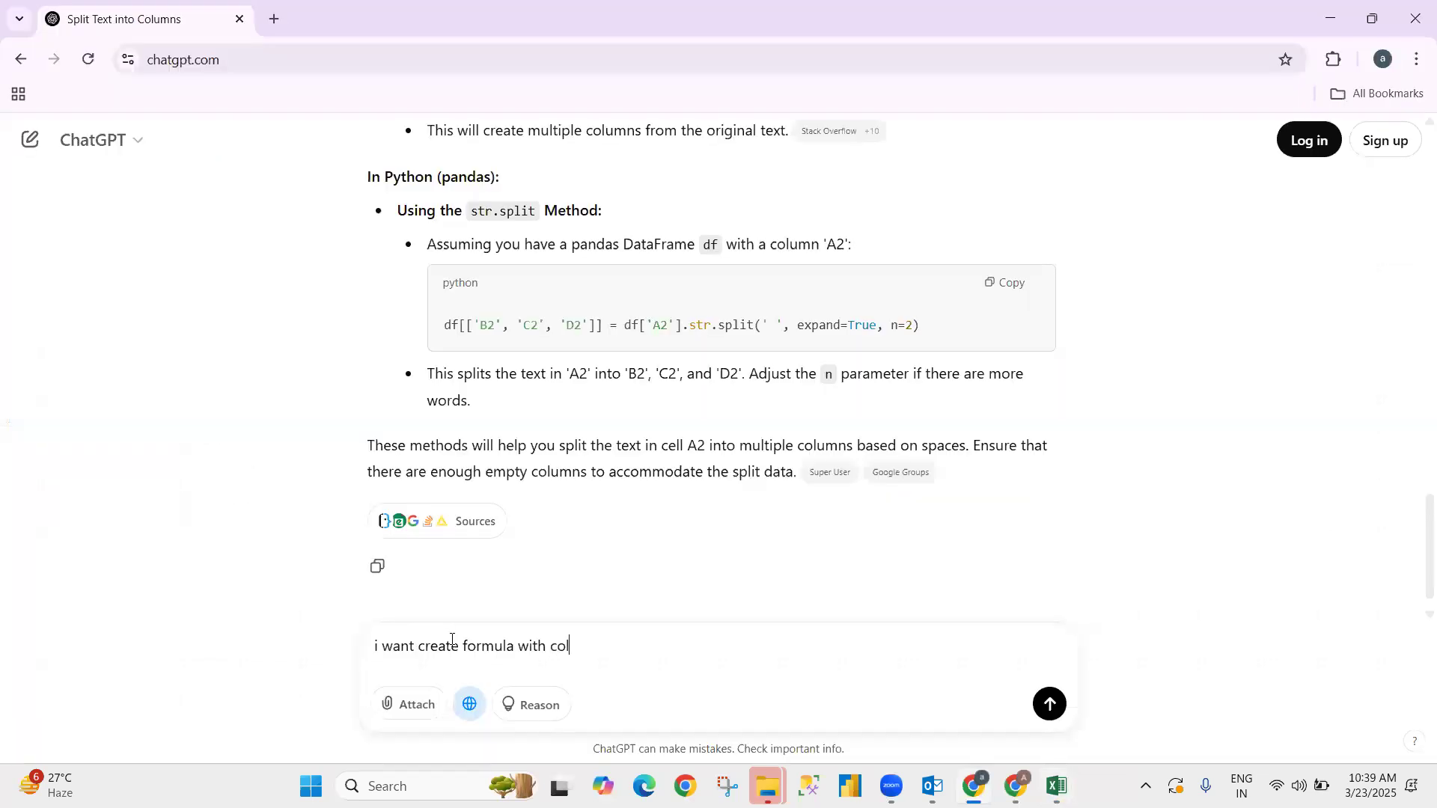
{"action": "type", "text": "umn g and data"}
{"action": "key", "text": "BackSpace"}
{"action": "key", "text": "BackSpace"}
{"action": "type", "text": "ata pull col"}
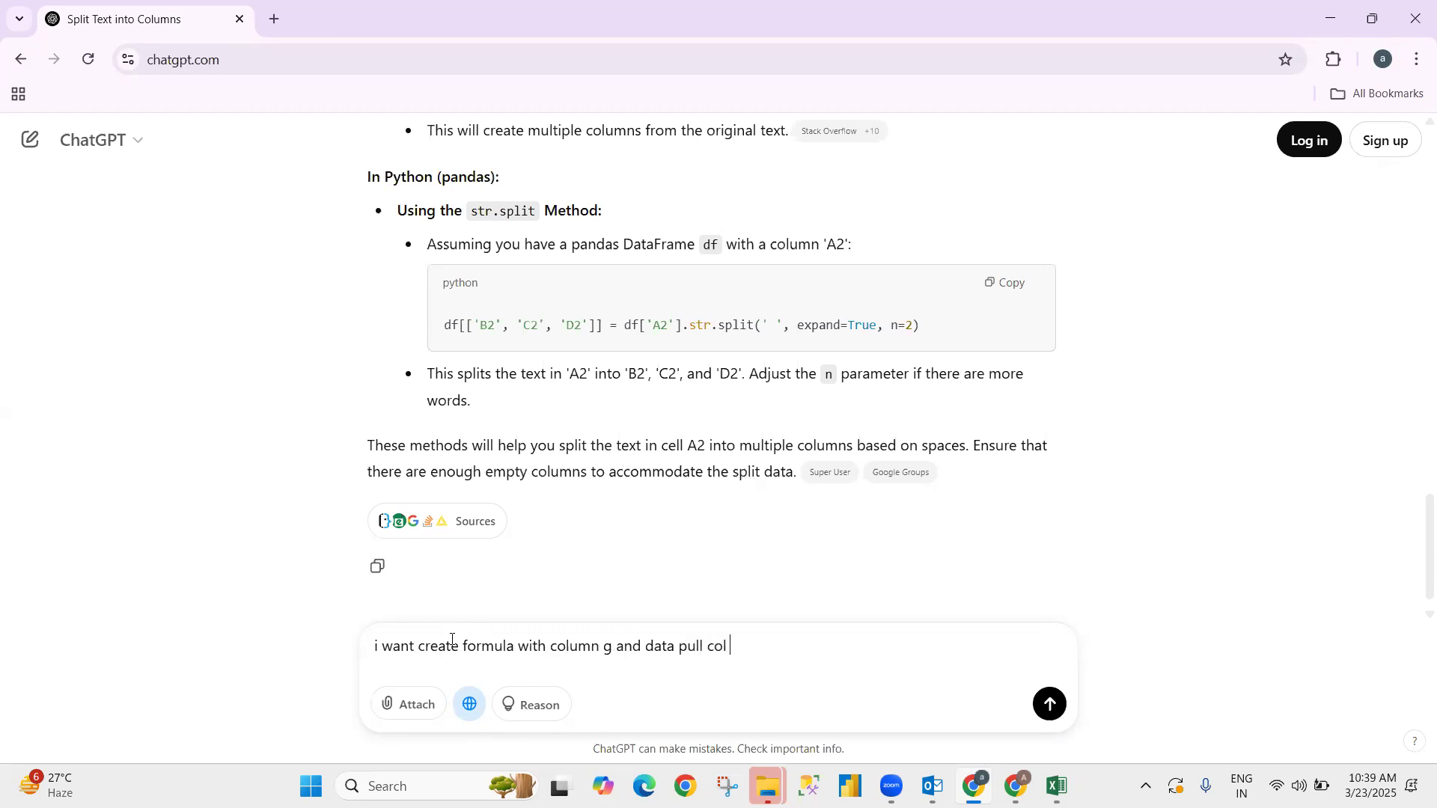
- Finish the request to pull results into H2, send it, and paste the grade thresholds
{"action": "key", "text": "alt+Tab"}
{"action": "key", "text": "alt+Tab"}
{"action": "type", "text": "he"}
{"action": "key", "text": "BackSpace"}
{"action": "type", "text": "2"}
{"action": "type", "text": "2"}
{"action": "key", "text": "shift+Return"}
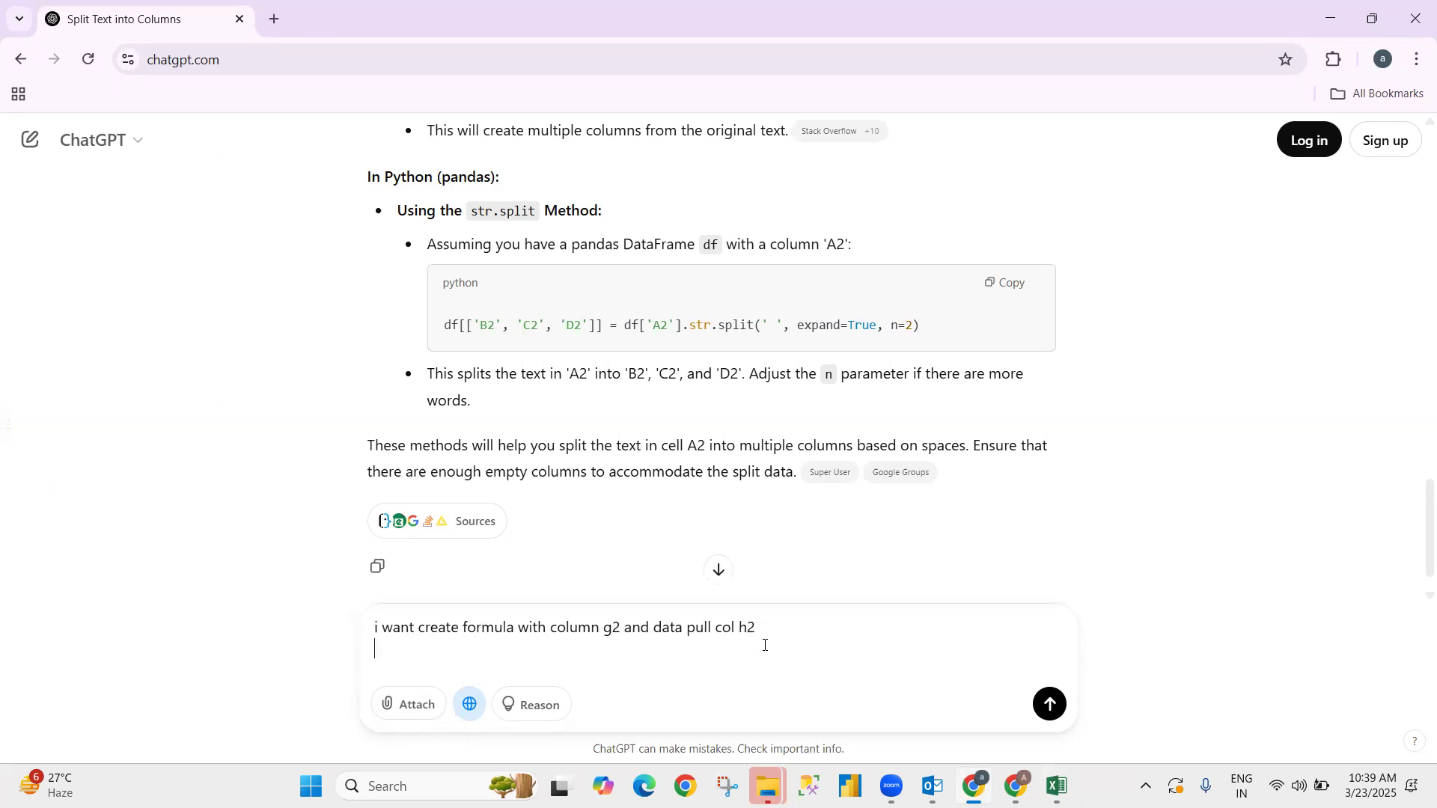
{"action": "type", "text": "this is parameter"}
{"action": "key", "text": "Return"}
{"action": "type", "text": "<33 Fail <50 Thir <60 Sec >60 First"}
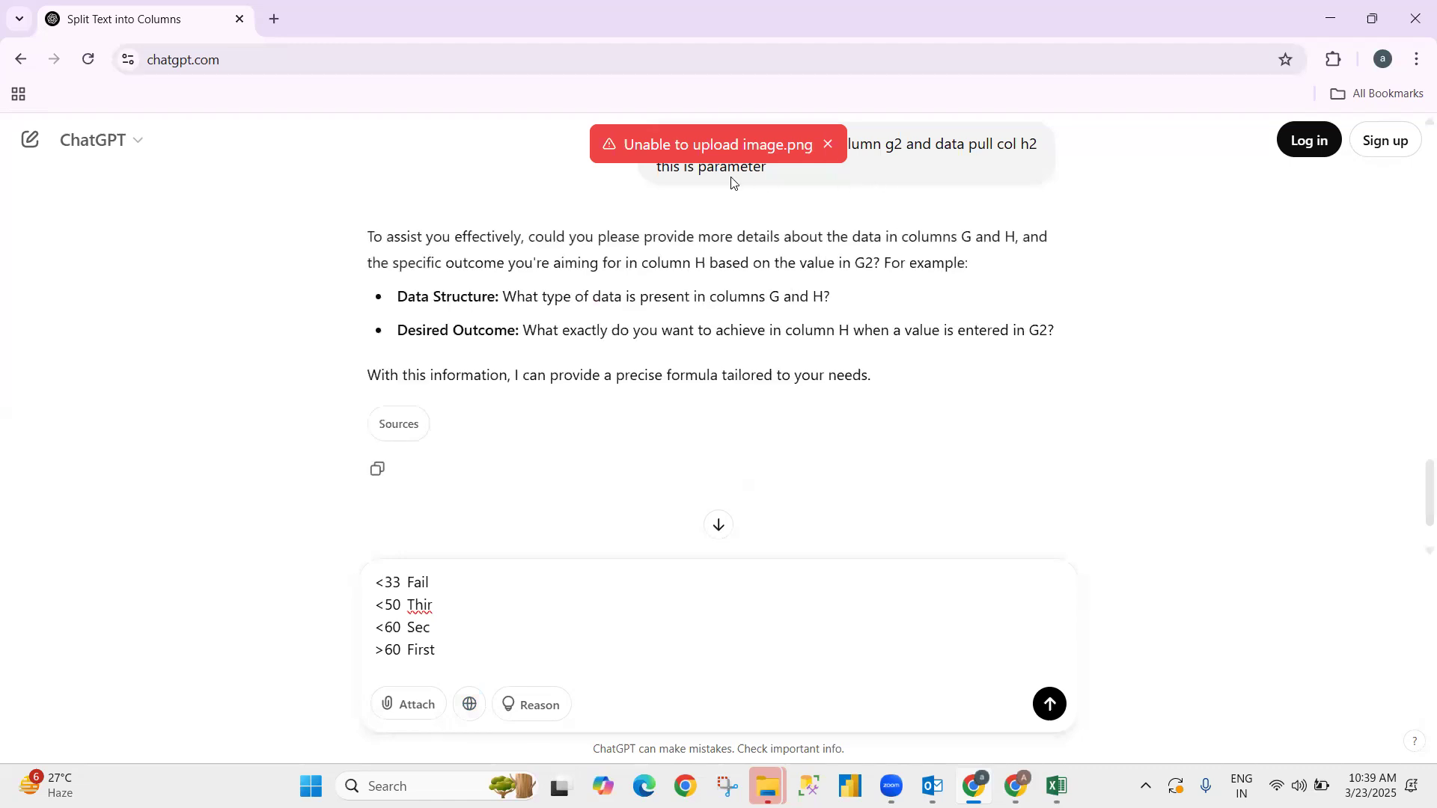
- Dismiss the upload warning and copy the earlier formula request text
{"action": "left_click", "coordinate": [828, 143]}
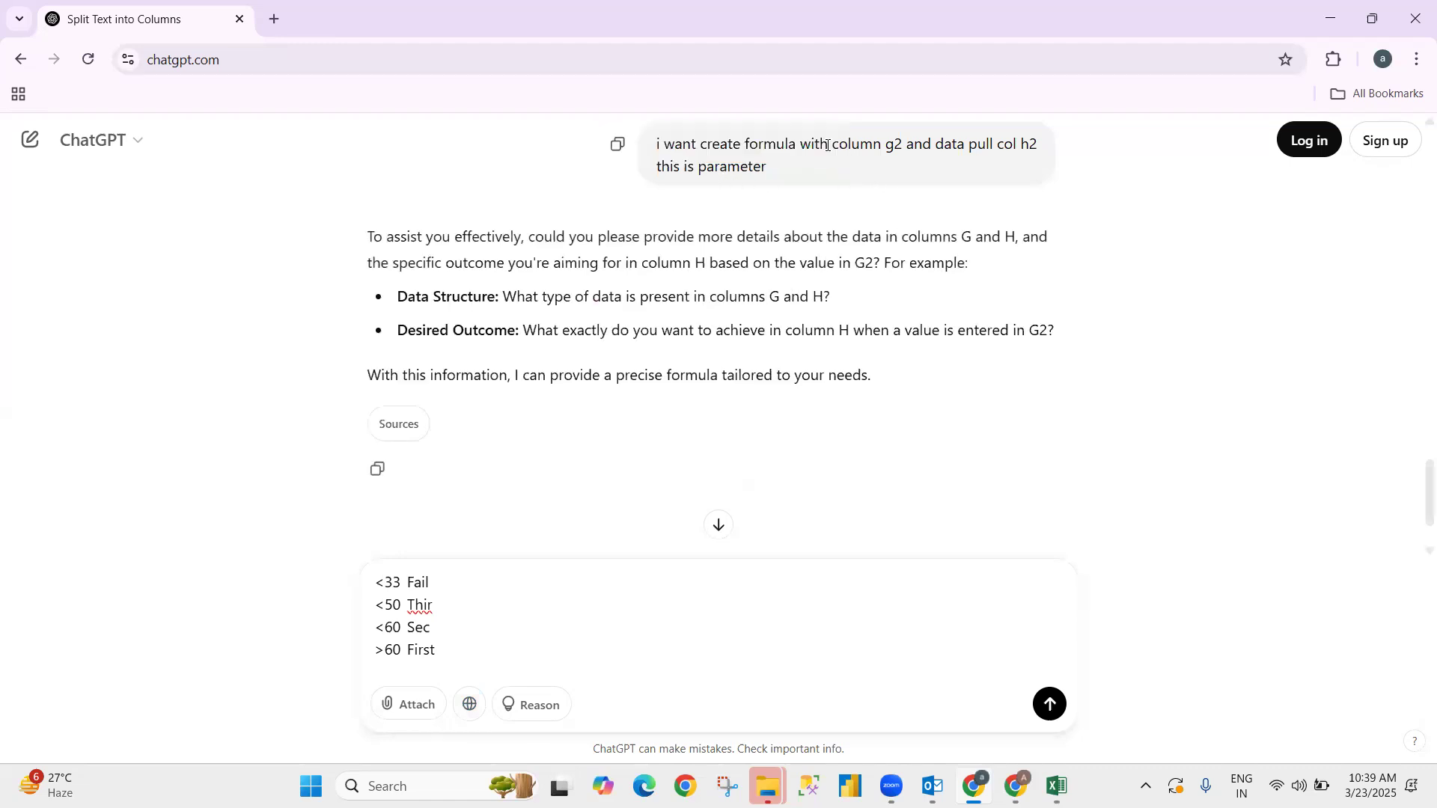
{"action": "left_click_drag", "start_coordinate": [660, 143], "coordinate": [750, 192]}
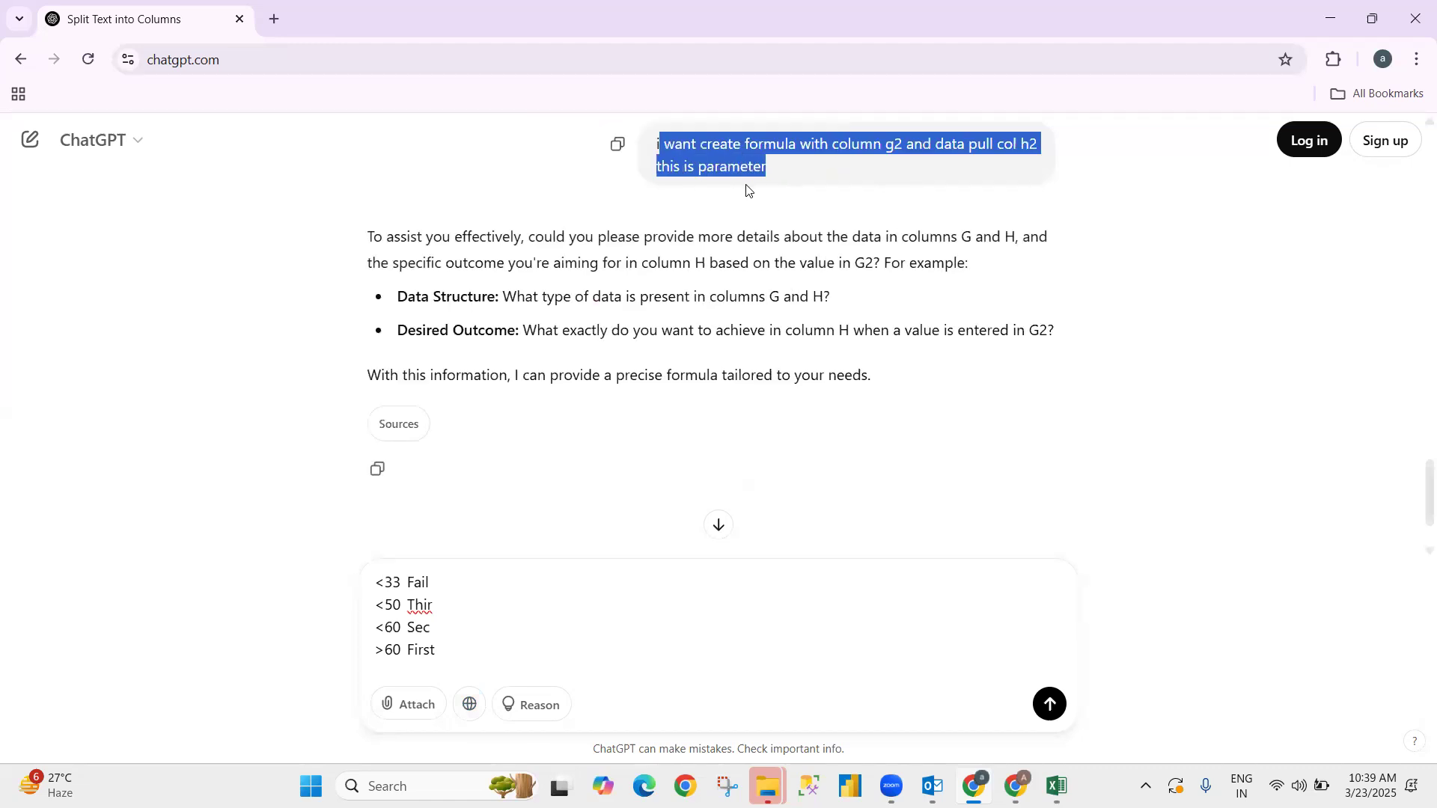
{"action": "left_click", "coordinate": [878, 180]}
{"action": "left_click_drag", "start_coordinate": [658, 144], "coordinate": [785, 185]}
{"action": "key", "text": "ctrl+c"}
- Paste the request above the thresholds, send it, and copy the returned nested IF formula
{"action": "left_click", "coordinate": [383, 583]}
{"action": "key", "text": "shift+Return"}
{"action": "key", "text": "ctrl+v"}
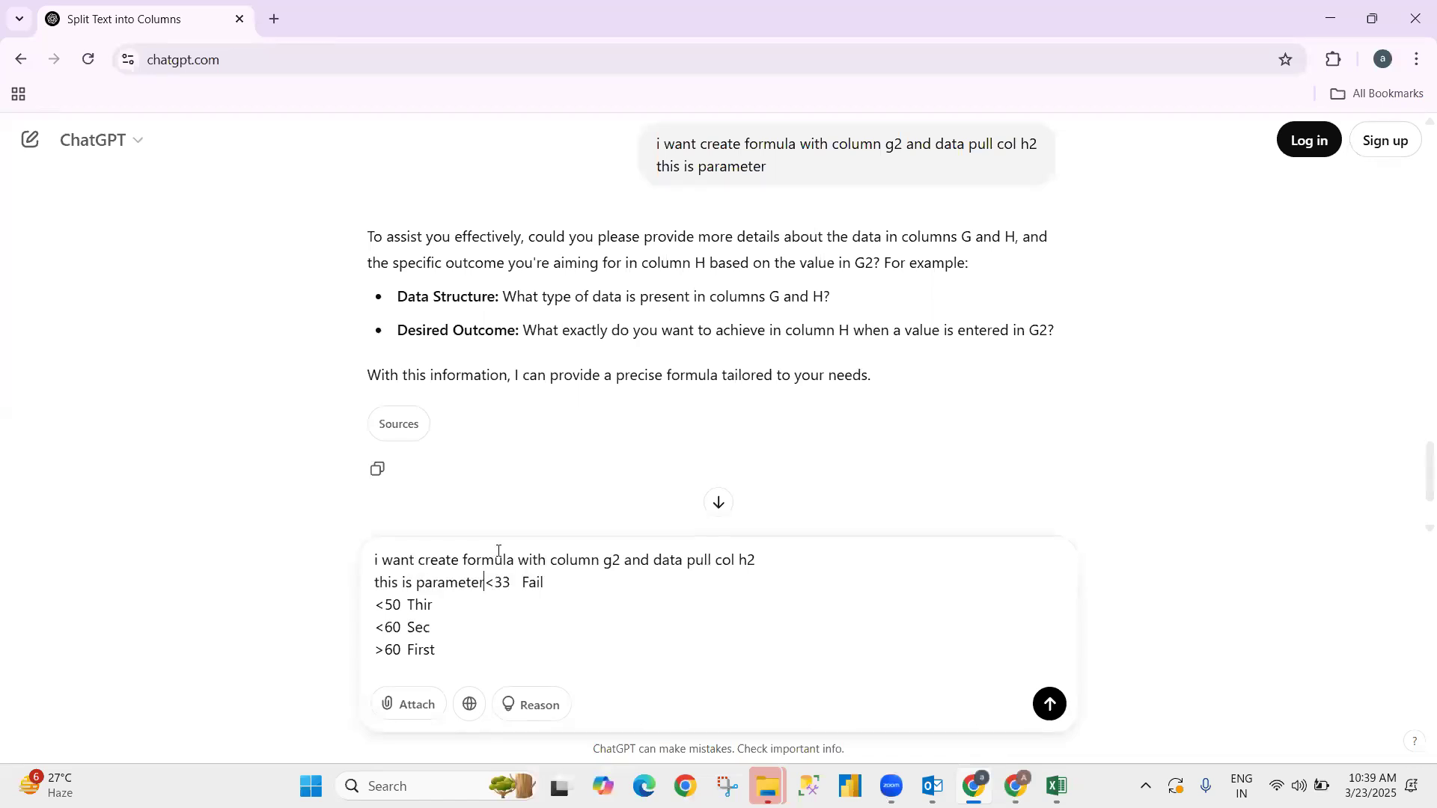
{"action": "key", "text": "Return"}
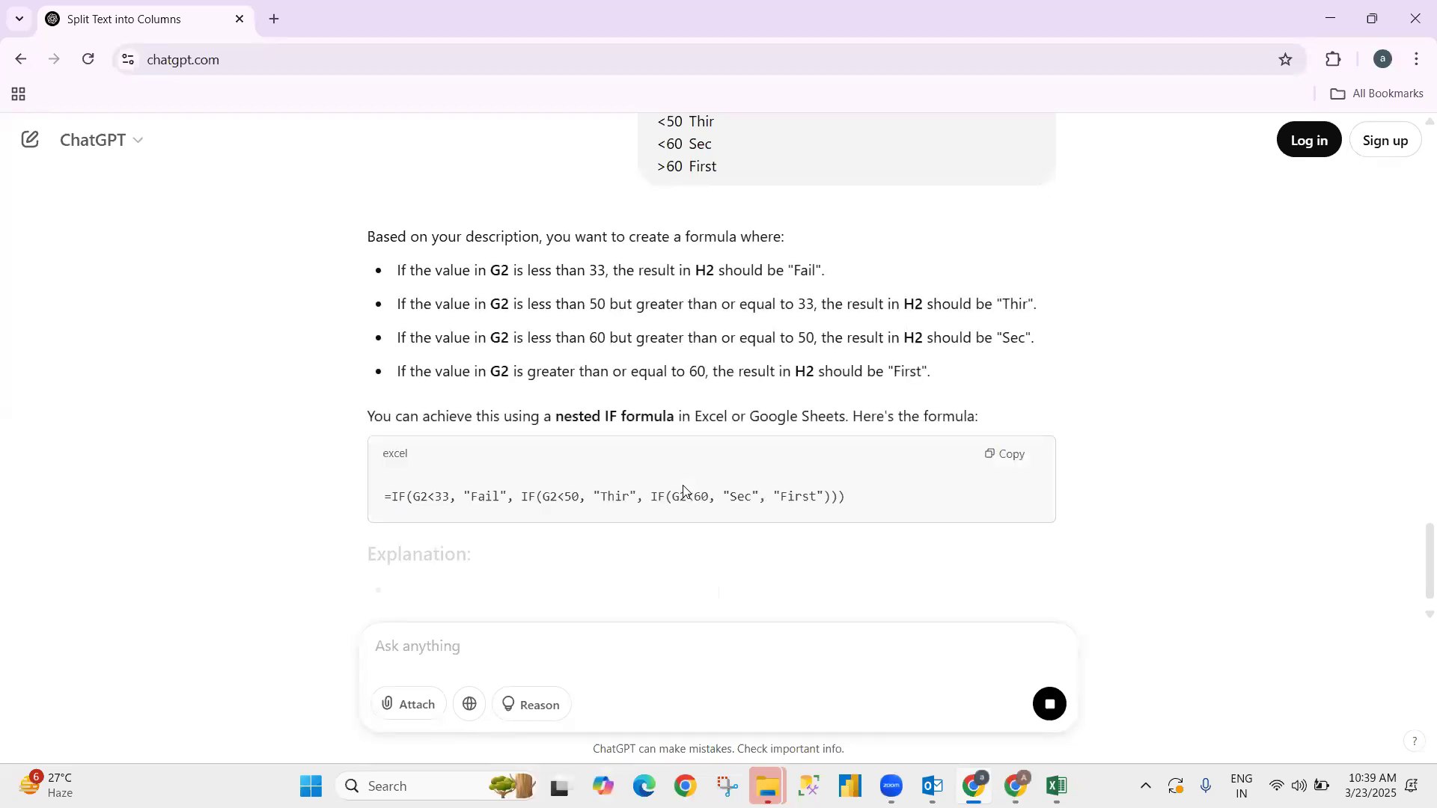
{"action": "left_click", "coordinate": [1014, 459]}
{"action": "key", "text": "alt+Tab"}
- Paste the nested IF formula into H2 and fill it down through H17
{"action": "left_click", "coordinate": [566, 222]}
{"action": "key", "text": "ctrl+v"}
{"action": "key", "text": "Left"}
{"action": "key", "text": "ctrl+Down"}
{"action": "key", "text": "Right"}
{"action": "key", "text": "ctrl+shift+Up"}
{"action": "key", "text": "ctrl+d"}
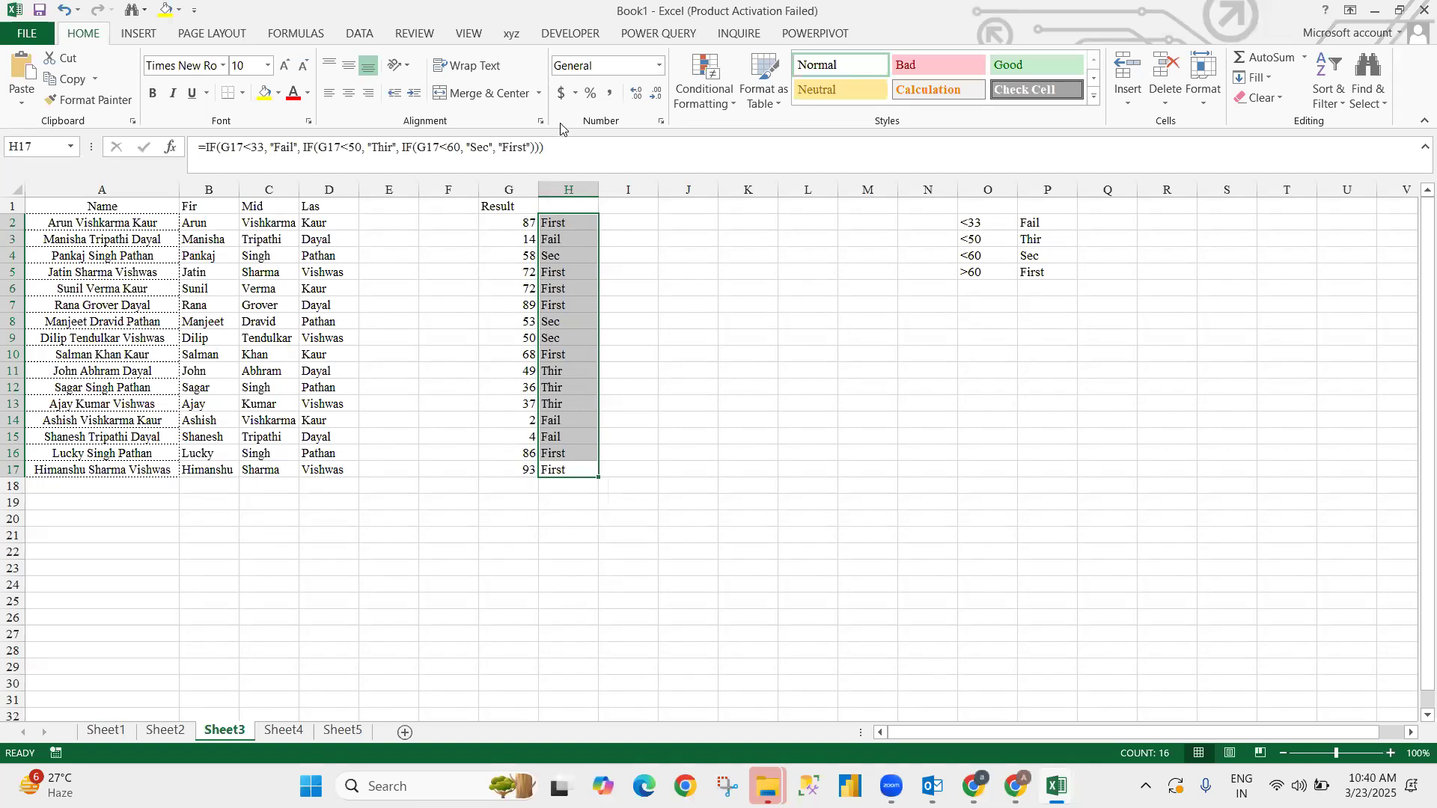
- Check the Result mark in G2 against its grade formula in H2
{"action": "left_click", "coordinate": [687, 325]}
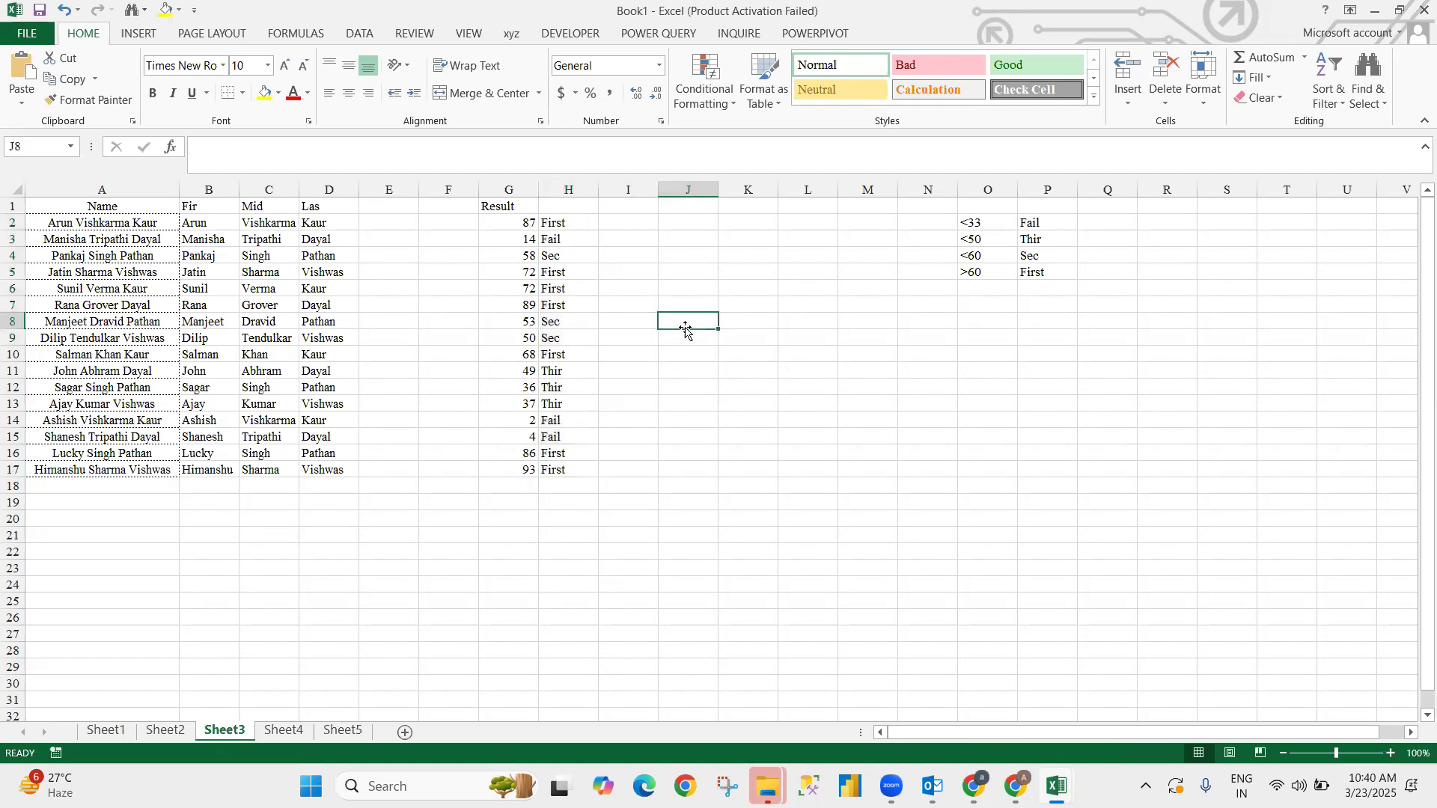
{"action": "left_click", "coordinate": [494, 223]}
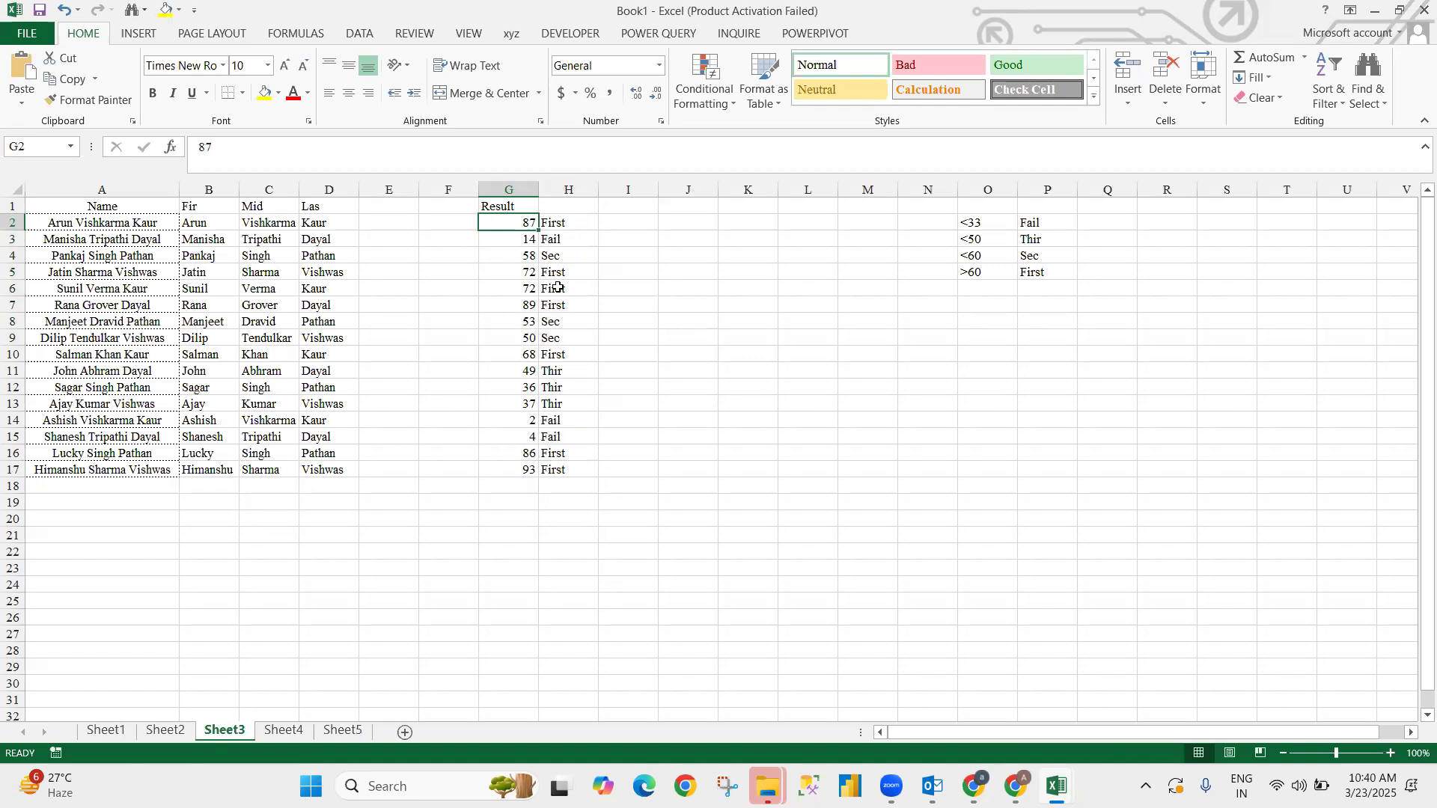
{"action": "left_click", "coordinate": [589, 217]}
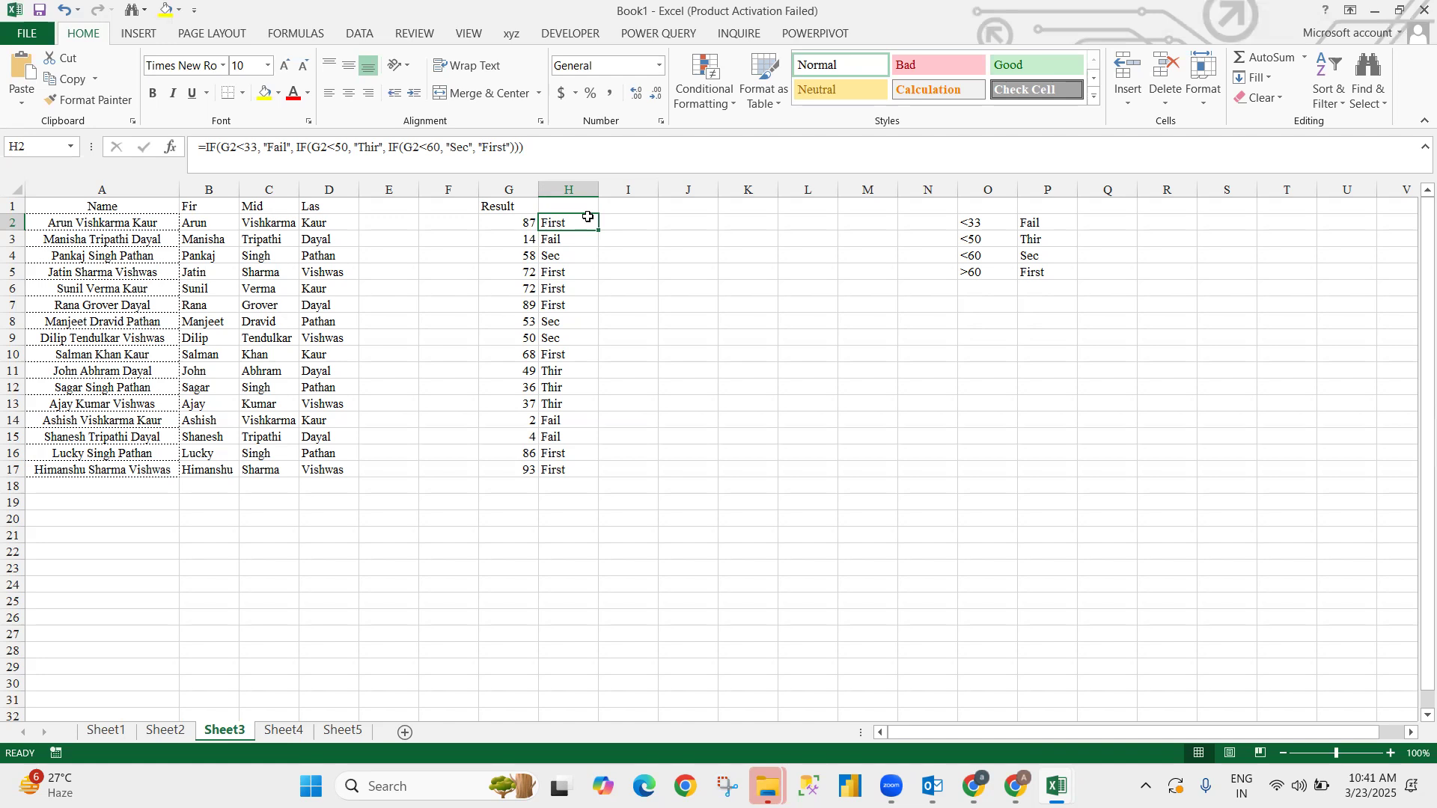
{"action": "key", "text": "alt+Tab"}
{"action": "key", "text": "alt+Tab"}
- Back in ChatGPT, start a prompt reading 'write a create ppt in power point'
{"action": "key", "text": "alt+Down"}
{"action": "key", "text": "alt+Left"}
{"action": "key", "text": "alt+Up"}
{"action": "key", "text": "alt+Left"}
{"action": "key", "text": "alt+Right"}
{"action": "scroll", "coordinate": [670, 446], "scroll_direction": "down", "scroll_amount": 4}
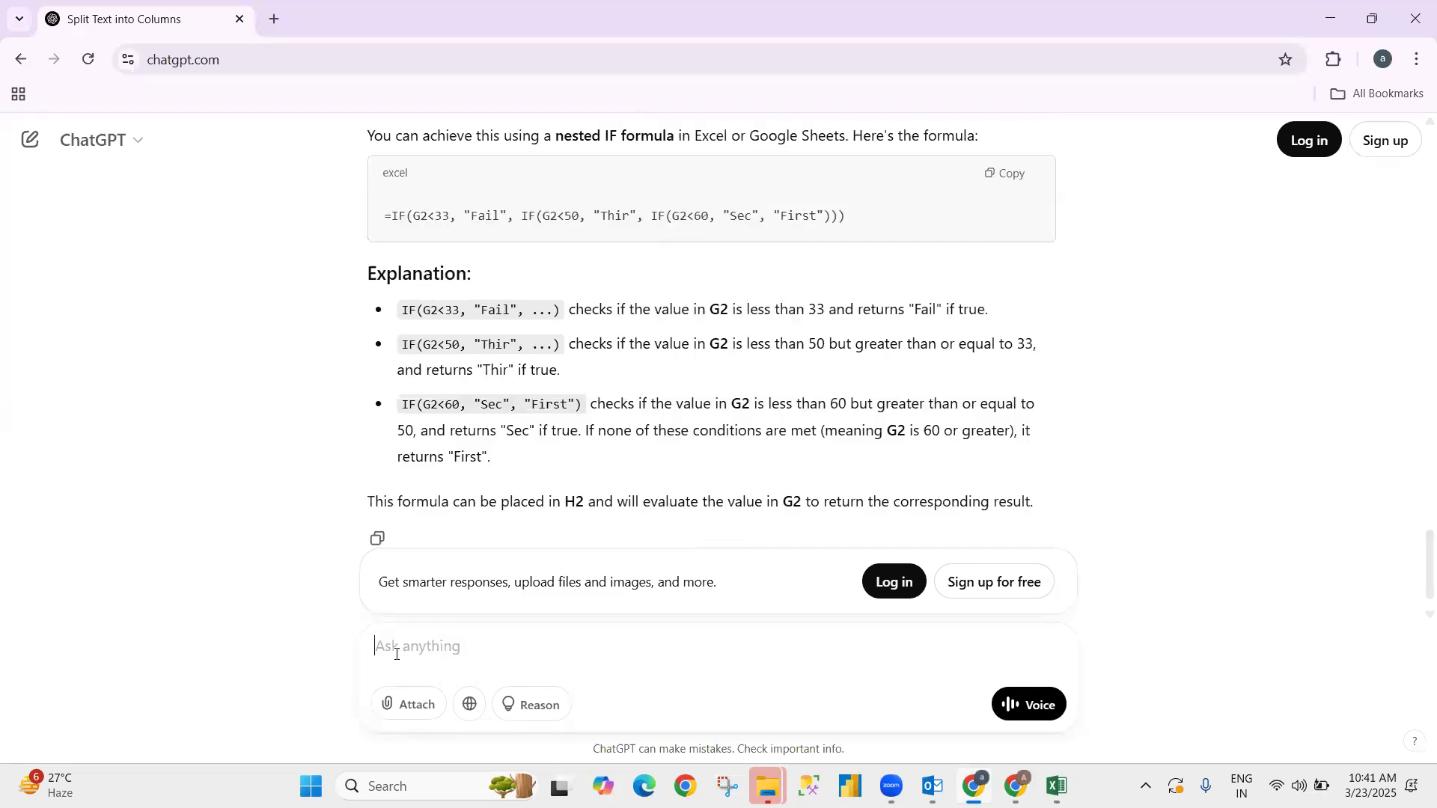
{"action": "type", "text": "wr"}
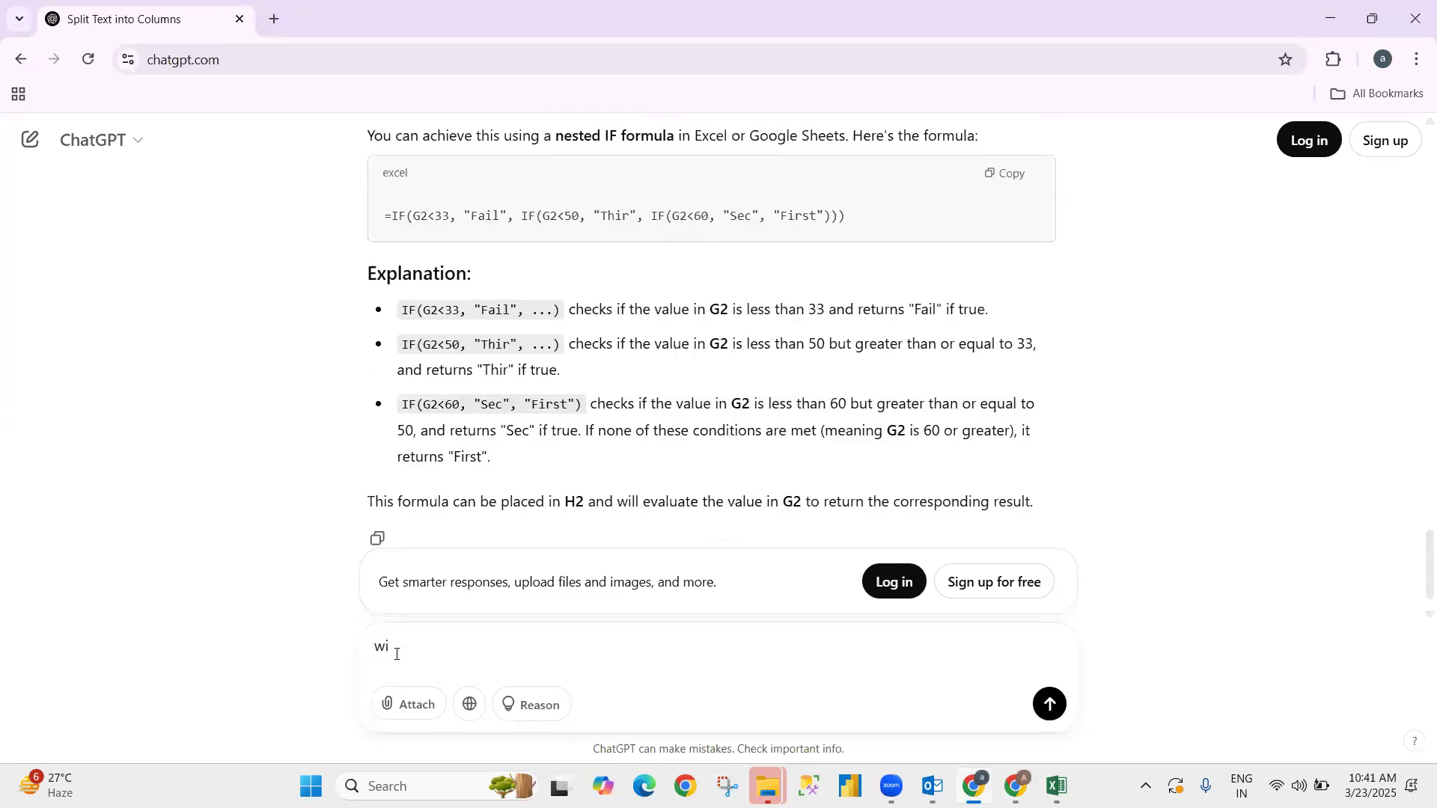
{"action": "type", "text": "ite a create ppt in powrer point"}
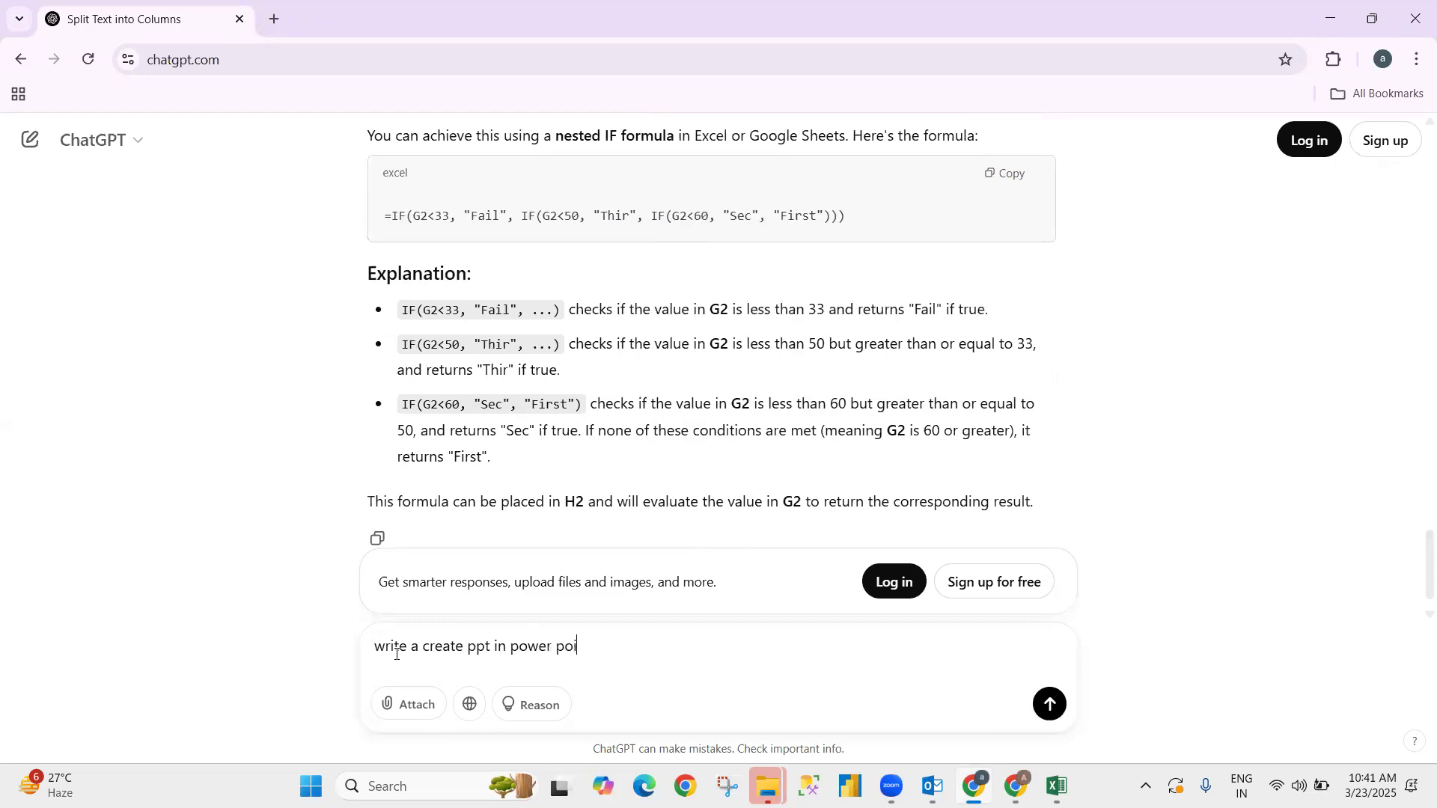
- Add 'about annual functions' on a second line and send the request
{"action": "key", "text": "shift+Return"}
{"action": "type", "text": "abro"}
{"action": "key", "text": "BackSpace"}
{"action": "key", "text": "BackSpace"}
{"action": "type", "text": "out annu"}
{"action": "type", "text": "al fujal"}
{"action": "key", "text": "BackSpace"}
{"action": "key", "text": "BackSpace"}
{"action": "key", "text": "BackSpace"}
{"action": "type", "text": "nctions"}
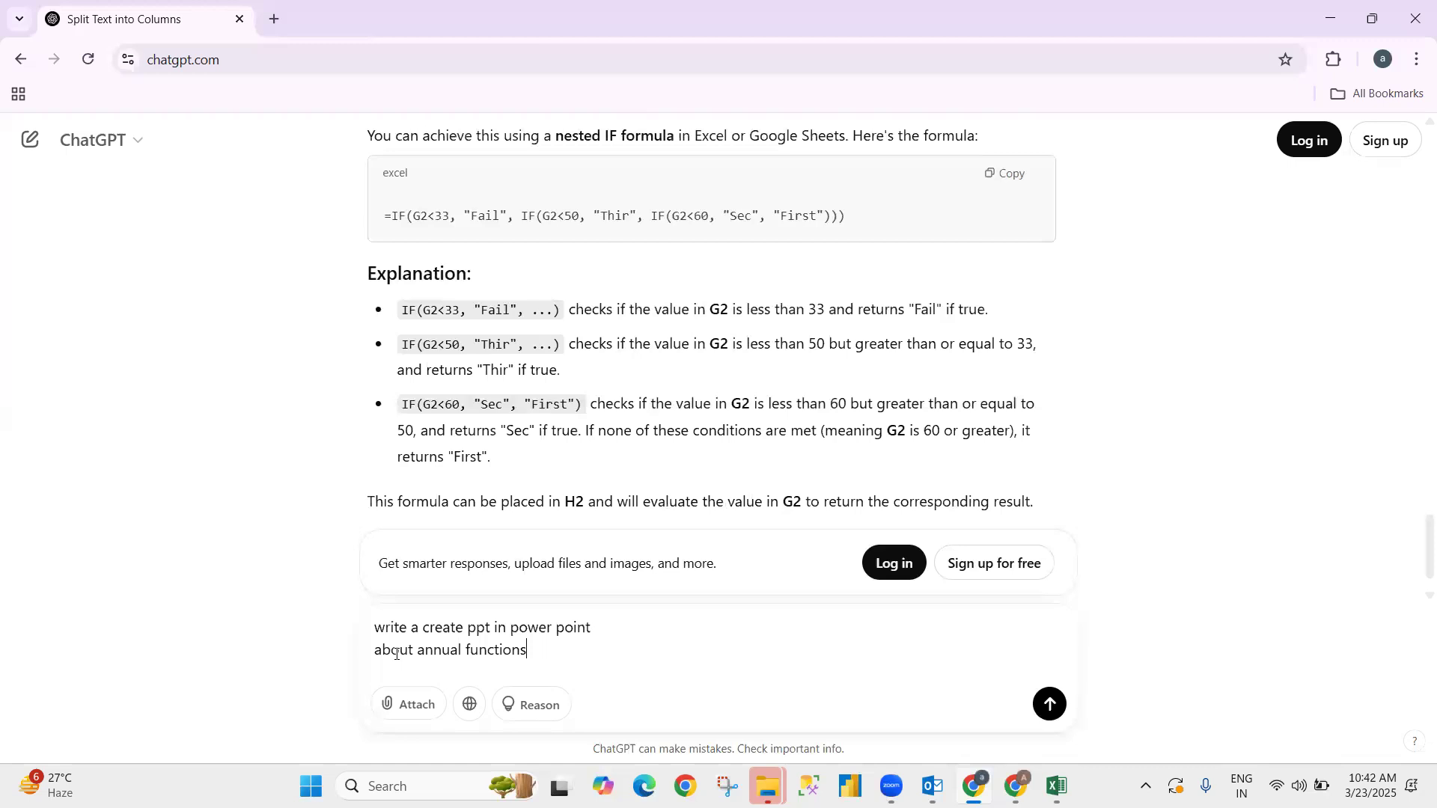
{"action": "key", "text": "Return"}
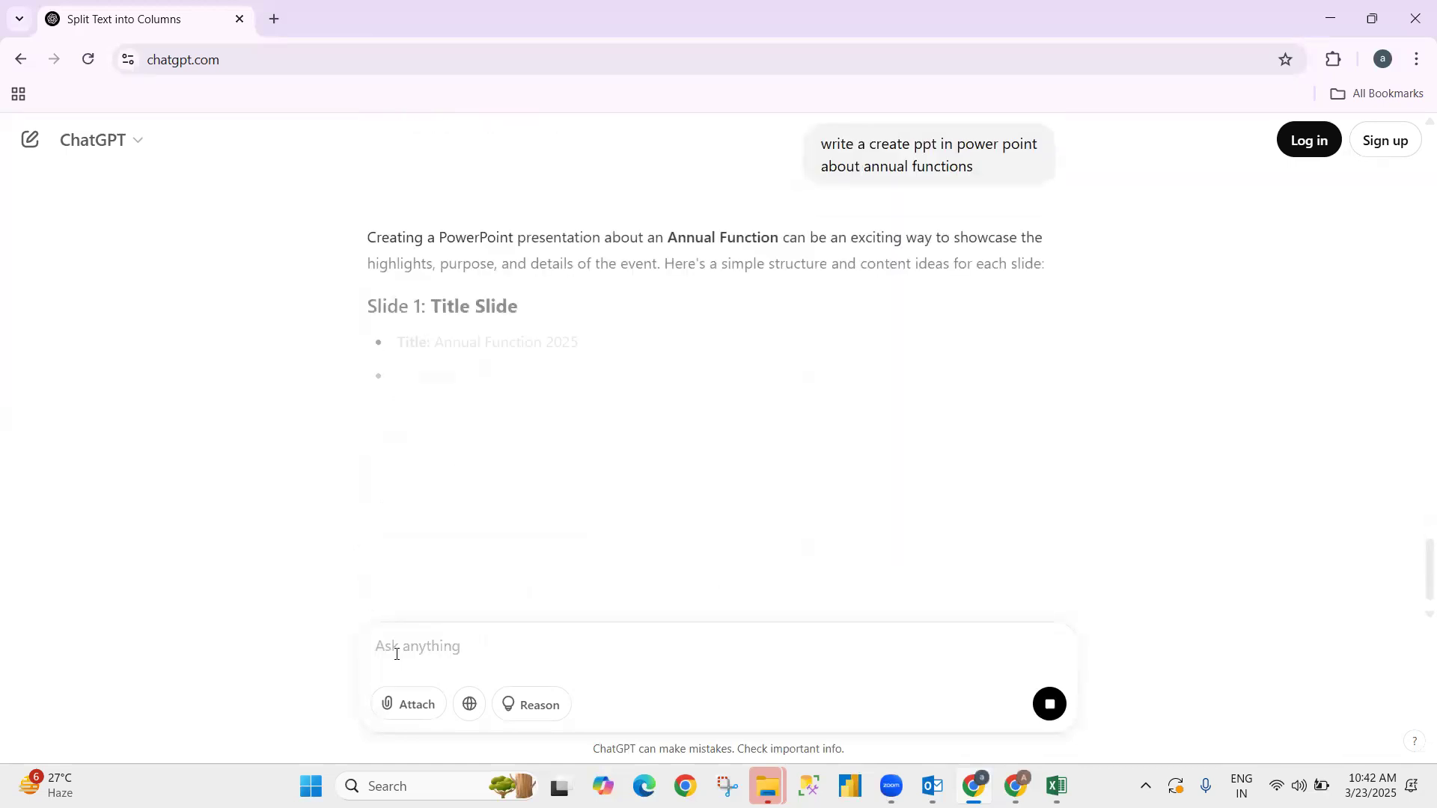
- Review the 12-slide Annual Function 2025 outline and paste the request back into the message box
{"action": "scroll", "coordinate": [539, 479], "scroll_direction": "down", "scroll_amount": 2}
{"action": "scroll", "coordinate": [539, 475], "scroll_direction": "down", "scroll_amount": 6}
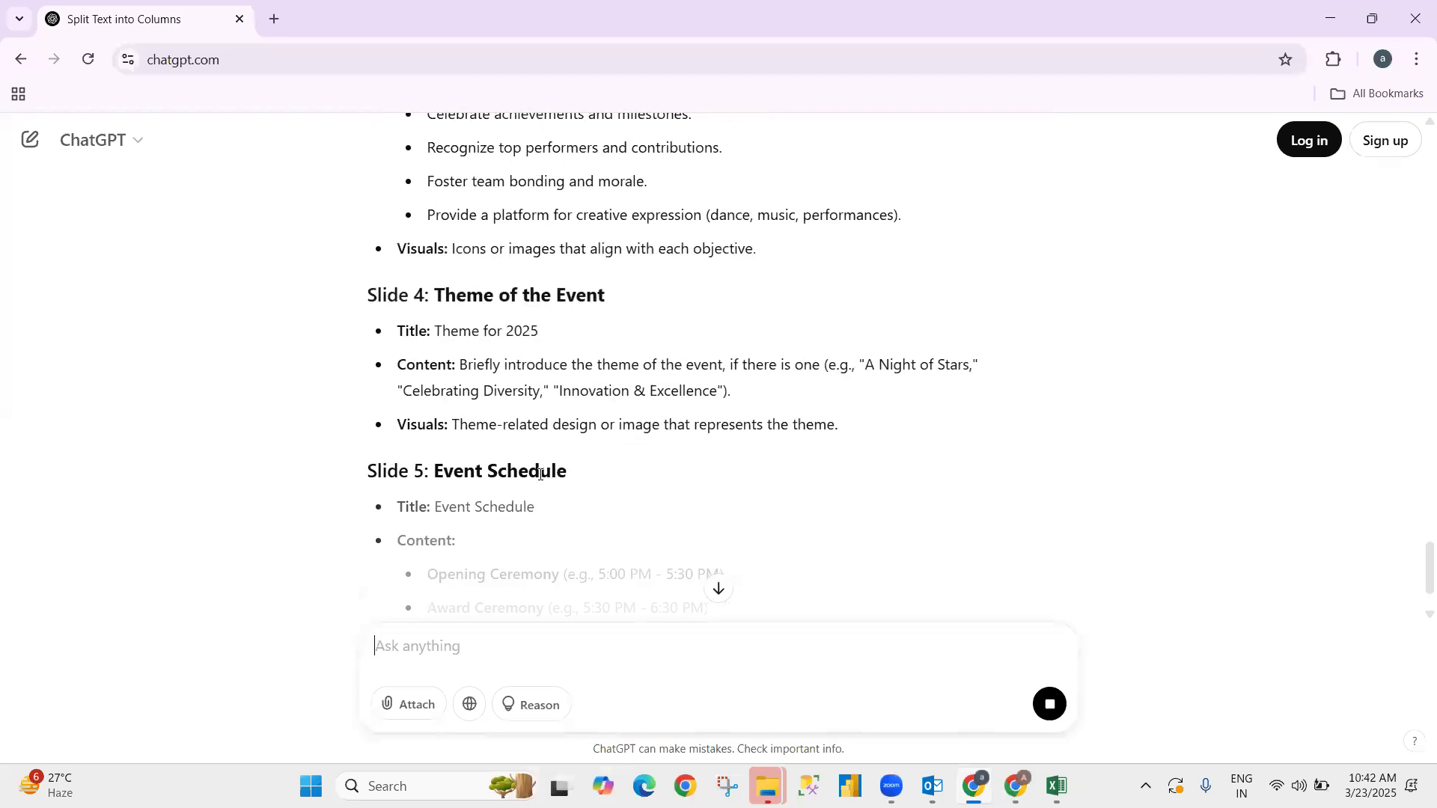
{"action": "scroll", "coordinate": [539, 474], "scroll_direction": "down", "scroll_amount": 7}
{"action": "scroll", "coordinate": [540, 480], "scroll_direction": "down", "scroll_amount": 16}
{"action": "scroll", "coordinate": [540, 480], "scroll_direction": "down", "scroll_amount": 4}
{"action": "scroll", "coordinate": [540, 476], "scroll_direction": "up", "scroll_amount": 6}
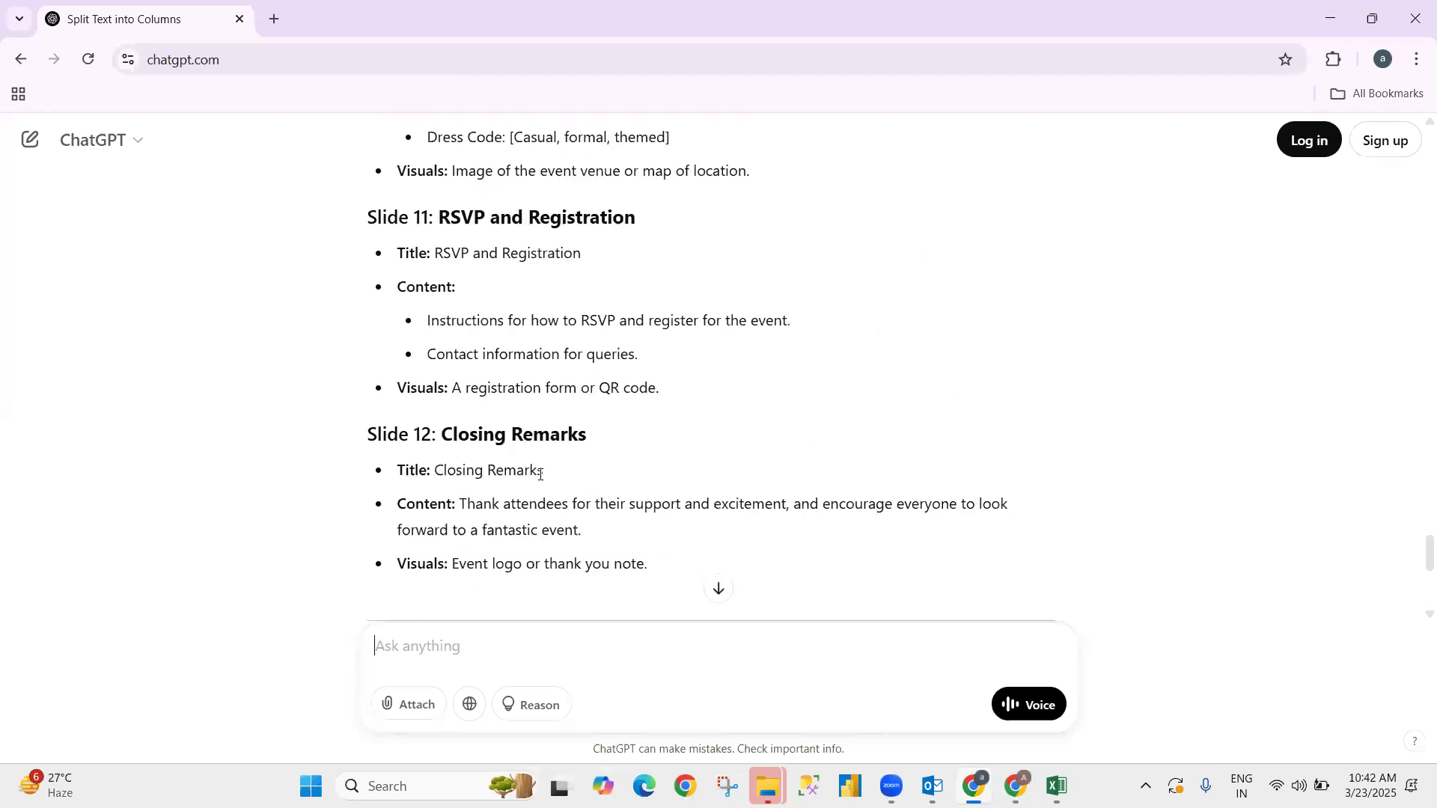
{"action": "scroll", "coordinate": [539, 476], "scroll_direction": "up", "scroll_amount": 20}
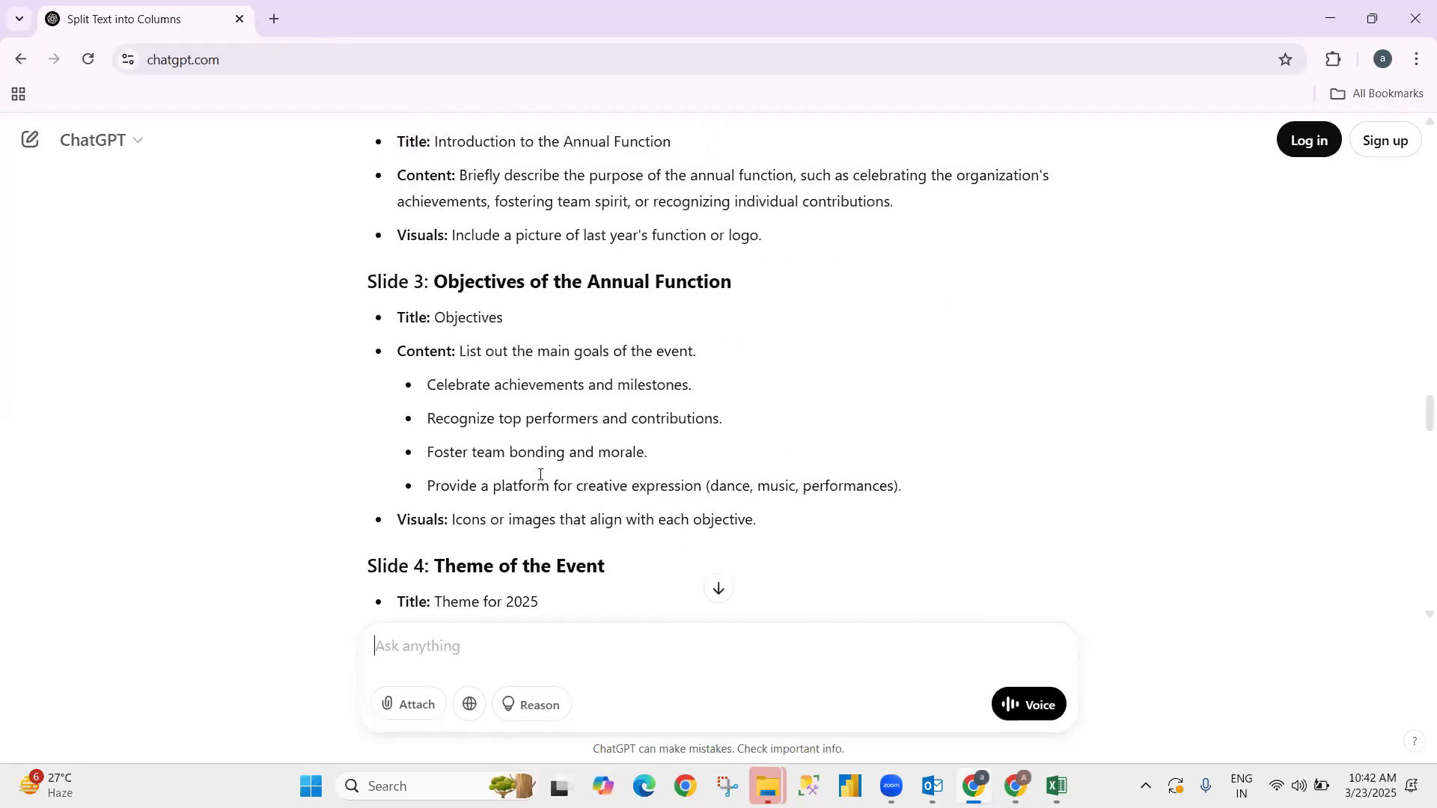
{"action": "scroll", "coordinate": [539, 480], "scroll_direction": "up", "scroll_amount": 7}
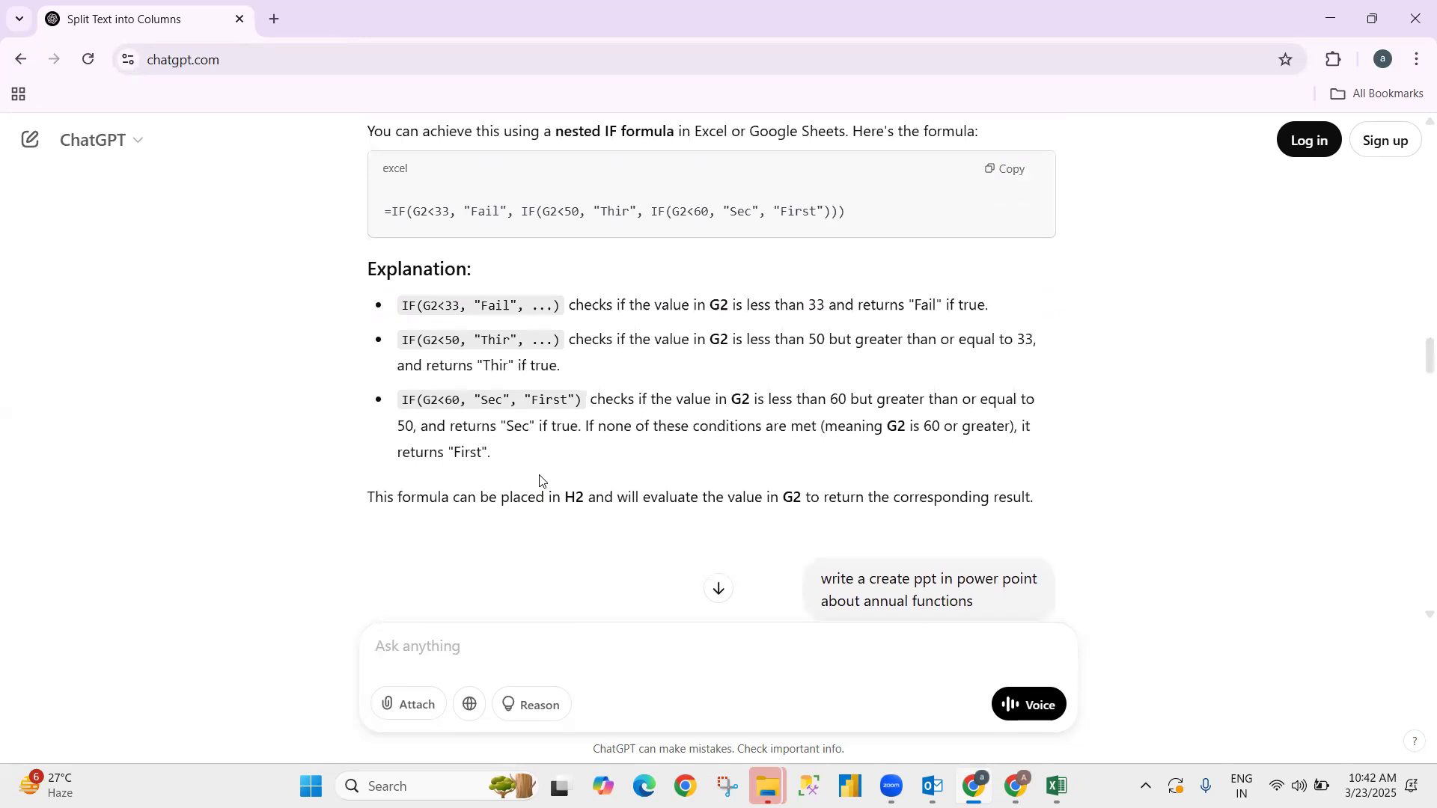
{"action": "scroll", "coordinate": [540, 480], "scroll_direction": "down", "scroll_amount": 2}
{"action": "mouse_move", "coordinate": [771, 393]}
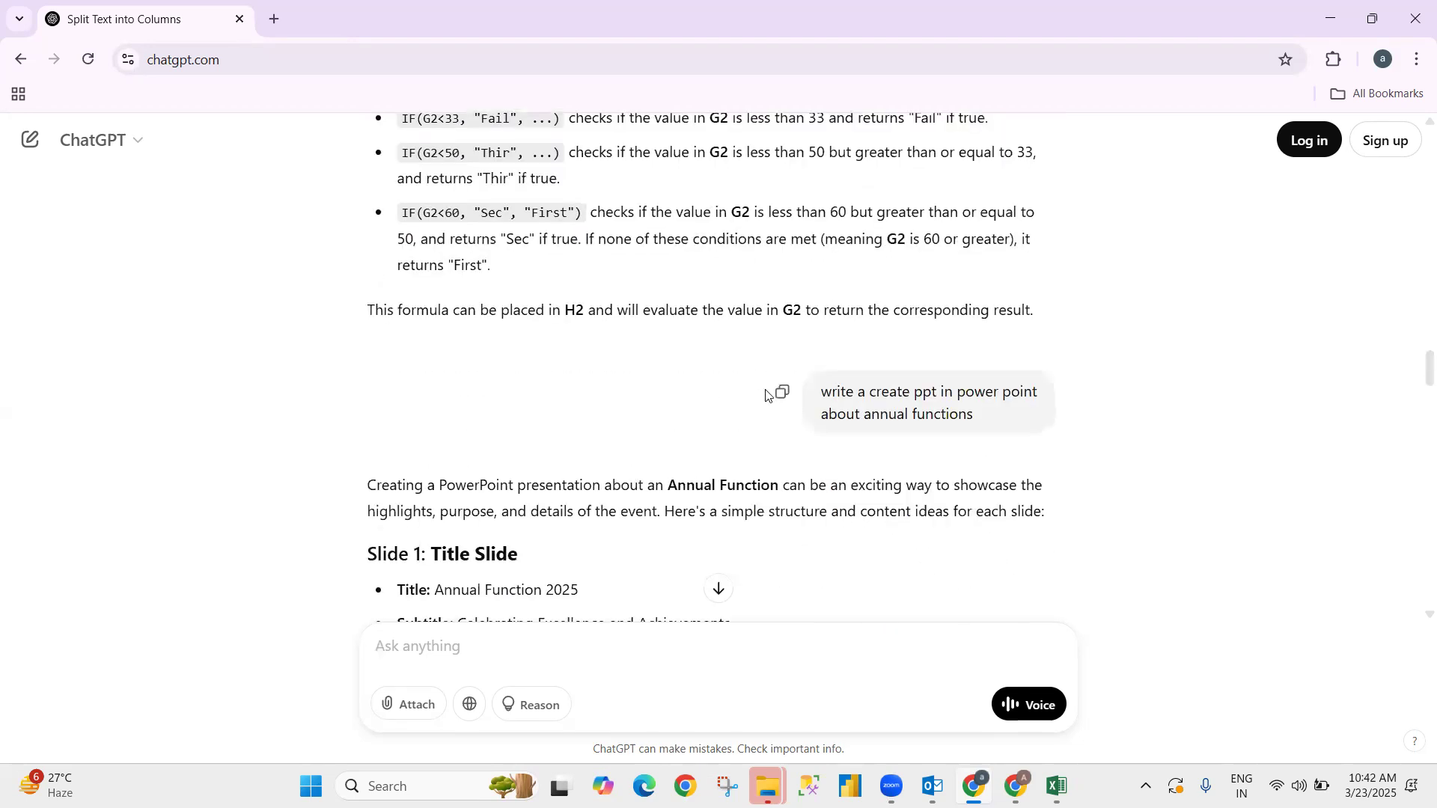
{"action": "scroll", "coordinate": [616, 459], "scroll_direction": "down", "scroll_amount": 5}
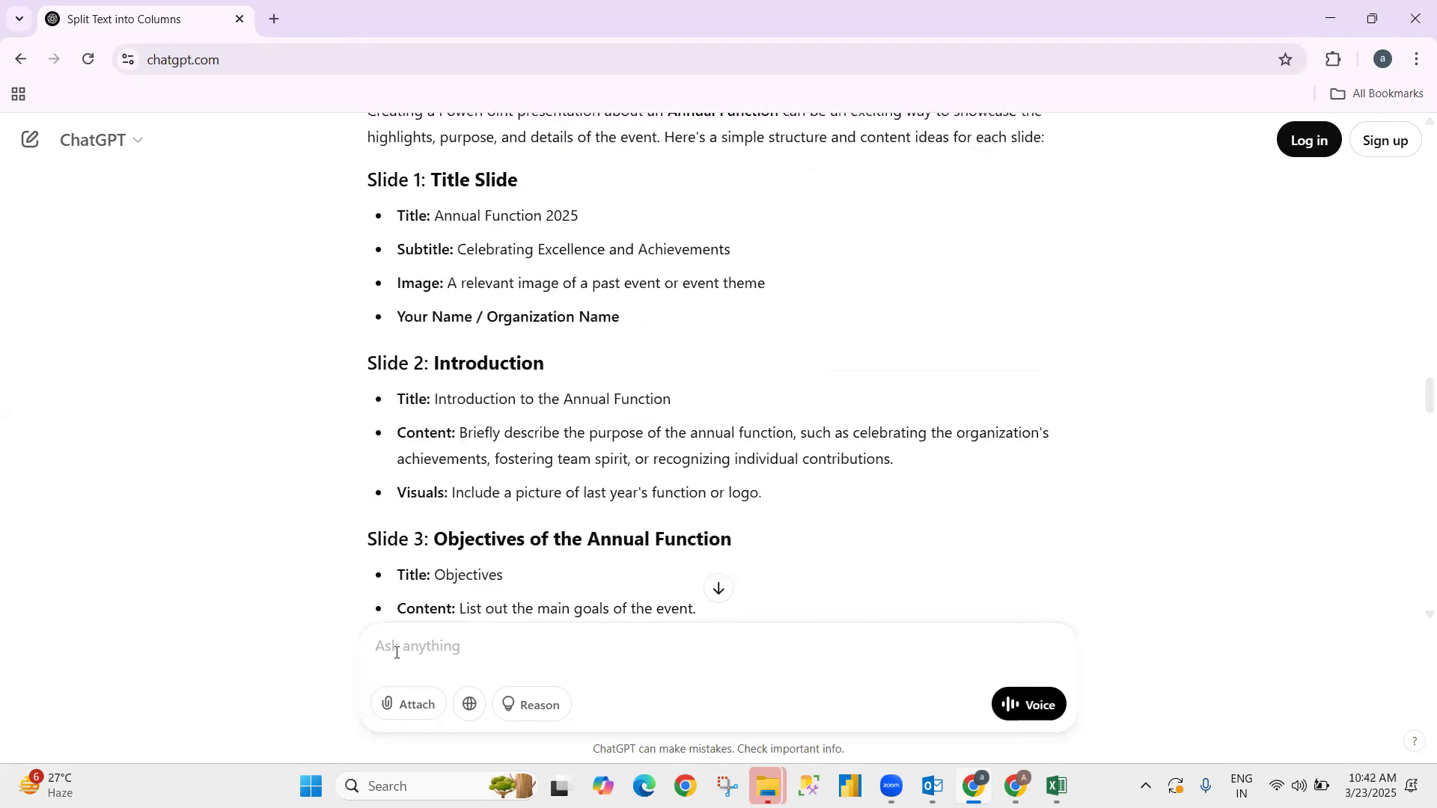
{"action": "key", "text": "ctrl+v"}
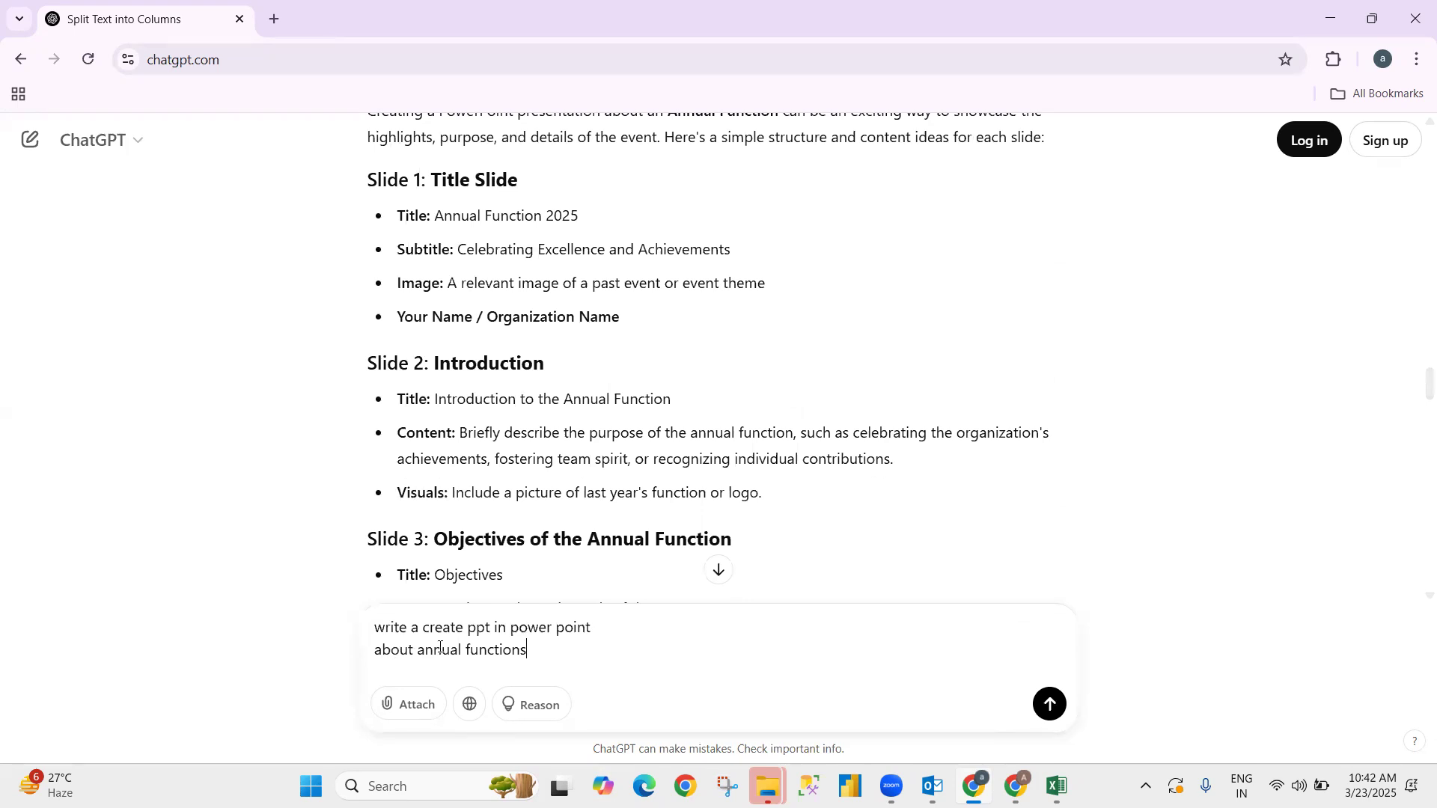
- Send 'write a code create ppt in power point about annual functions' to request code instead
{"action": "type", "text": "code"}
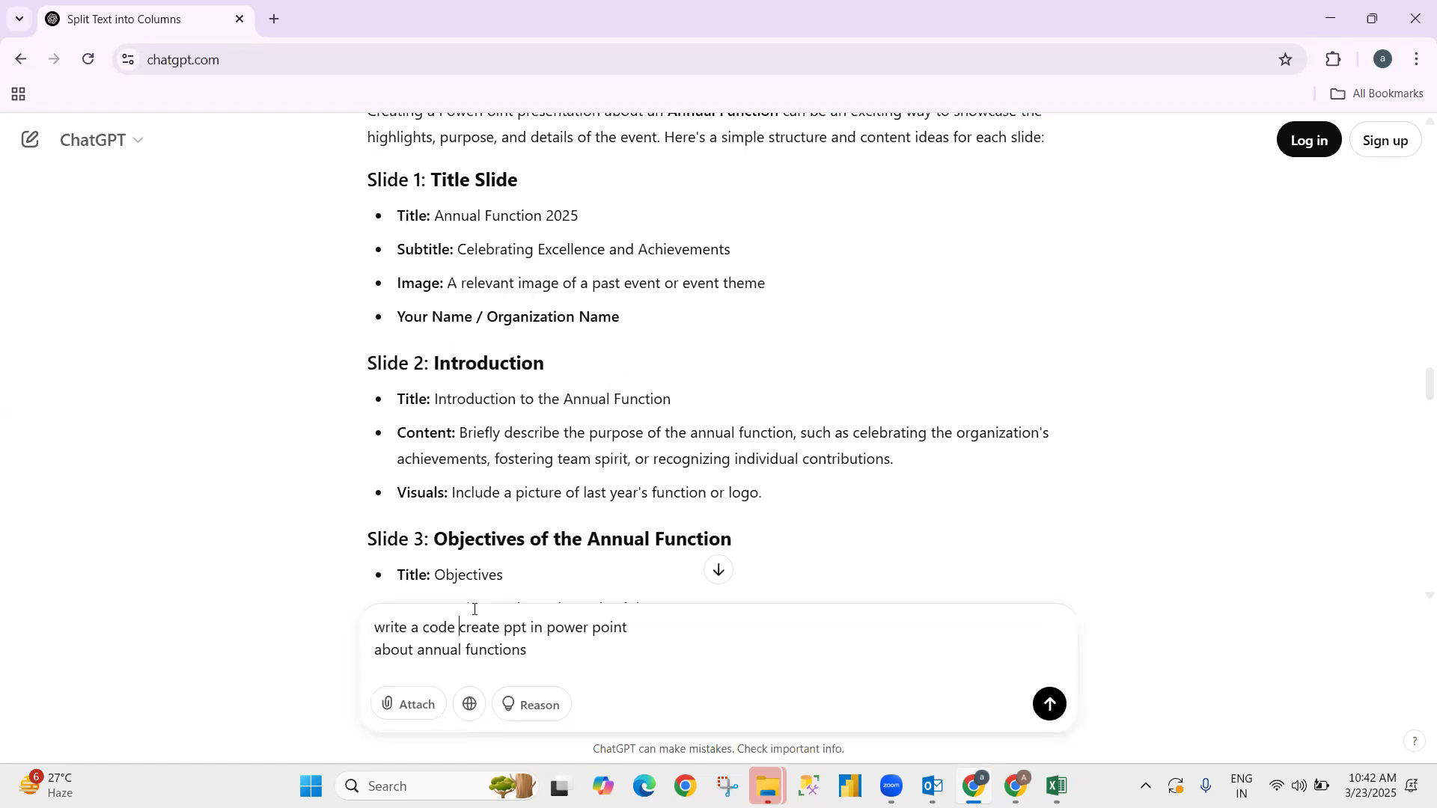
{"action": "key", "text": "Return"}
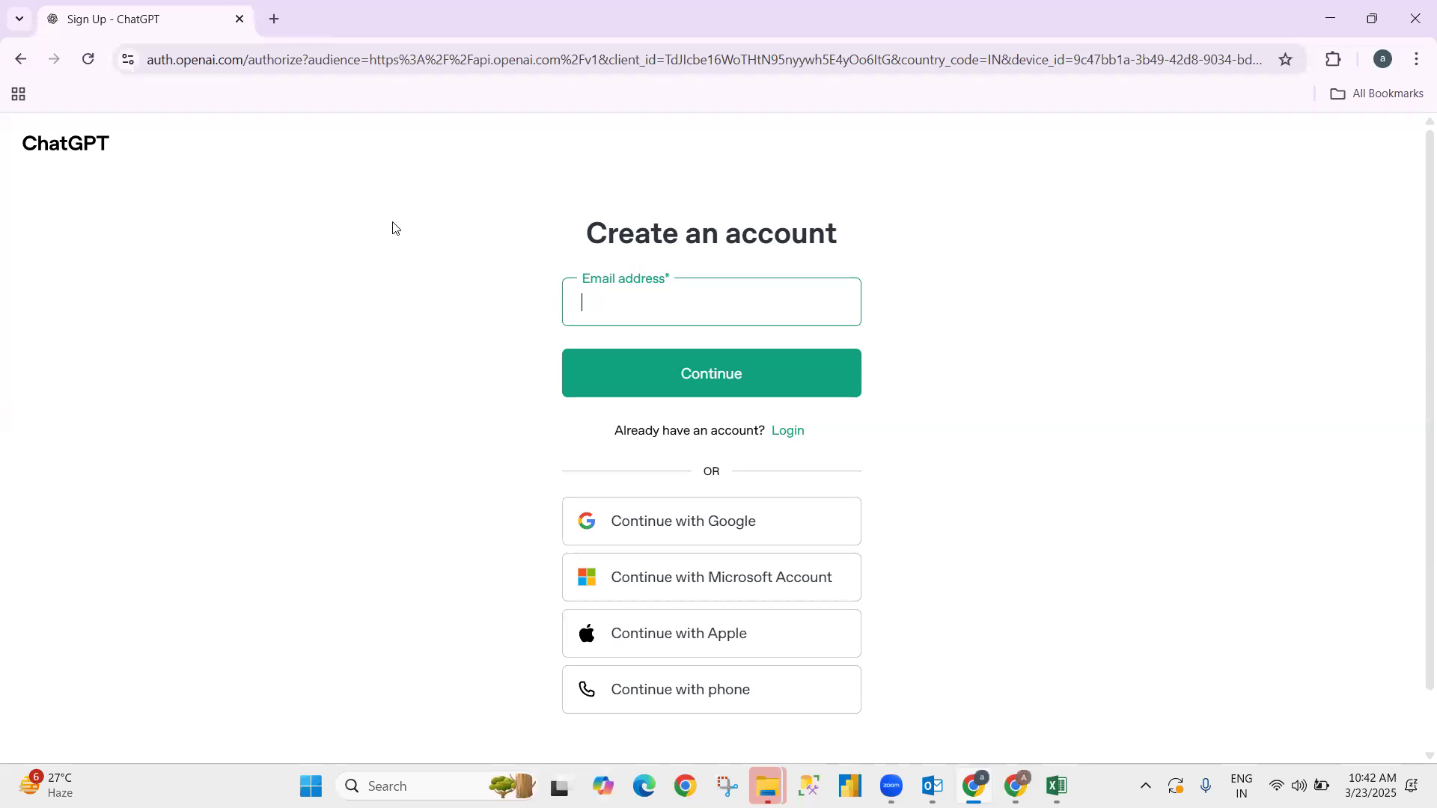
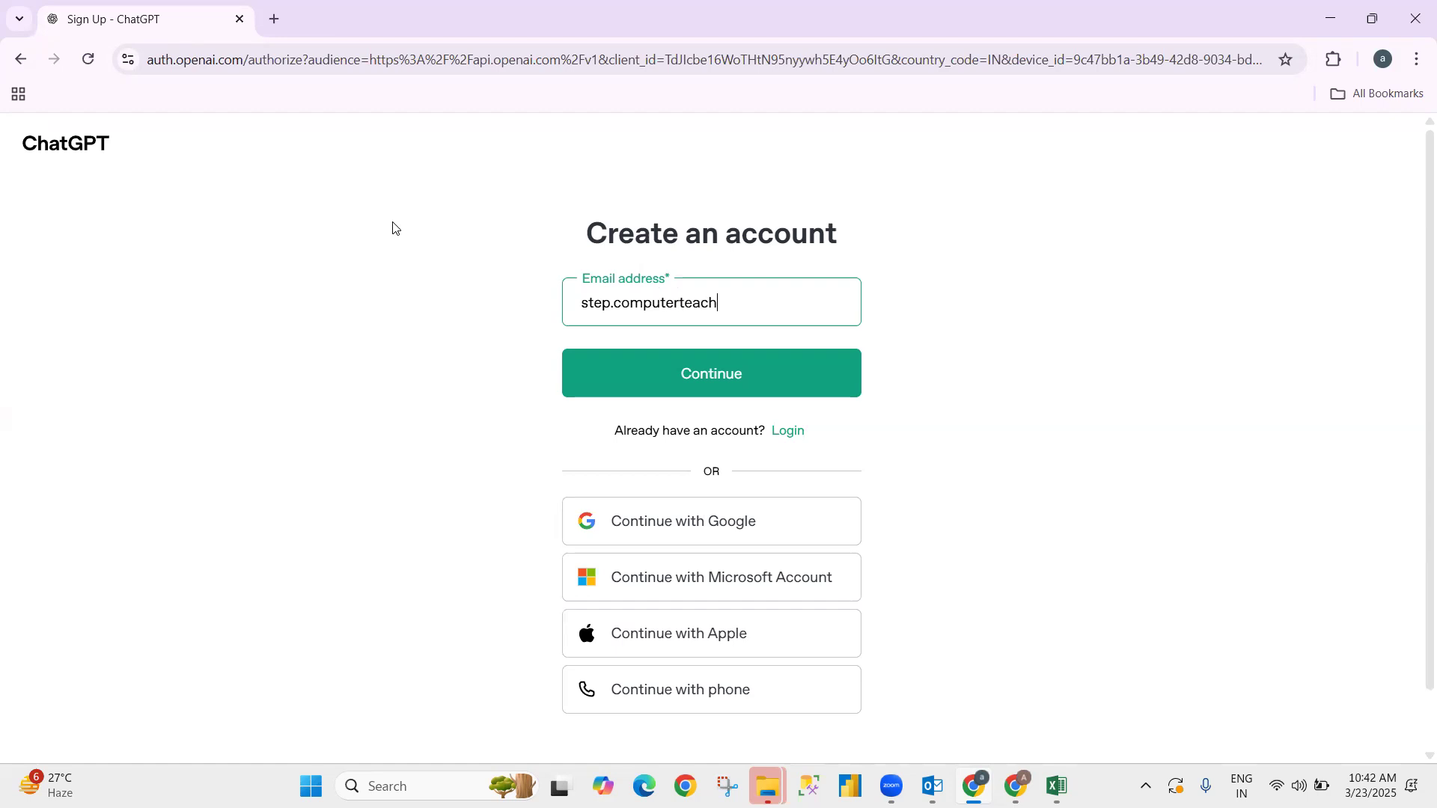
- Enter the Gmail e-mail address for the new account, fixing a typo, and continue
{"action": "key", "text": "Return"}
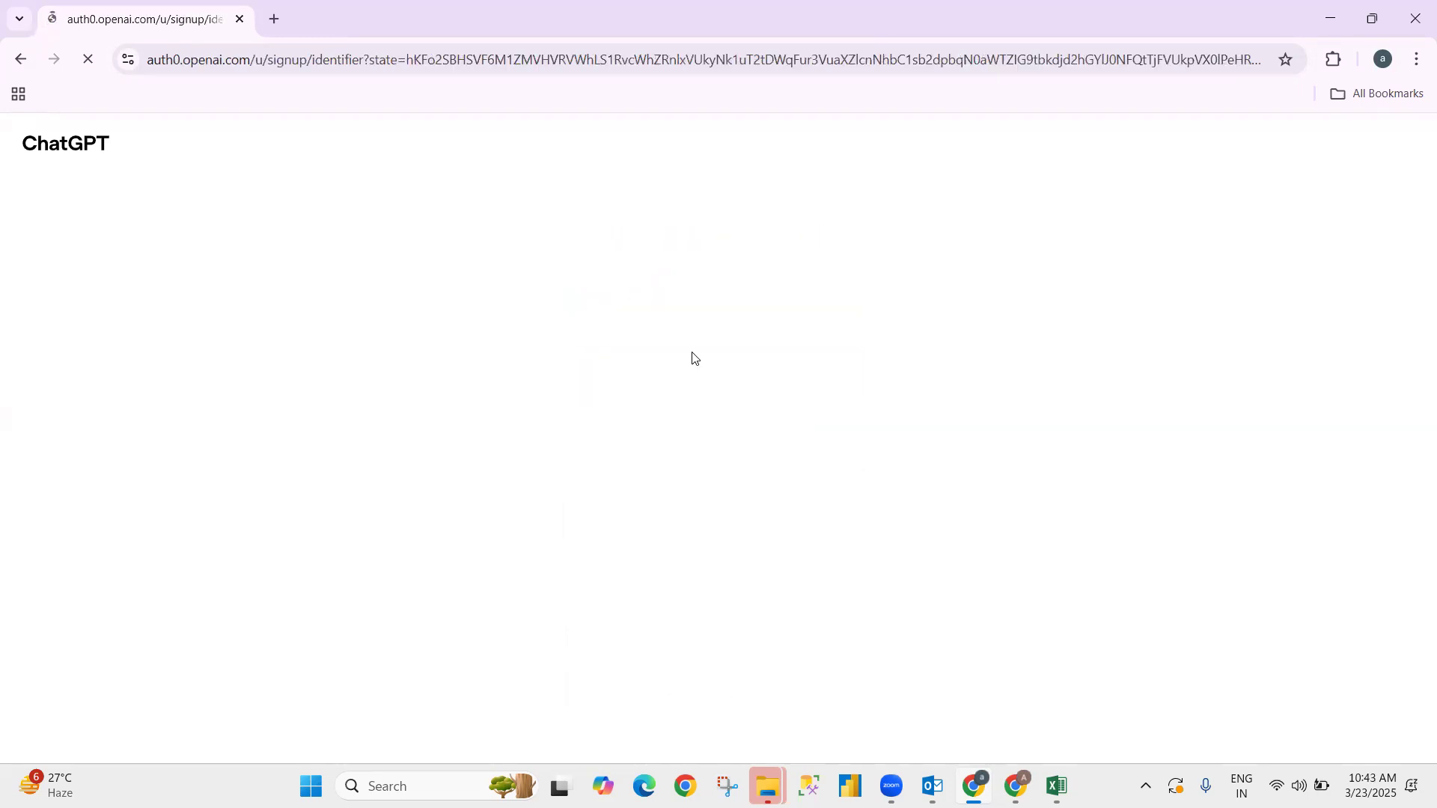
- Type a password into the Password field and reveal it as plain text
{"action": "left_click", "coordinate": [654, 371]}
{"action": "key", "text": "Escape"}
{"action": "type", "text": "••••••"}
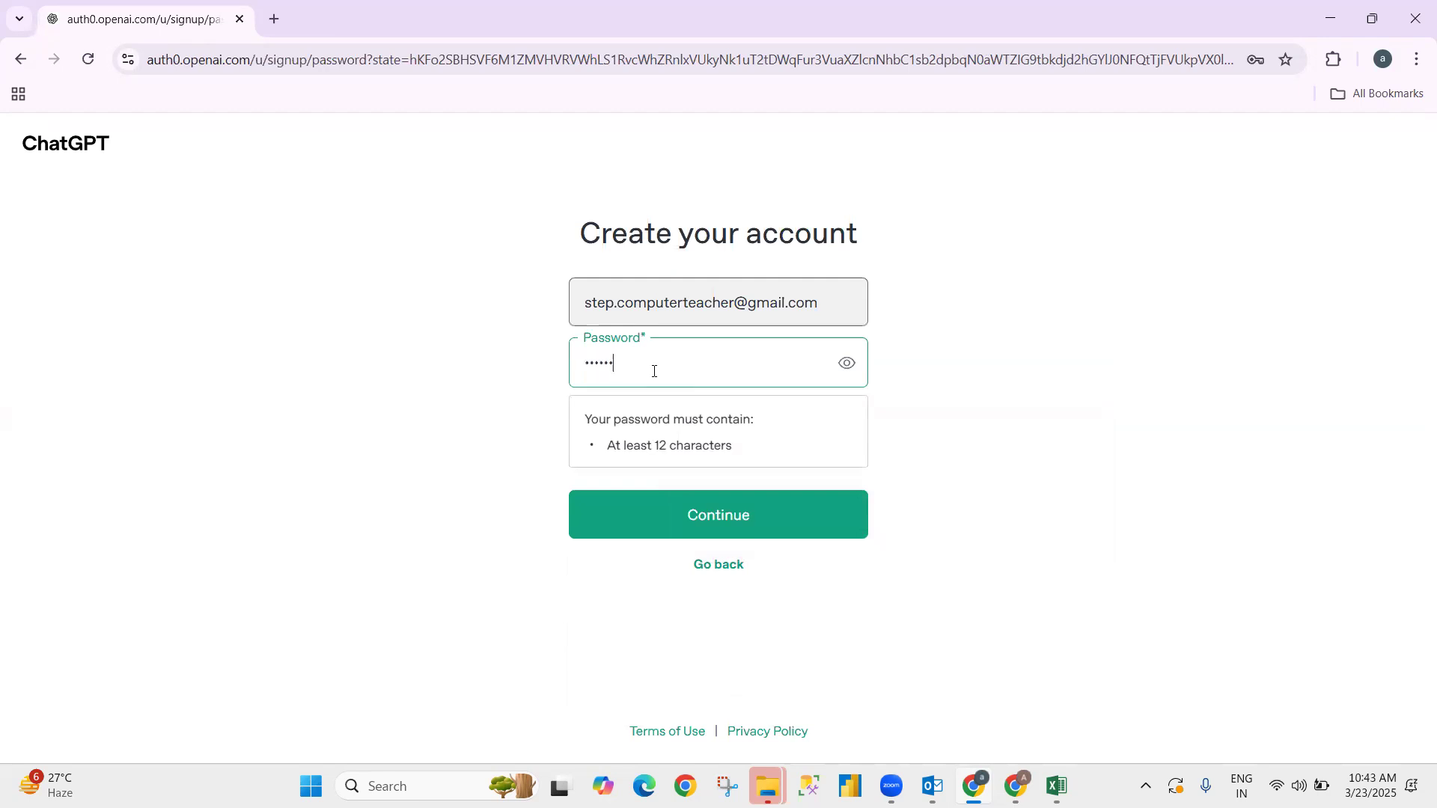
{"action": "key", "text": "BackSpace"}
{"action": "key", "text": "BackSpace"}
{"action": "key", "text": "BackSpace"}
{"action": "key", "text": "BackSpace"}
{"action": "key", "text": "BackSpace"}
{"action": "key", "text": "BackSpace"}
{"action": "key", "text": "Escape"}
{"action": "type", "text": "••••"}
{"action": "type", "text": "••••••••••••"}
{"action": "left_click", "coordinate": [847, 364]}
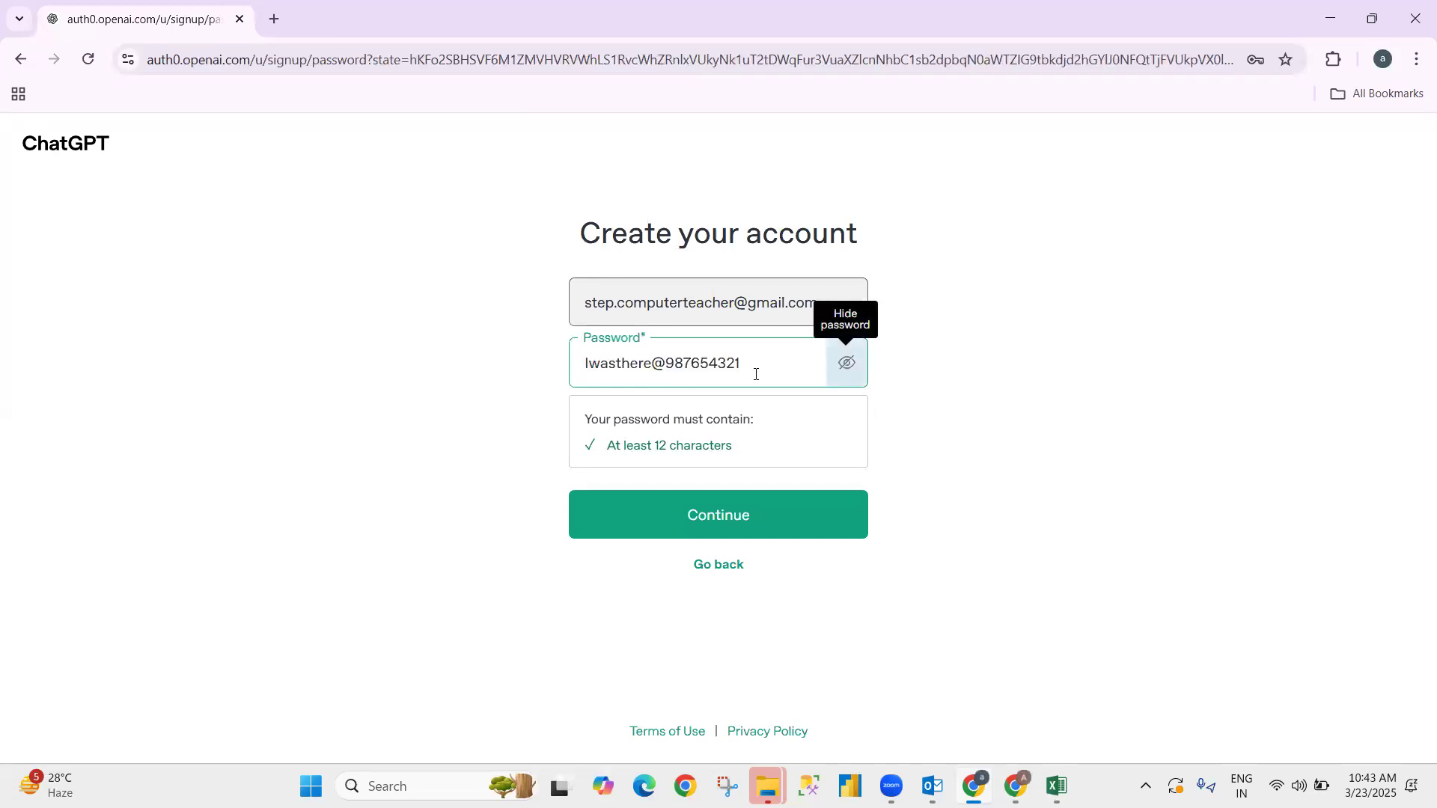
{"action": "left_click", "coordinate": [681, 362]}
- Re-enter a longer password and submit the sign-up form again
{"action": "key", "text": "BackSpace"}
{"action": "key", "text": "BackSpace"}
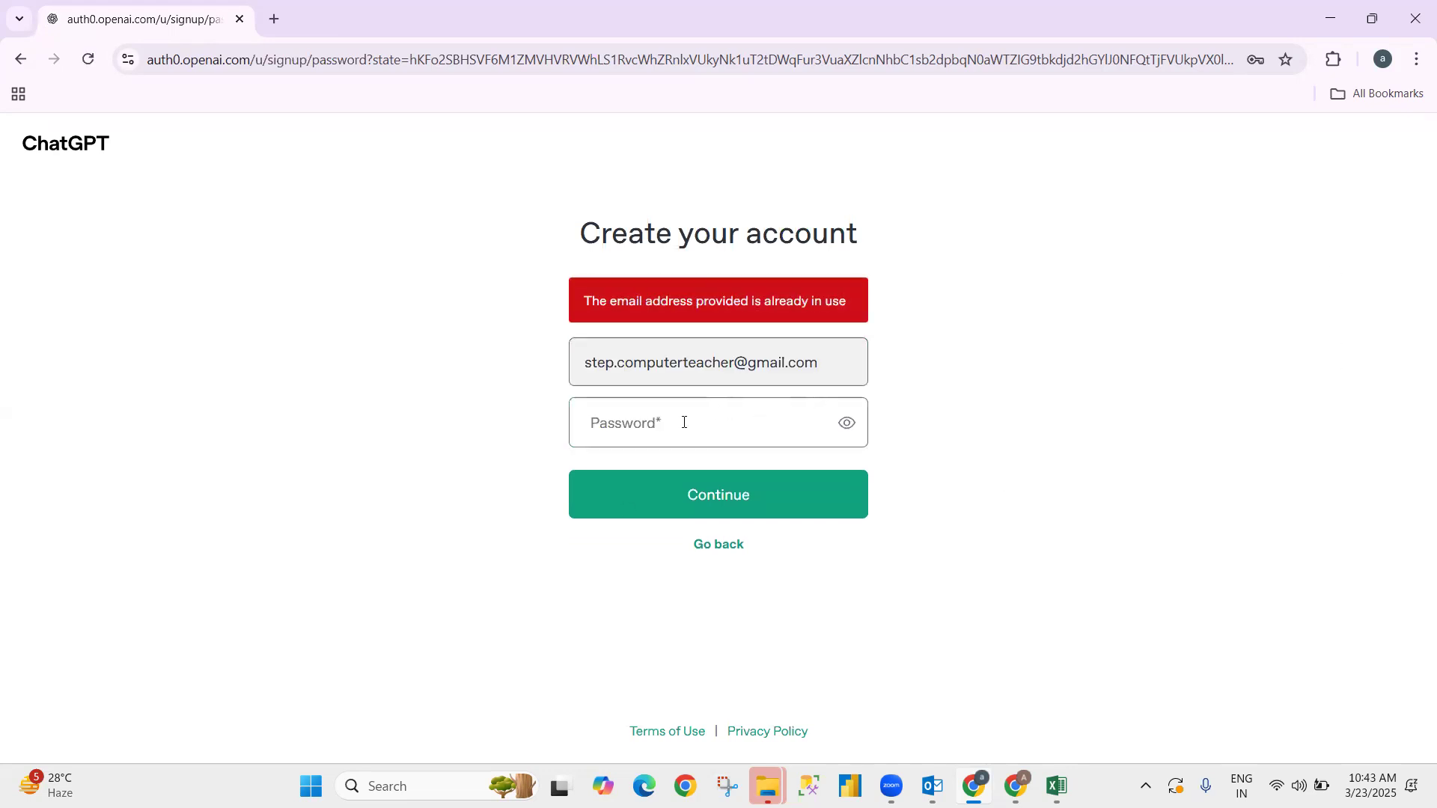
{"action": "left_click", "coordinate": [683, 422]}
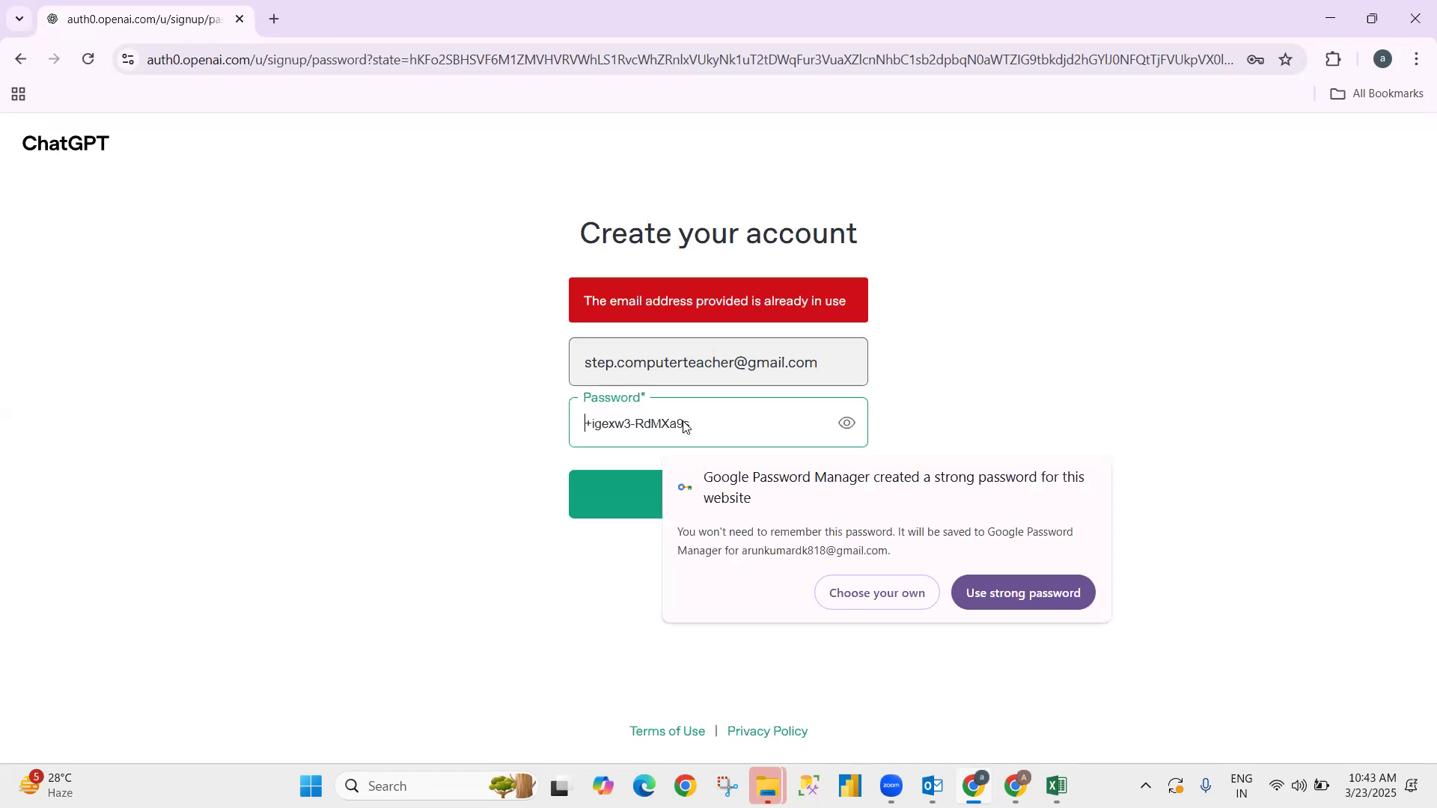
{"action": "type", "text": "a"}
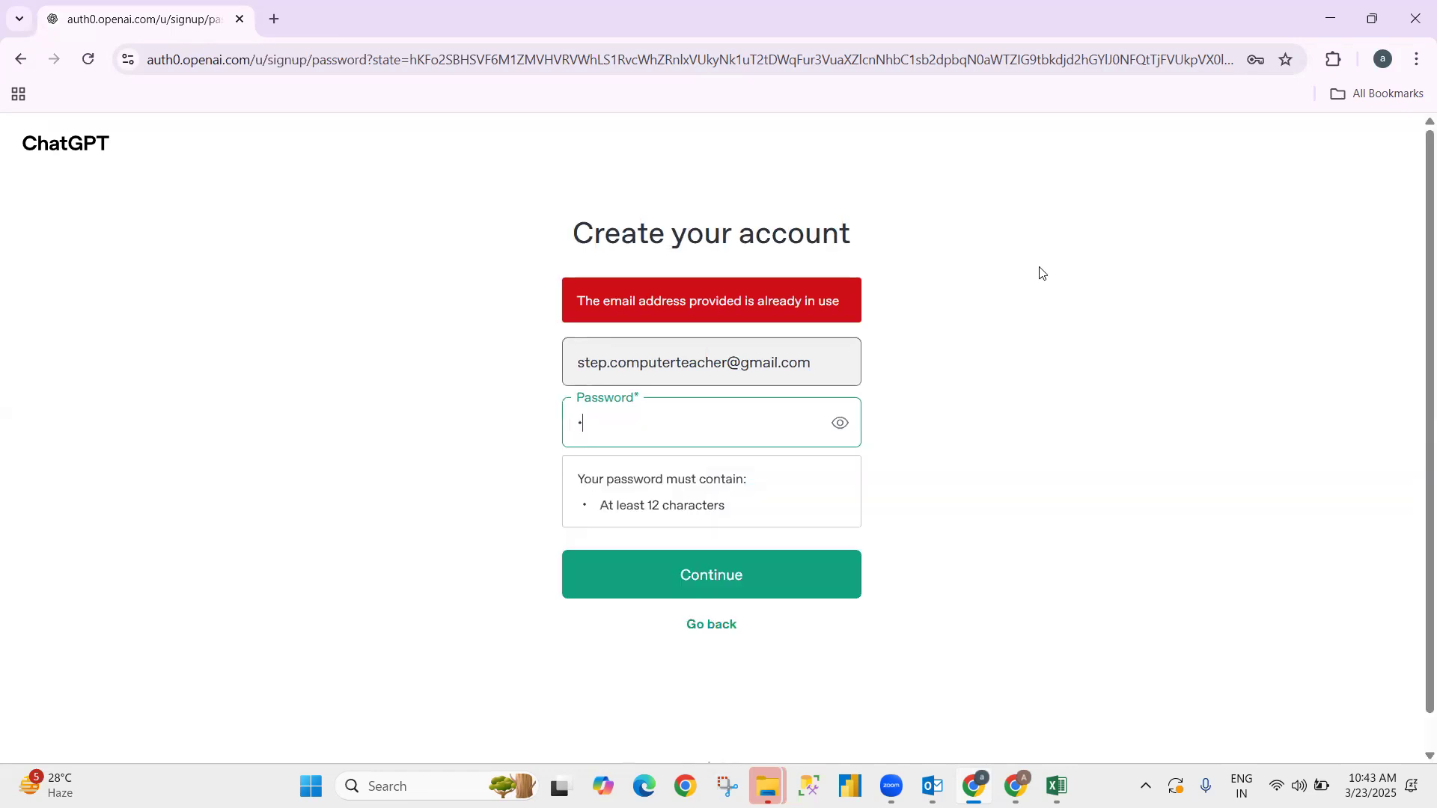
{"action": "key", "text": "BackSpace"}
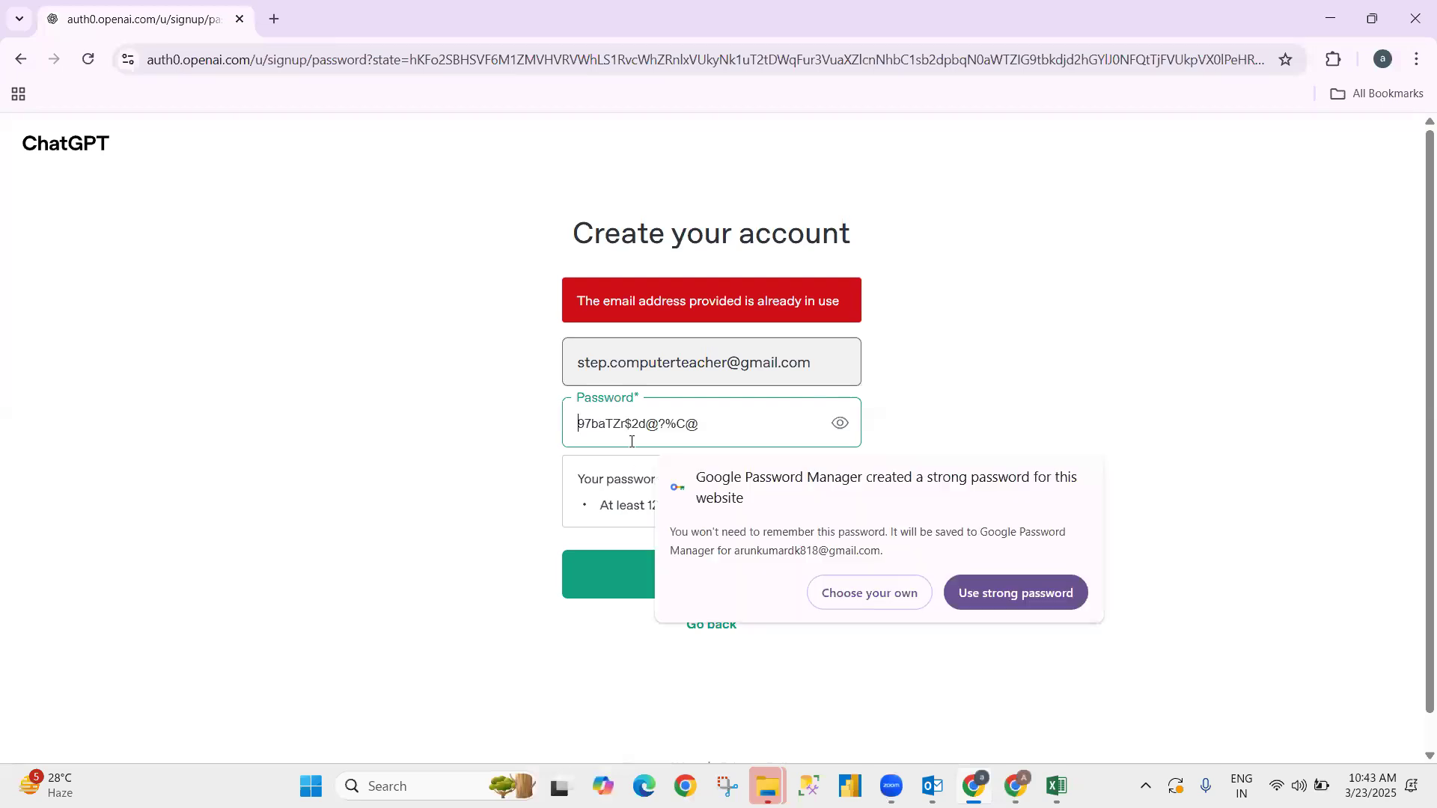
{"action": "type", "text": "abcd"}
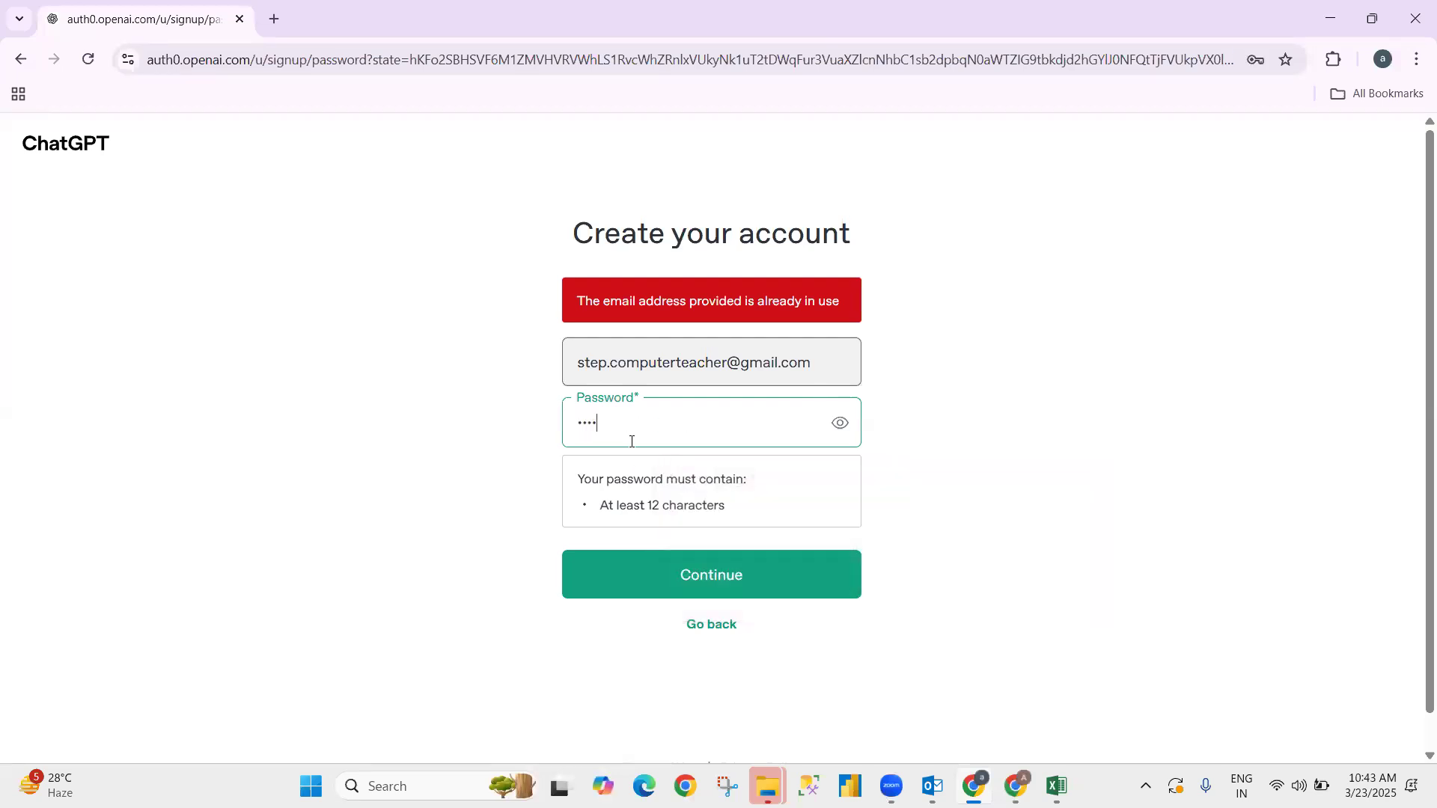
{"action": "type", "text": "efghijklmnopqr"}
{"action": "left_click", "coordinate": [636, 596]}
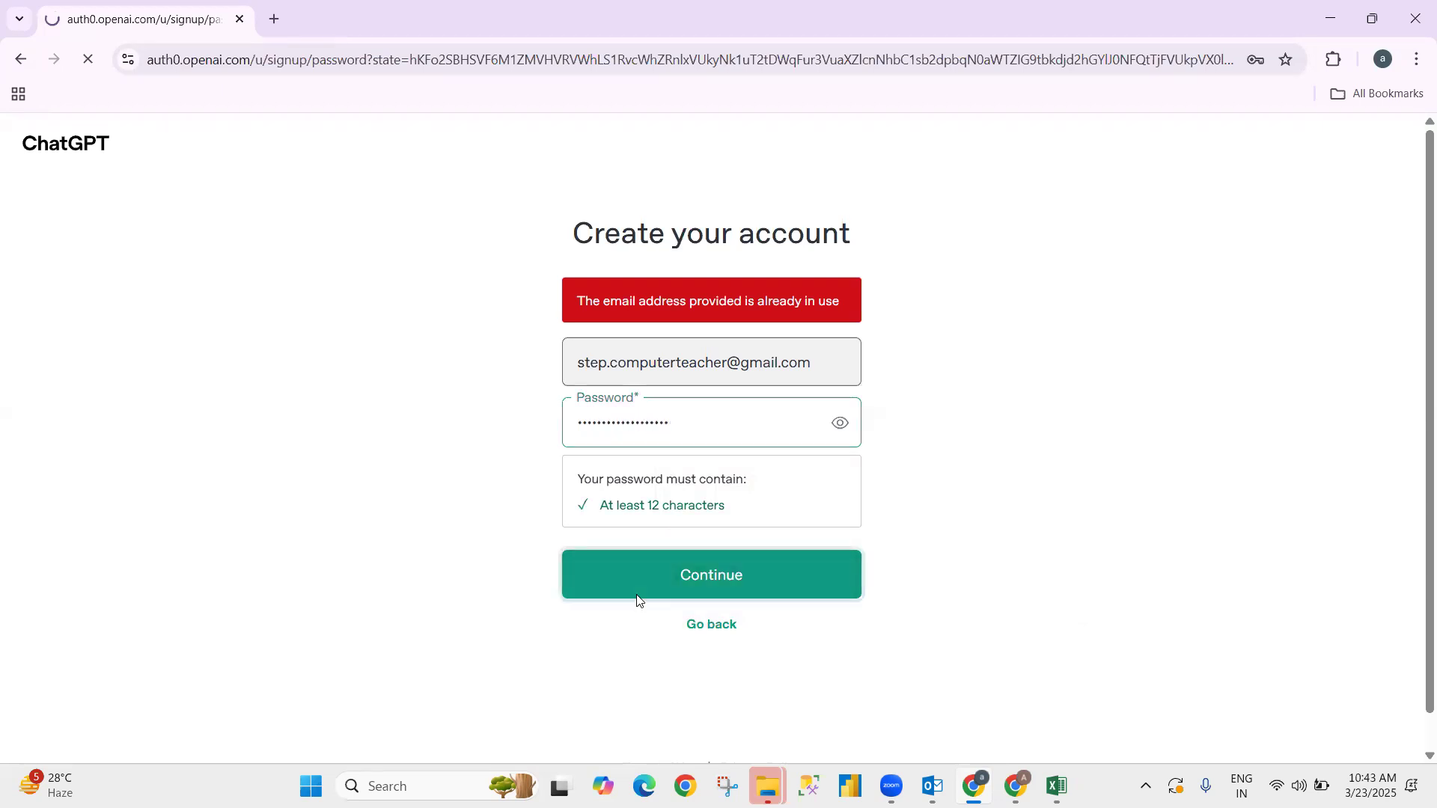
- Clear the password, decline Chrome's suggestion, toggle visibility and retry submitting the sign-up
{"action": "left_click", "coordinate": [642, 422]}
{"action": "type", "text": "a"}
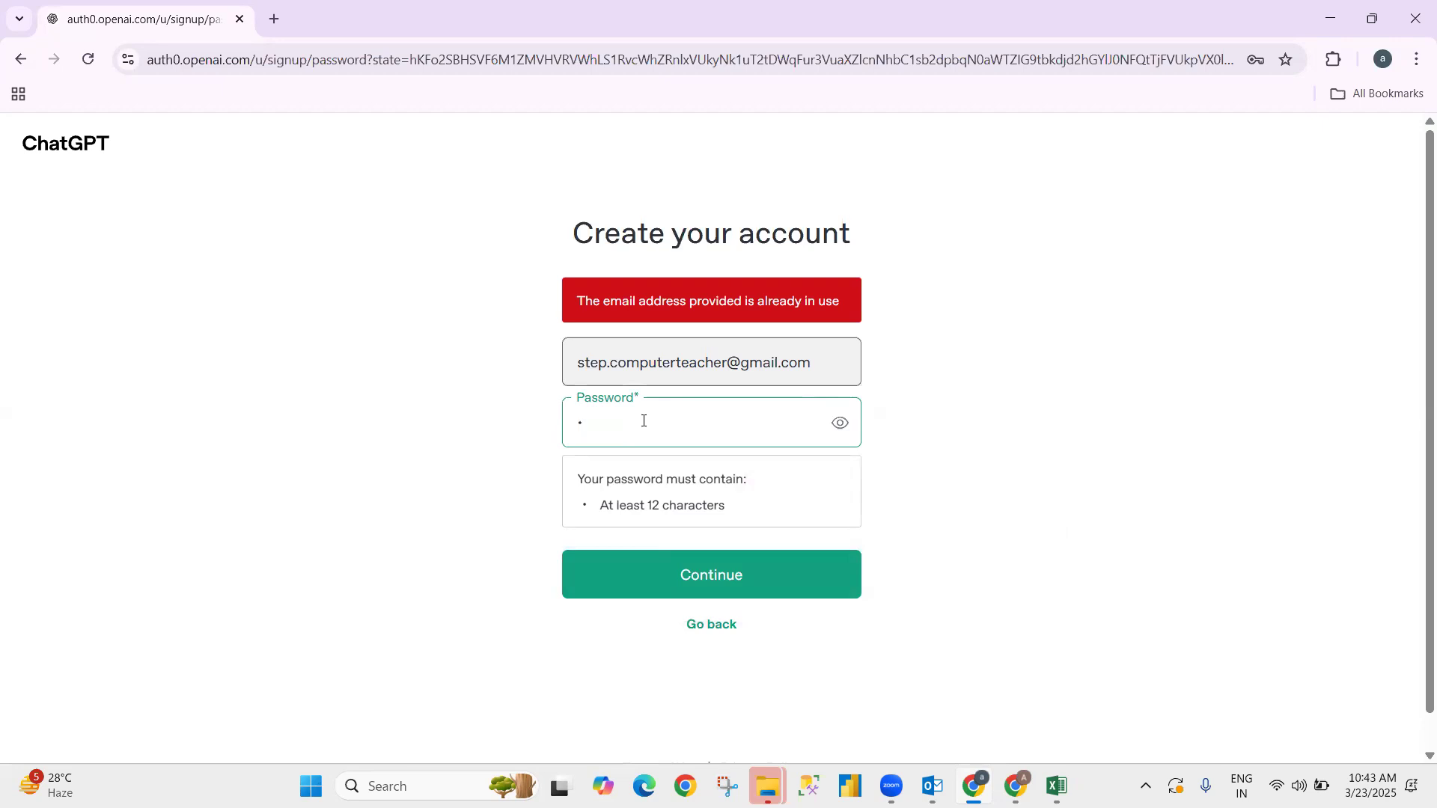
{"action": "key", "text": "BackSpace"}
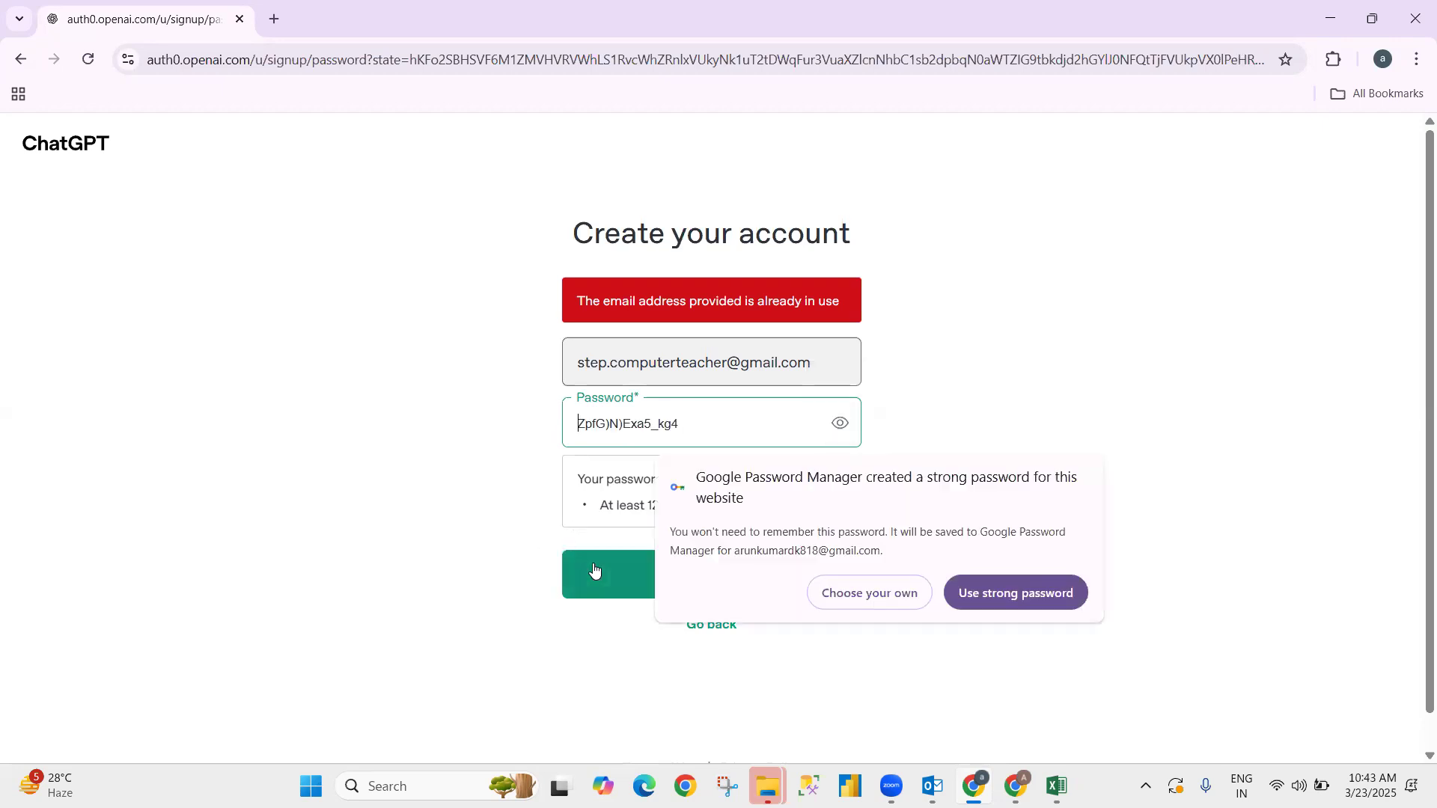
{"action": "left_click", "coordinate": [593, 570]}
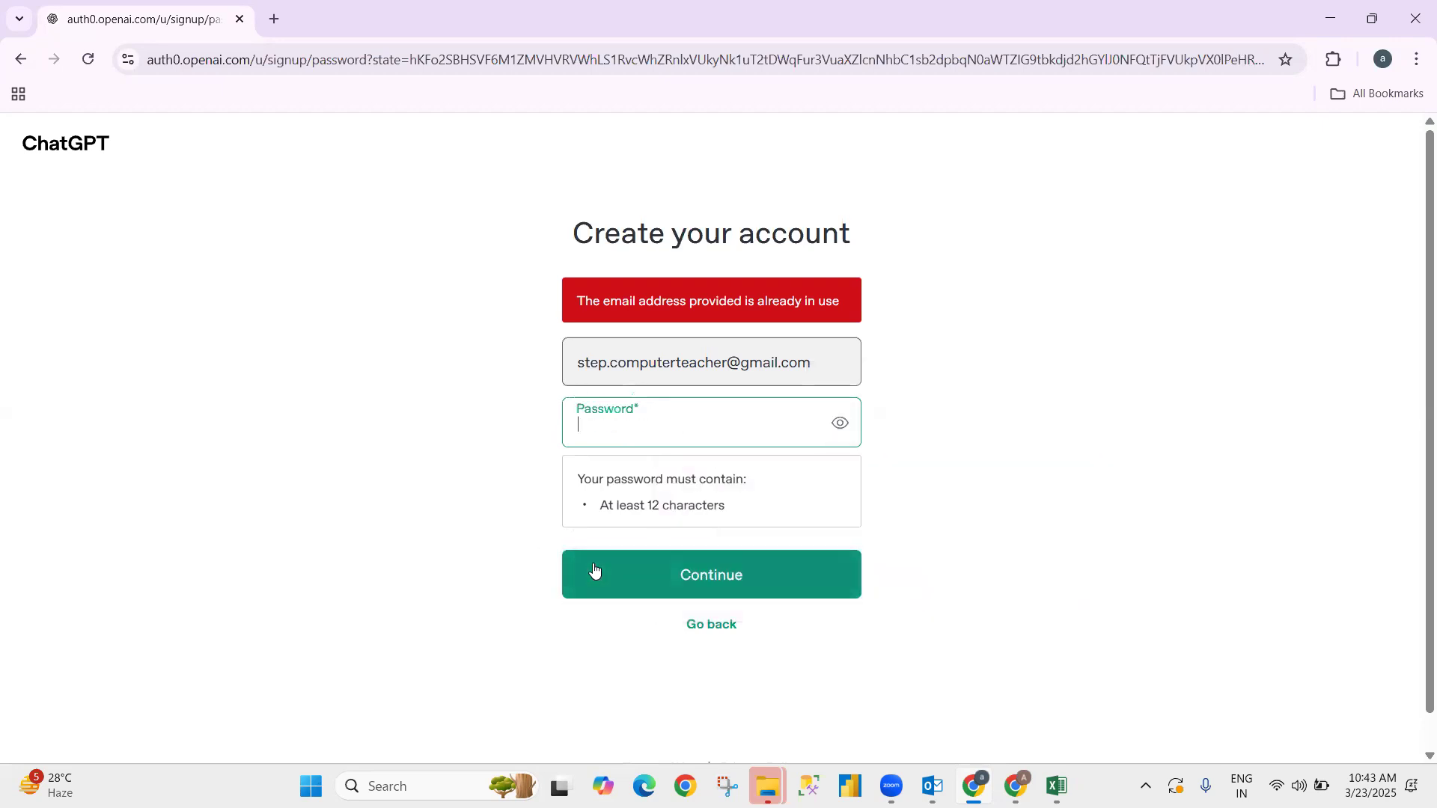
{"action": "left_click", "coordinate": [628, 428]}
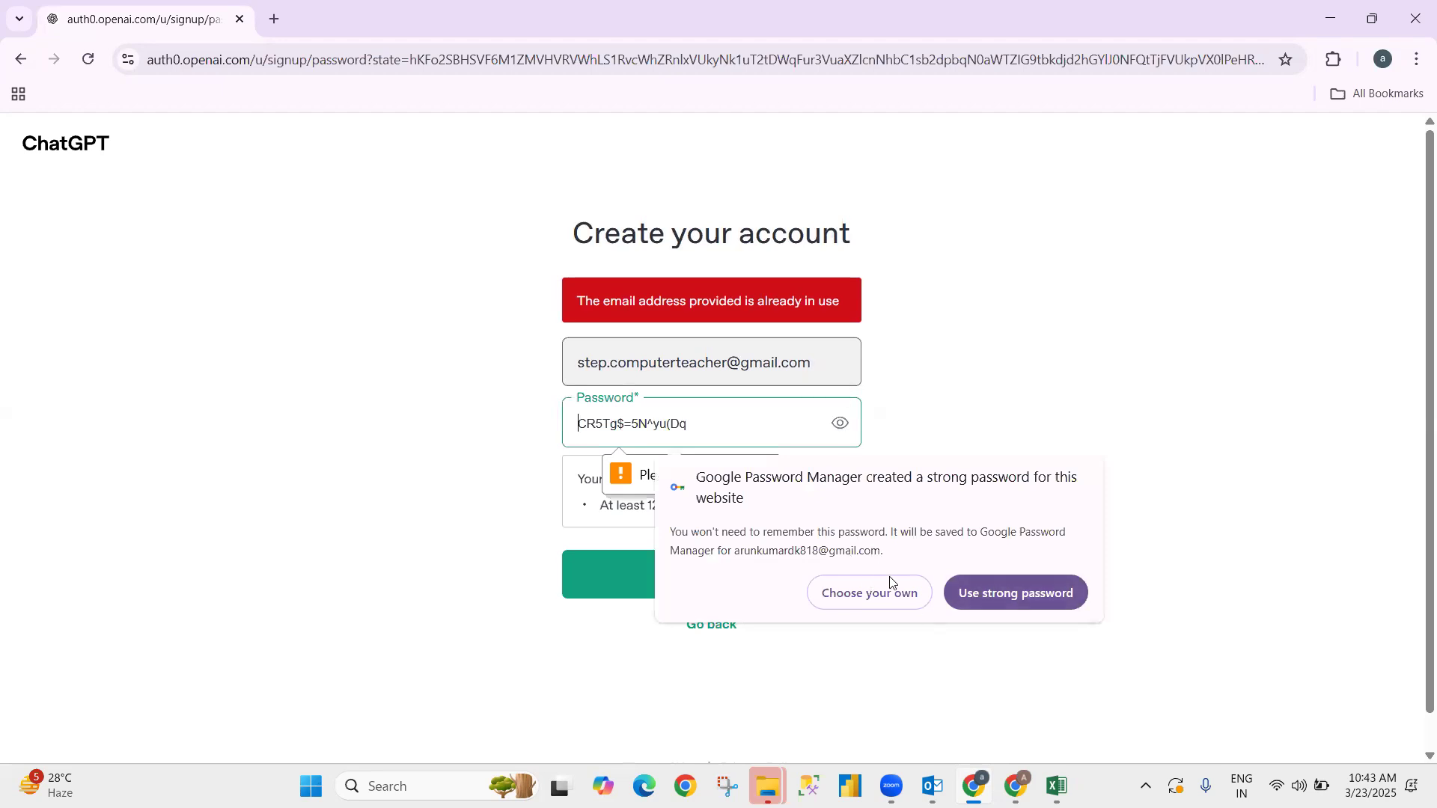
{"action": "left_click", "coordinate": [889, 589]}
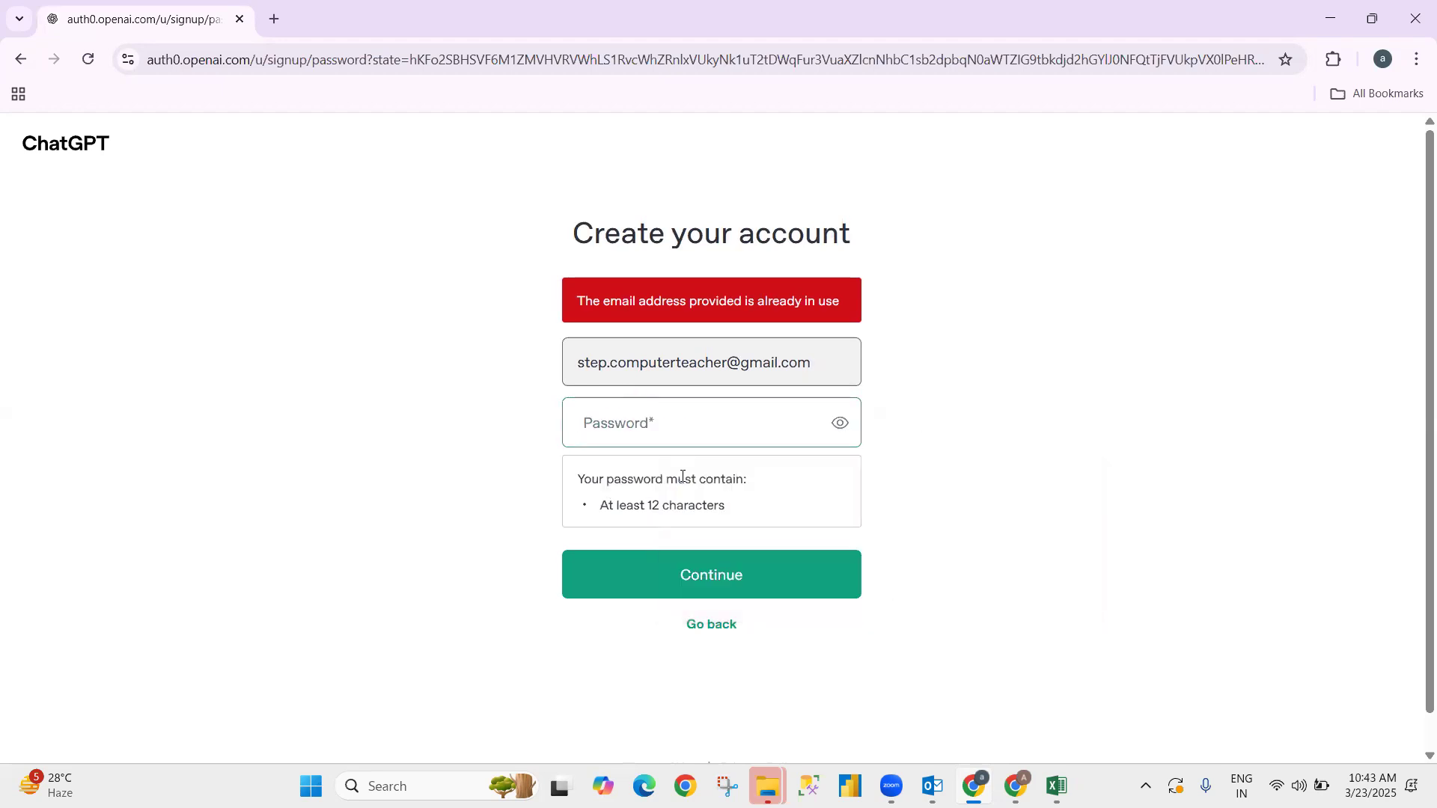
{"action": "left_click", "coordinate": [629, 430]}
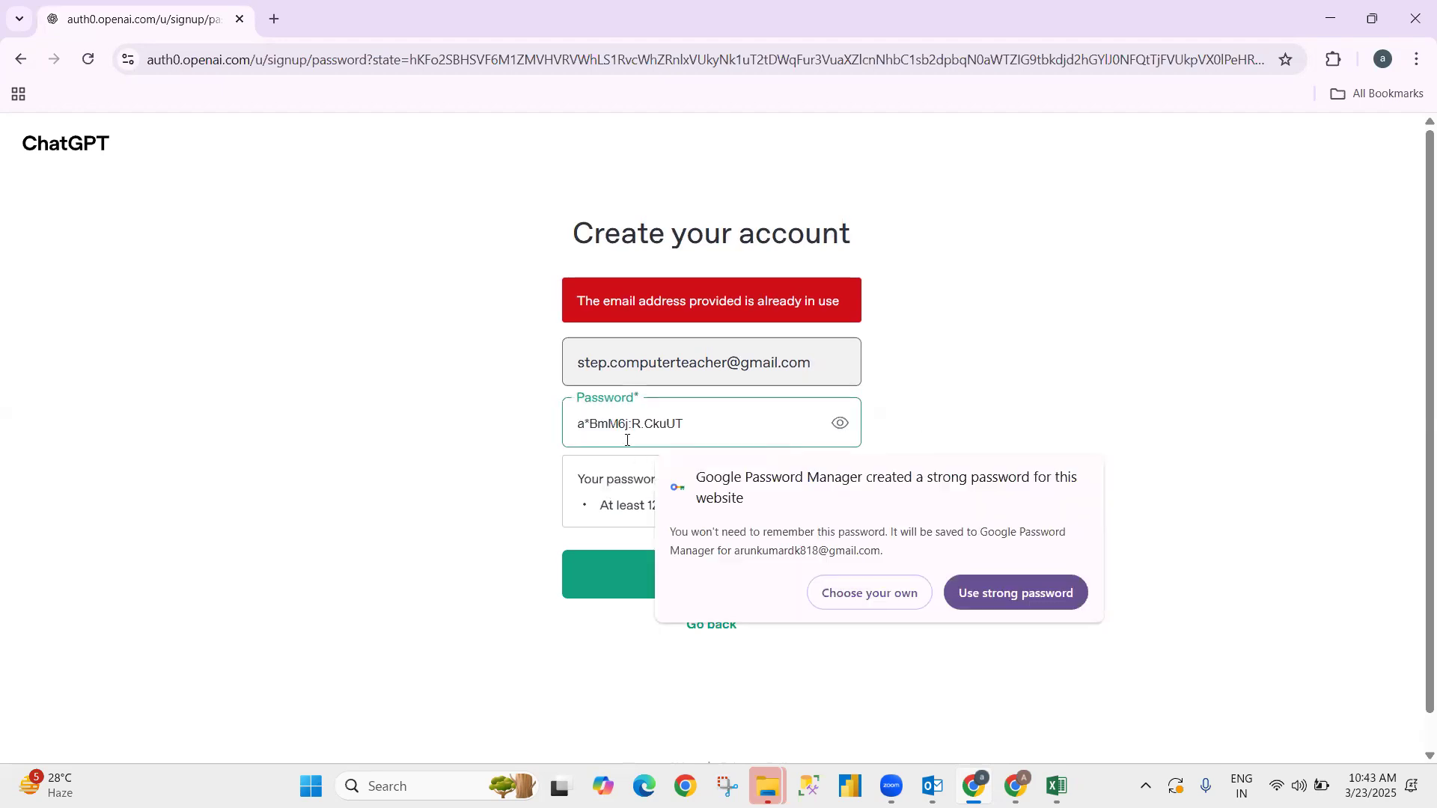
{"action": "left_click", "coordinate": [841, 431]}
{"action": "left_click", "coordinate": [668, 440]}
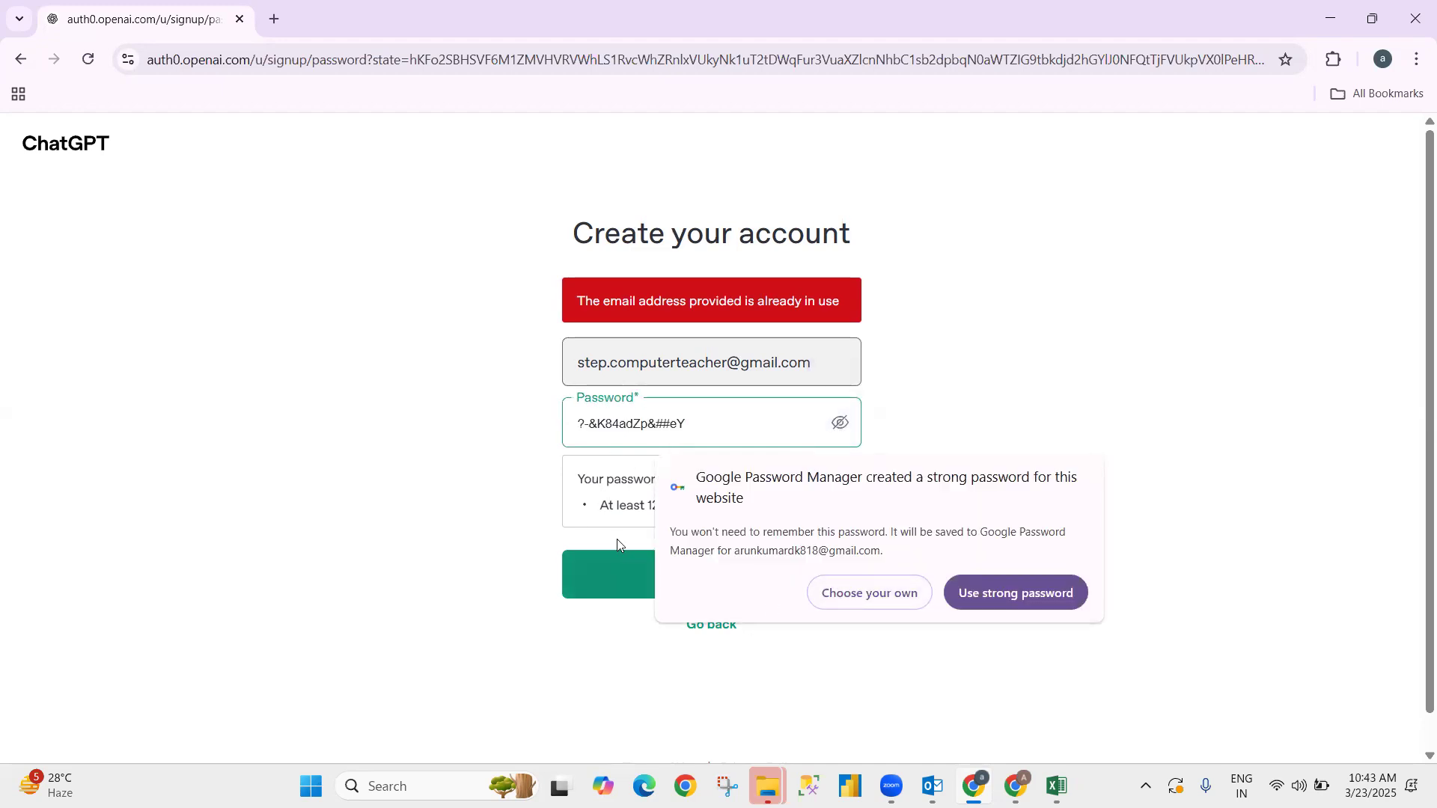
{"action": "left_click", "coordinate": [619, 581]}
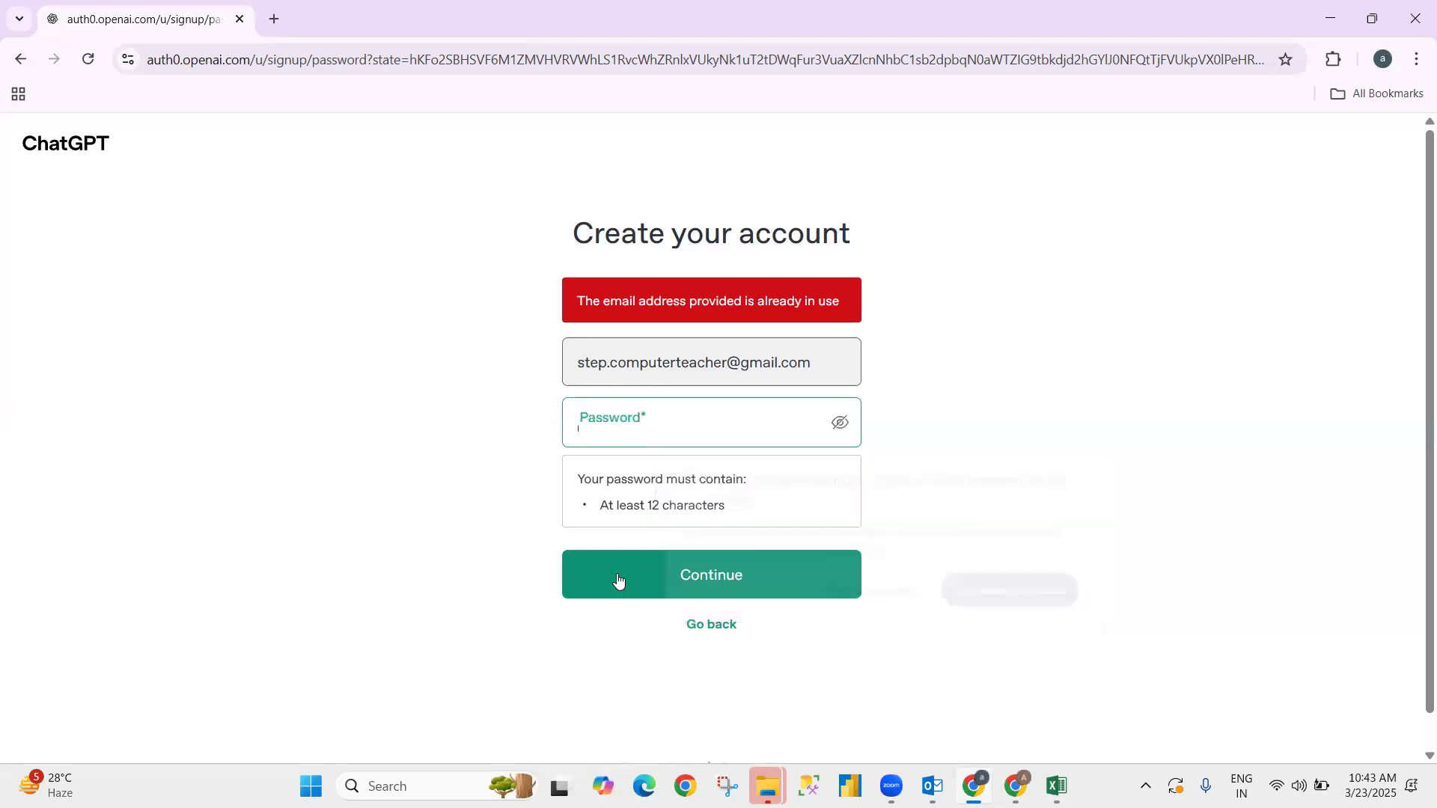
- Accept Chrome's suggested strong password, submit, then go back to the Book1 Excel workbook
{"action": "left_click", "coordinate": [839, 425]}
{"action": "left_click", "coordinate": [709, 440]}
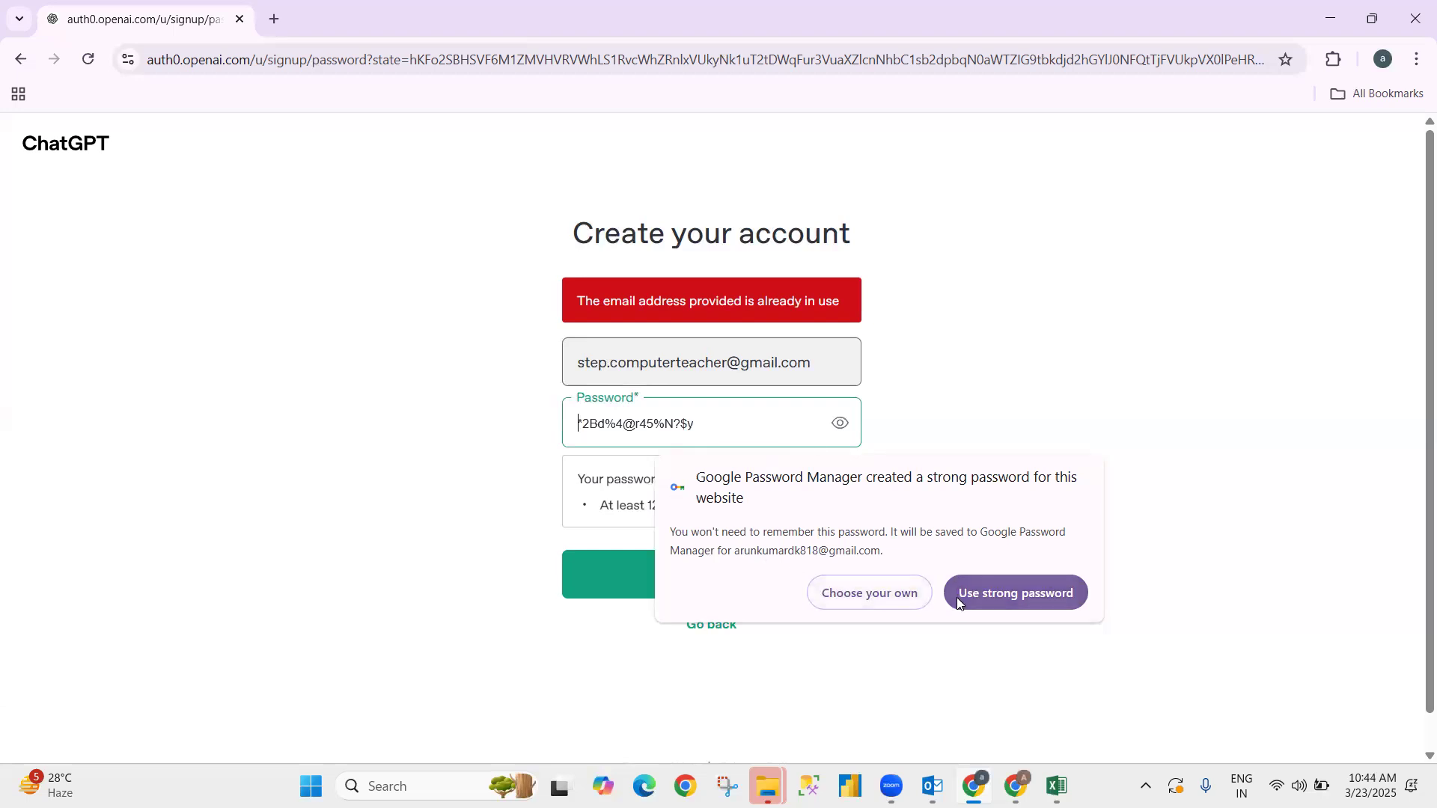
{"action": "left_click", "coordinate": [985, 592]}
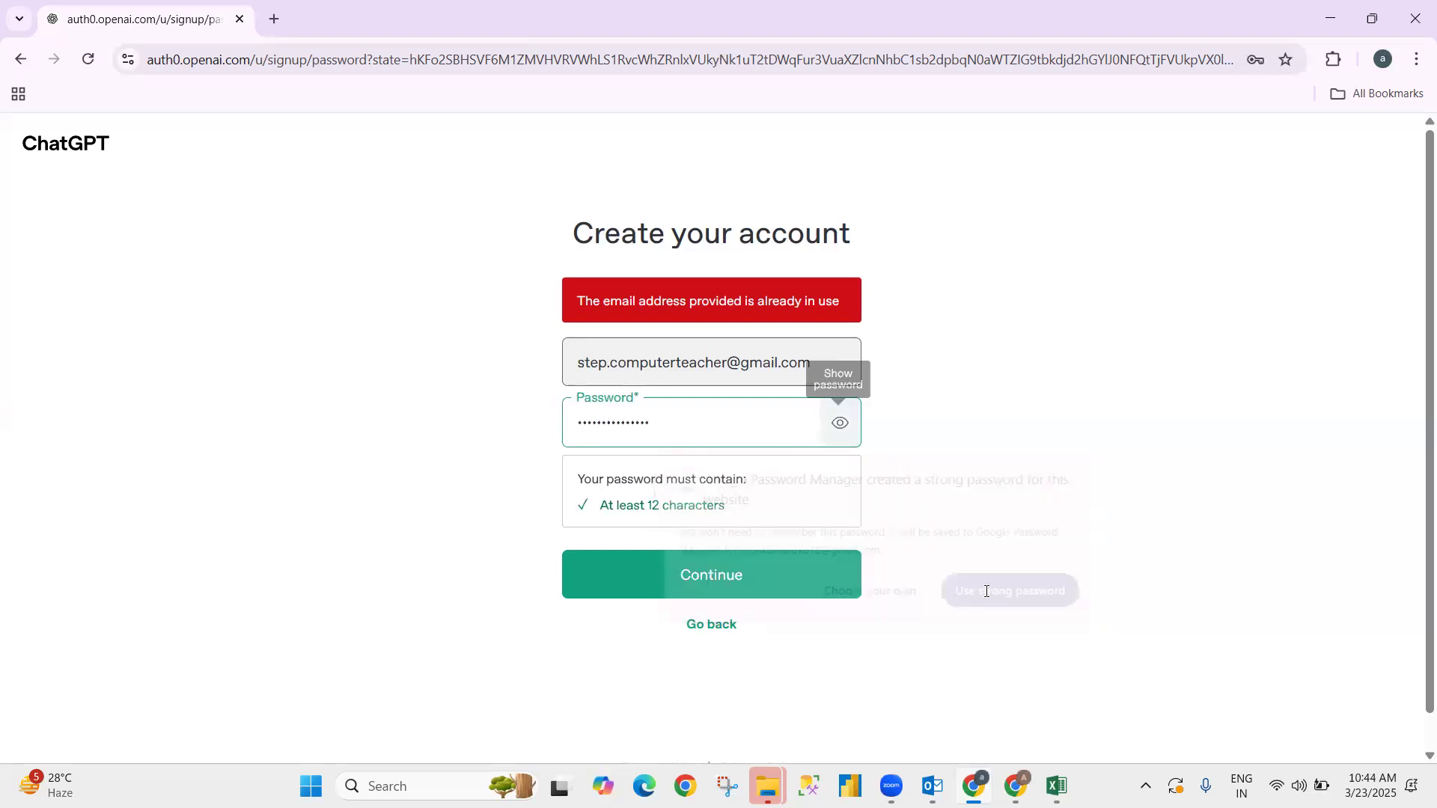
{"action": "left_click", "coordinate": [624, 574]}
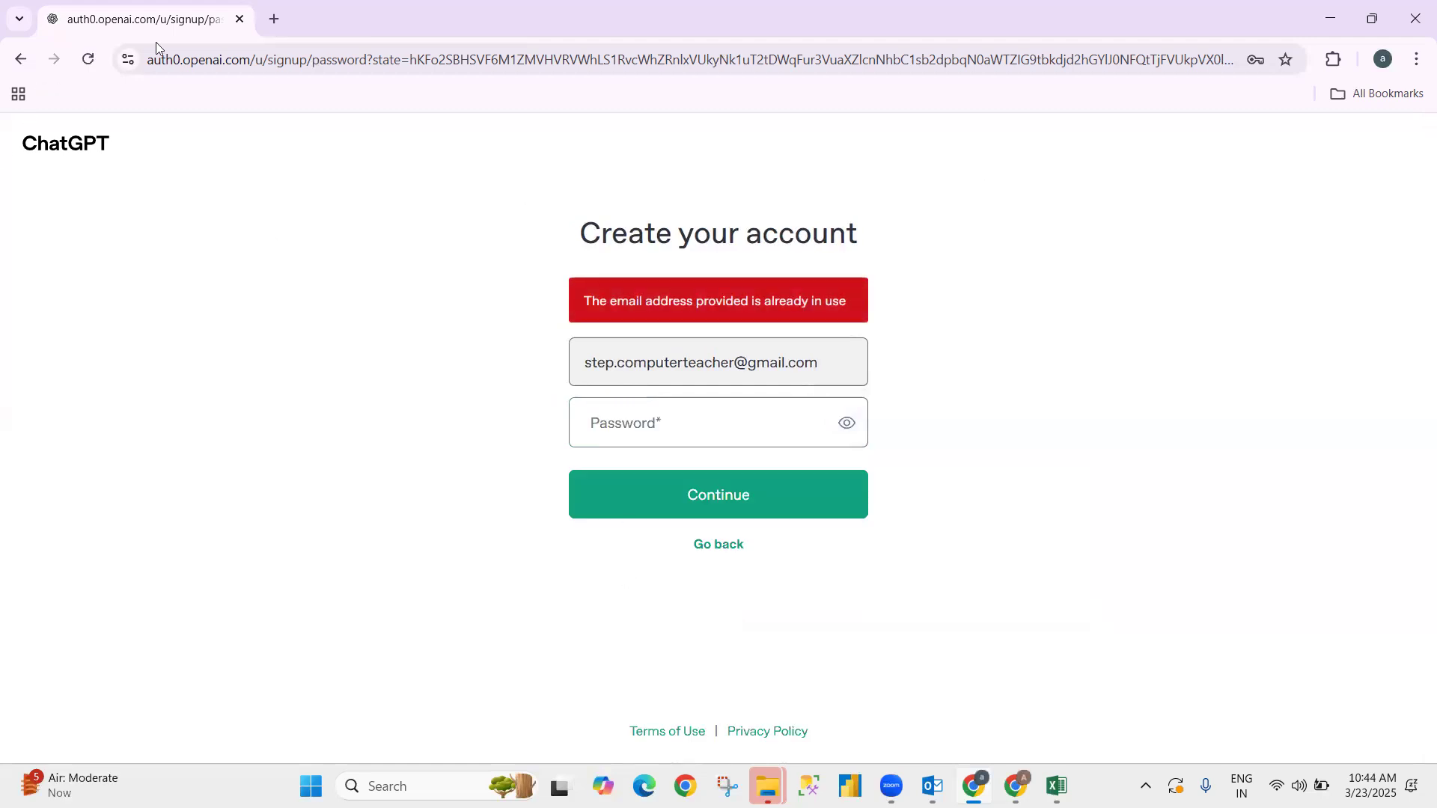
{"action": "left_click", "coordinate": [273, 20]}
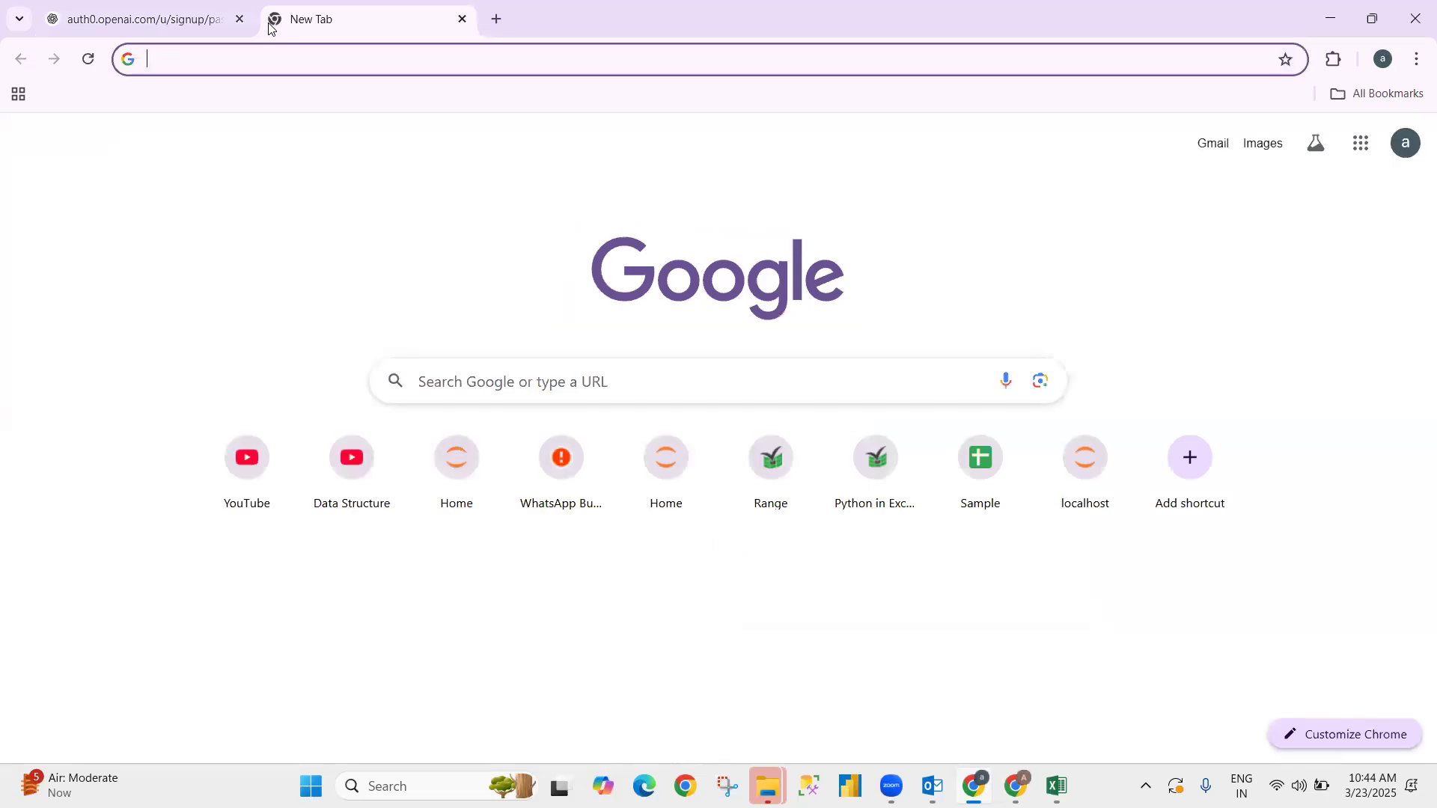
{"action": "key", "text": "alt+Tab"}
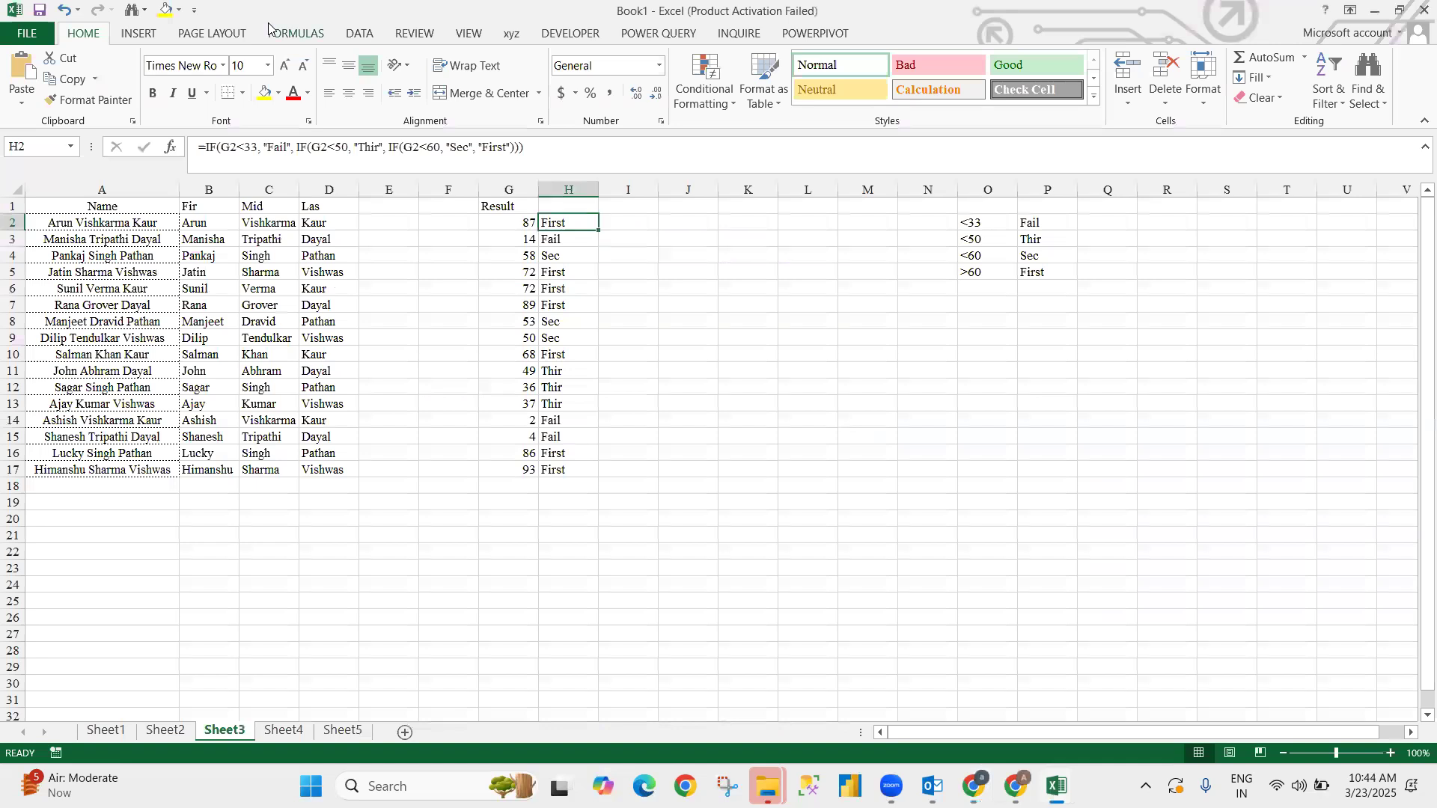
{"action": "left_click_drag", "start_coordinate": [988, 229], "coordinate": [992, 247]}
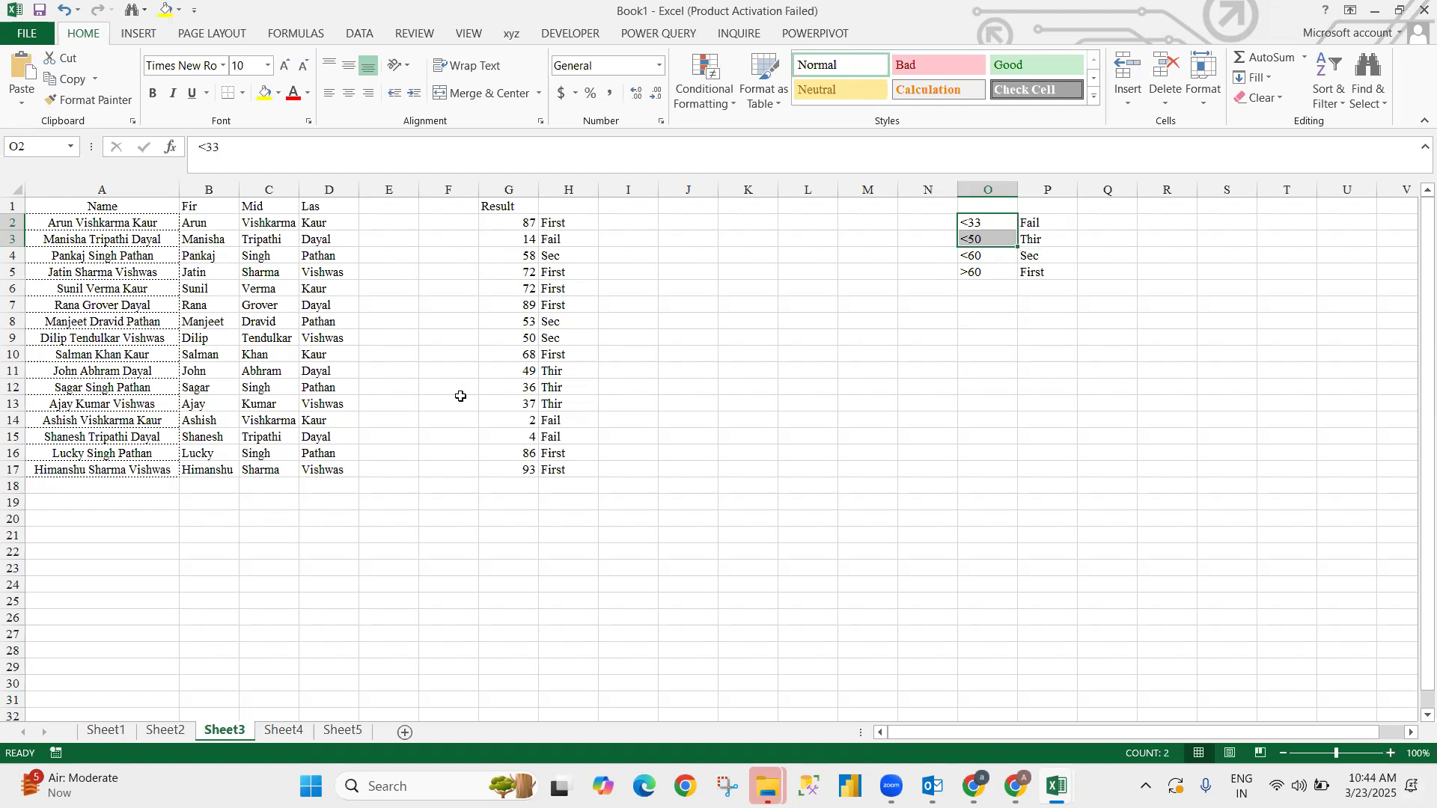
{"action": "left_click", "coordinate": [692, 387]}
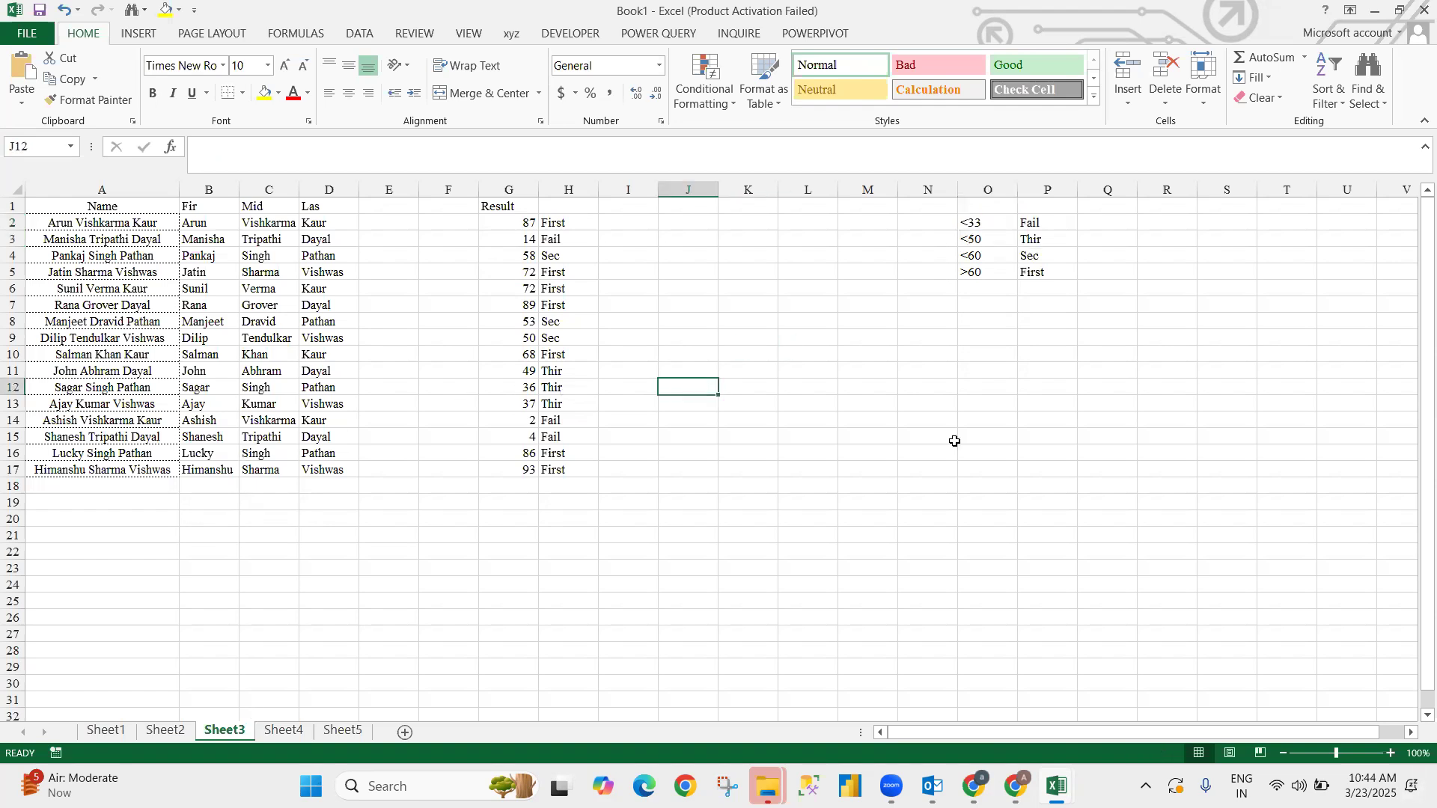
{"action": "left_click", "coordinate": [987, 518]}
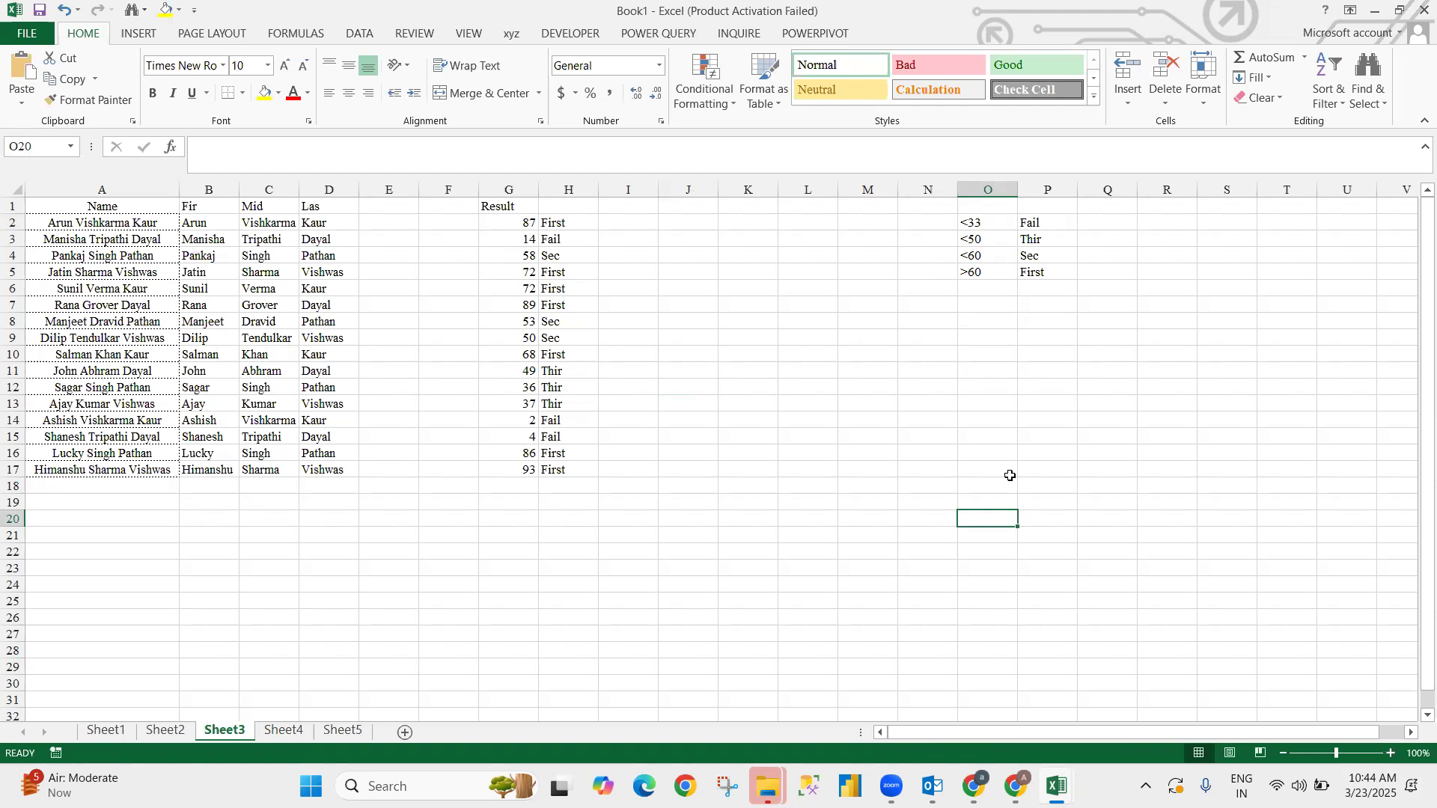
{"action": "left_click_drag", "start_coordinate": [67, 223], "coordinate": [656, 428]}
{"action": "left_click", "coordinate": [841, 536]}
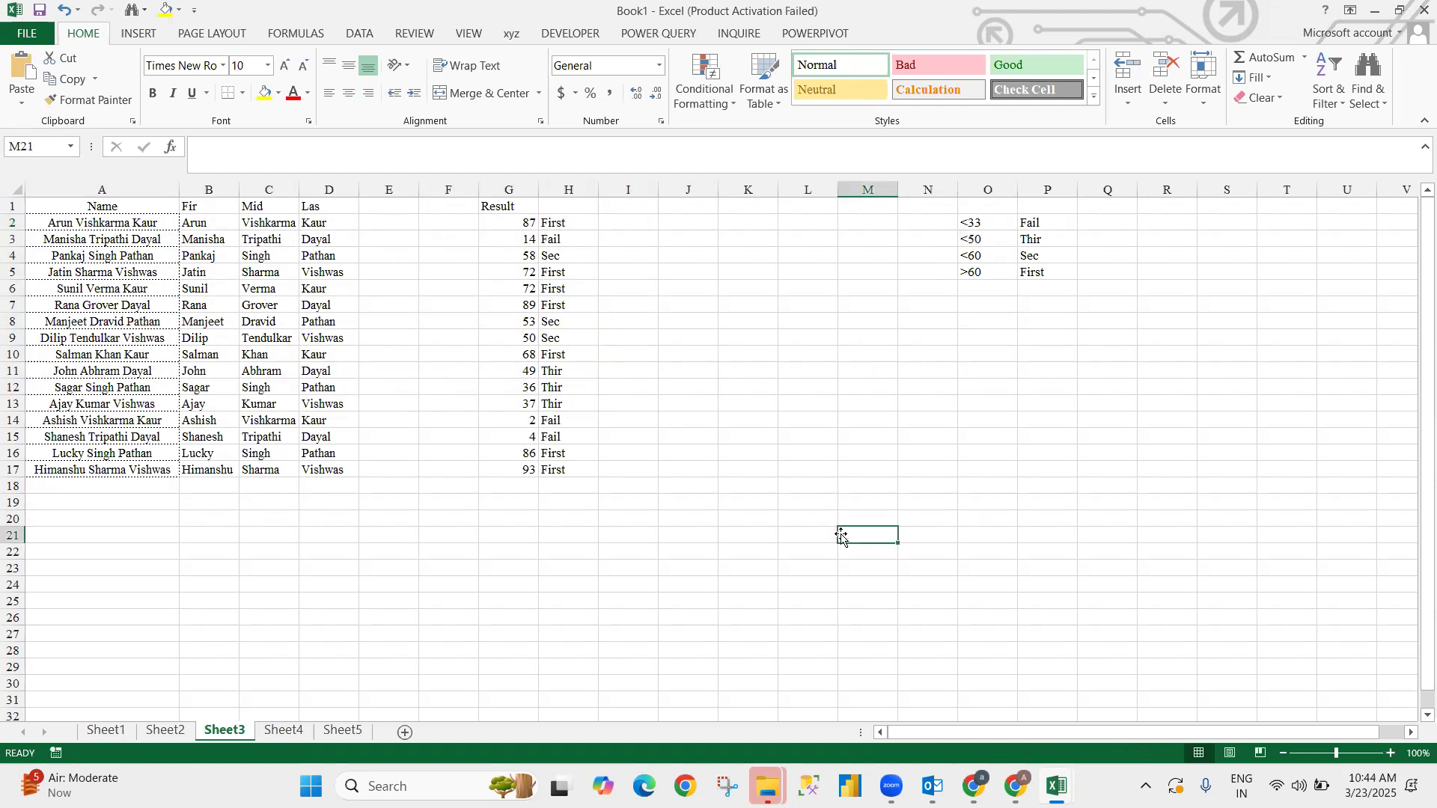
{"action": "left_click_drag", "start_coordinate": [59, 209], "coordinate": [565, 479]}
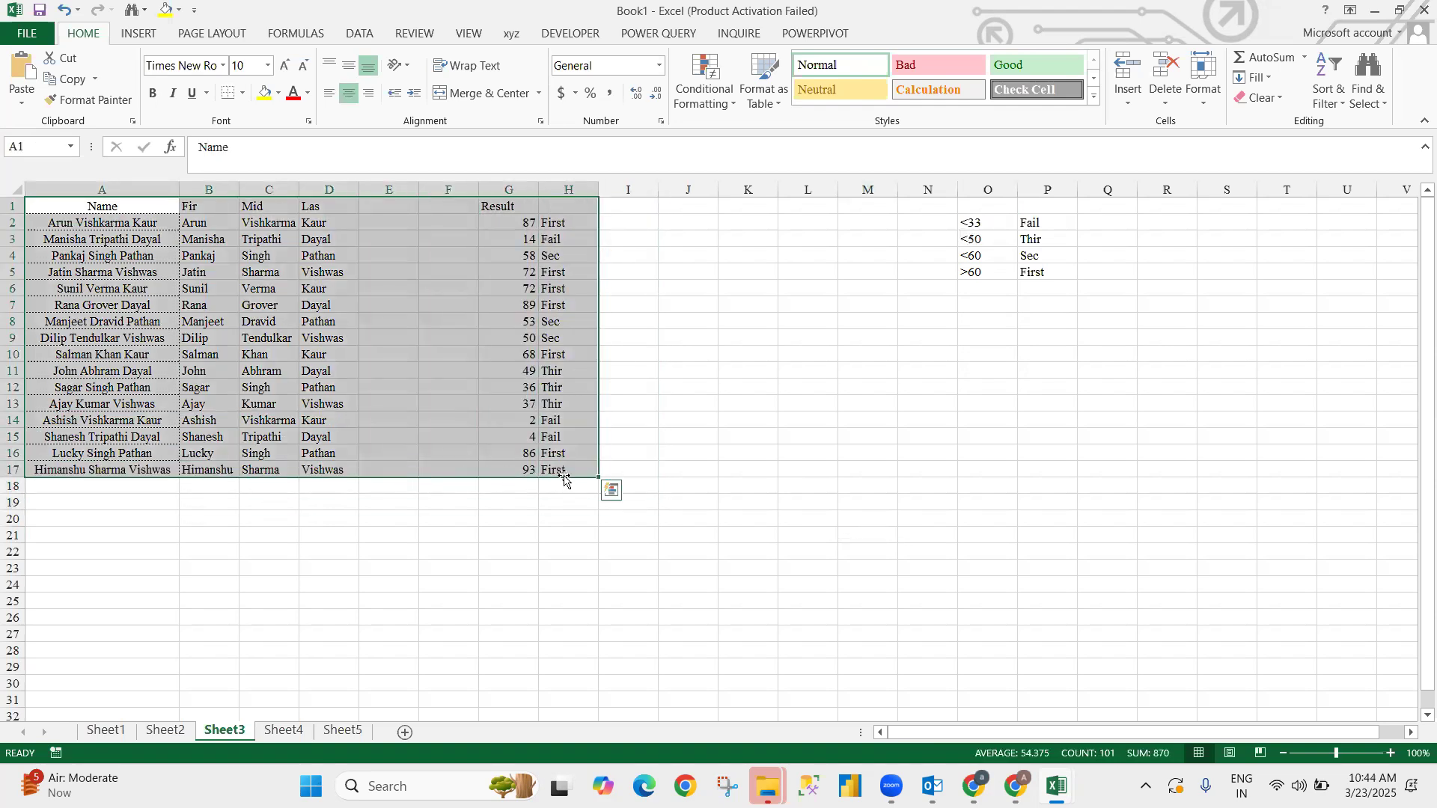
{"action": "left_click", "coordinate": [735, 321]}
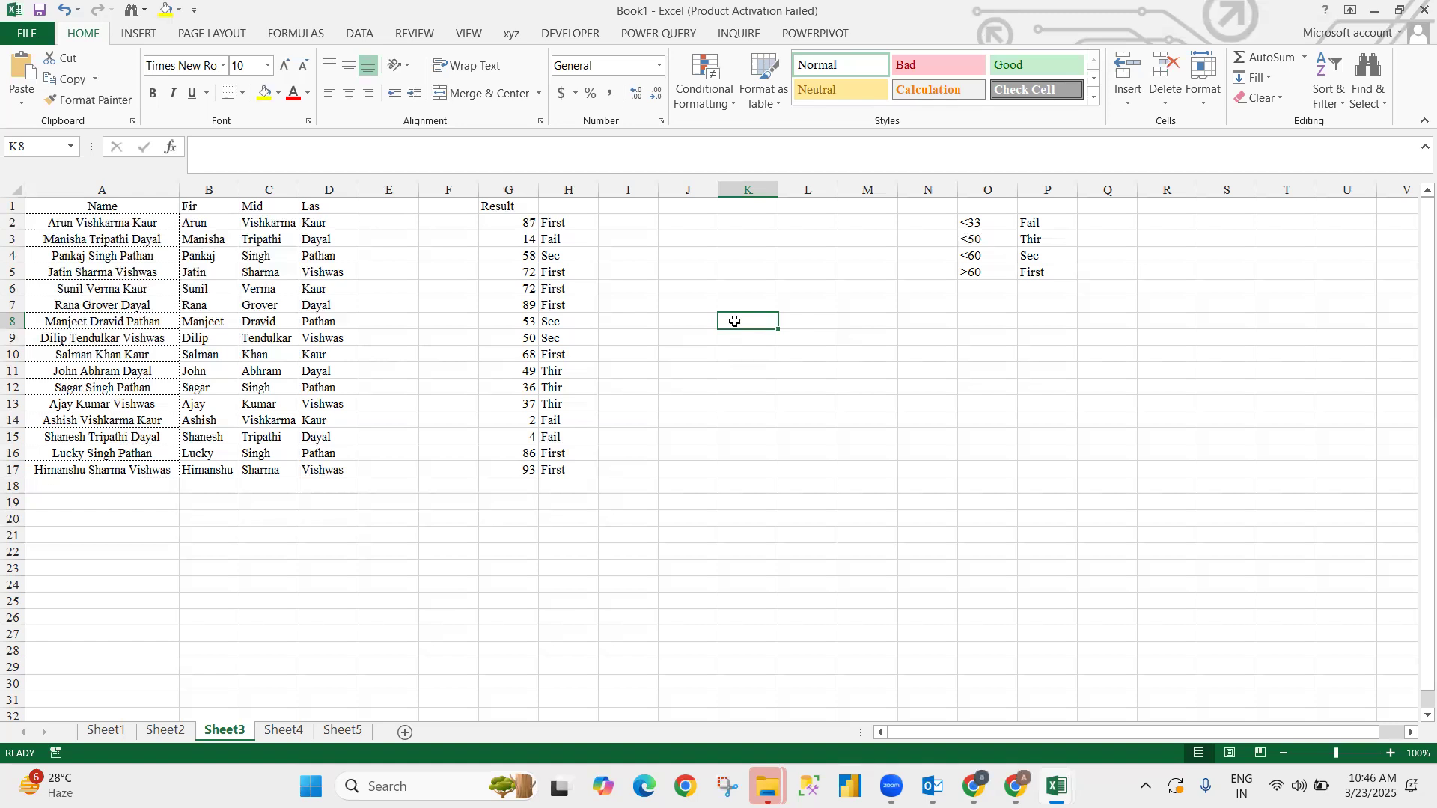
{"action": "left_click", "coordinate": [967, 619]}
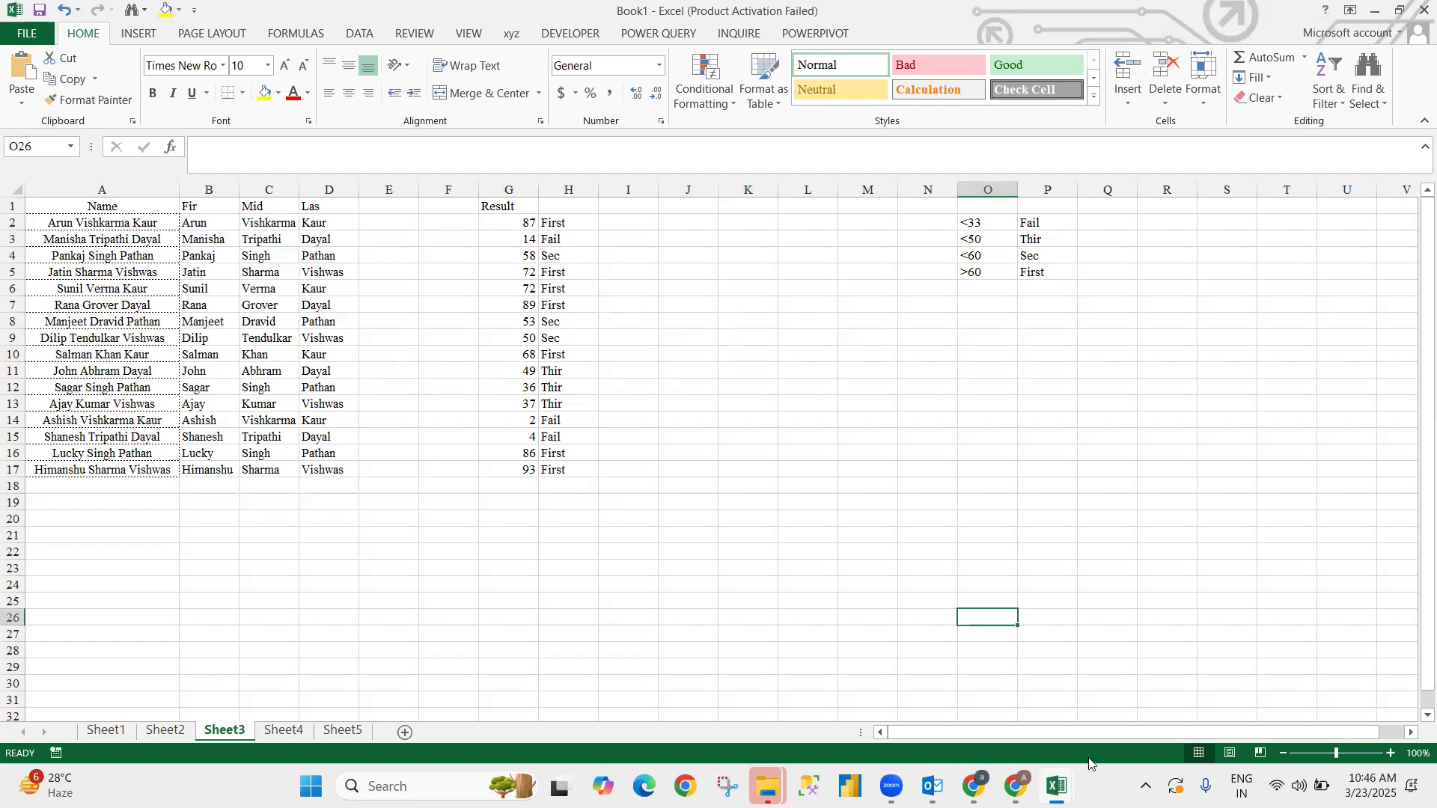